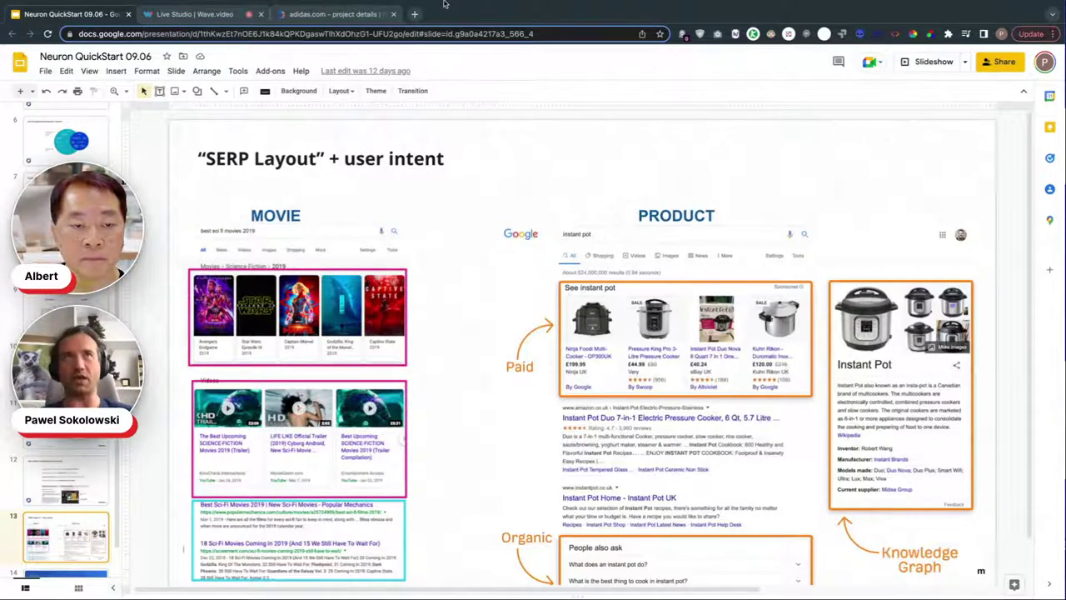
- Switch to the adidas.com project in NeuronWriter and open a new content writer analysis
{"action": "mouse_move", "coordinate": [175, 7]}
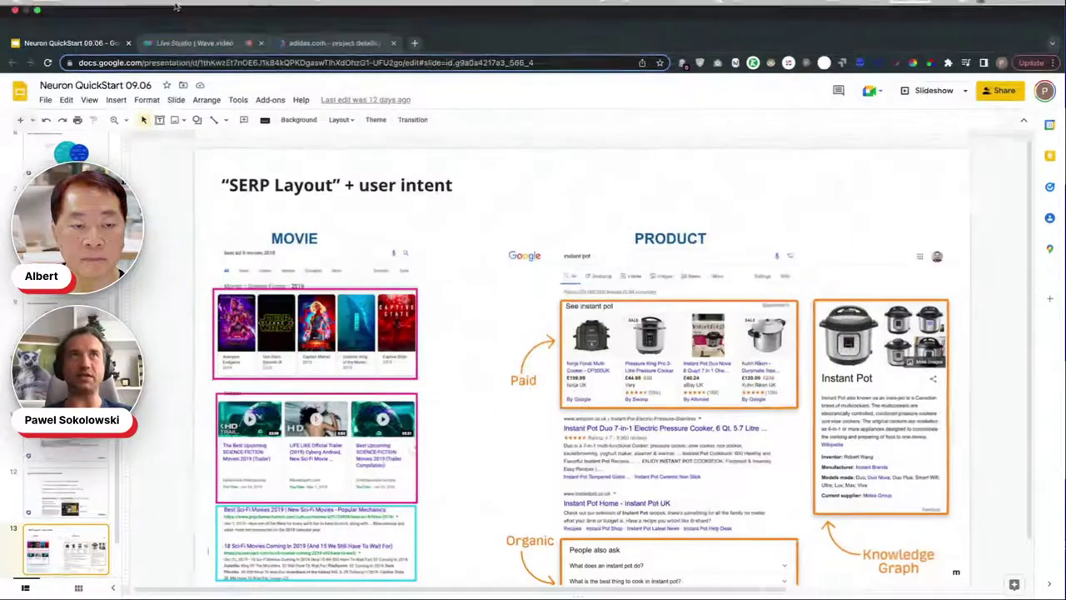
{"action": "left_click", "coordinate": [302, 46]}
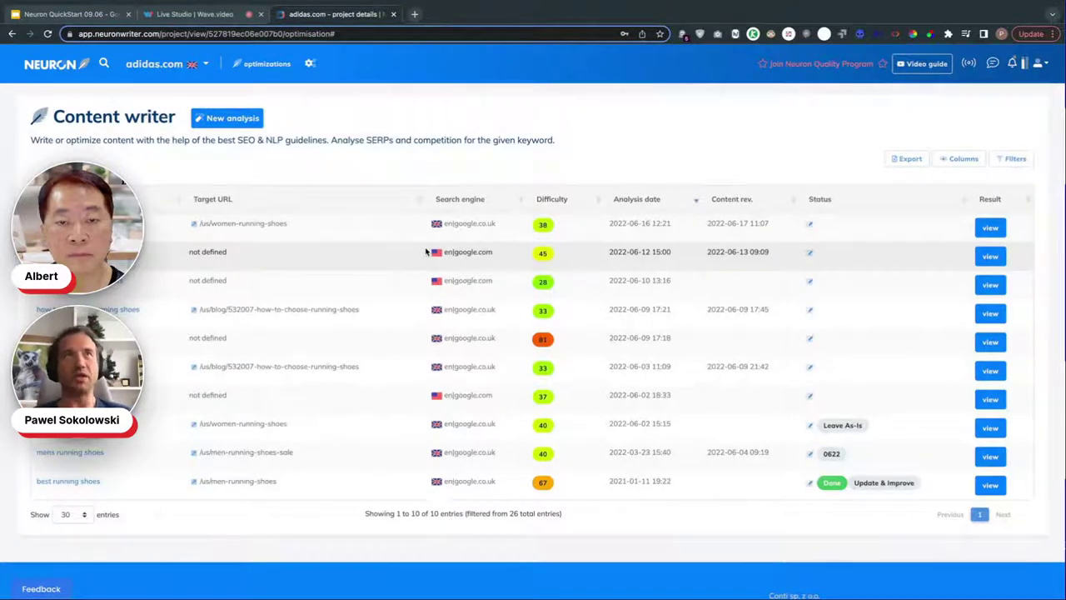
{"action": "left_click", "coordinate": [228, 121]}
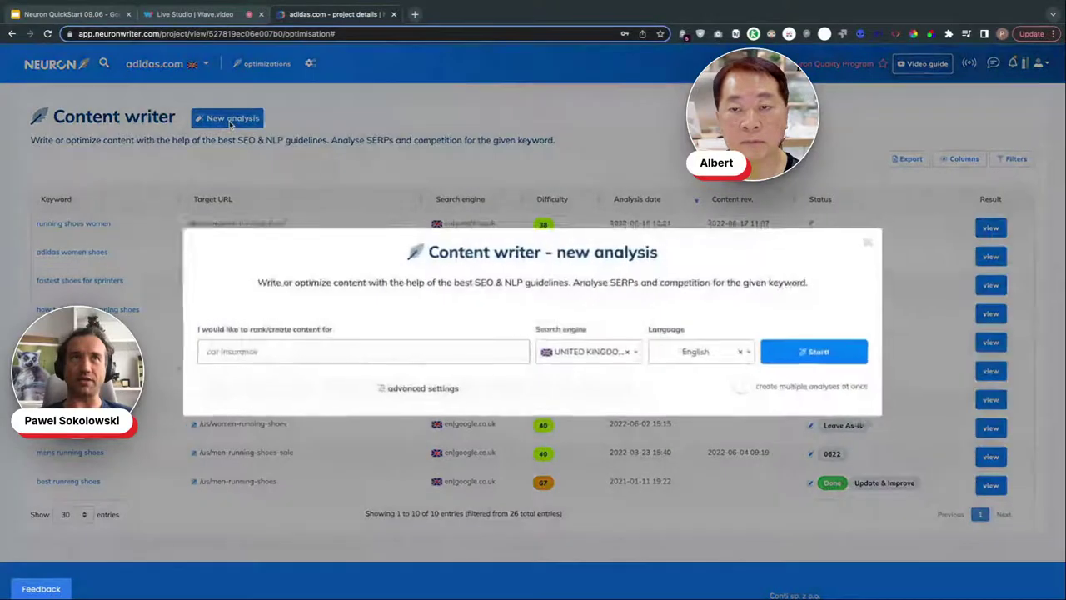
- Enter "best running shoes" as the main keyword to create content for
{"action": "left_click", "coordinate": [383, 349]}
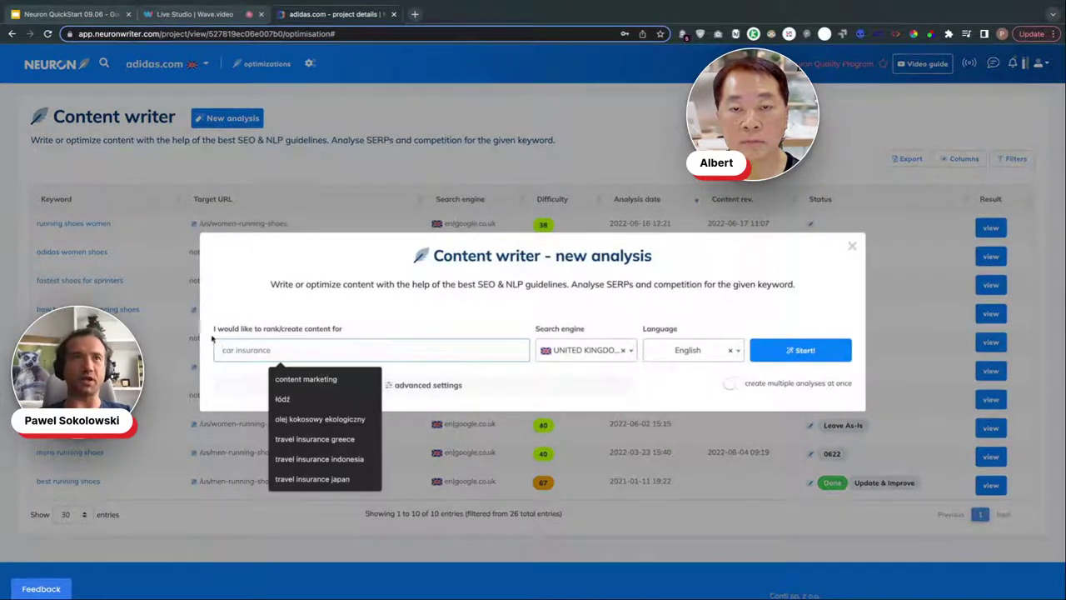
{"action": "left_click", "coordinate": [235, 166]}
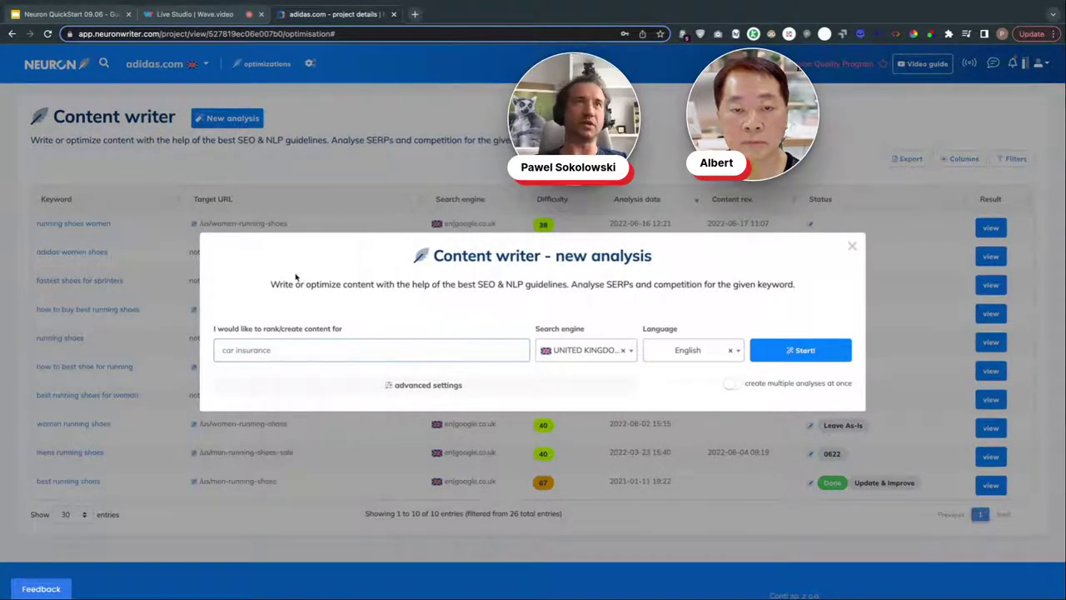
{"action": "left_click", "coordinate": [306, 349]}
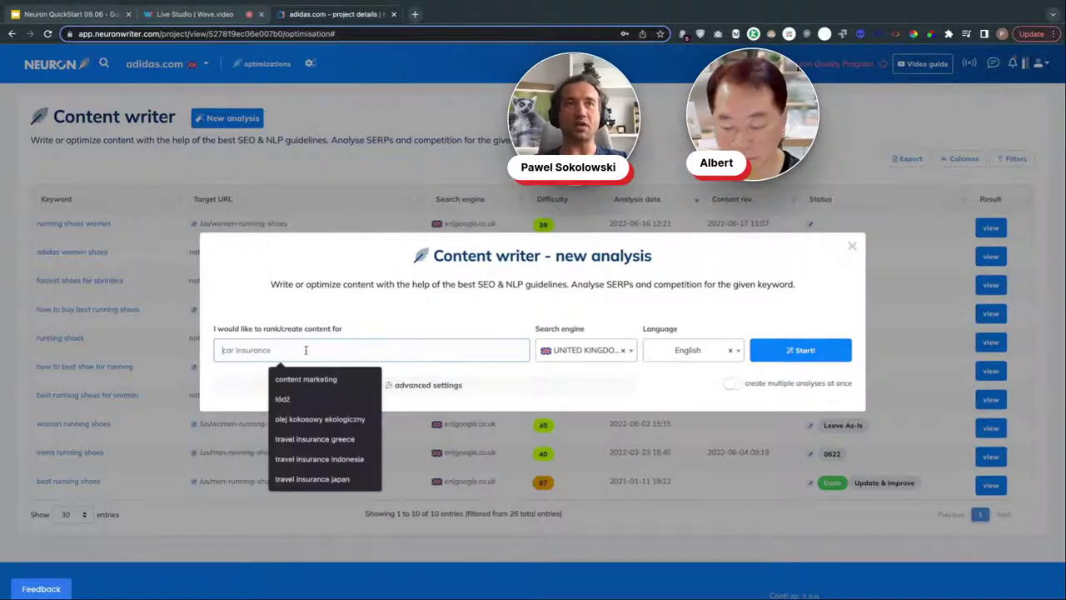
{"action": "type", "text": "running sho"}
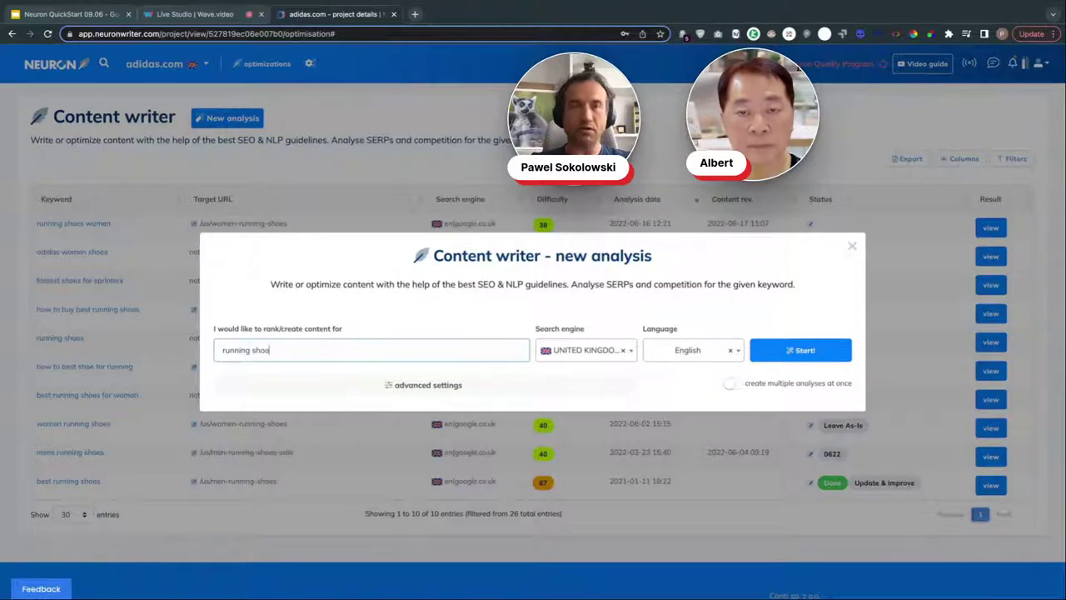
{"action": "type", "text": "es"}
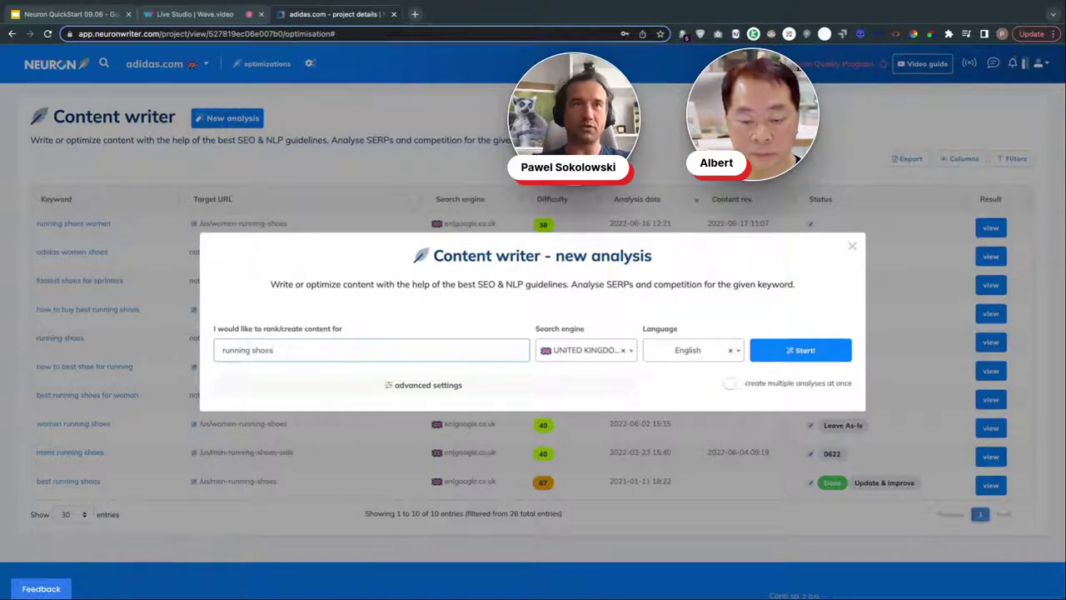
{"action": "type", "text": " best"}
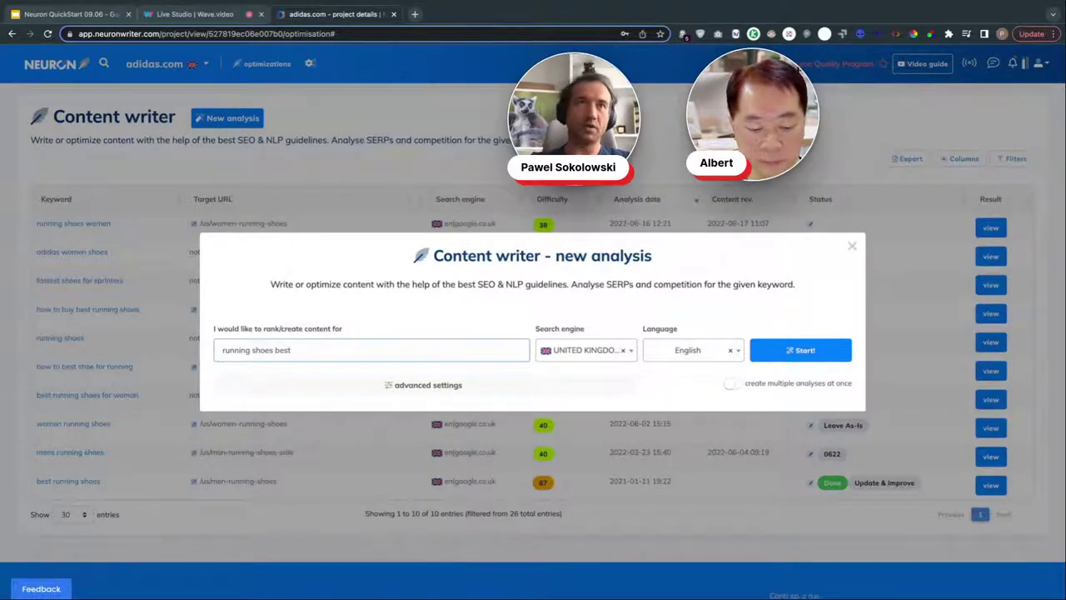
{"action": "key", "text": "BackSpace"}
{"action": "key", "text": "BackSpace"}
{"action": "key", "text": "BackSpace"}
{"action": "key", "text": "BackSpace"}
{"action": "key", "text": "BackSpace"}
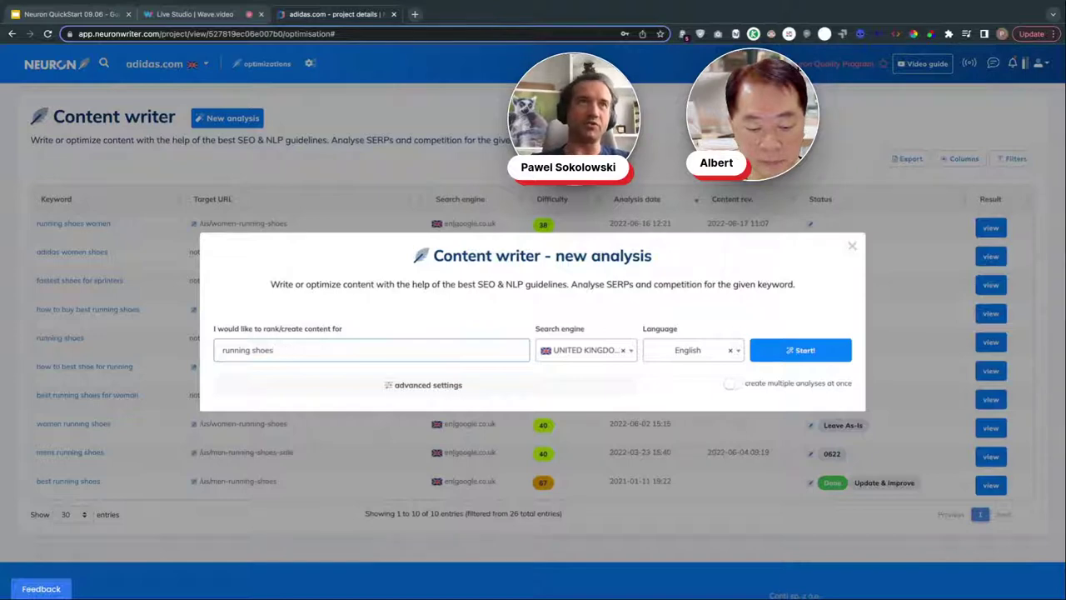
{"action": "left_click", "coordinate": [223, 350]}
{"action": "type", "text": "best"}
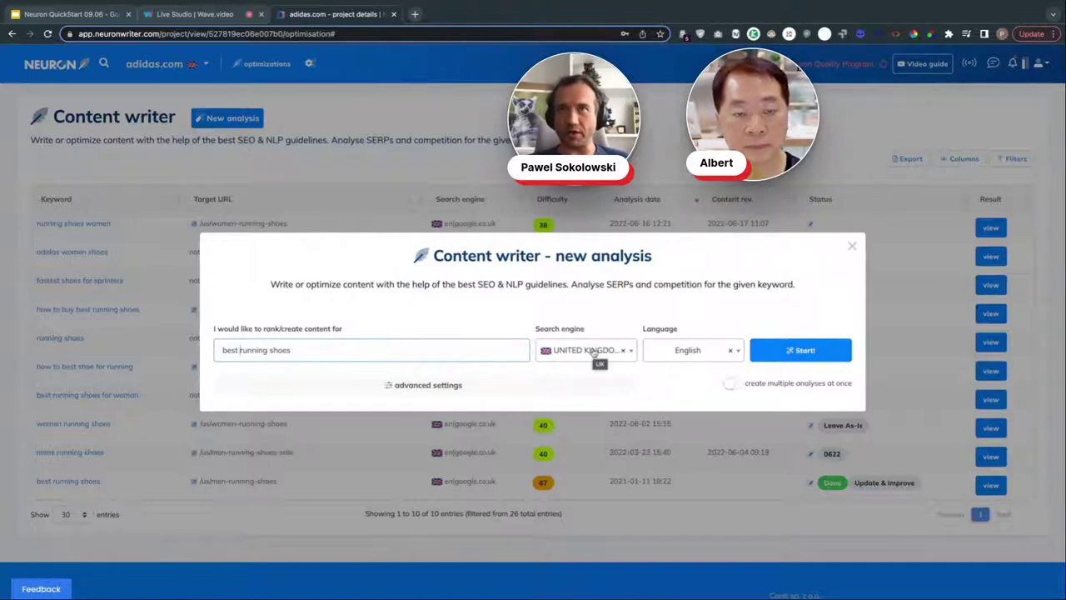
- Expand the advanced settings and add the additional keywords "best adidas", "best for woman" and "best in 2022" on separate lines
{"action": "left_click", "coordinate": [420, 386]}
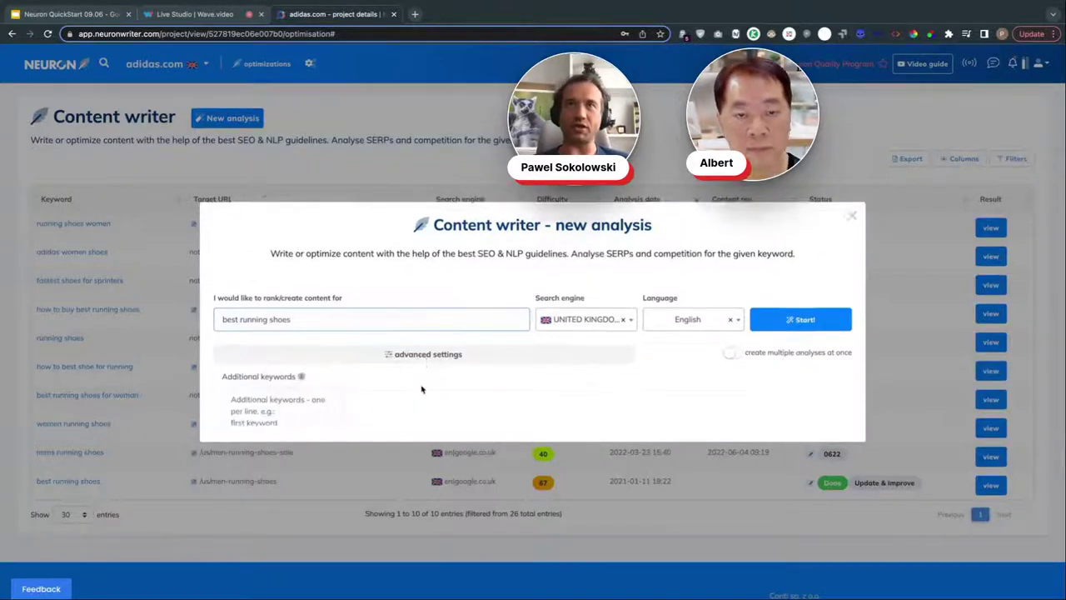
{"action": "left_click", "coordinate": [281, 385]}
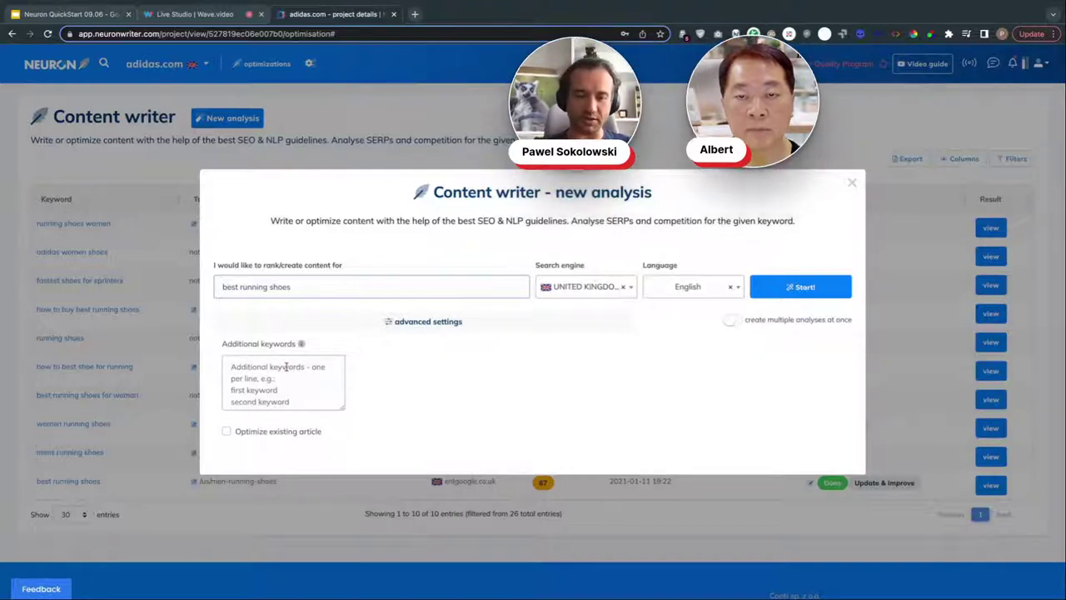
{"action": "type", "text": "best adid"}
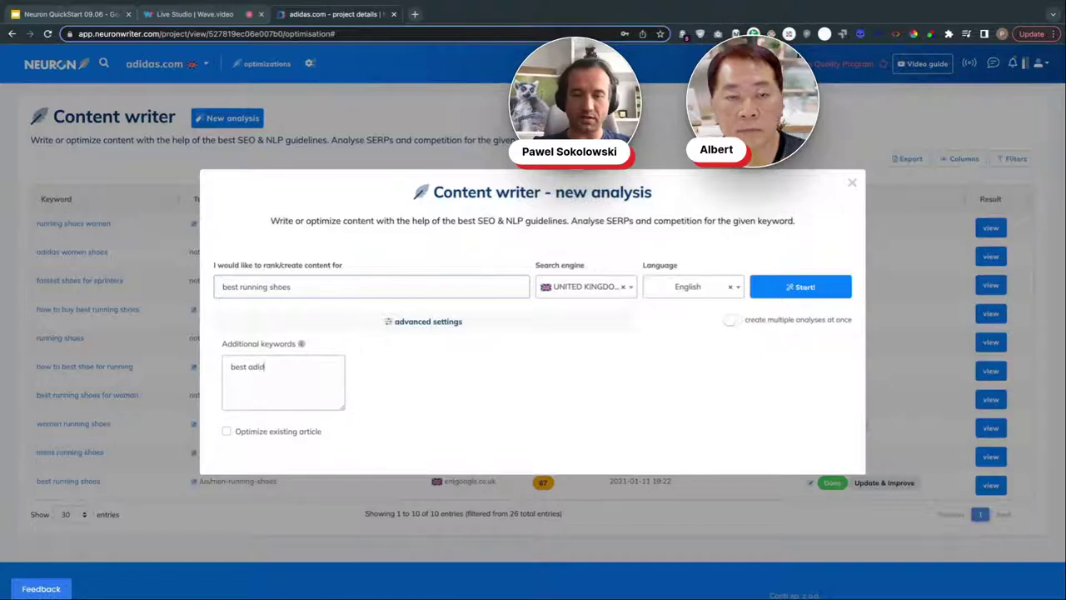
{"action": "type", "text": "as "}
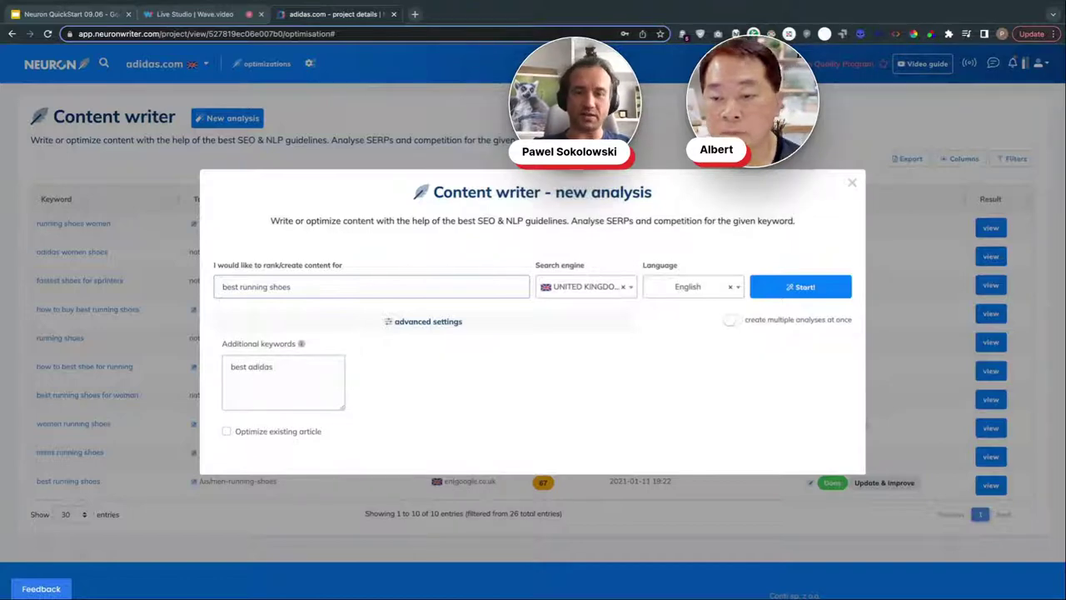
{"action": "type", "text": "best for woman"}
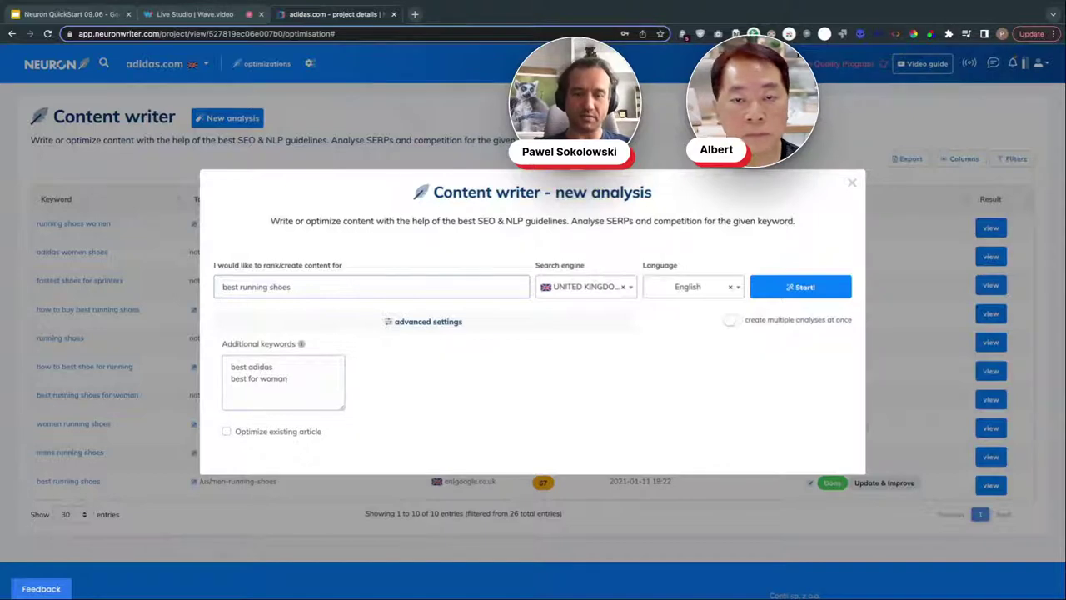
{"action": "key", "text": "Return"}
{"action": "type", "text": "best in 20"}
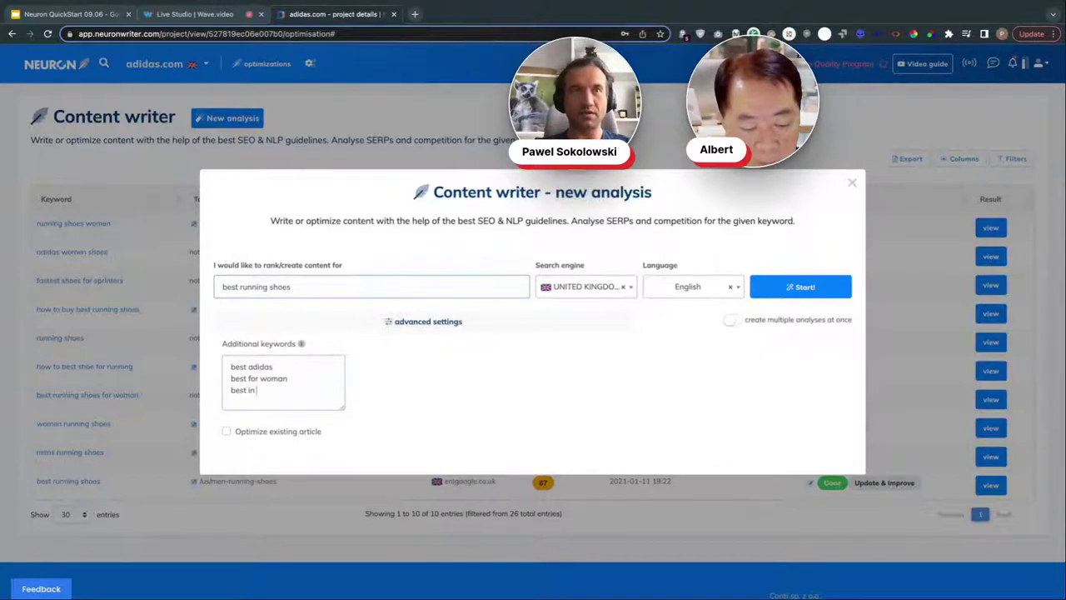
{"action": "type", "text": "22"}
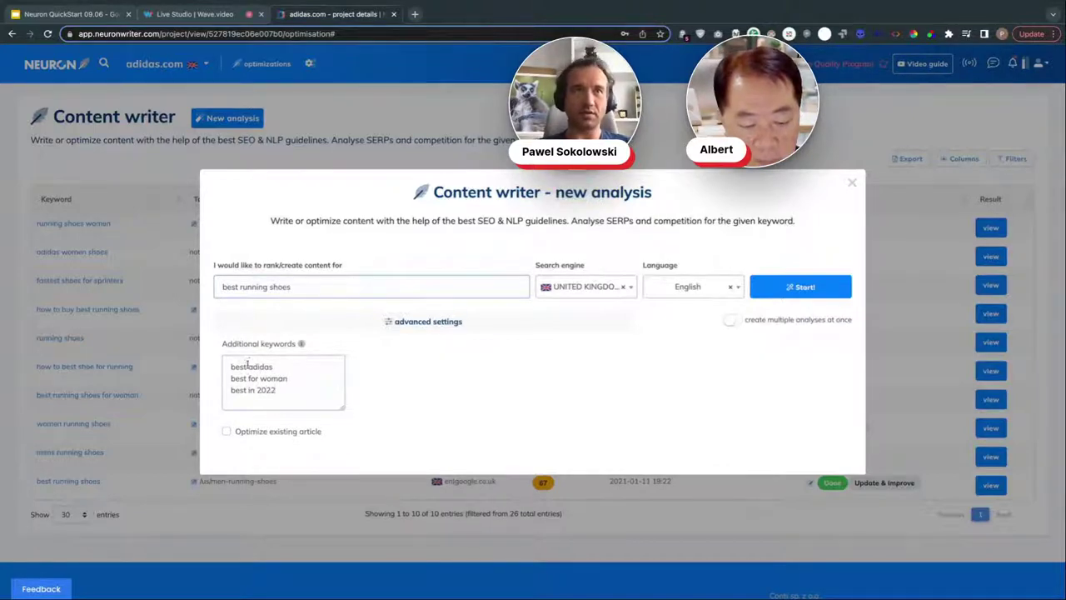
- Copy "shoes" from the main keyword into the additional keywords to make "best shoes for woman" and "best shoes in 2022"
{"action": "left_click_drag", "start_coordinate": [270, 286], "coordinate": [293, 286]}
{"action": "key", "text": "ctrl+c"}
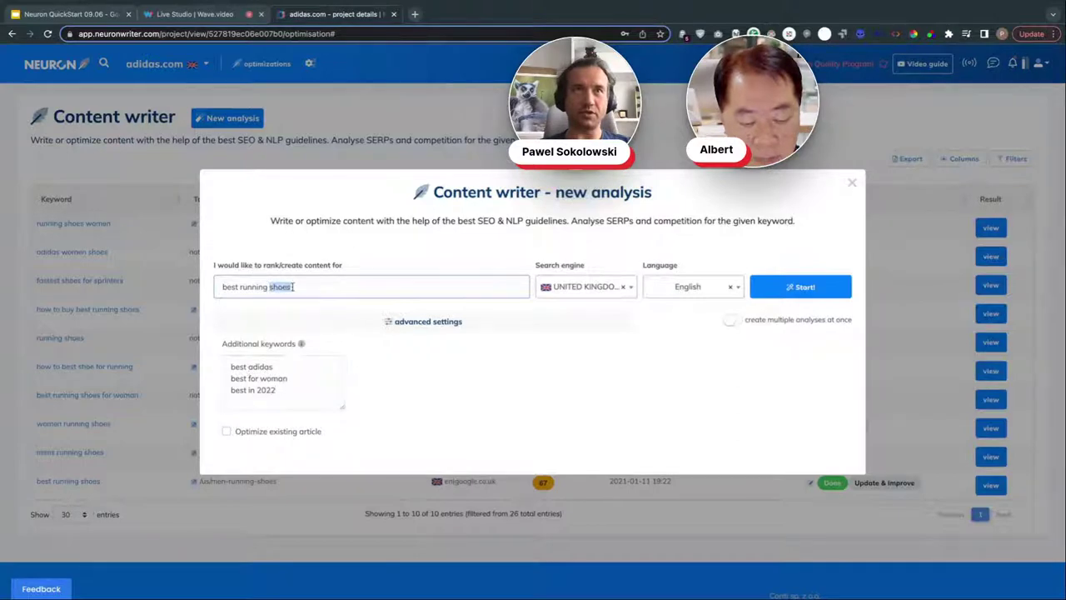
{"action": "left_click", "coordinate": [248, 376]}
{"action": "key", "text": "ctrl+v"}
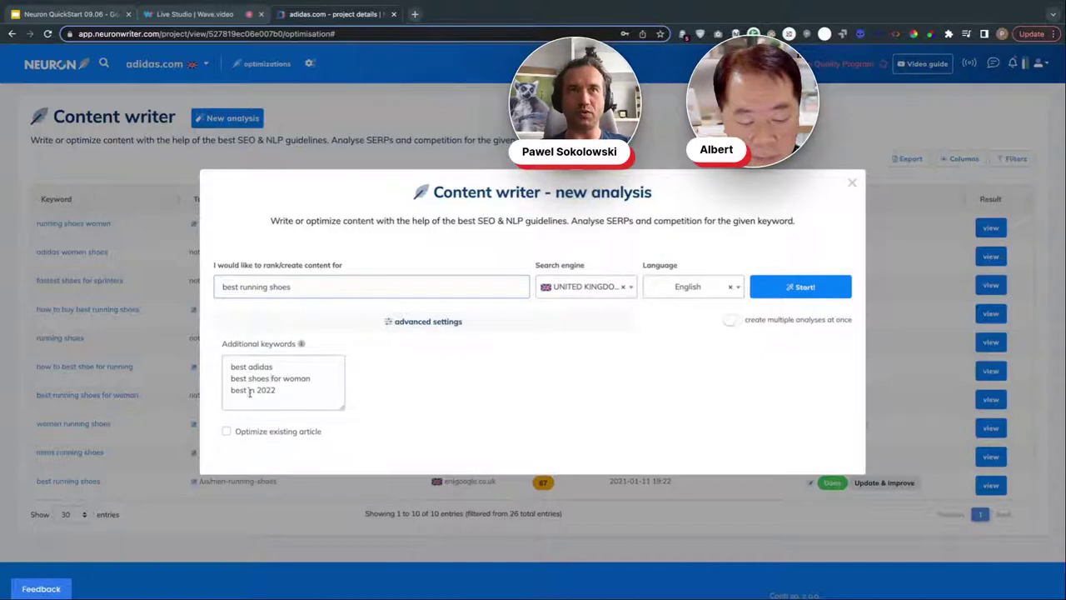
{"action": "left_click", "coordinate": [248, 391]}
{"action": "key", "text": "ctrl+v"}
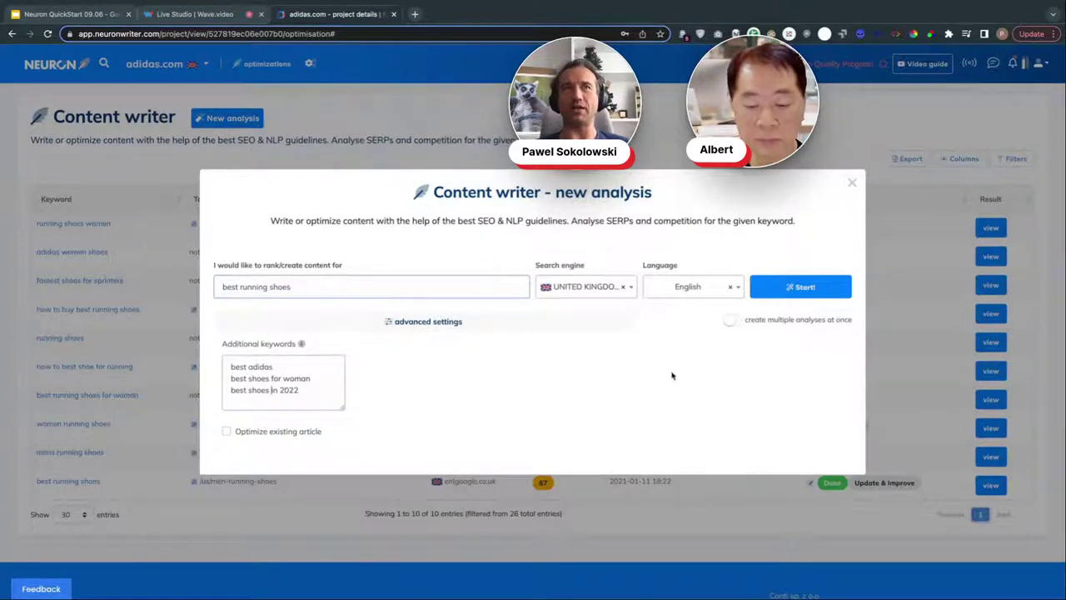
- Start the analysis and open the new "best running shoes" entry for competitor selection
{"action": "left_click", "coordinate": [789, 291]}
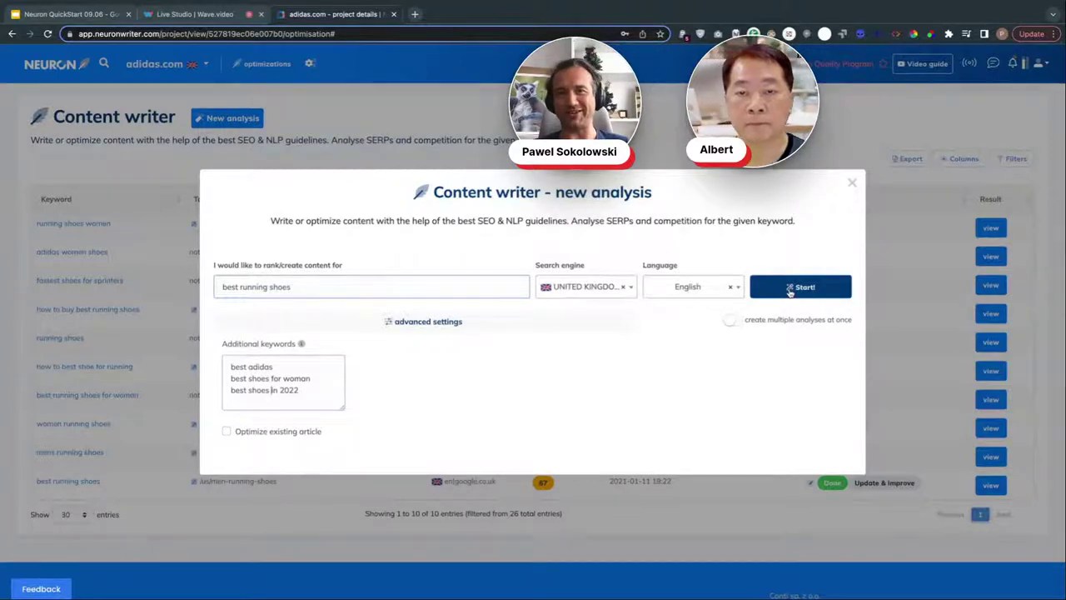
{"action": "left_click", "coordinate": [790, 287]}
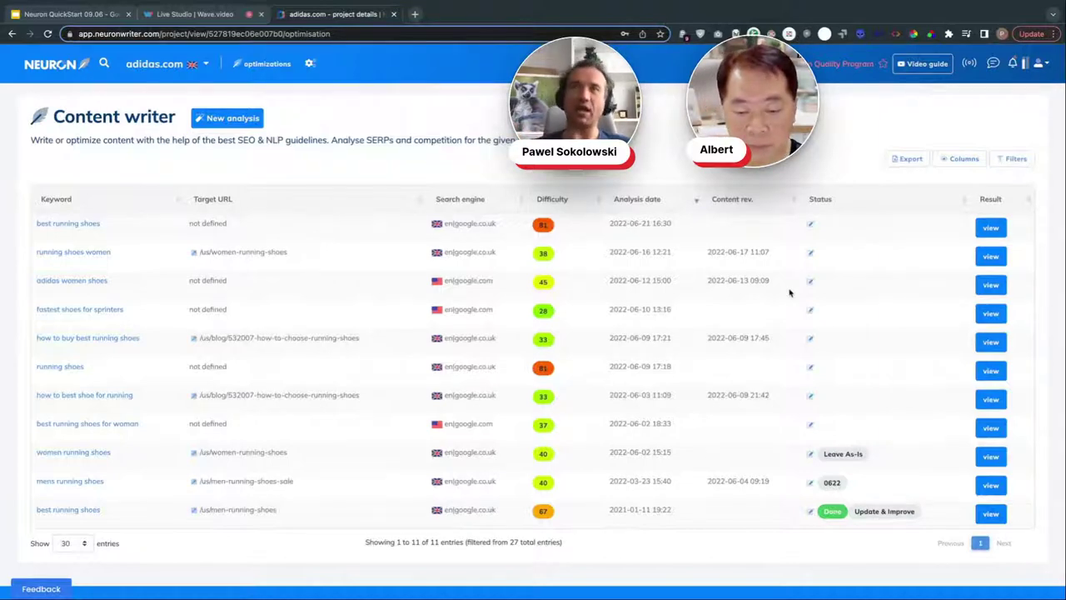
{"action": "left_click", "coordinate": [83, 227]}
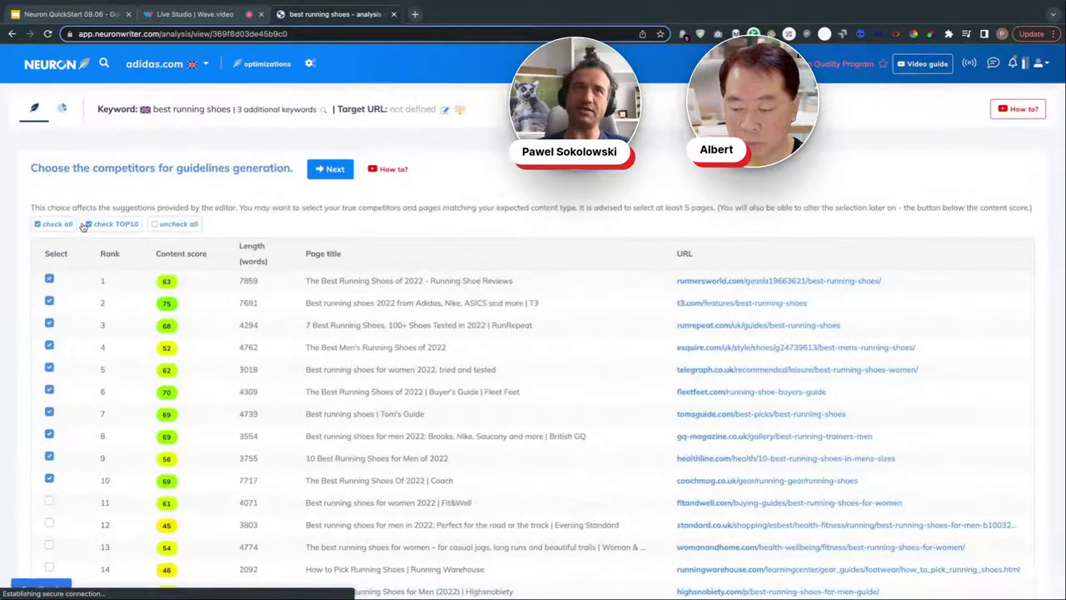
- Review the competitor list, examine the content of the runrepeat.com running shoes guide in a separate tab, and return to the list
{"action": "scroll", "coordinate": [208, 281], "scroll_direction": "down", "scroll_amount": 3}
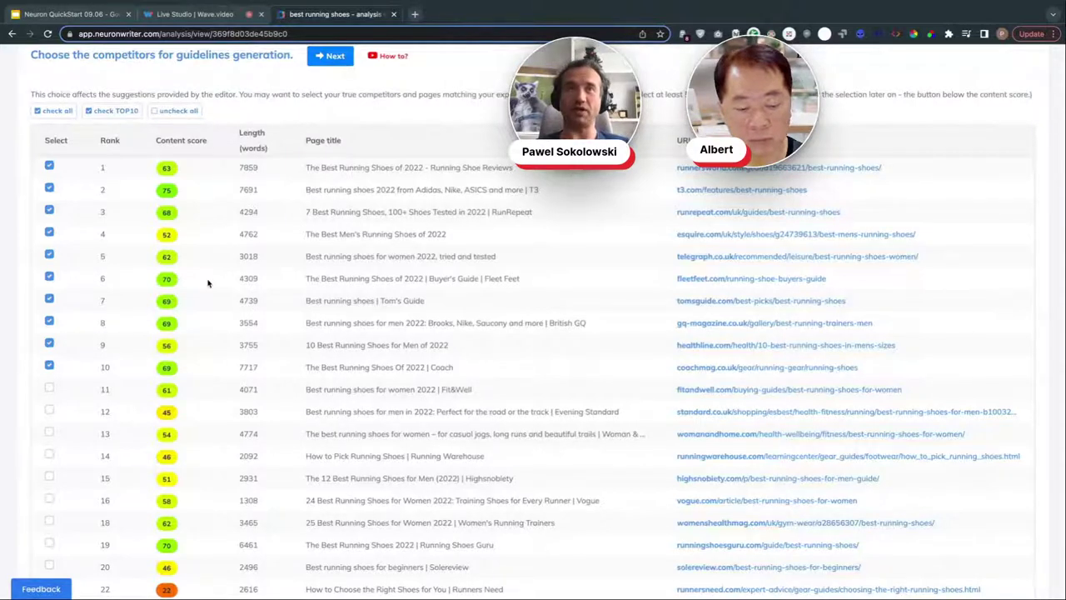
{"action": "scroll", "coordinate": [207, 283], "scroll_direction": "up", "scroll_amount": 1}
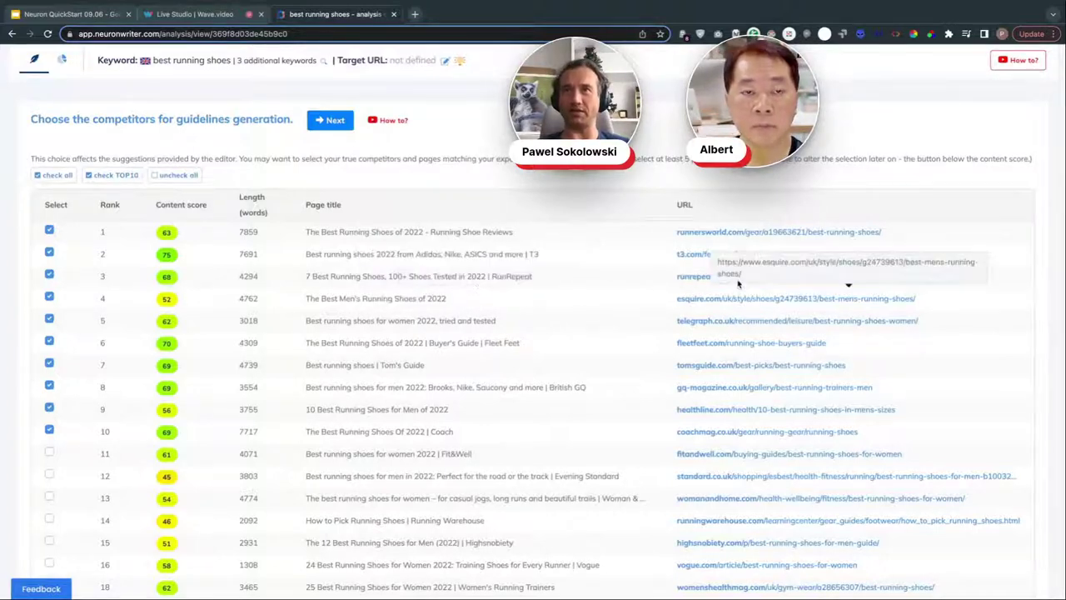
{"action": "right_click", "coordinate": [708, 279]}
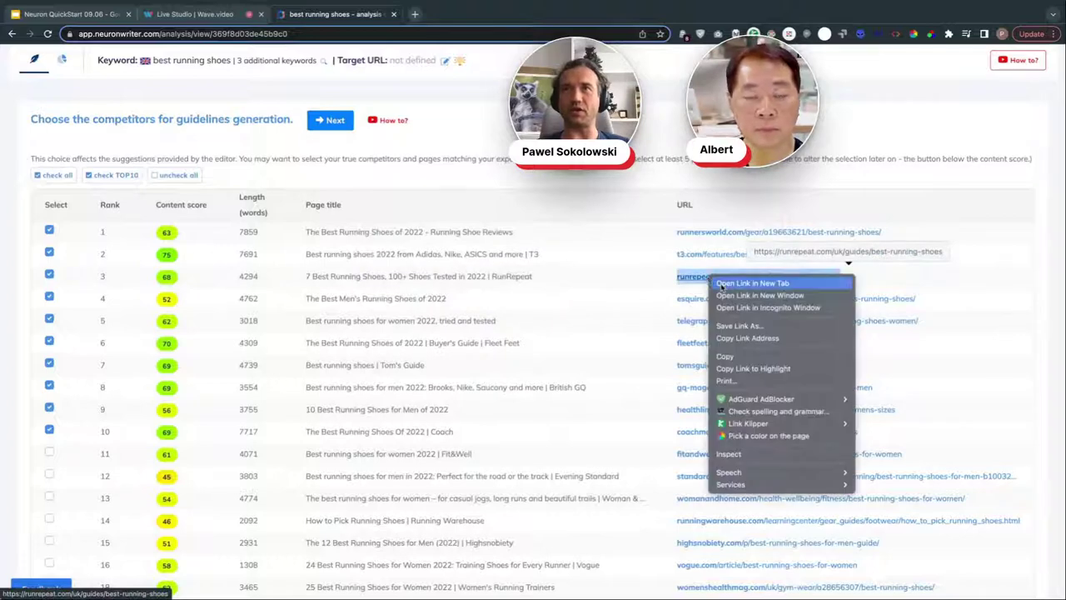
{"action": "left_click", "coordinate": [721, 283]}
{"action": "left_click", "coordinate": [437, 17]}
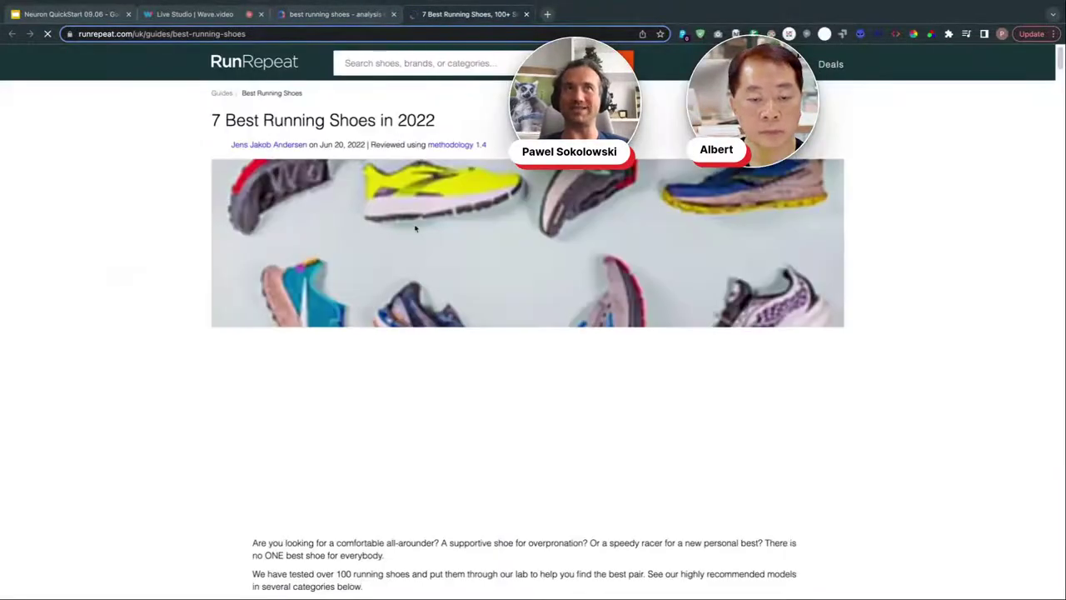
{"action": "scroll", "coordinate": [416, 228], "scroll_direction": "down", "scroll_amount": 3}
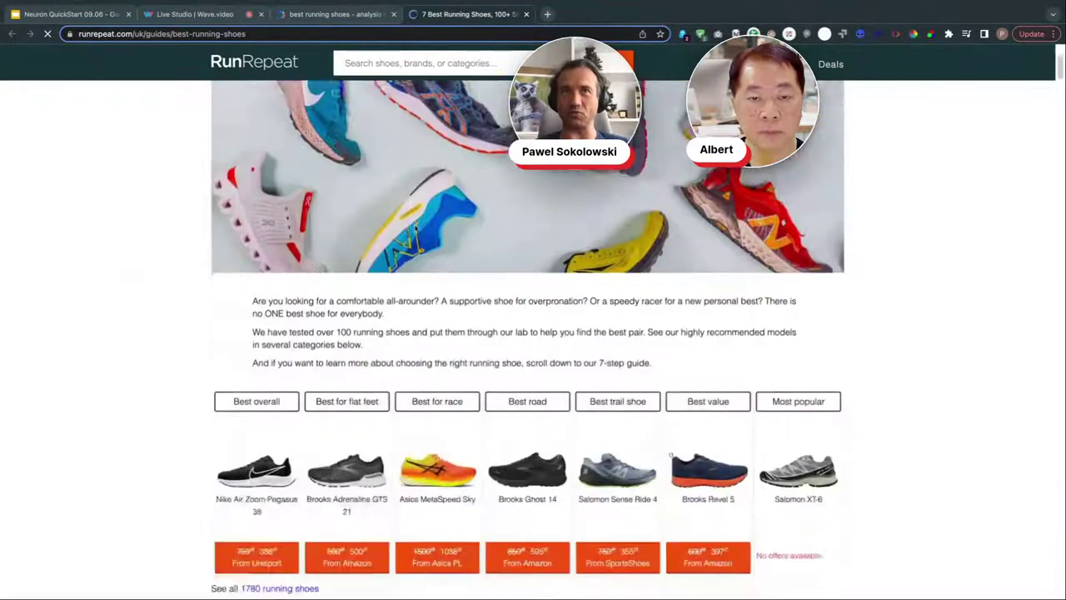
{"action": "scroll", "coordinate": [416, 228], "scroll_direction": "down", "scroll_amount": 15}
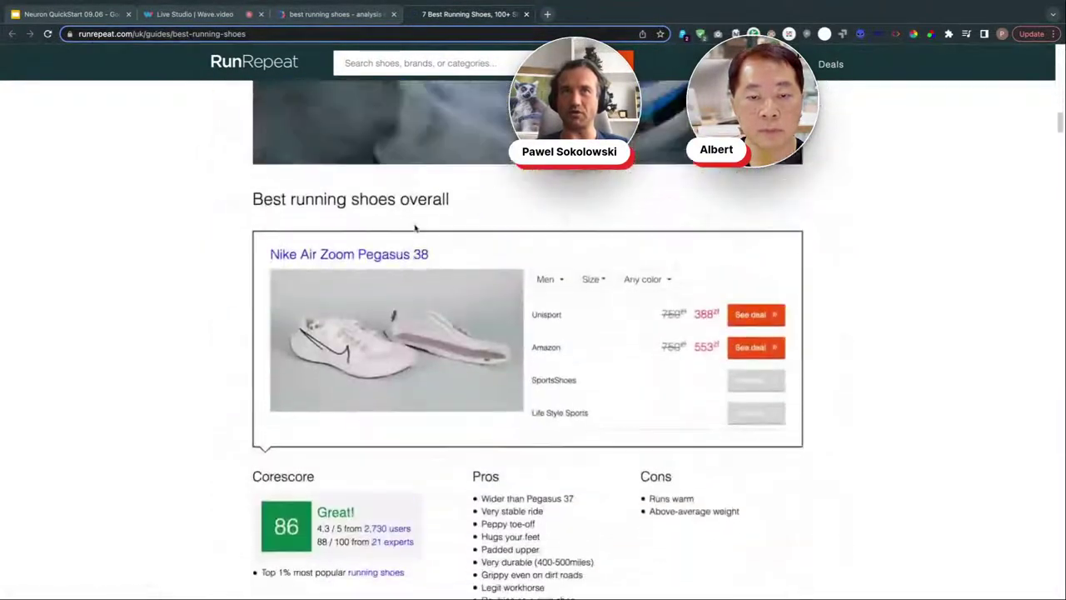
{"action": "scroll", "coordinate": [416, 228], "scroll_direction": "down", "scroll_amount": 20}
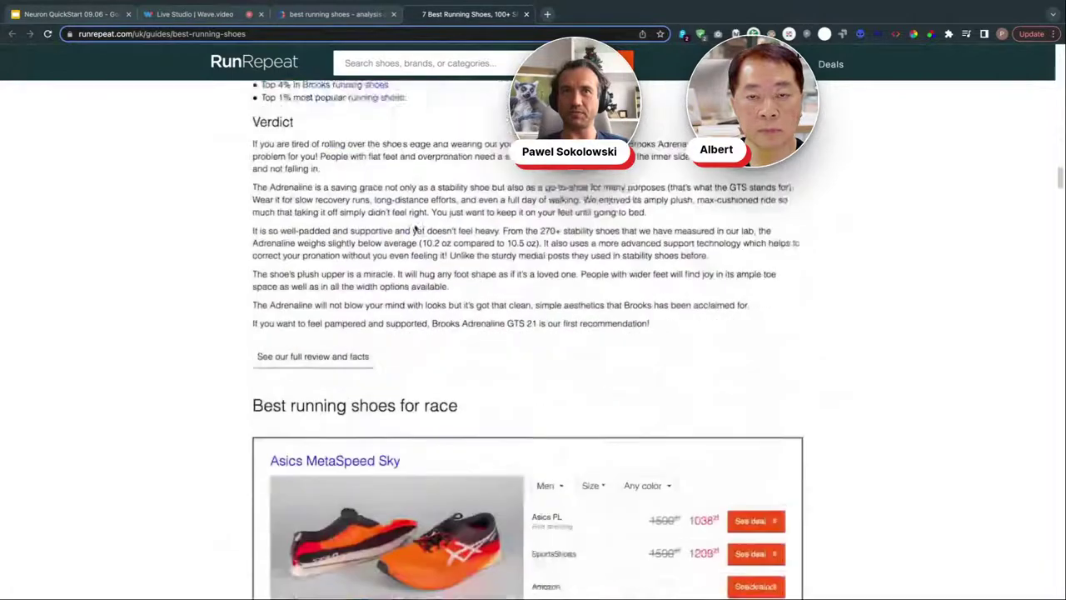
{"action": "scroll", "coordinate": [415, 228], "scroll_direction": "down", "scroll_amount": 5}
{"action": "scroll", "coordinate": [415, 229], "scroll_direction": "up", "scroll_amount": 2}
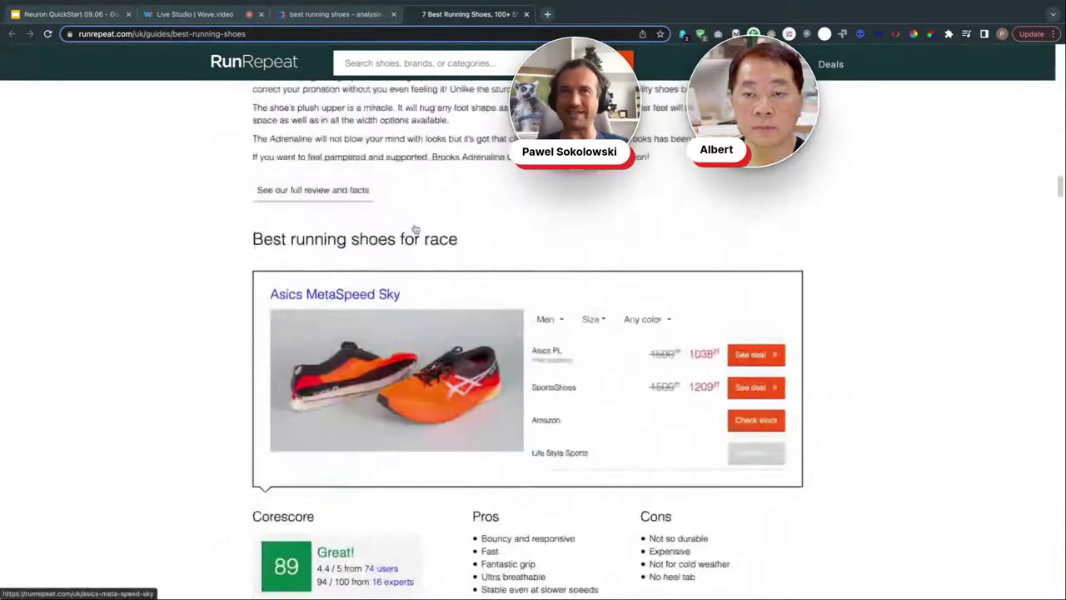
{"action": "scroll", "coordinate": [415, 228], "scroll_direction": "up", "scroll_amount": 20}
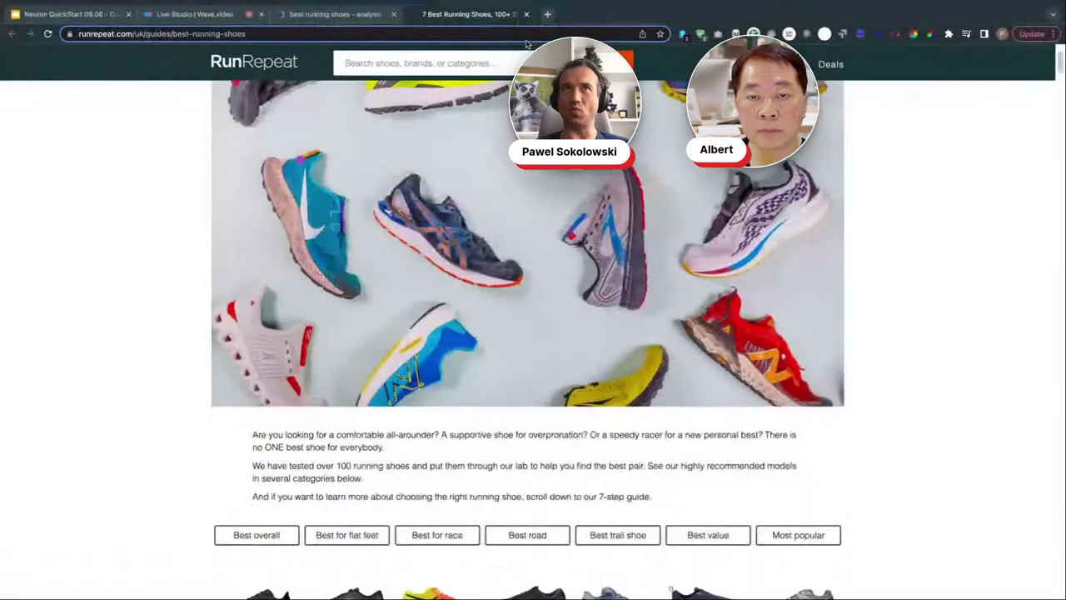
{"action": "left_click", "coordinate": [525, 14]}
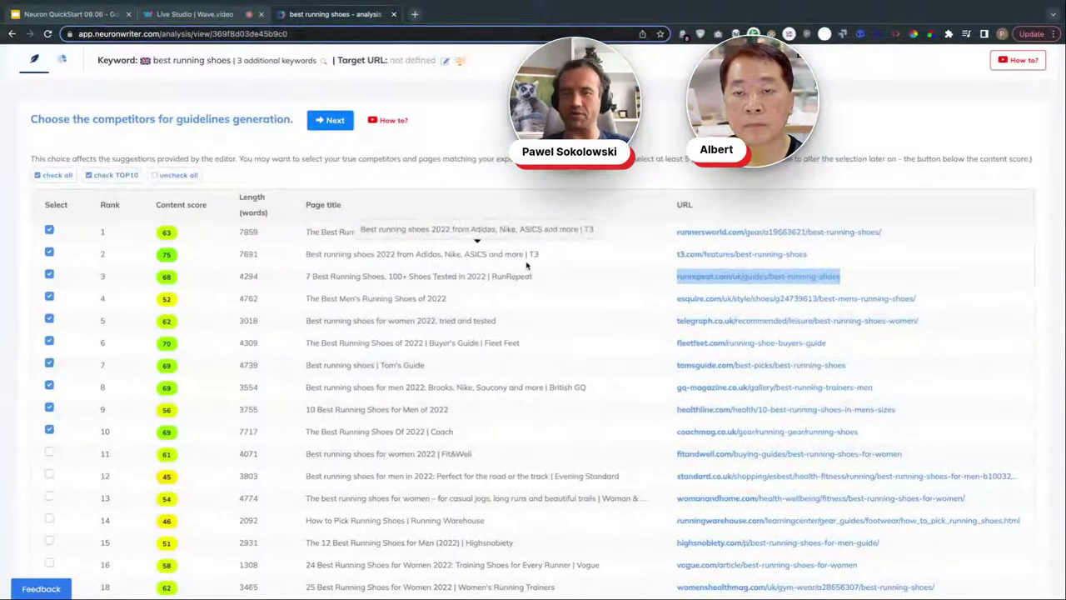
{"action": "left_click", "coordinate": [727, 179]}
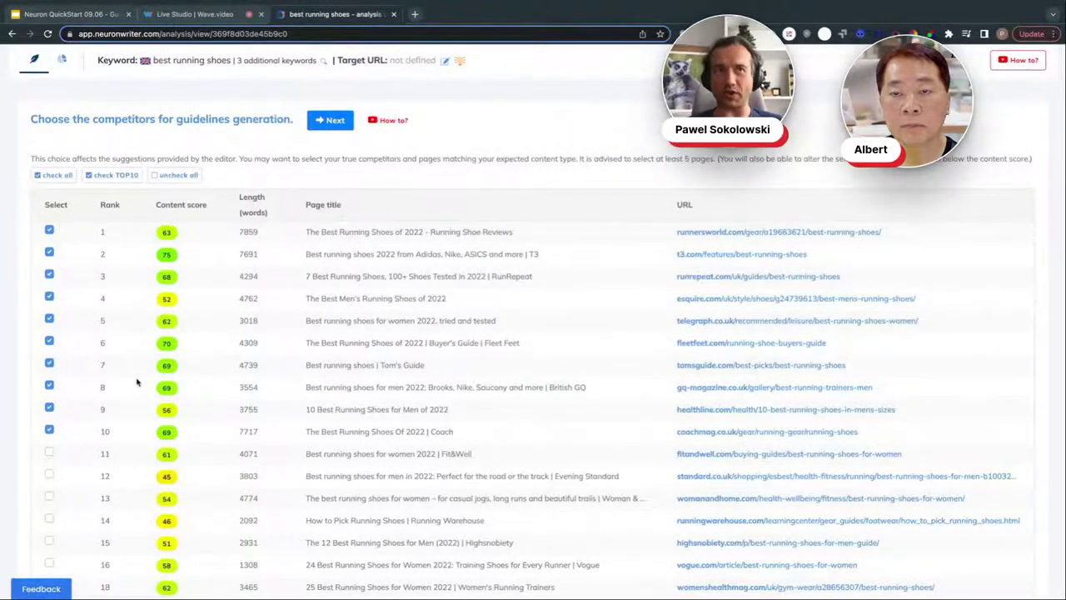
- Exclude the rank 5 telegraph.co.uk women's running shoes page from the competitors, keeping the rank 9 healthline.com page selected
{"action": "scroll", "coordinate": [137, 382], "scroll_direction": "down", "scroll_amount": 1}
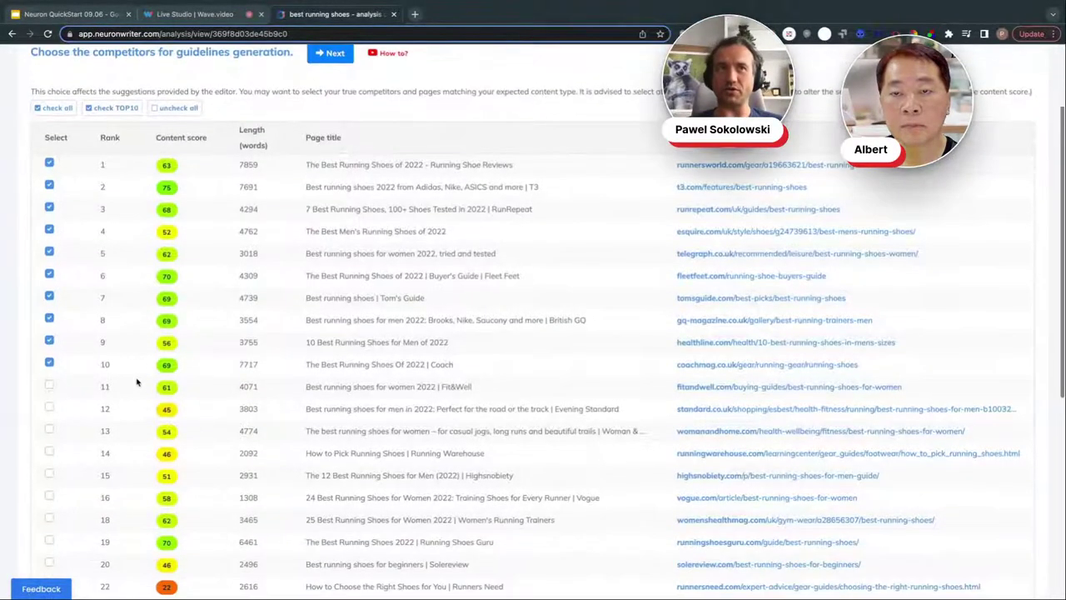
{"action": "left_click", "coordinate": [50, 342]}
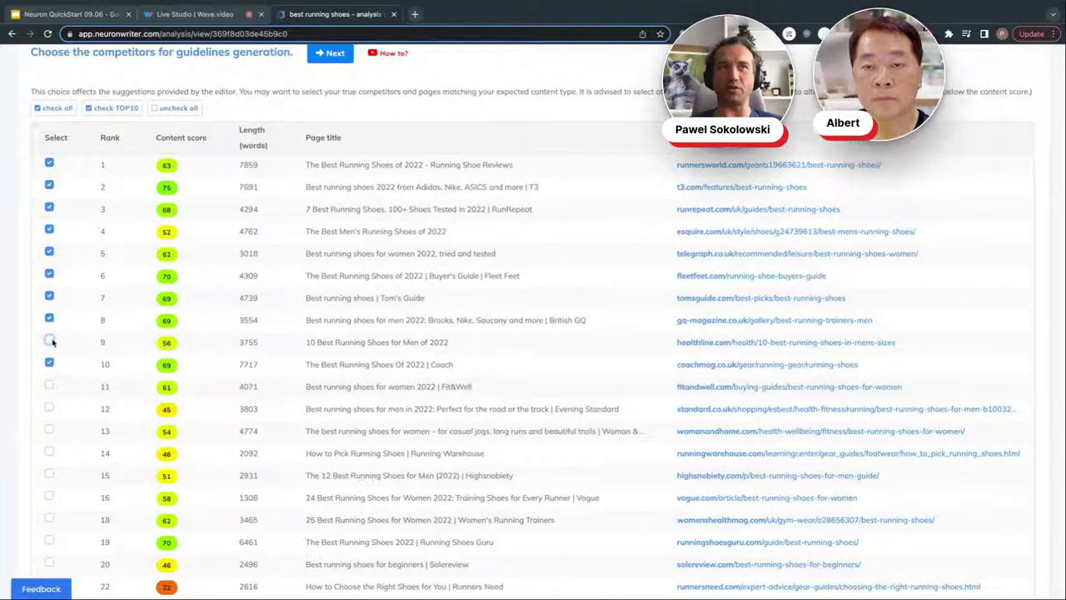
{"action": "left_click", "coordinate": [50, 341]}
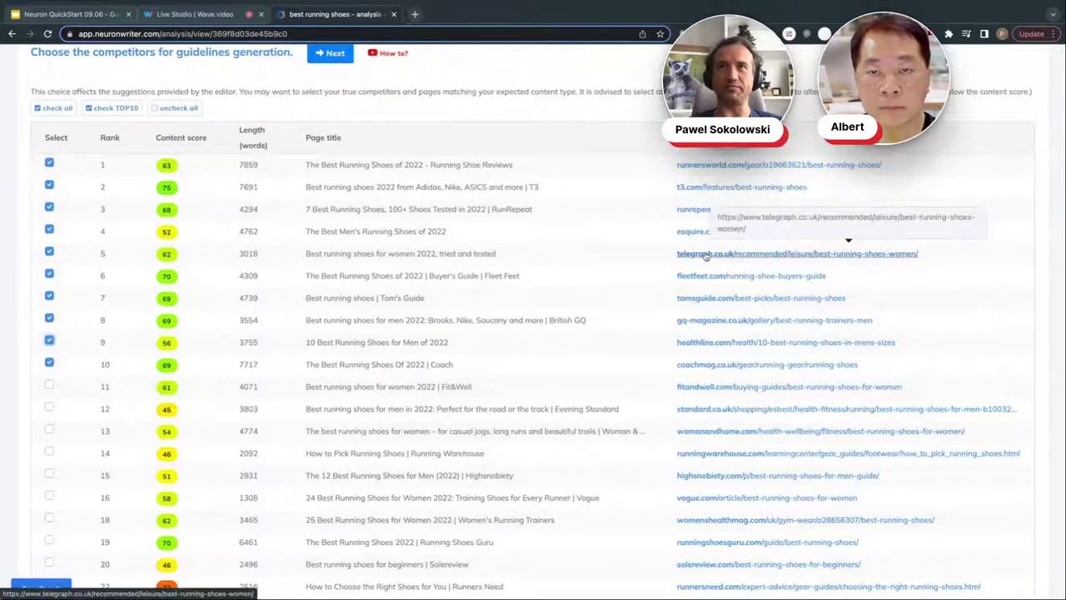
{"action": "left_click", "coordinate": [49, 253]}
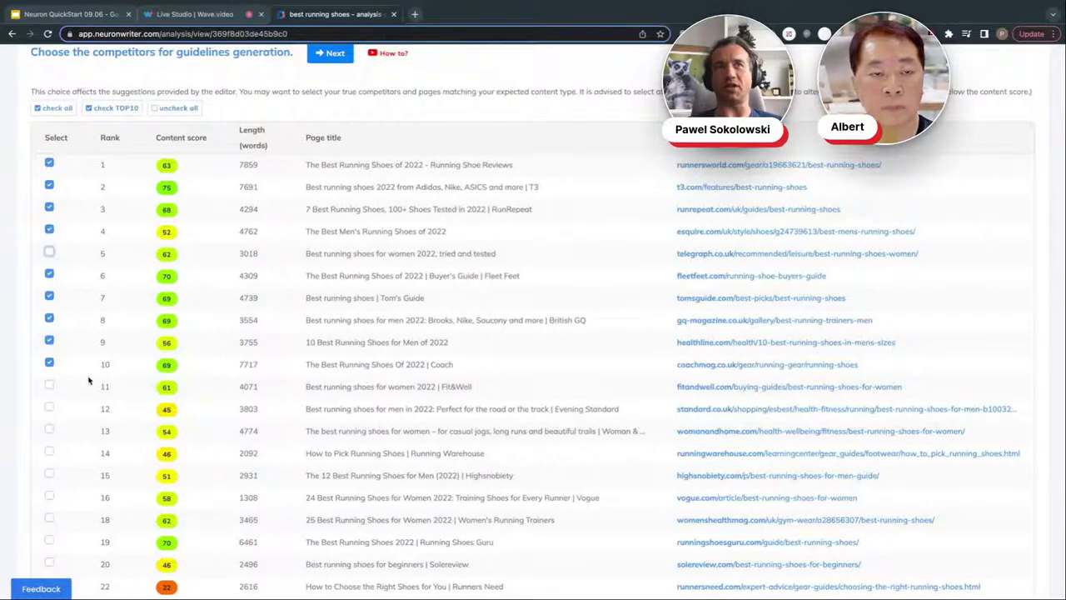
- Add the competitors ranked 15, 16, 18 and 19 to the selection and proceed to the content editor
{"action": "scroll", "coordinate": [466, 399], "scroll_direction": "down", "scroll_amount": 2}
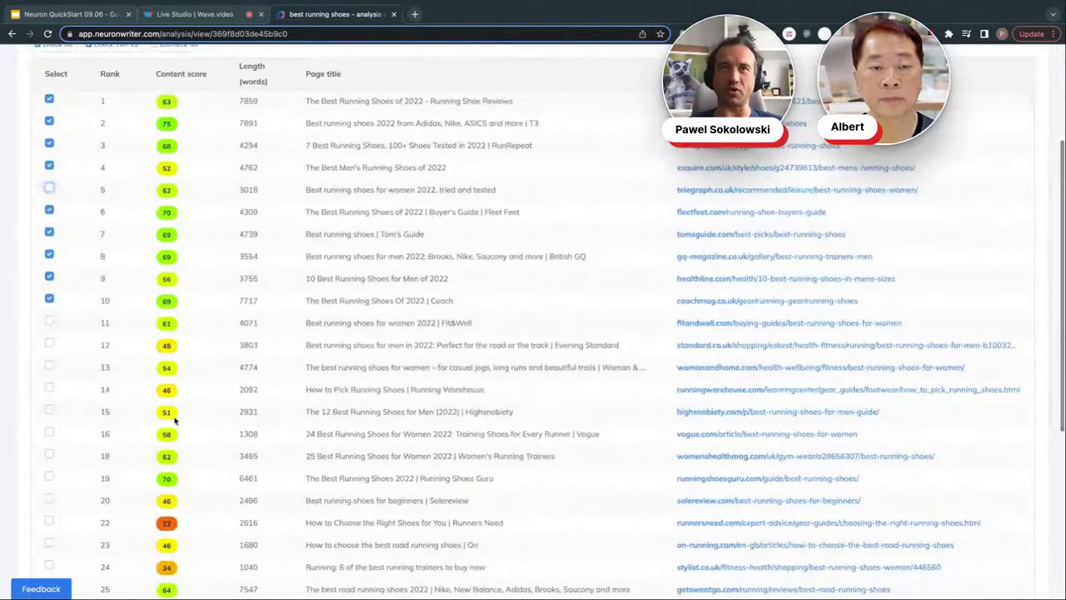
{"action": "left_click", "coordinate": [49, 411]}
{"action": "left_click", "coordinate": [49, 476]}
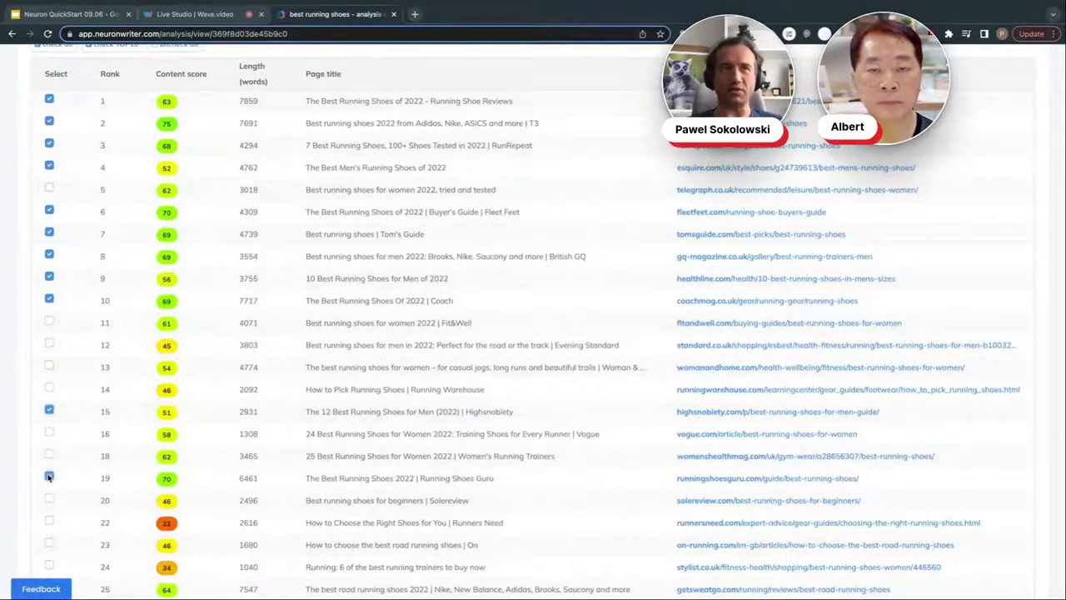
{"action": "left_click", "coordinate": [49, 453]}
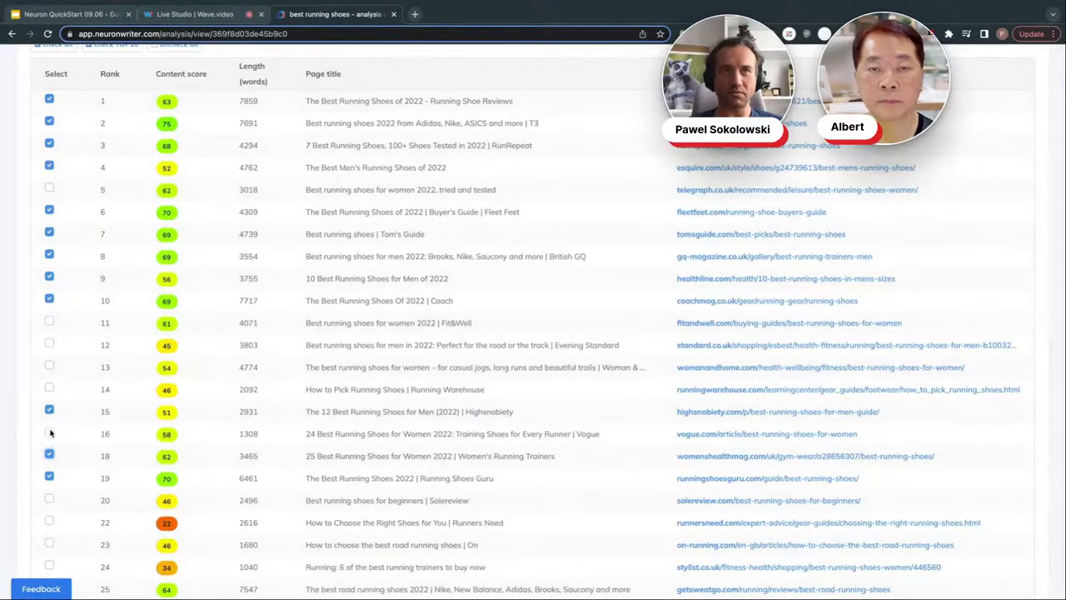
{"action": "left_click", "coordinate": [49, 432]}
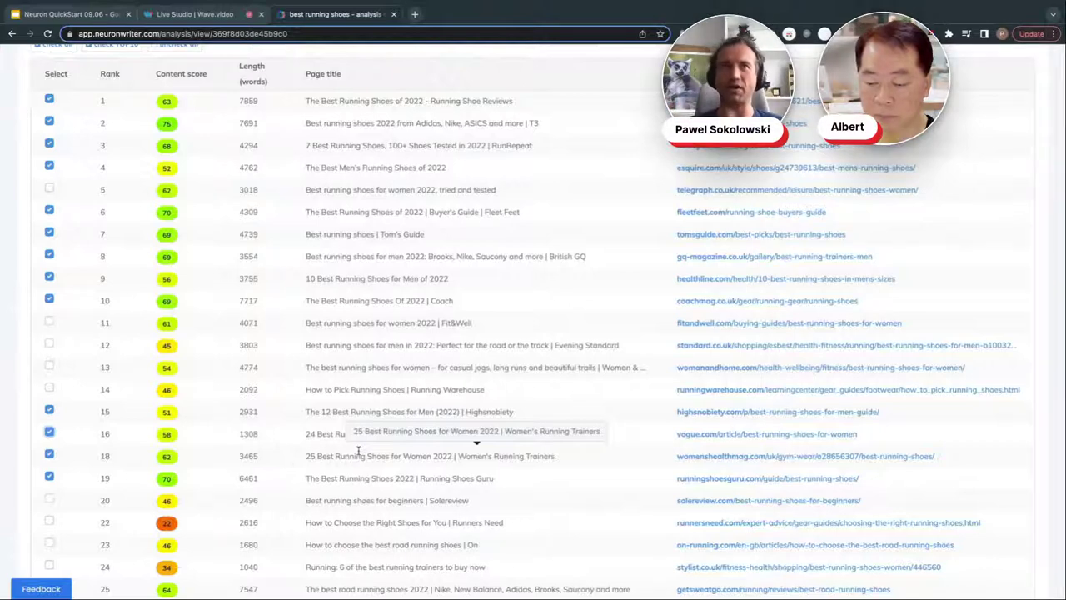
{"action": "scroll", "coordinate": [358, 451], "scroll_direction": "up", "scroll_amount": 4}
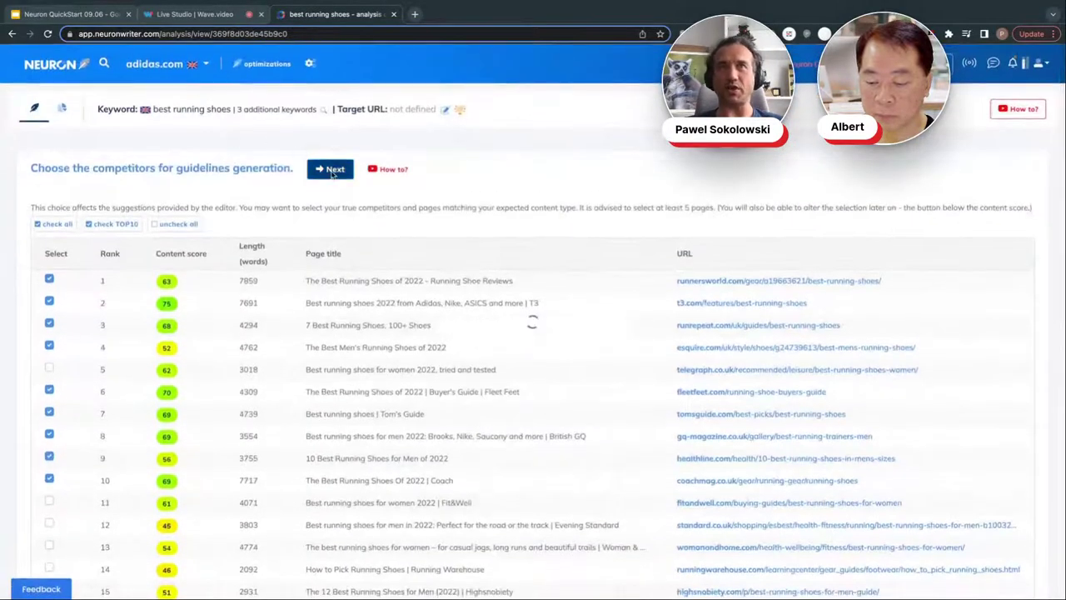
{"action": "left_click", "coordinate": [332, 172]}
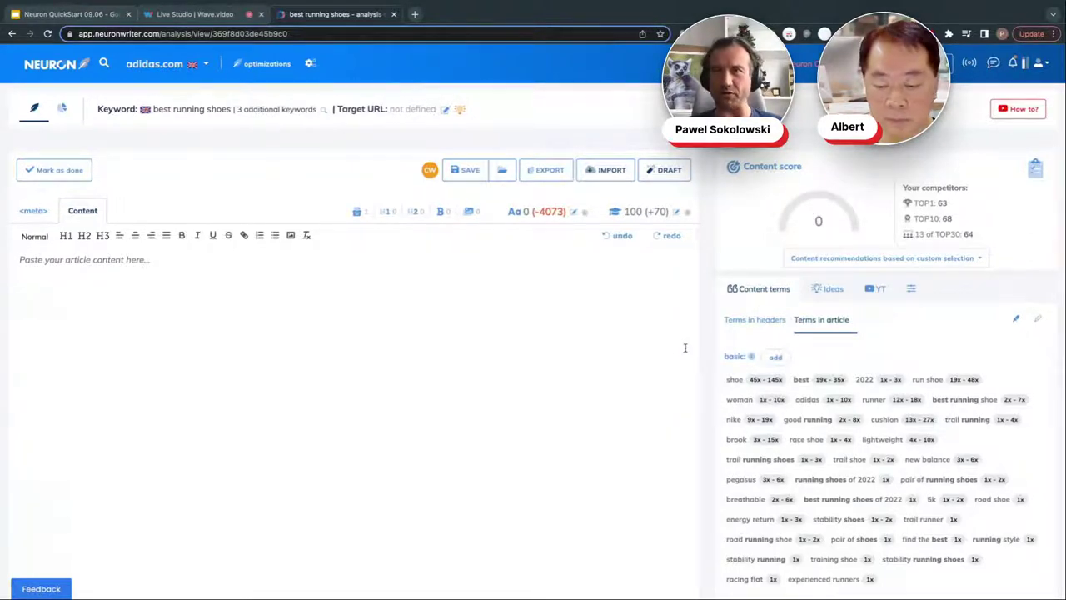
- Review the custom competitor selection behind the content recommendations and close it without updating
{"action": "left_click", "coordinate": [934, 259]}
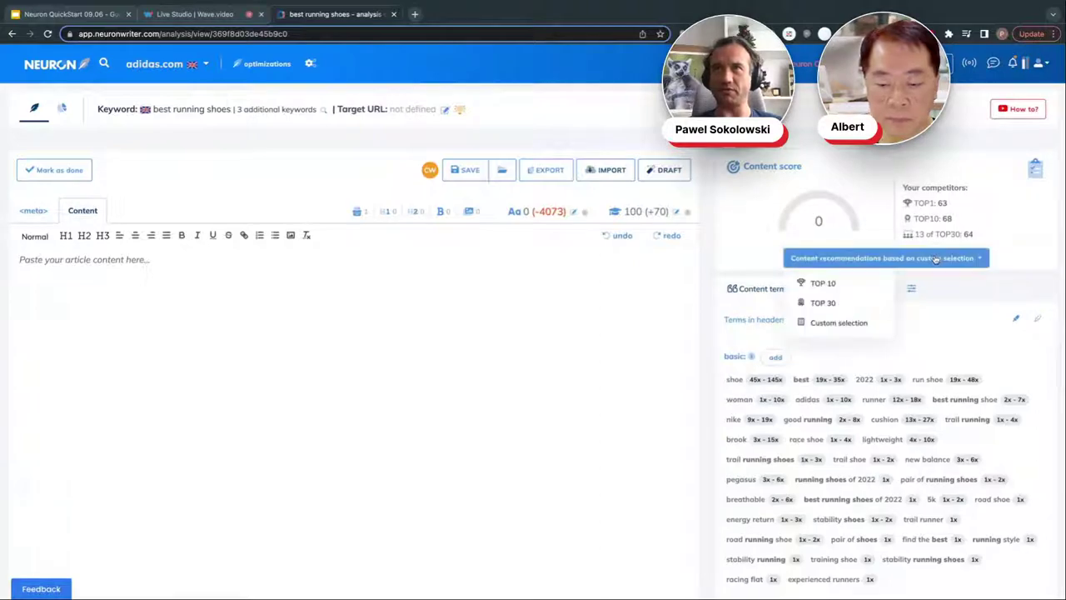
{"action": "left_click", "coordinate": [841, 323]}
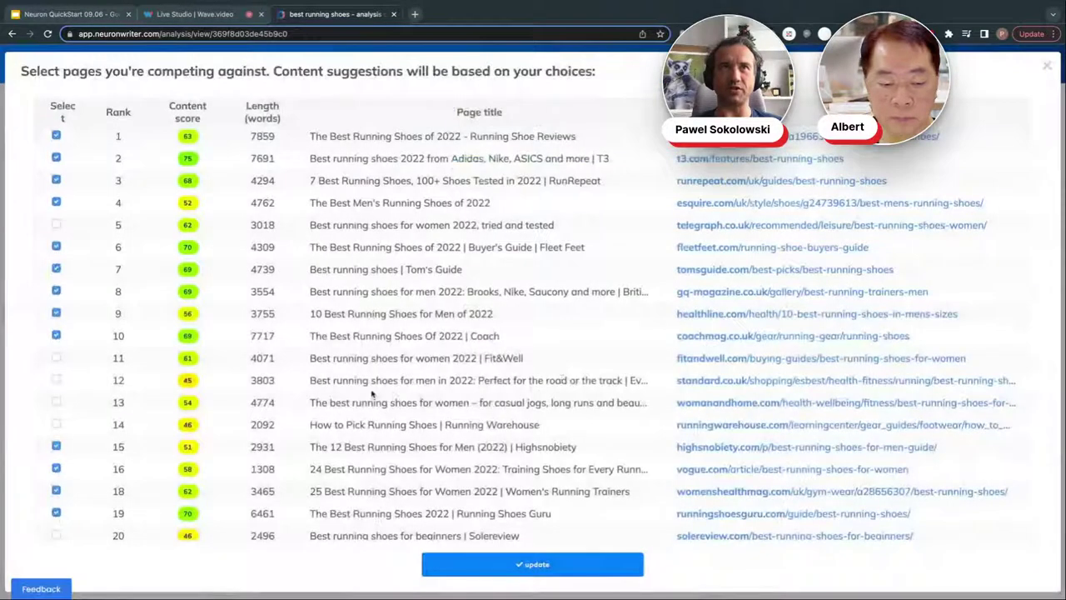
{"action": "scroll", "coordinate": [372, 394], "scroll_direction": "down", "scroll_amount": 5}
{"action": "scroll", "coordinate": [373, 394], "scroll_direction": "up", "scroll_amount": 5}
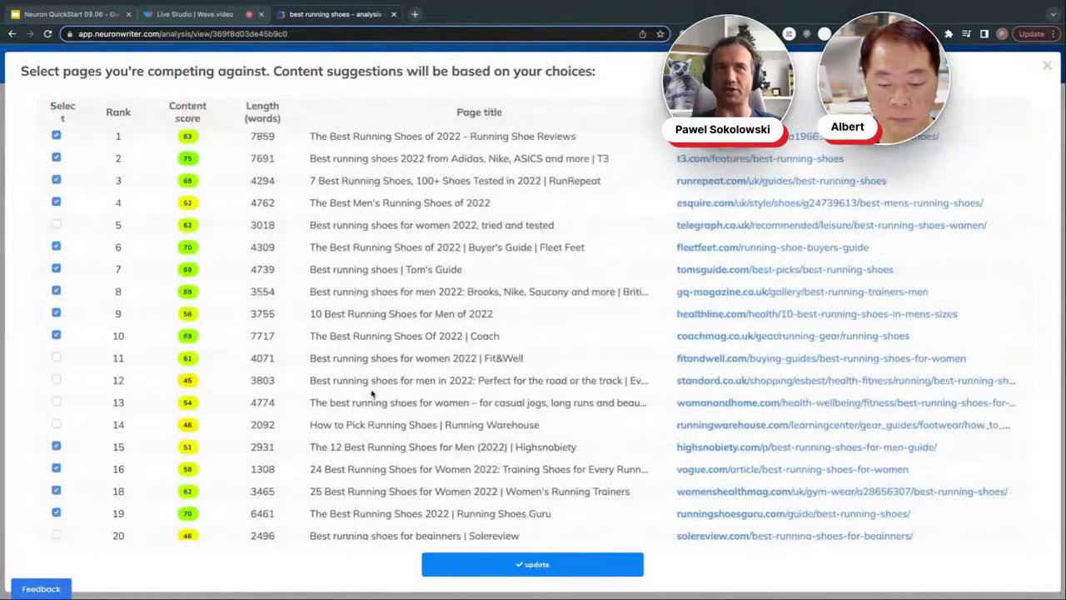
{"action": "scroll", "coordinate": [372, 394], "scroll_direction": "down", "scroll_amount": 5}
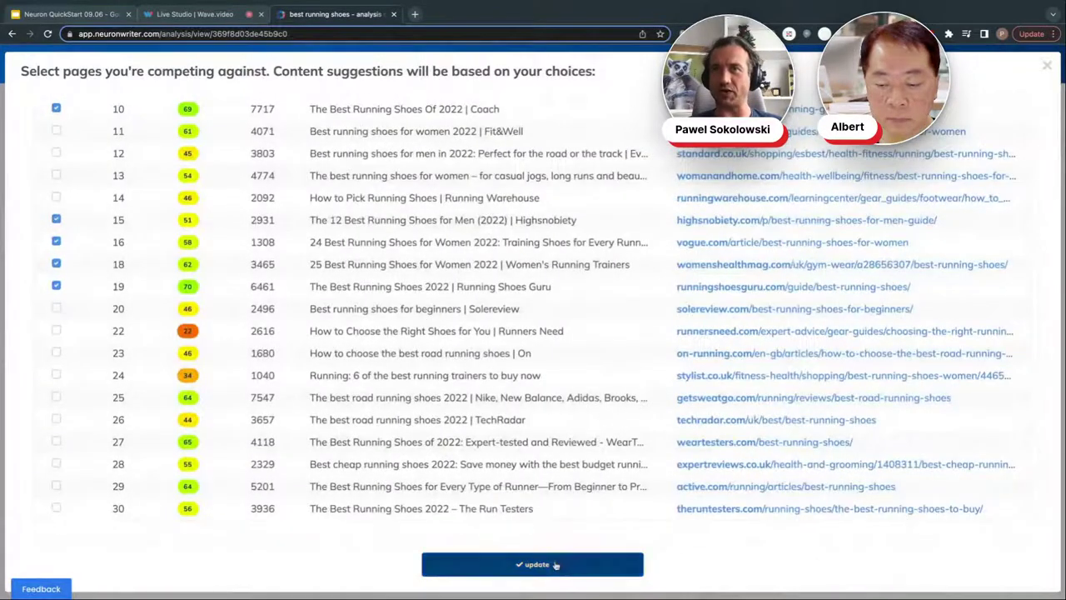
{"action": "scroll", "coordinate": [543, 265], "scroll_direction": "up", "scroll_amount": 5}
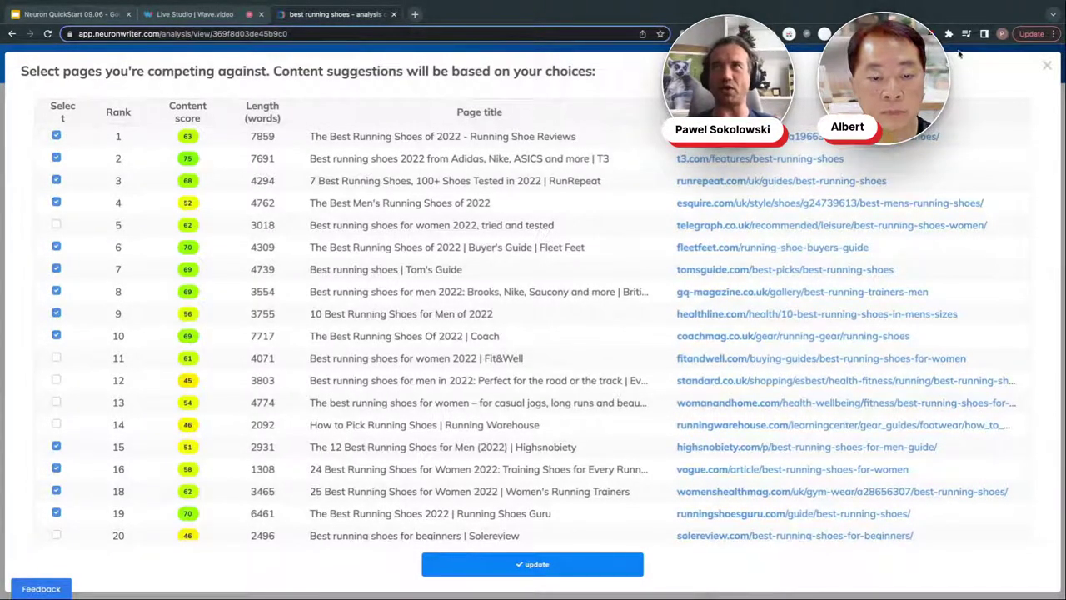
{"action": "left_click", "coordinate": [1047, 68]}
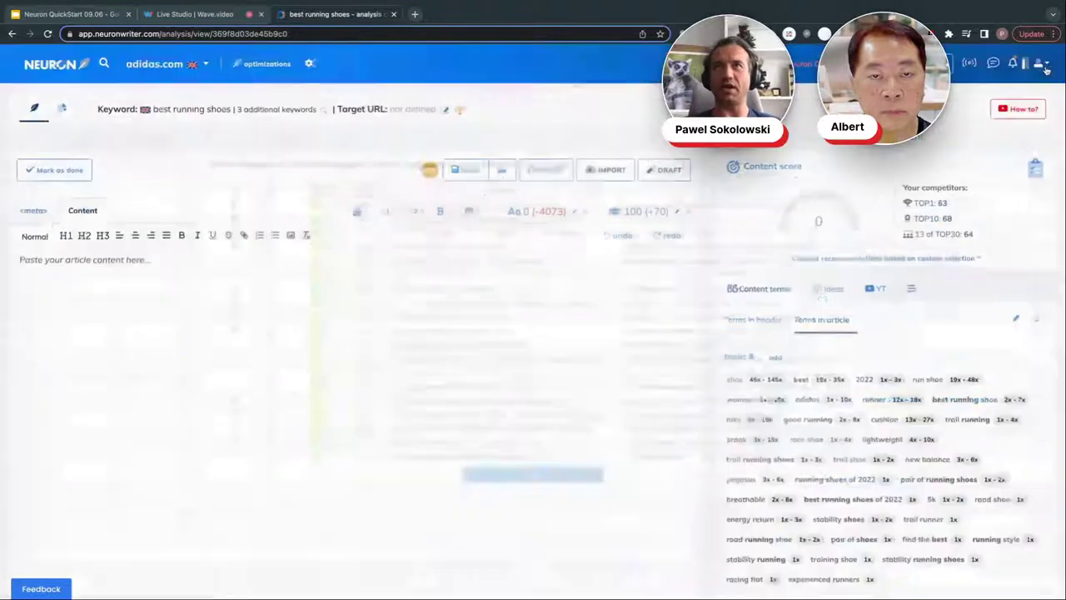
- Examine the basic and extended term suggestions for the article, including their recommended usage ranges
{"action": "scroll", "coordinate": [859, 427], "scroll_direction": "down", "scroll_amount": 1}
{"action": "scroll", "coordinate": [859, 427], "scroll_direction": "down", "scroll_amount": 3}
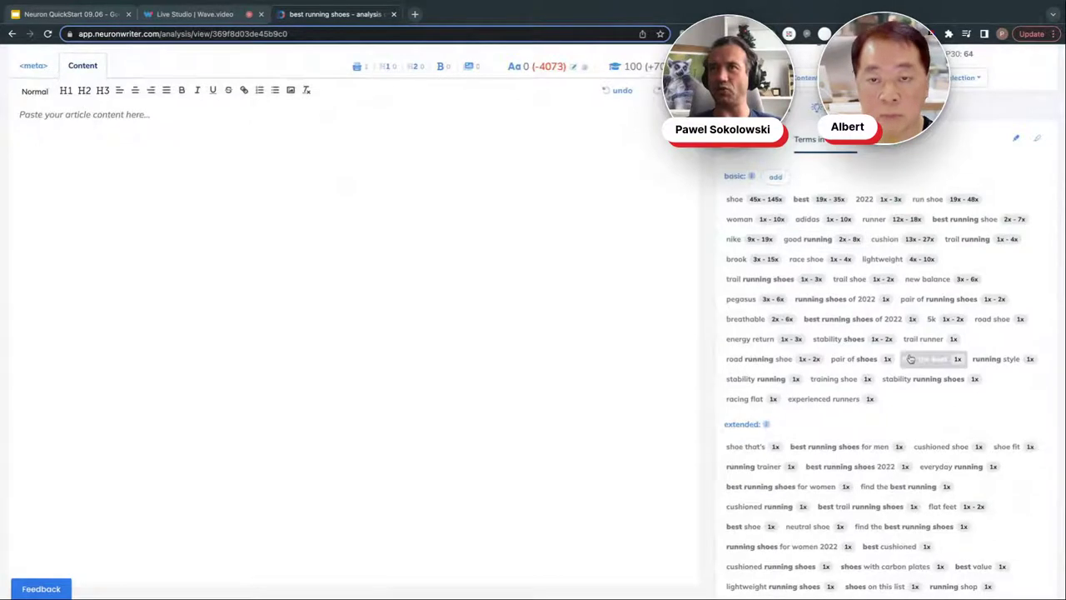
{"action": "scroll", "coordinate": [905, 352], "scroll_direction": "down", "scroll_amount": 5}
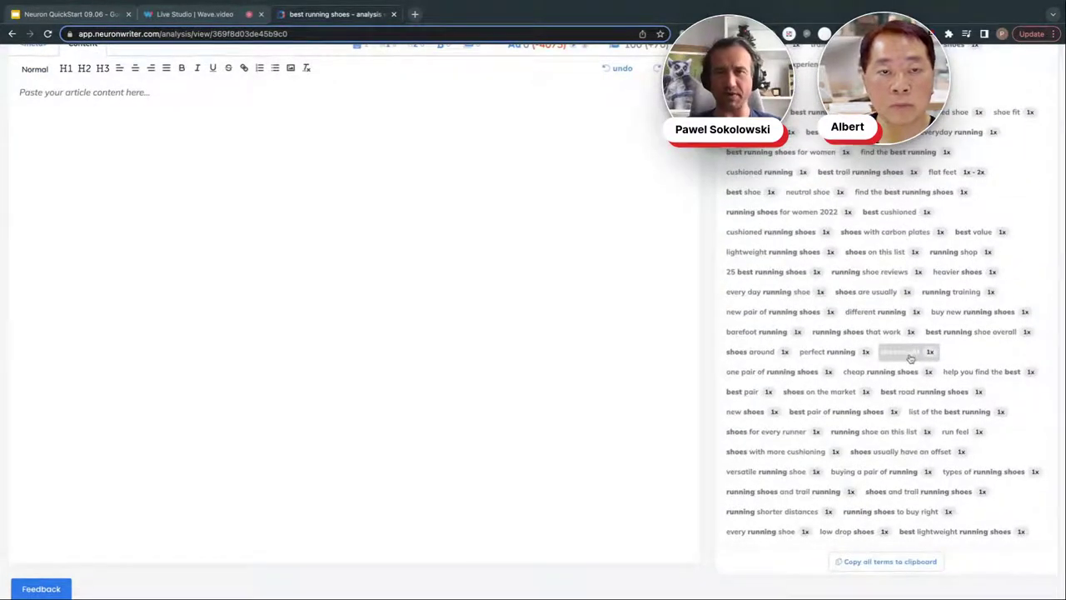
{"action": "scroll", "coordinate": [910, 358], "scroll_direction": "up", "scroll_amount": 4}
{"action": "scroll", "coordinate": [908, 358], "scroll_direction": "up", "scroll_amount": 4}
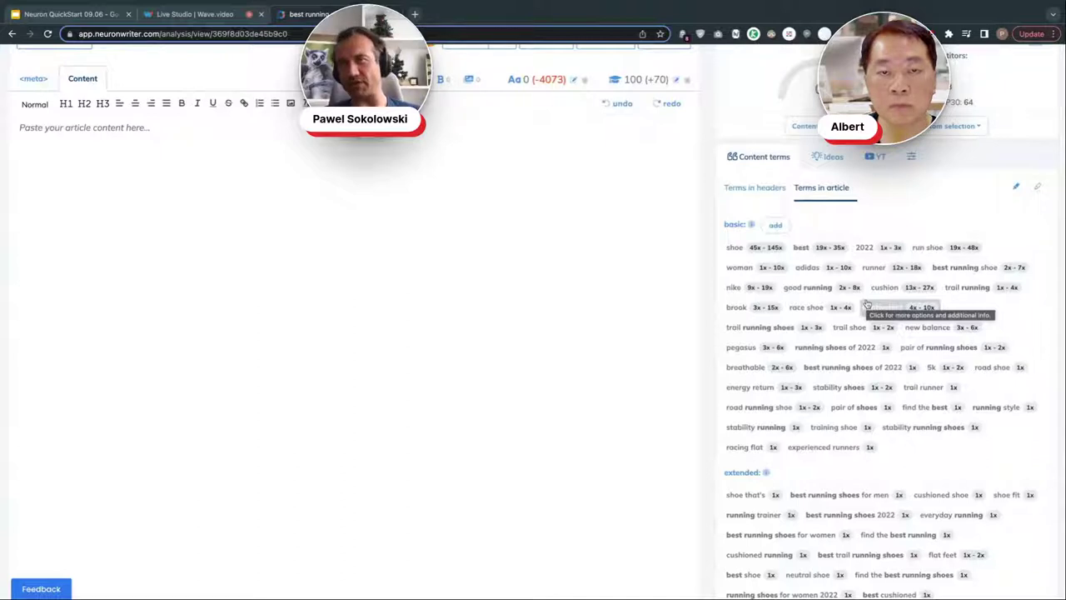
{"action": "scroll", "coordinate": [866, 304], "scroll_direction": "up", "scroll_amount": 3}
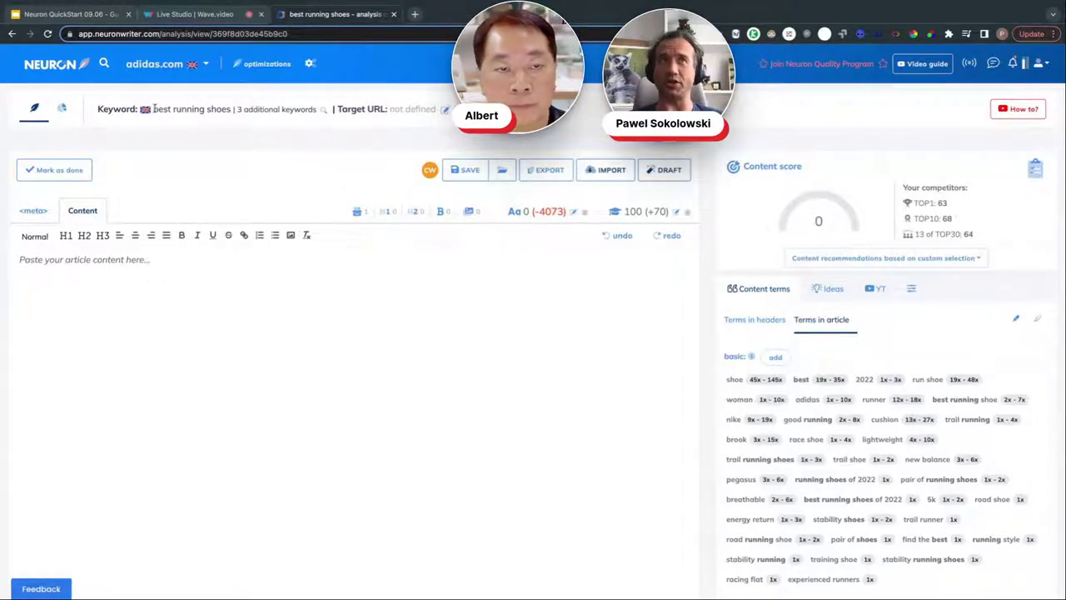
- Check in the TOP Analysis how adidas.com appears in search results for the main keyword, and return to the content editor
{"action": "left_click_drag", "start_coordinate": [154, 109], "coordinate": [231, 112]}
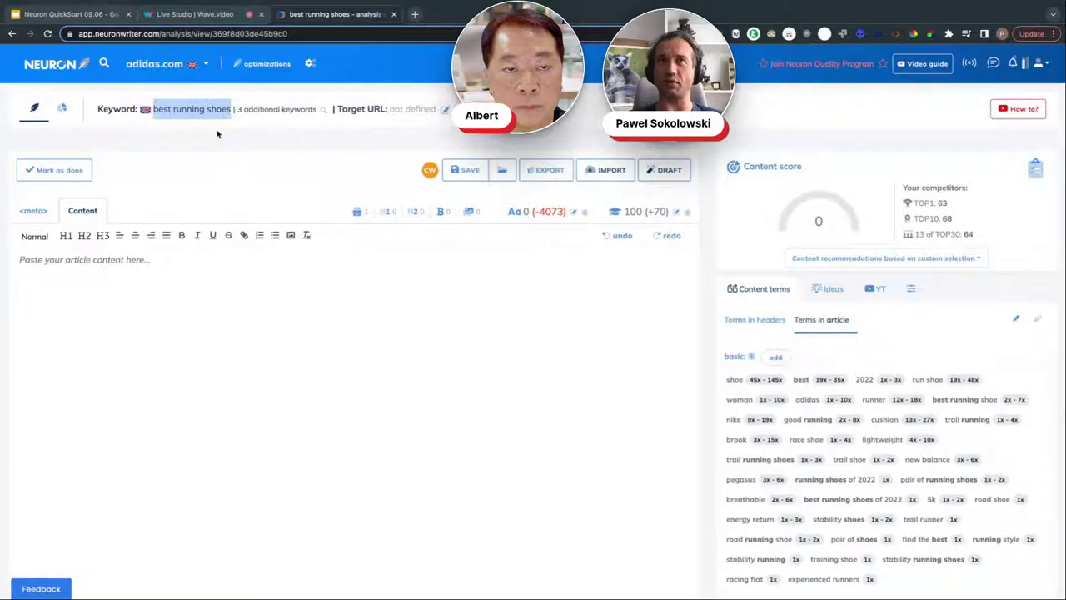
{"action": "left_click", "coordinate": [61, 107]}
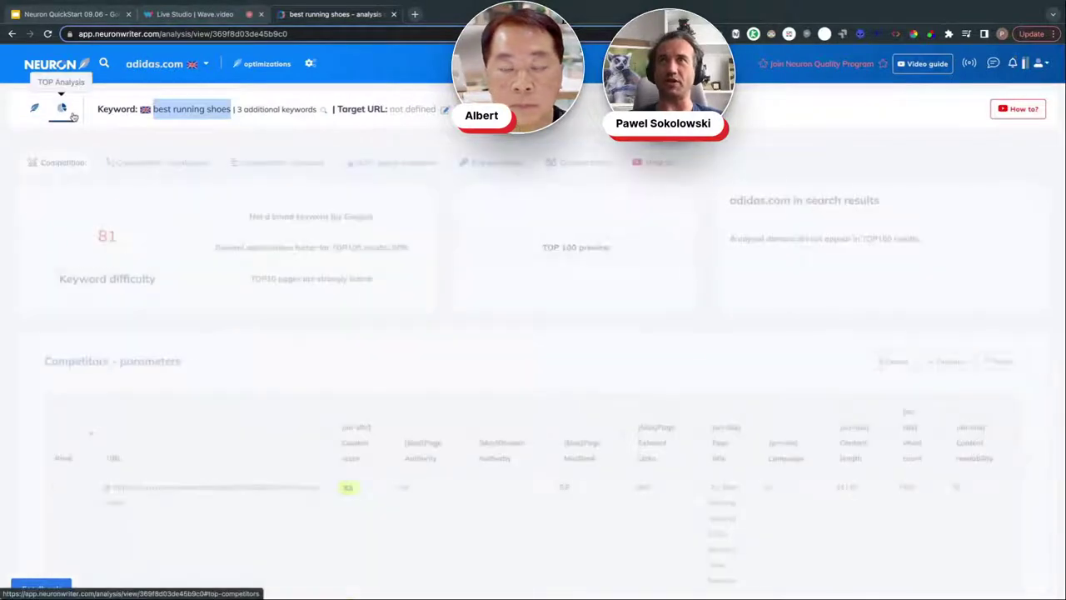
{"action": "left_click", "coordinate": [908, 240]}
{"action": "left_click_drag", "start_coordinate": [907, 240], "coordinate": [726, 244]}
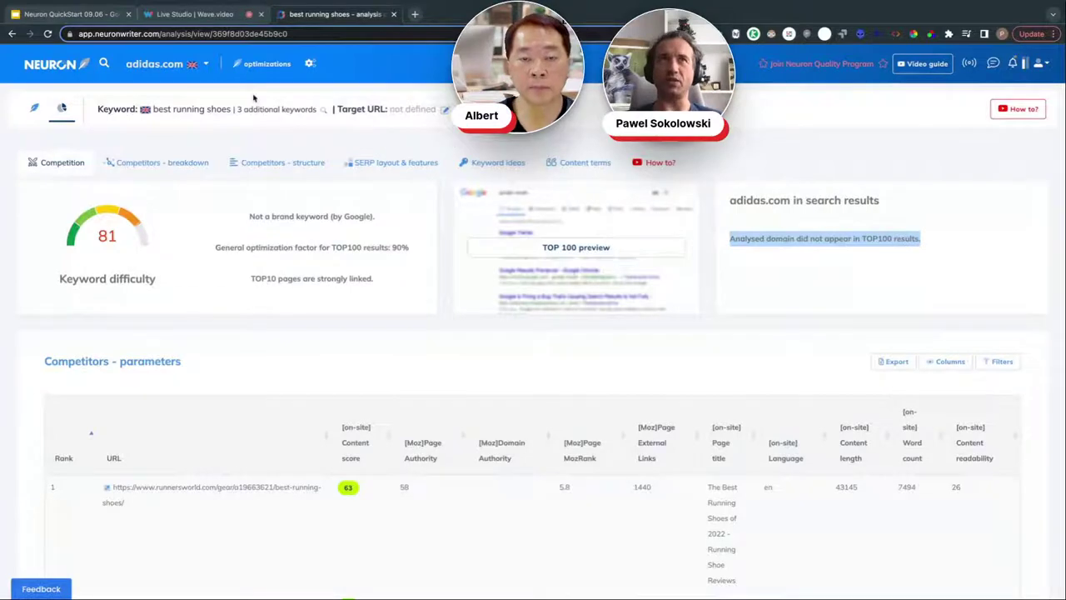
{"action": "left_click", "coordinate": [55, 109]}
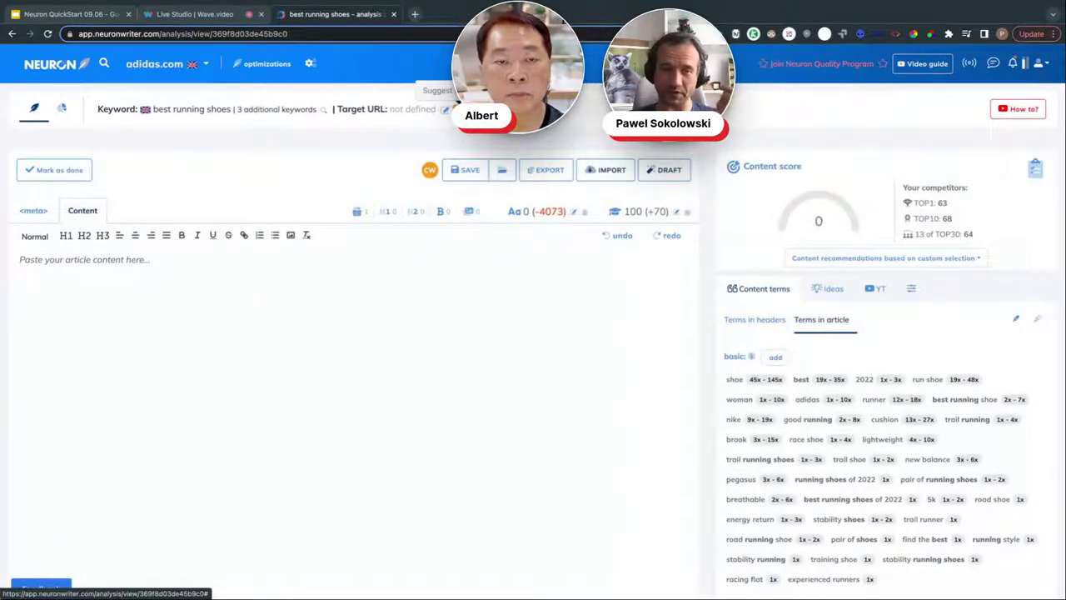
- Review the target URL suggestions for "best running shoes" and close them without setting a target
{"action": "left_click", "coordinate": [445, 109]}
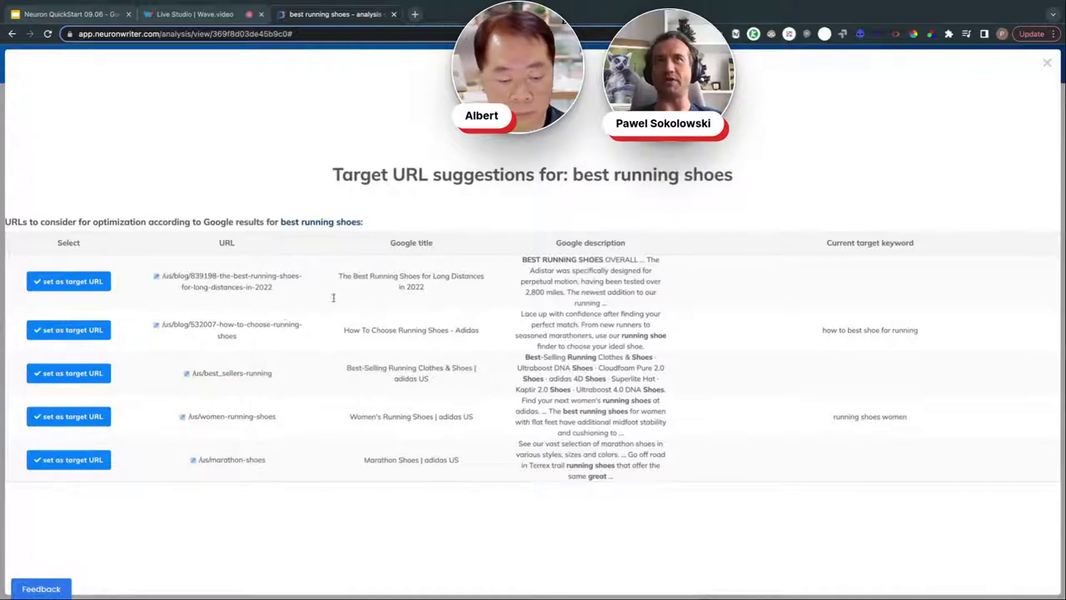
{"action": "left_click_drag", "start_coordinate": [572, 171], "coordinate": [752, 174]}
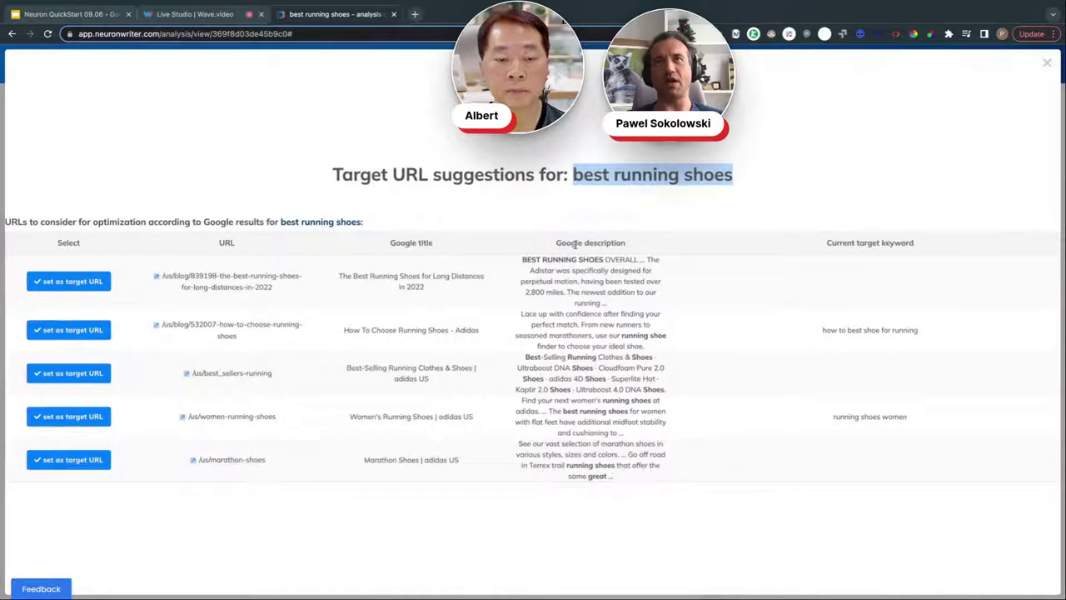
{"action": "left_click", "coordinate": [1047, 63]}
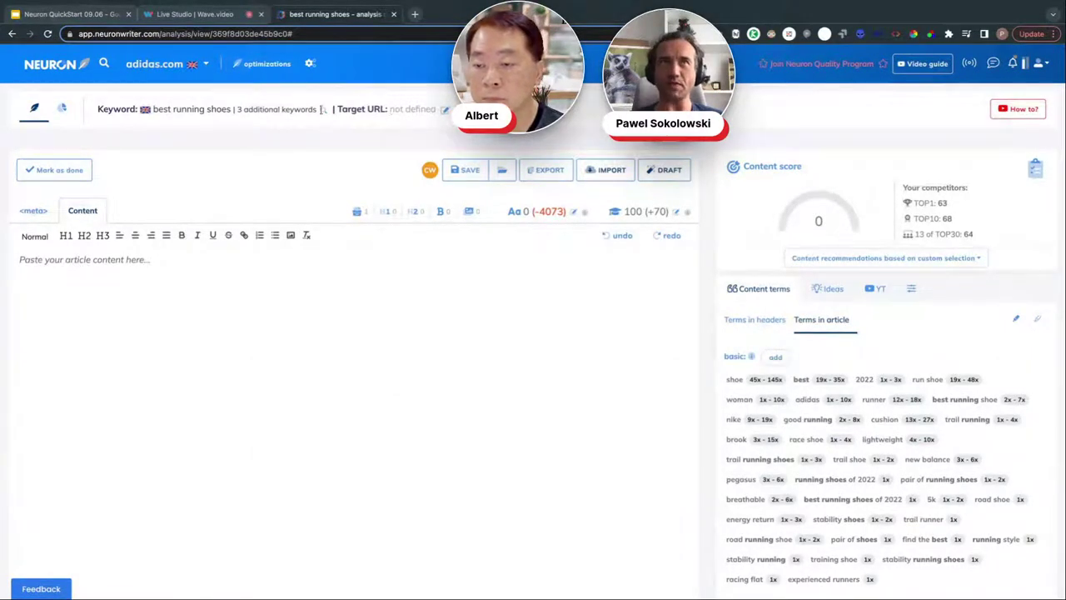
- Check the analysis's additional keywords and look over the suggested article terms again
{"action": "left_click", "coordinate": [322, 110]}
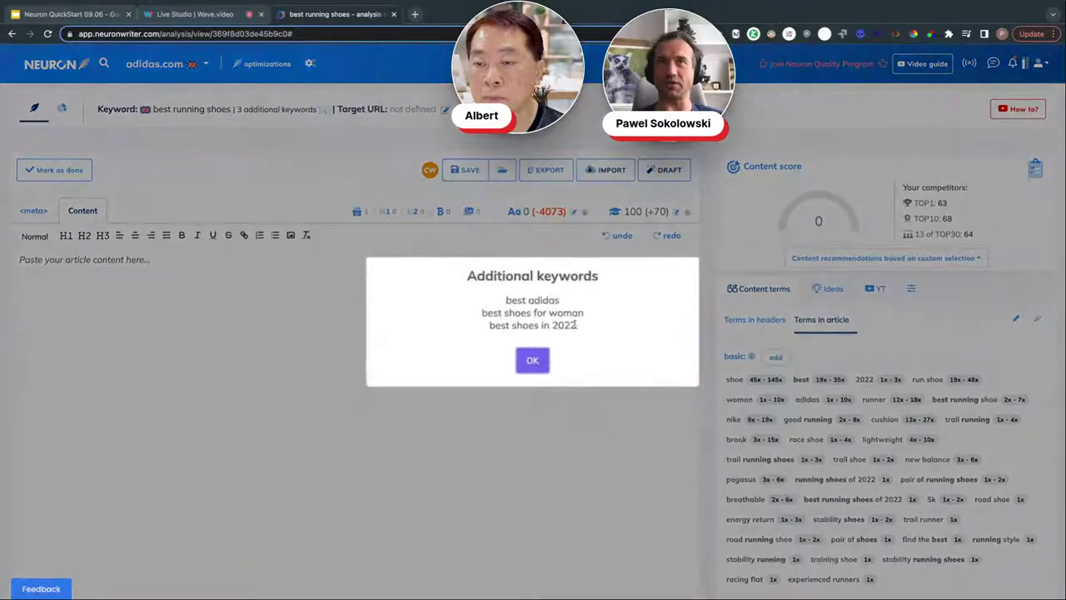
{"action": "left_click", "coordinate": [532, 360]}
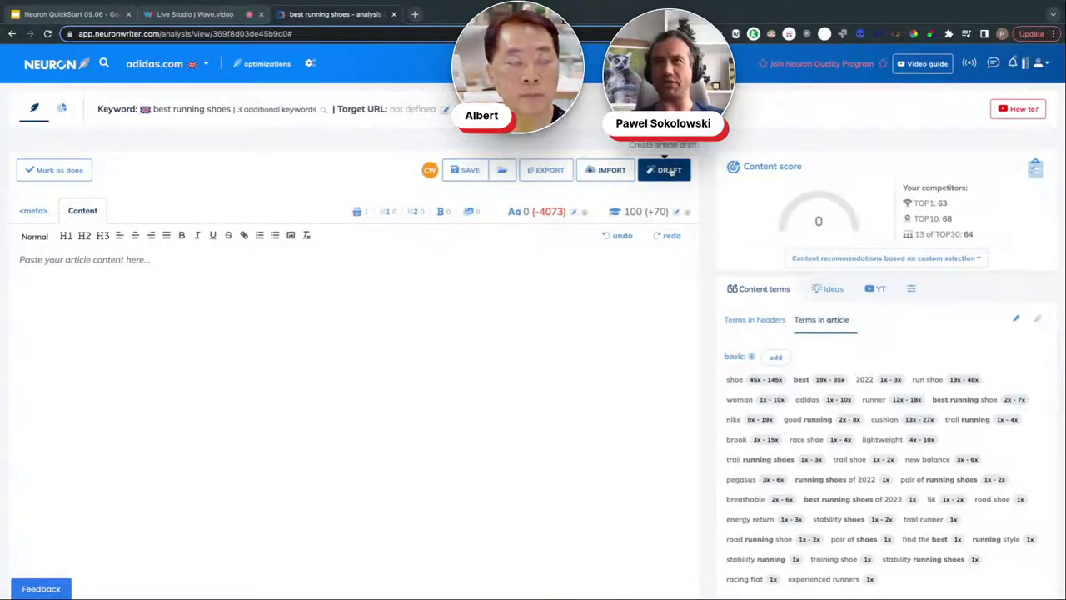
{"action": "scroll", "coordinate": [878, 379], "scroll_direction": "down", "scroll_amount": 2}
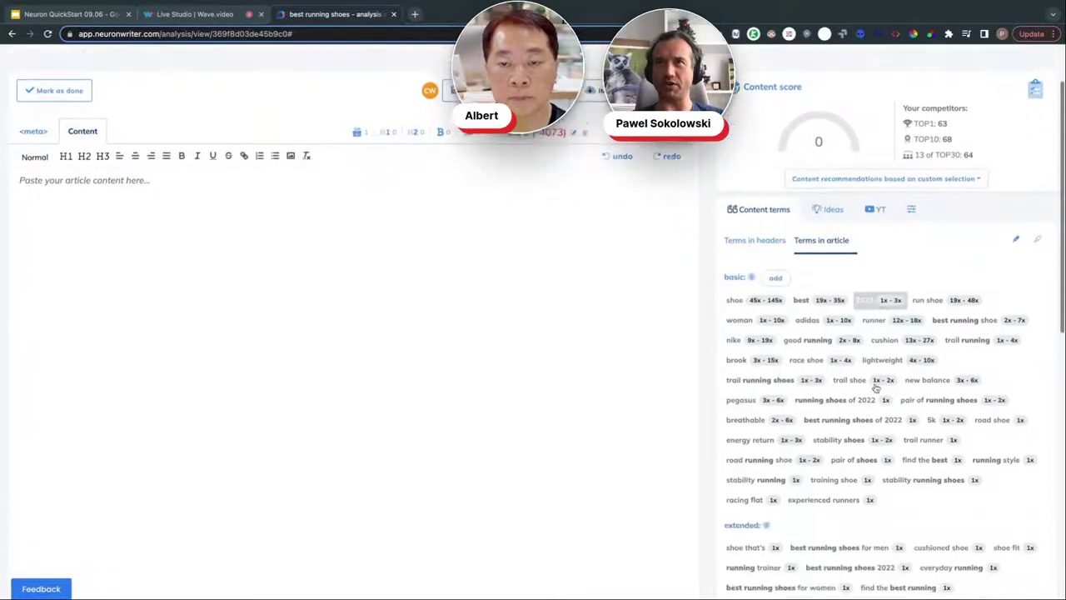
{"action": "scroll", "coordinate": [875, 387], "scroll_direction": "down", "scroll_amount": 1}
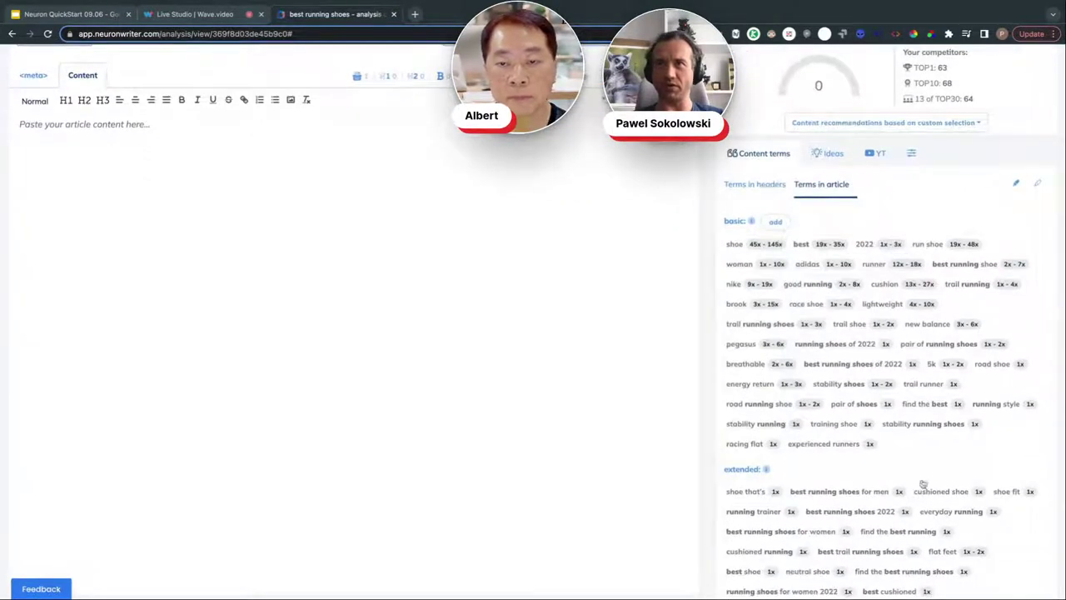
{"action": "scroll", "coordinate": [912, 326], "scroll_direction": "up", "scroll_amount": 3}
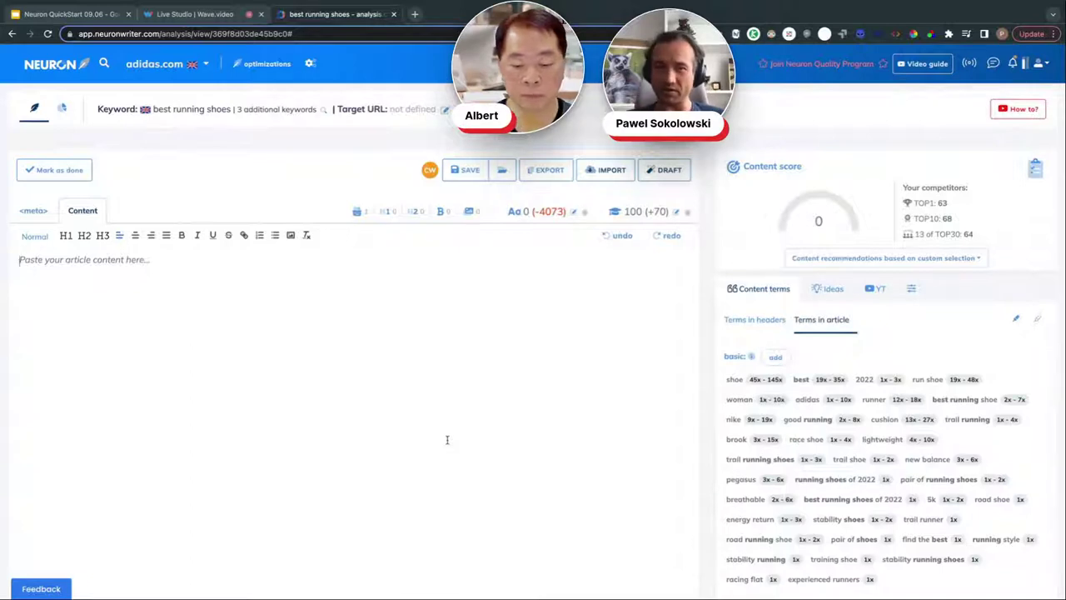
- Open the article draft creator with its empty article layout and content ideas
{"action": "left_click", "coordinate": [547, 367]}
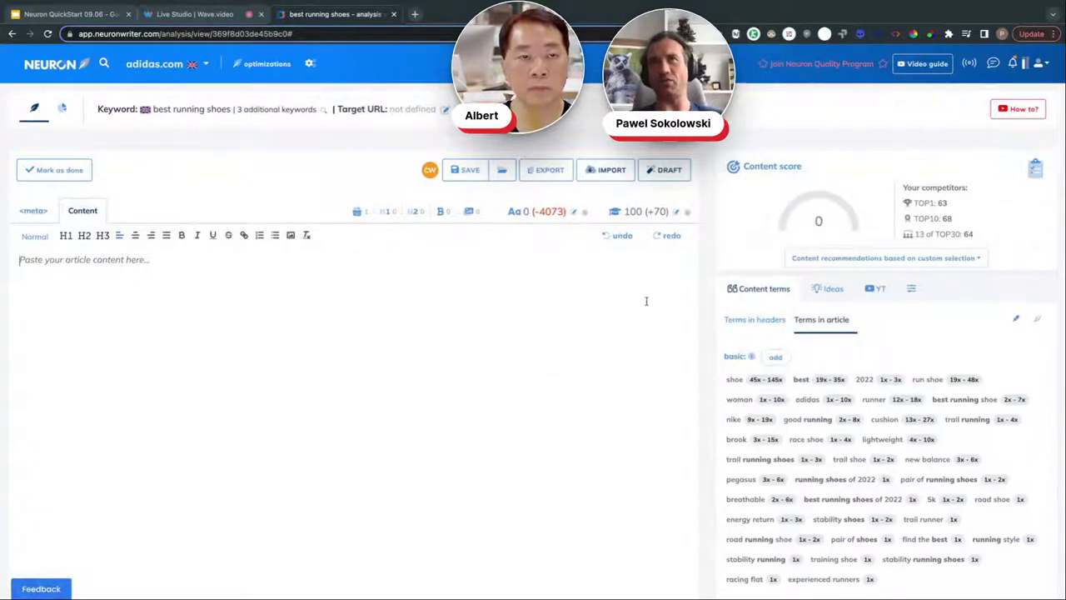
{"action": "left_click", "coordinate": [665, 173]}
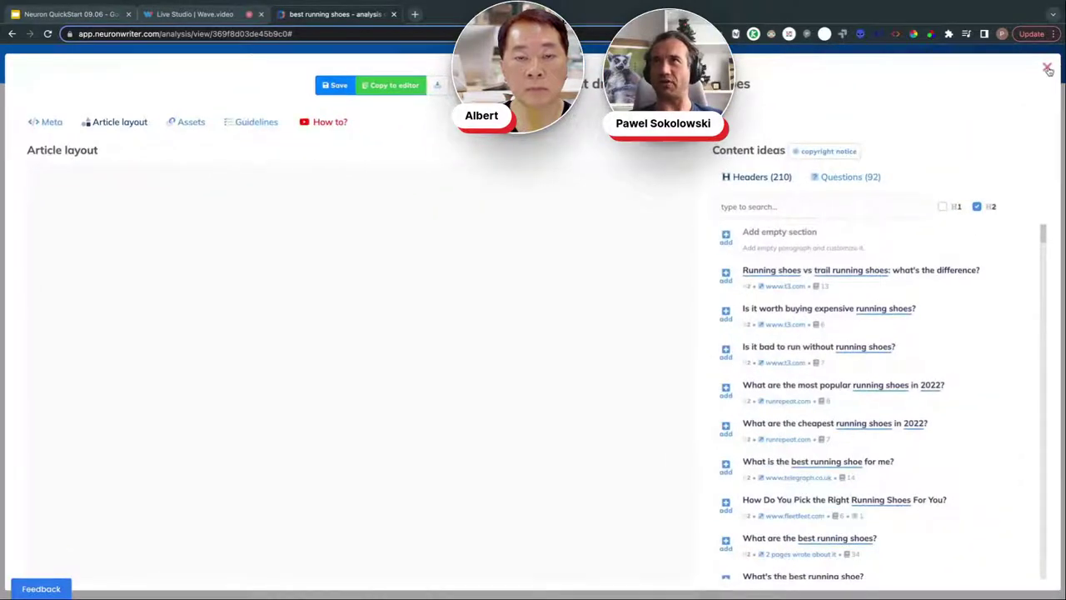
{"action": "left_click", "coordinate": [1049, 67]}
{"action": "left_click", "coordinate": [668, 175]}
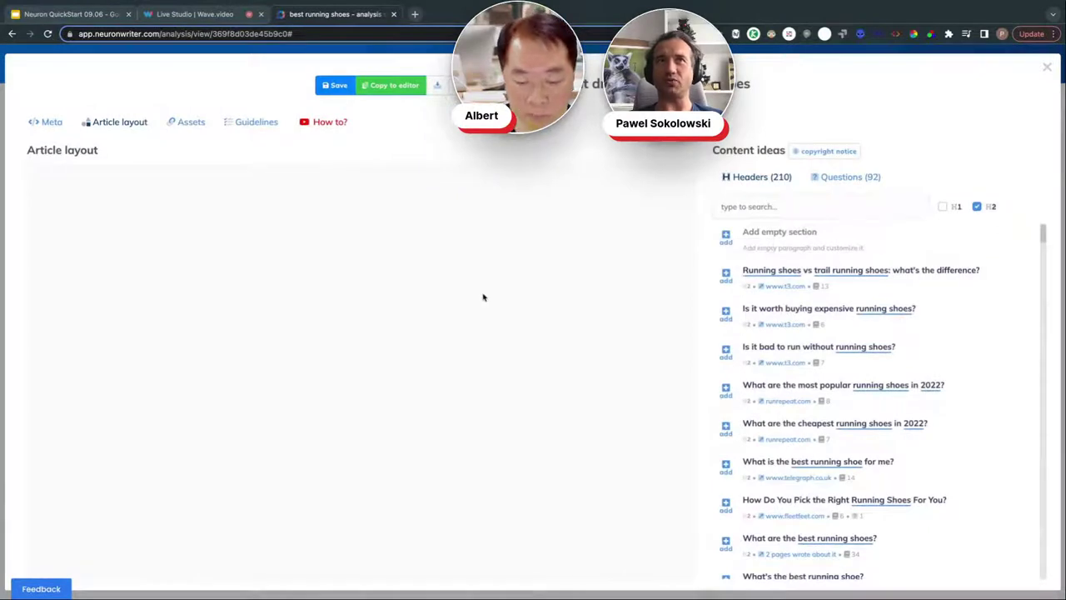
- Add the sections "Is it worth buying expensive running shoes?", "What is the best running shoe for me?" and "What are the most popular running shoes in 2022?"
{"action": "scroll", "coordinate": [728, 308], "scroll_direction": "down", "scroll_amount": 1}
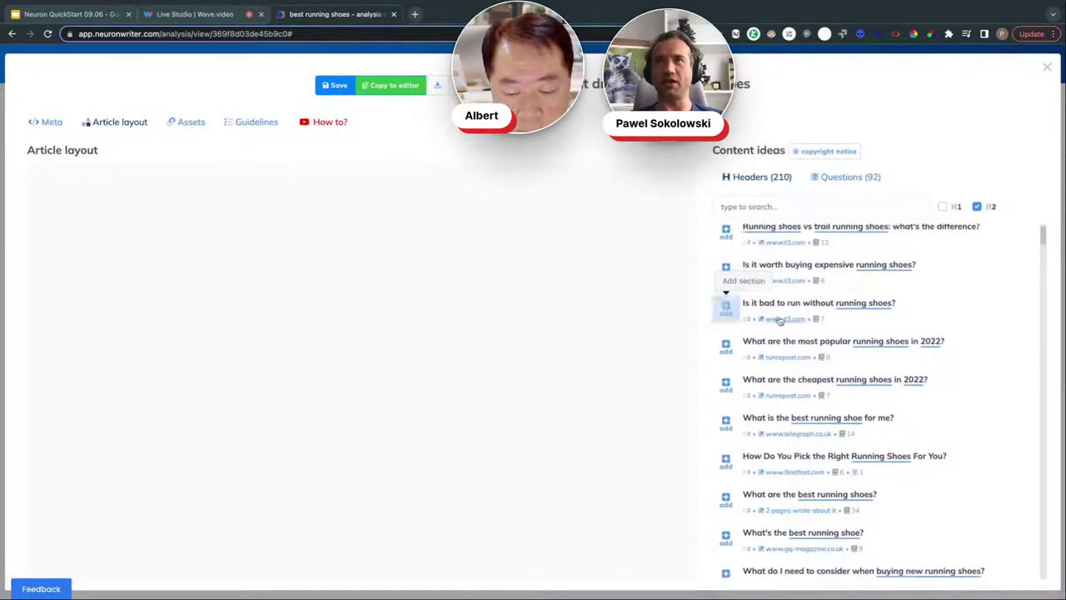
{"action": "left_click", "coordinate": [725, 271]}
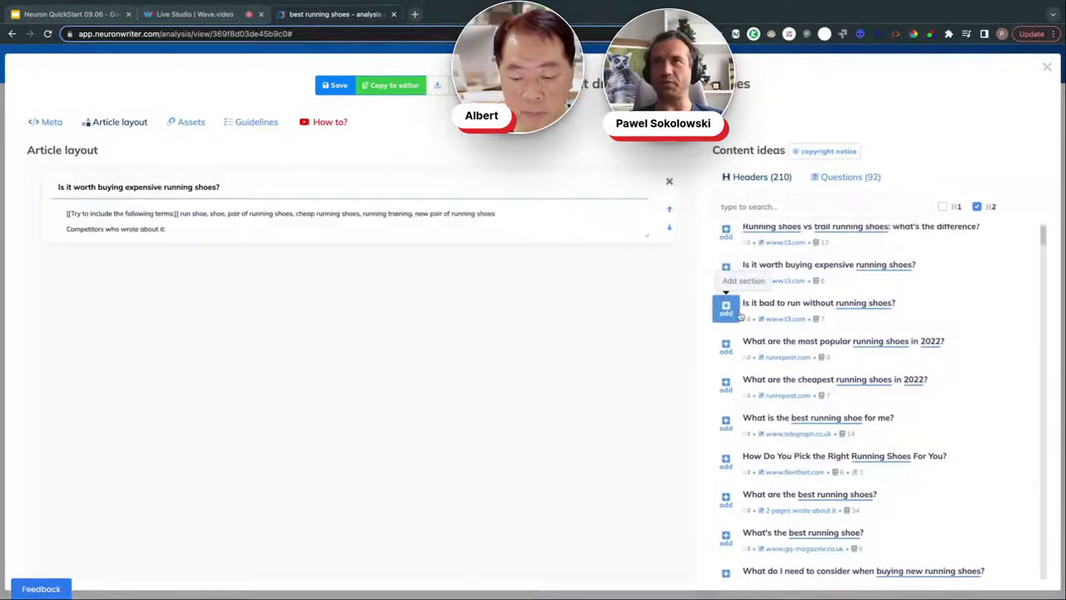
{"action": "left_click", "coordinate": [725, 422]}
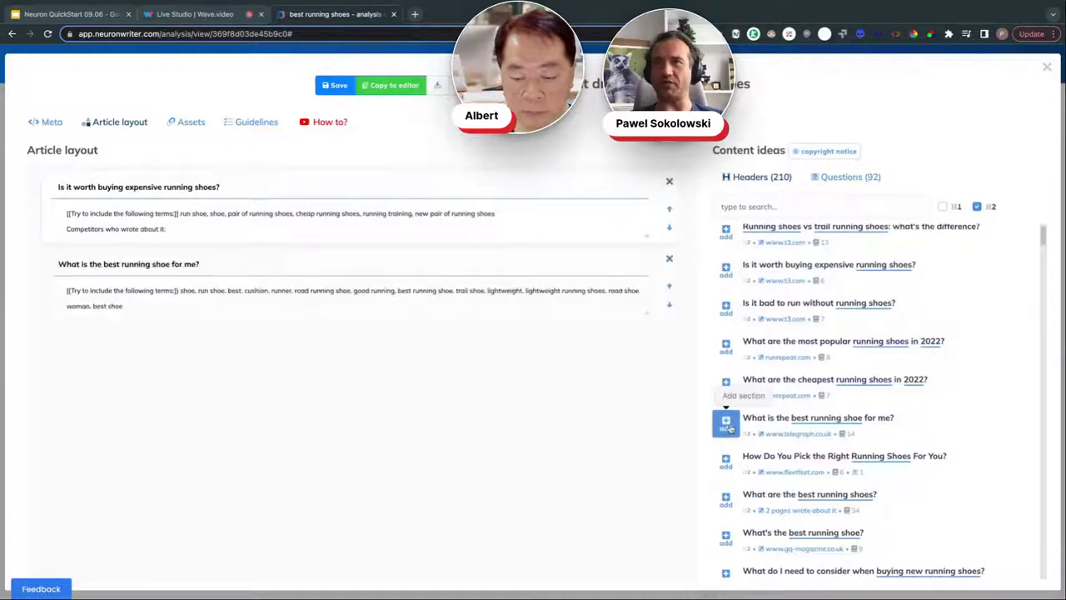
{"action": "left_click", "coordinate": [726, 345]}
- Add the competitor header "Can I wear running shoes for the gym?" as a section and look through the other header ideas
{"action": "scroll", "coordinate": [761, 411], "scroll_direction": "down", "scroll_amount": 4}
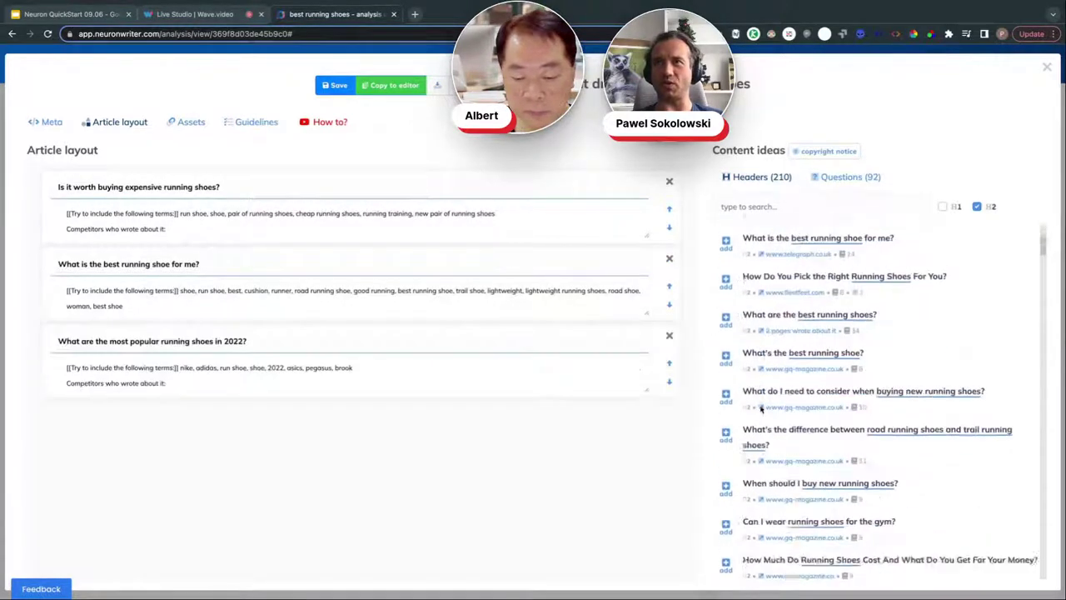
{"action": "scroll", "coordinate": [759, 411], "scroll_direction": "up", "scroll_amount": 1}
{"action": "left_click", "coordinate": [725, 397]}
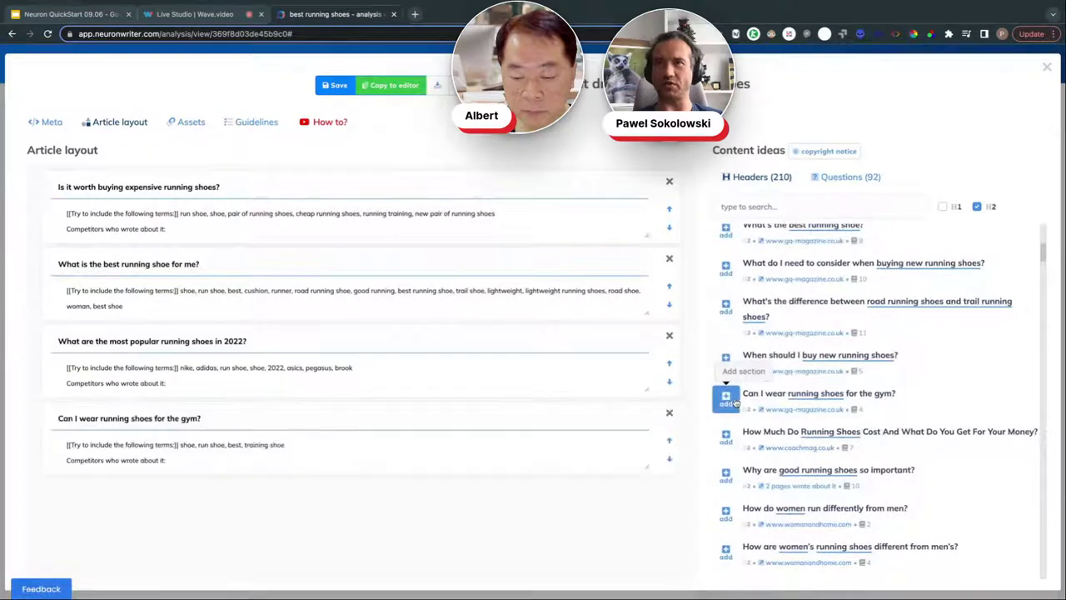
{"action": "scroll", "coordinate": [850, 421], "scroll_direction": "down", "scroll_amount": 3}
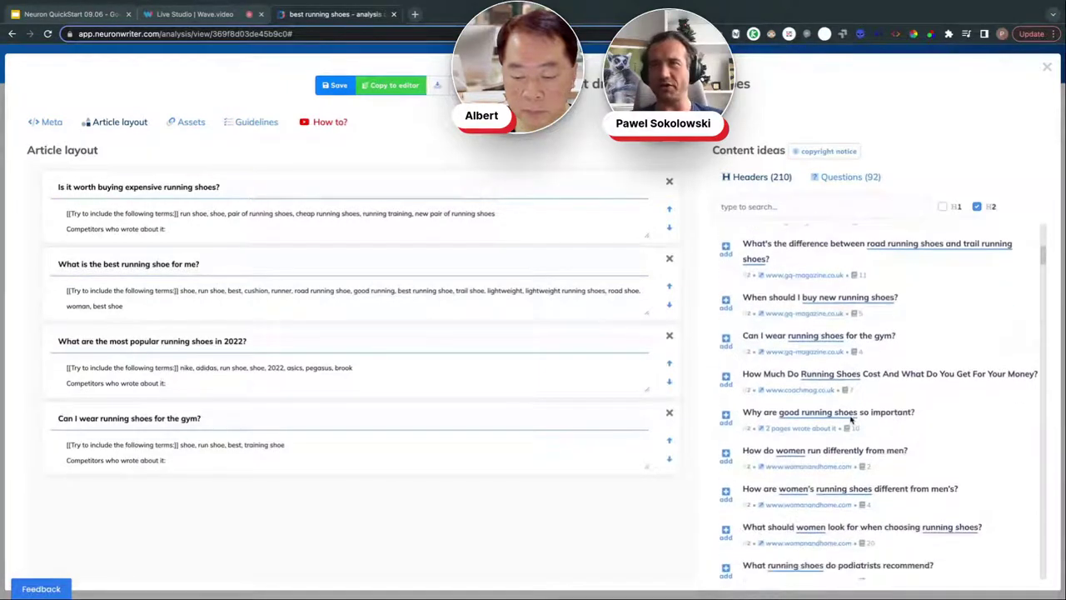
{"action": "scroll", "coordinate": [850, 421], "scroll_direction": "up", "scroll_amount": 7}
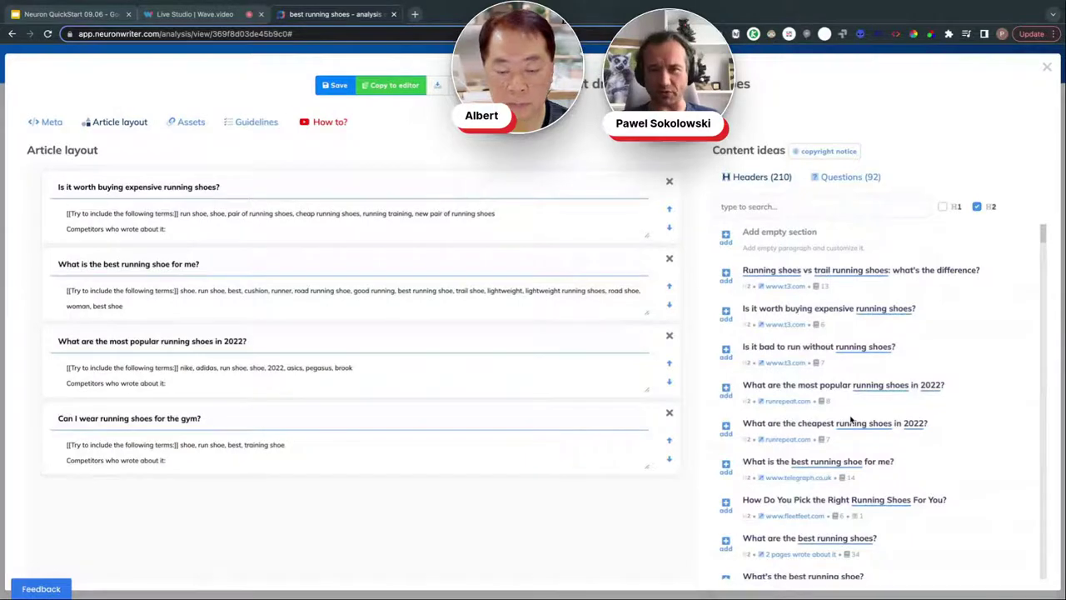
- Add the suggested questions "What are the best running shoes for heavy guys?" and "Do i need running shoes for jogging?" to the article layout
{"action": "left_click", "coordinate": [839, 177]}
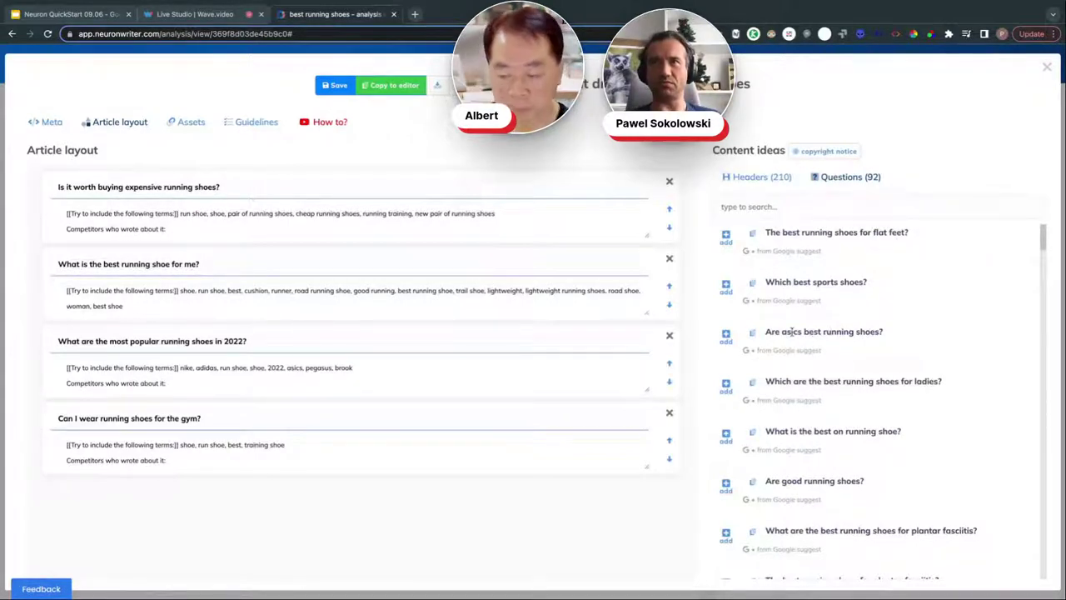
{"action": "right_click", "coordinate": [787, 332]}
{"action": "left_click", "coordinate": [801, 323]}
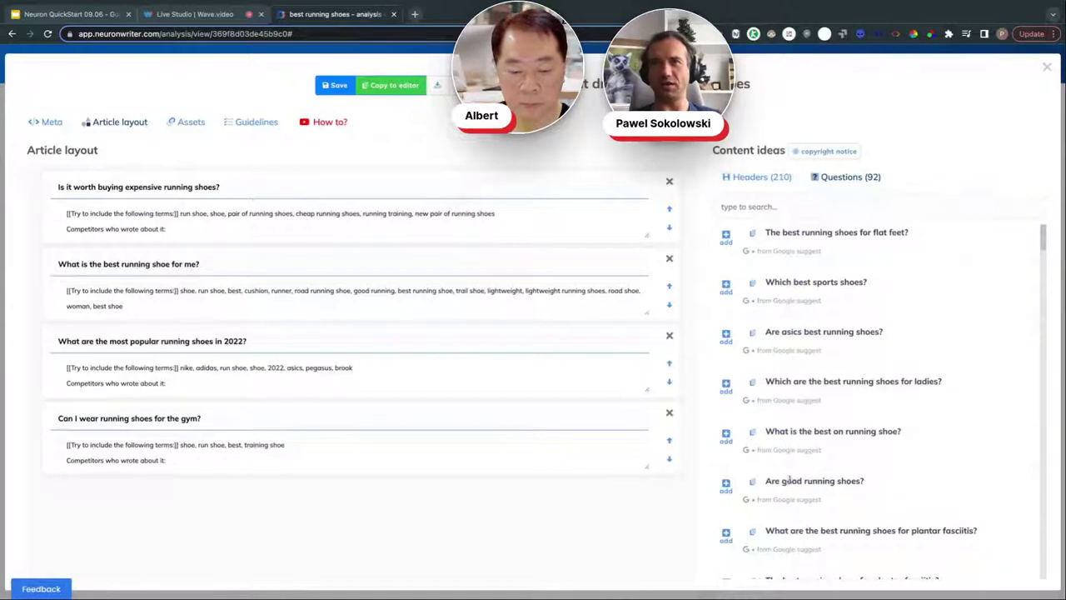
{"action": "scroll", "coordinate": [786, 480], "scroll_direction": "down", "scroll_amount": 2}
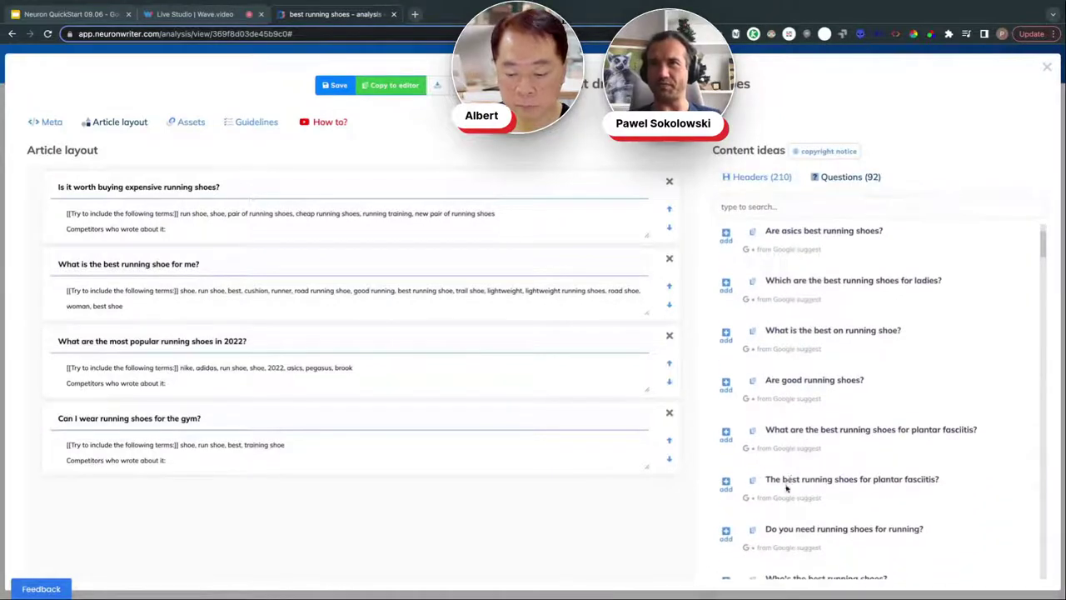
{"action": "scroll", "coordinate": [871, 531], "scroll_direction": "down", "scroll_amount": 1}
{"action": "scroll", "coordinate": [871, 531], "scroll_direction": "down", "scroll_amount": 3}
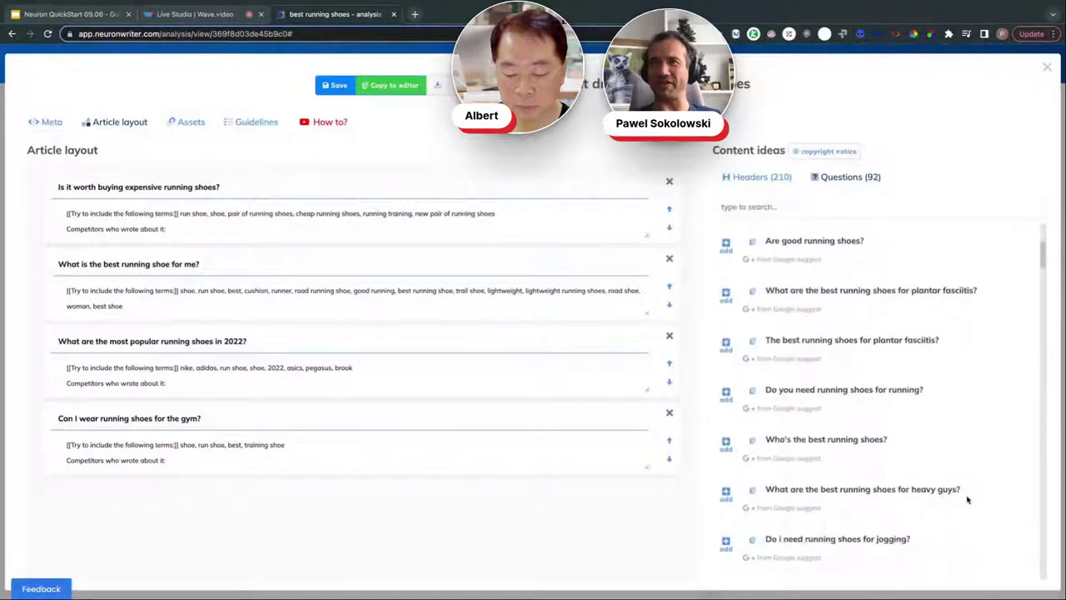
{"action": "left_click", "coordinate": [726, 494]}
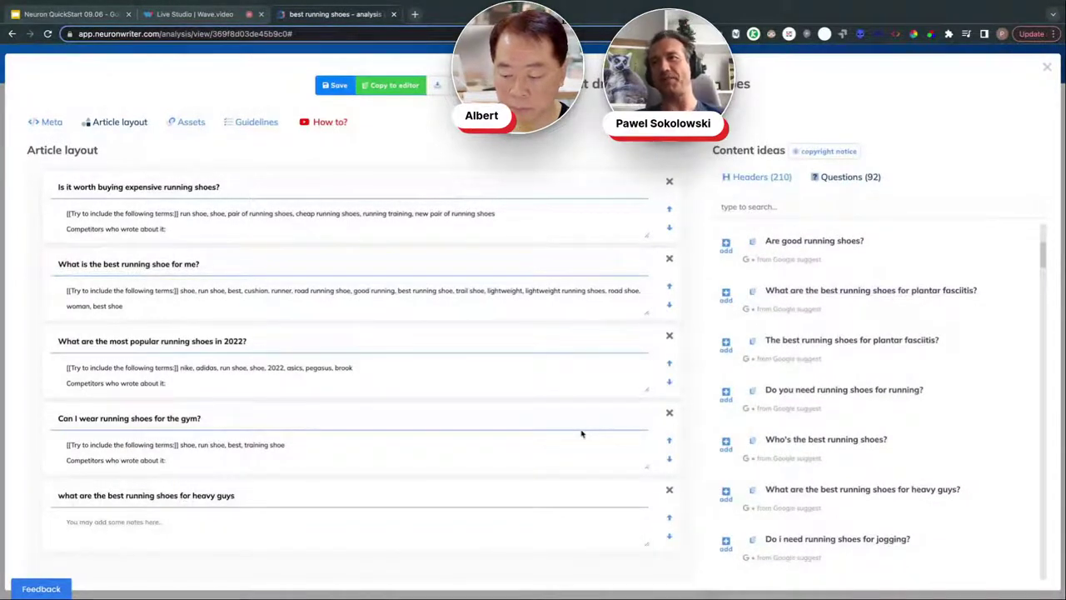
{"action": "left_click", "coordinate": [725, 543]}
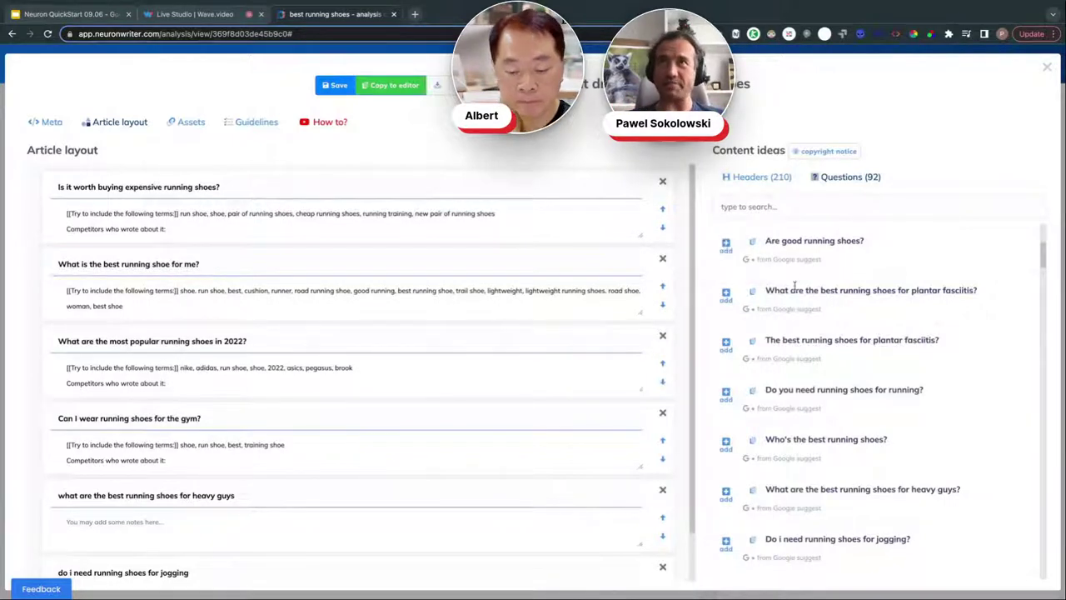
{"action": "scroll", "coordinate": [794, 286], "scroll_direction": "down", "scroll_amount": 10}
{"action": "scroll", "coordinate": [794, 286], "scroll_direction": "down", "scroll_amount": 5}
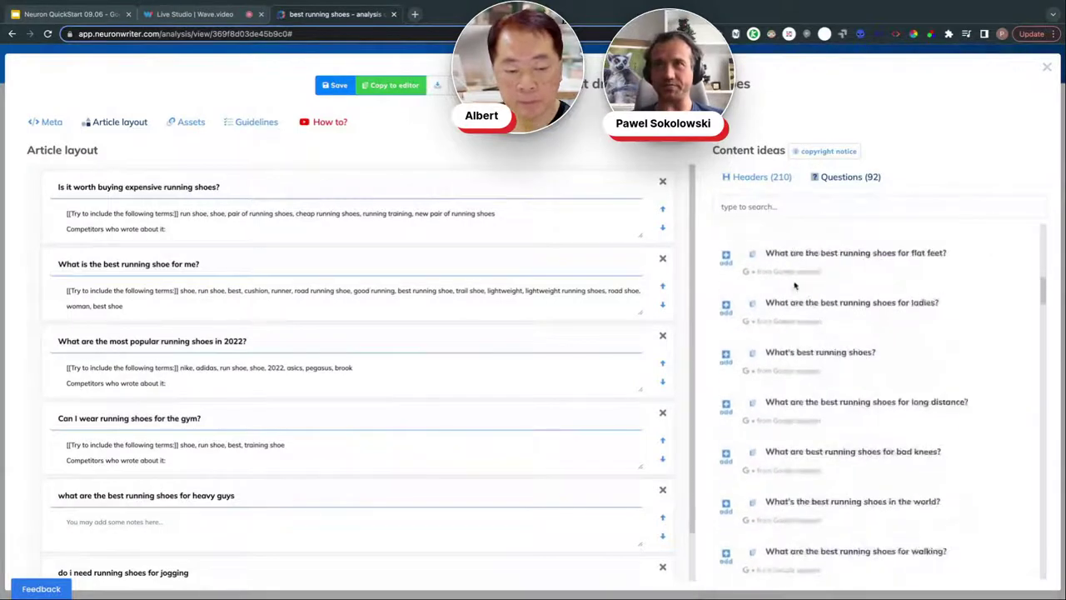
- Search the competitor header ideas for "how" and for "why"
{"action": "left_click", "coordinate": [776, 186]}
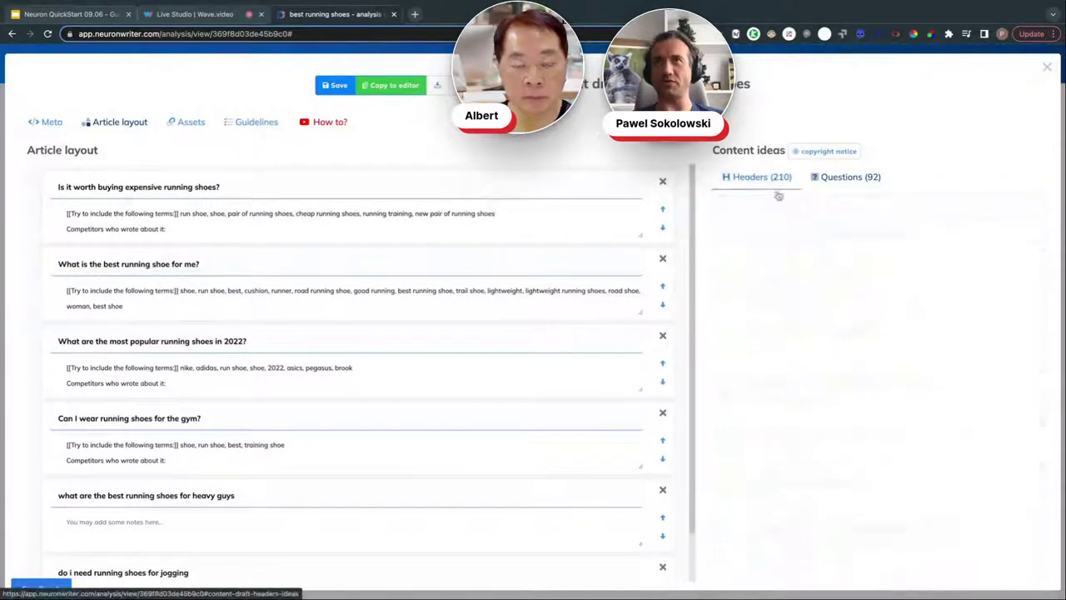
{"action": "left_click", "coordinate": [787, 206]}
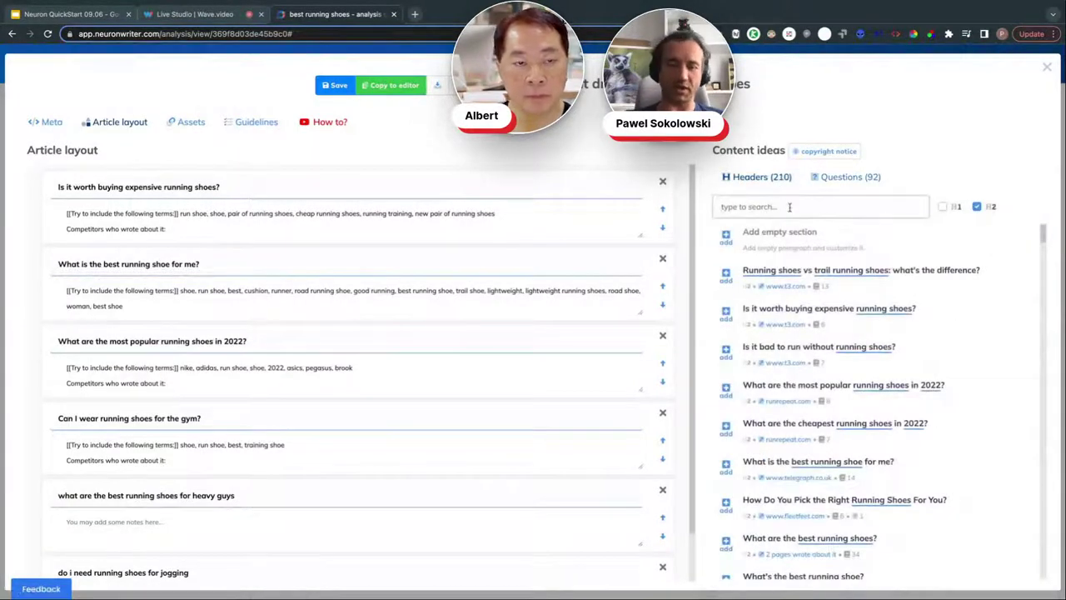
{"action": "type", "text": "how"}
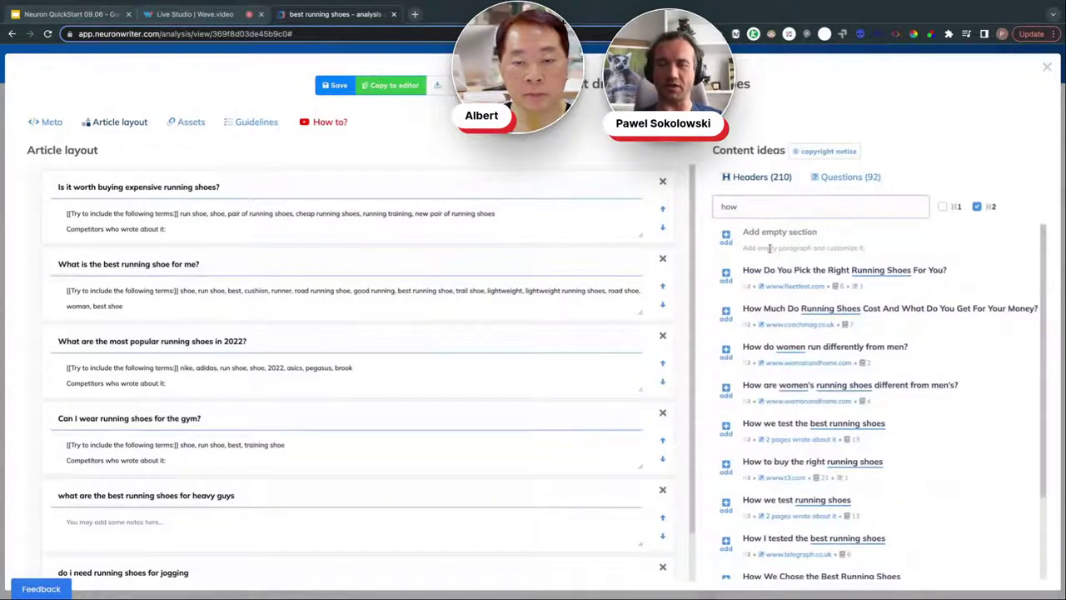
{"action": "key", "text": "BackSpace"}
{"action": "key", "text": "BackSpace"}
{"action": "key", "text": "BackSpace"}
{"action": "type", "text": "why"}
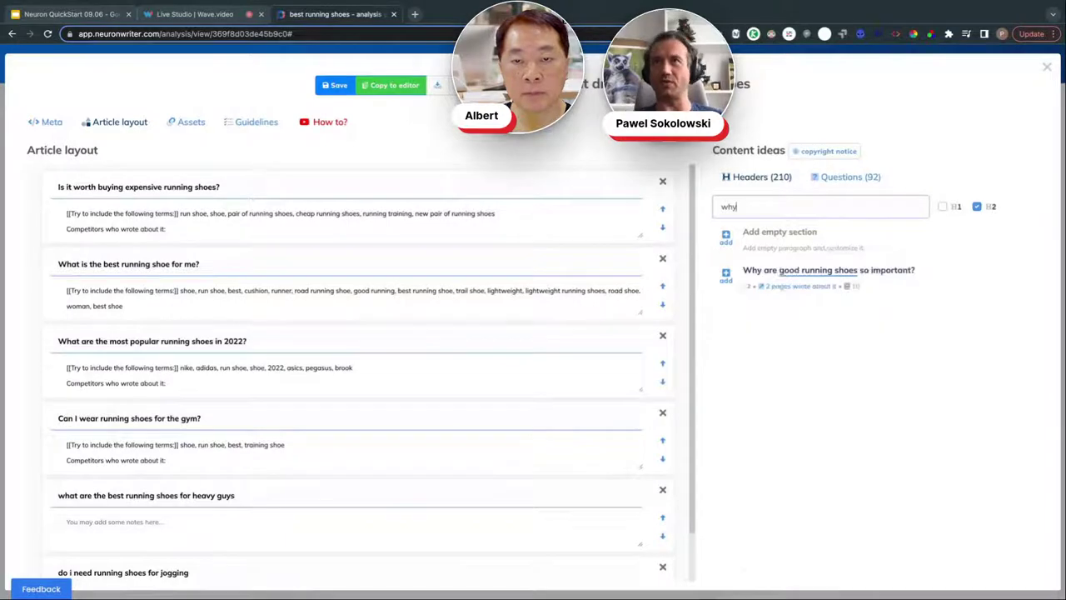
- Clear the header search and include H1 headers alongside the H2 headers in the content ideas
{"action": "key", "text": "BackSpace"}
{"action": "key", "text": "BackSpace"}
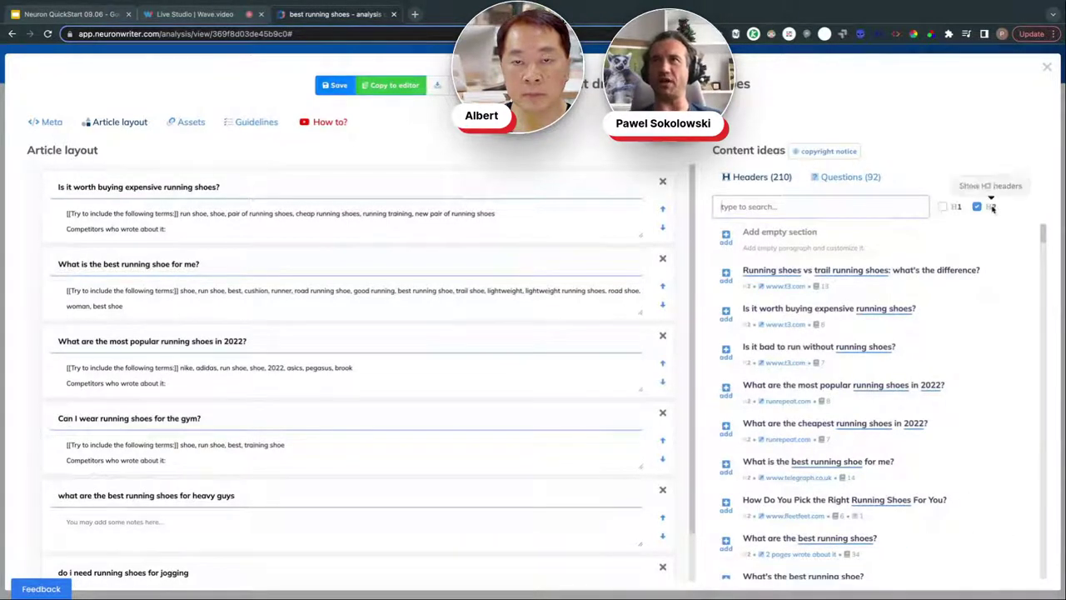
{"action": "left_click", "coordinate": [941, 206]}
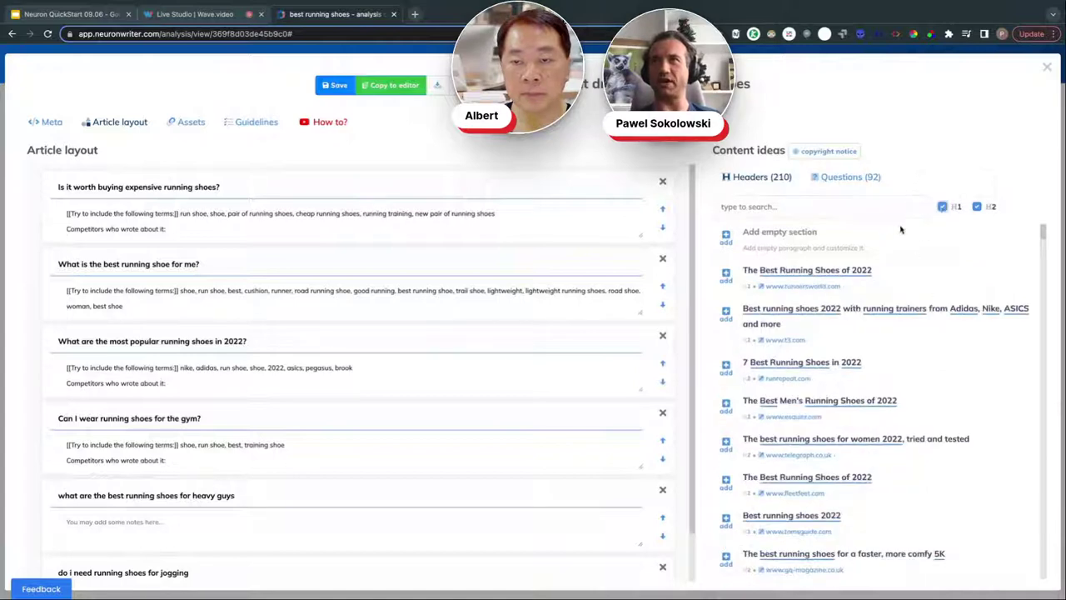
{"action": "scroll", "coordinate": [873, 397], "scroll_direction": "down", "scroll_amount": 3}
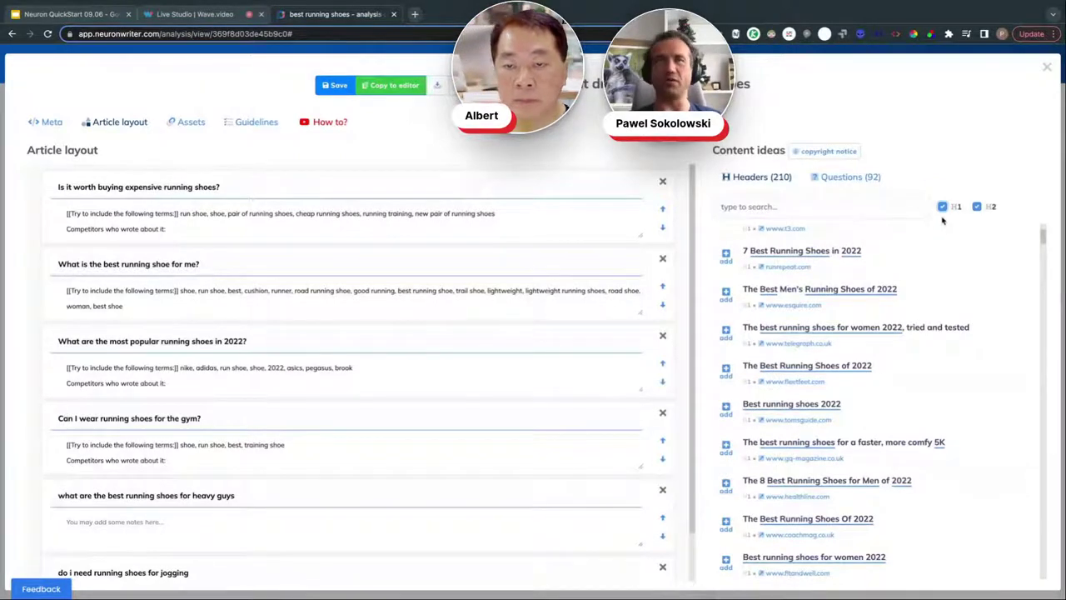
- Use the t3.com title "Best running shoes 2022 from Adidas, Nike, ASICS and more | T3" as the draft's meta title
{"action": "left_click", "coordinate": [44, 123]}
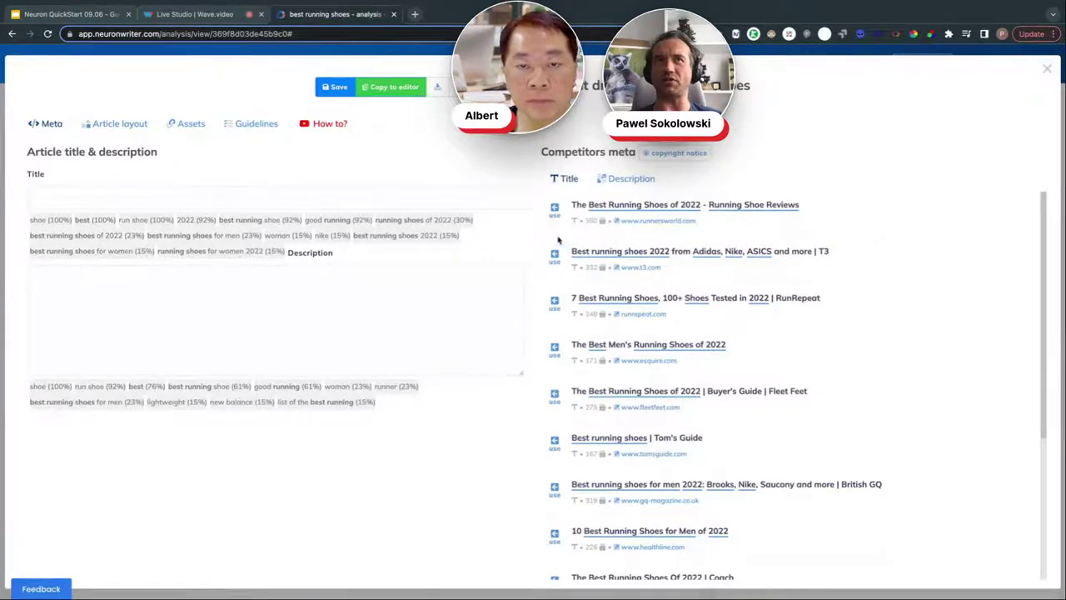
{"action": "left_click", "coordinate": [554, 265]}
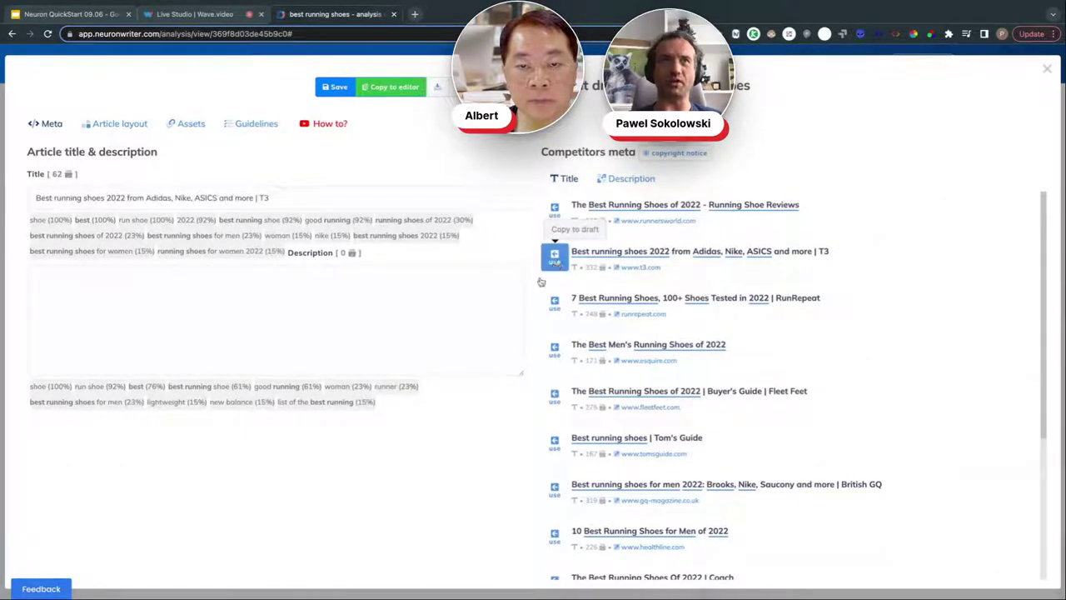
{"action": "left_click", "coordinate": [411, 299]}
- Try the esquire.com description in the draft's meta data, and replace it with the fleetfeet.com description about a curated list of running shoes
{"action": "left_click", "coordinate": [626, 178]}
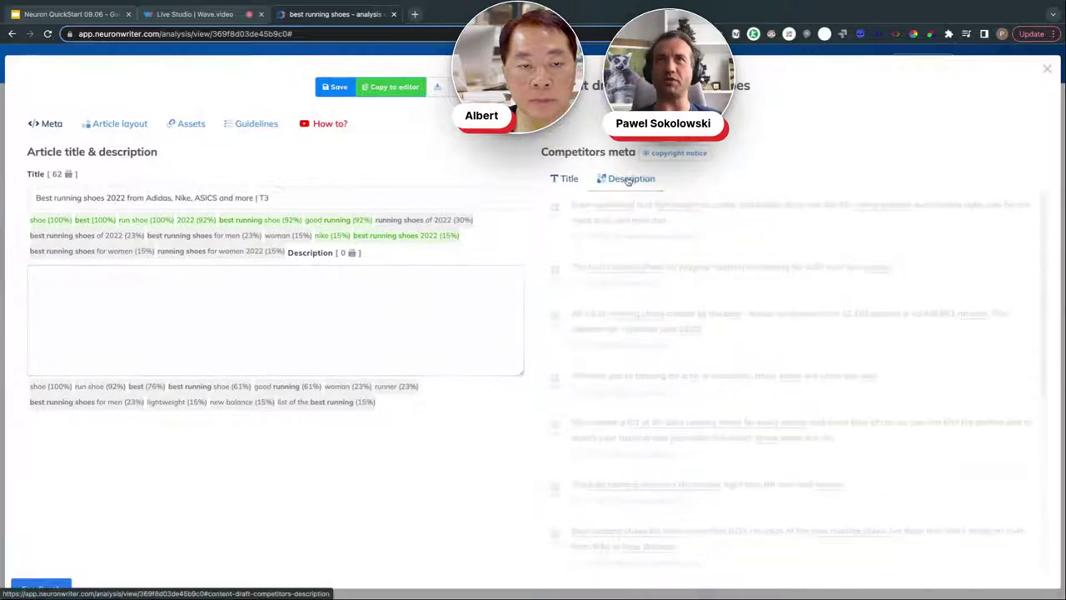
{"action": "left_click", "coordinate": [555, 380]}
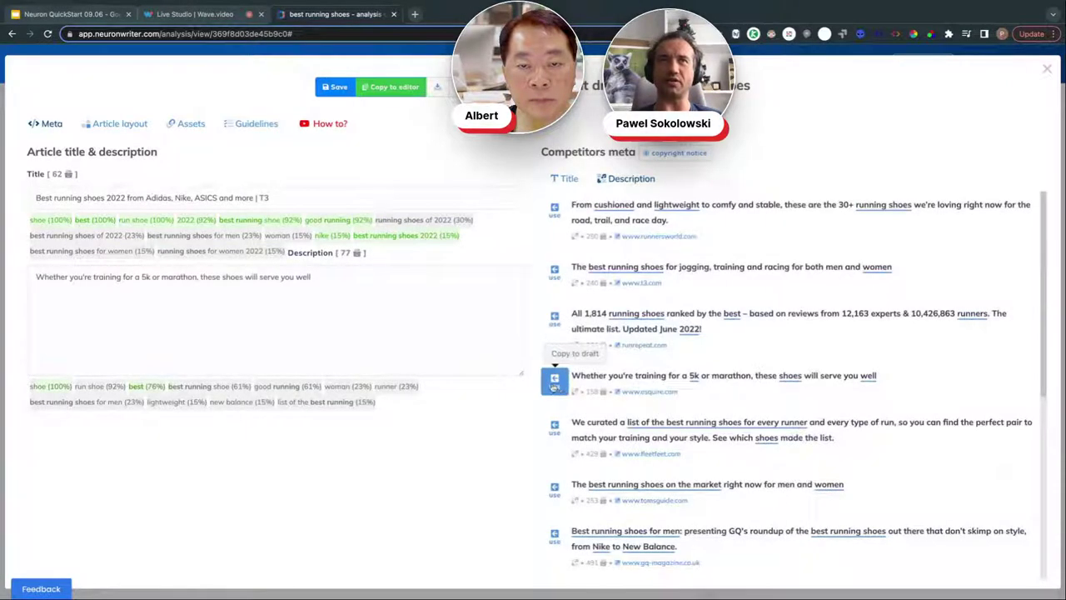
{"action": "left_click", "coordinate": [556, 426]}
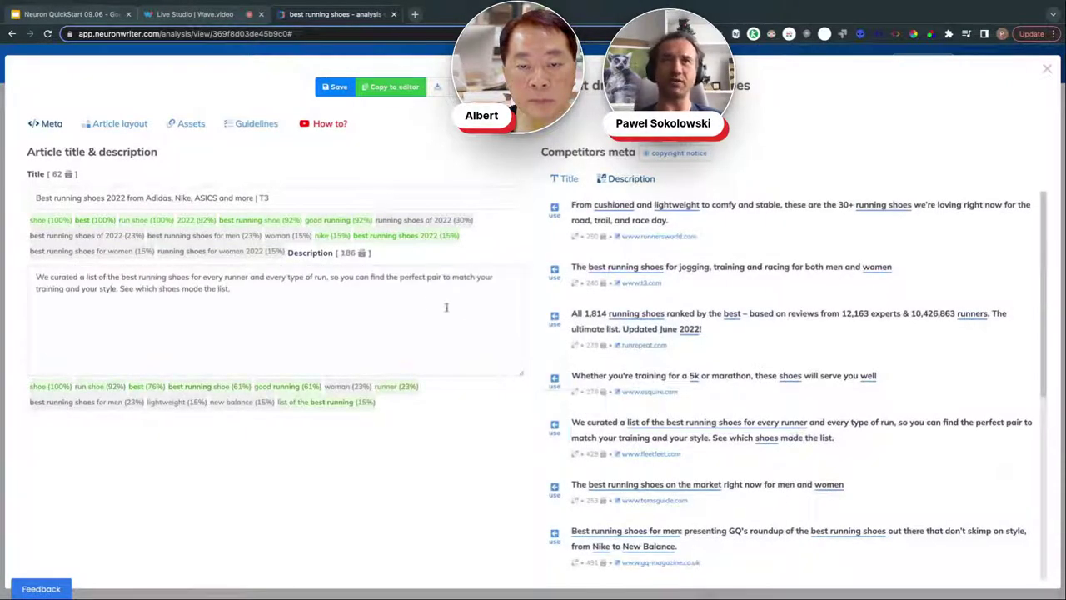
{"action": "left_click", "coordinate": [419, 303]}
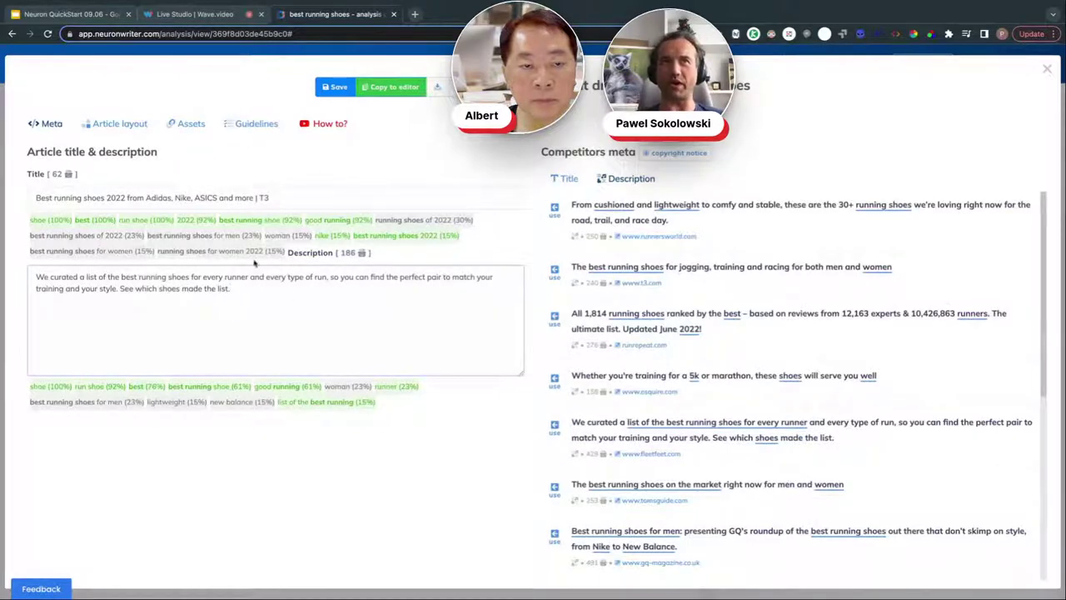
- Compare the draft's meta title with the competitors' titles
{"action": "left_click", "coordinate": [285, 200]}
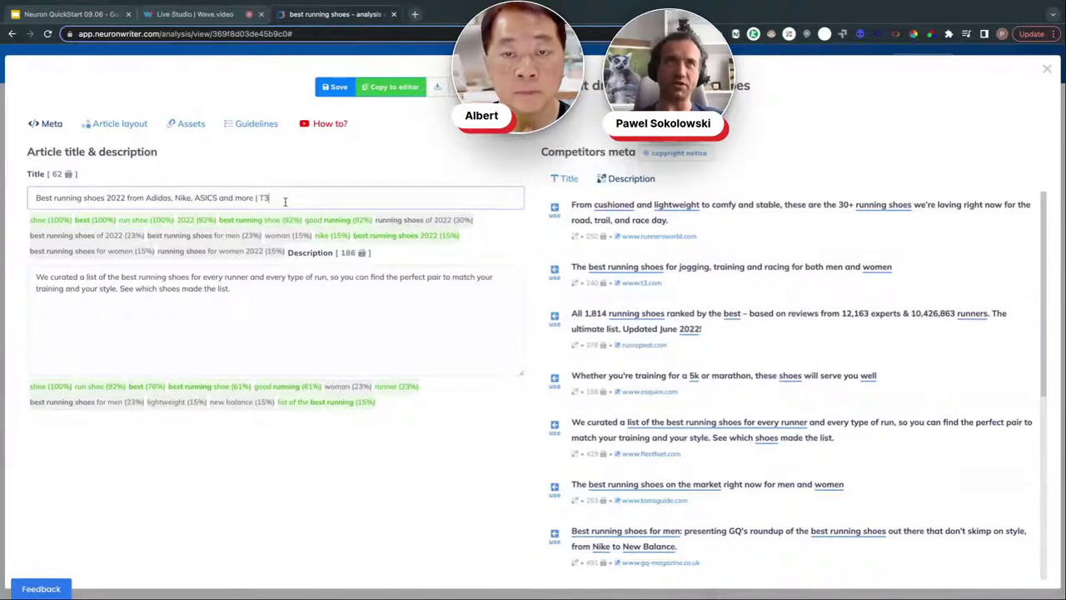
{"action": "left_click_drag", "start_coordinate": [285, 200], "coordinate": [65, 198]}
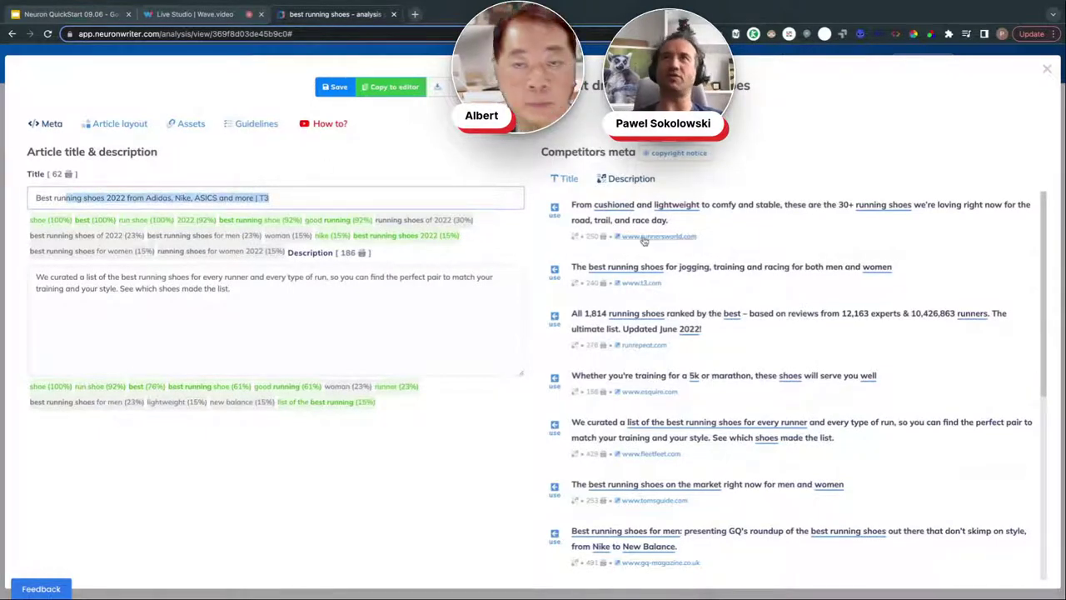
{"action": "left_click", "coordinate": [566, 183]}
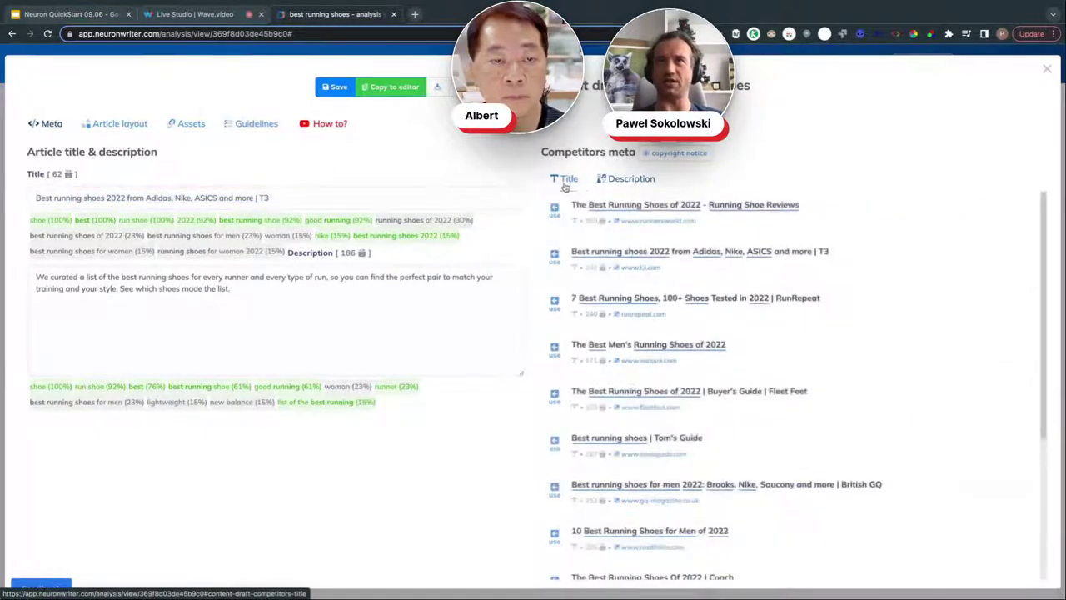
{"action": "scroll", "coordinate": [696, 273], "scroll_direction": "down", "scroll_amount": 1}
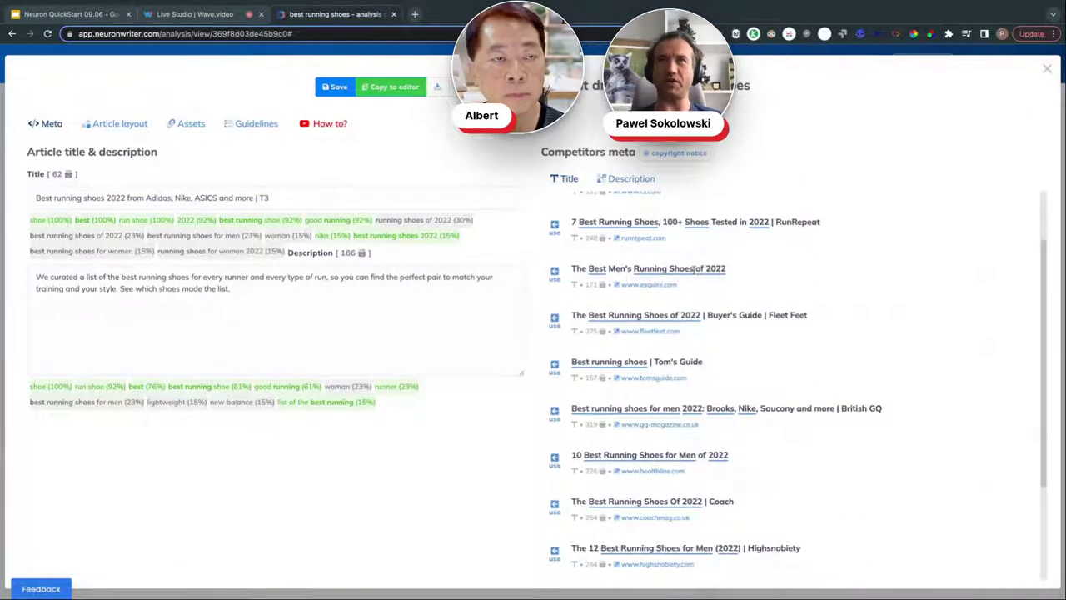
{"action": "scroll", "coordinate": [693, 268], "scroll_direction": "down", "scroll_amount": 2}
{"action": "scroll", "coordinate": [693, 274], "scroll_direction": "up", "scroll_amount": 3}
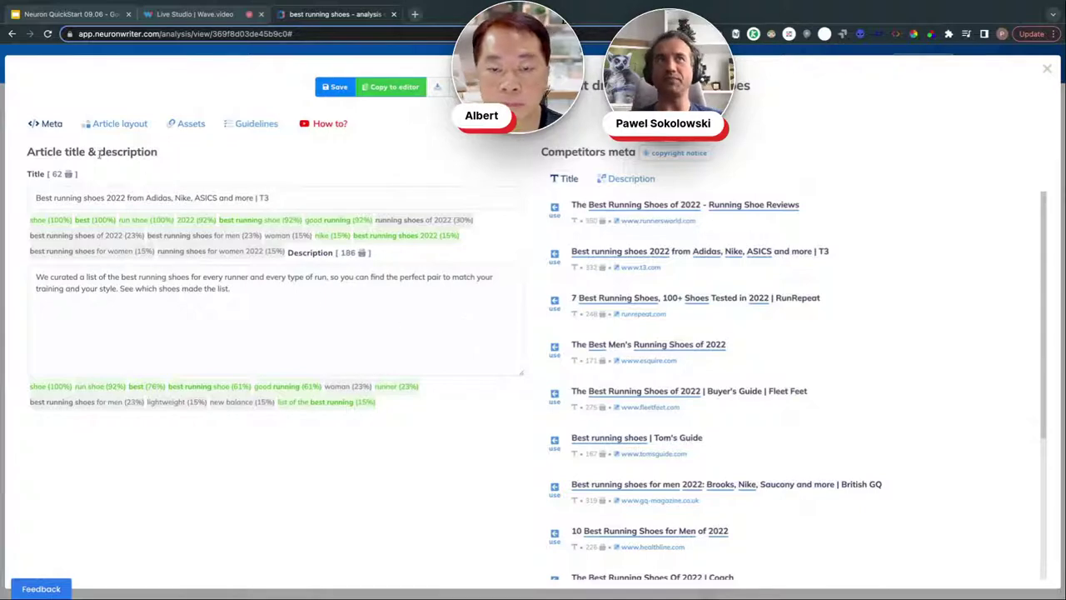
- Check the draft's title and description, return to the article layout, and copy the draft into the content editor
{"action": "left_click", "coordinate": [162, 198]}
{"action": "left_click", "coordinate": [265, 313]}
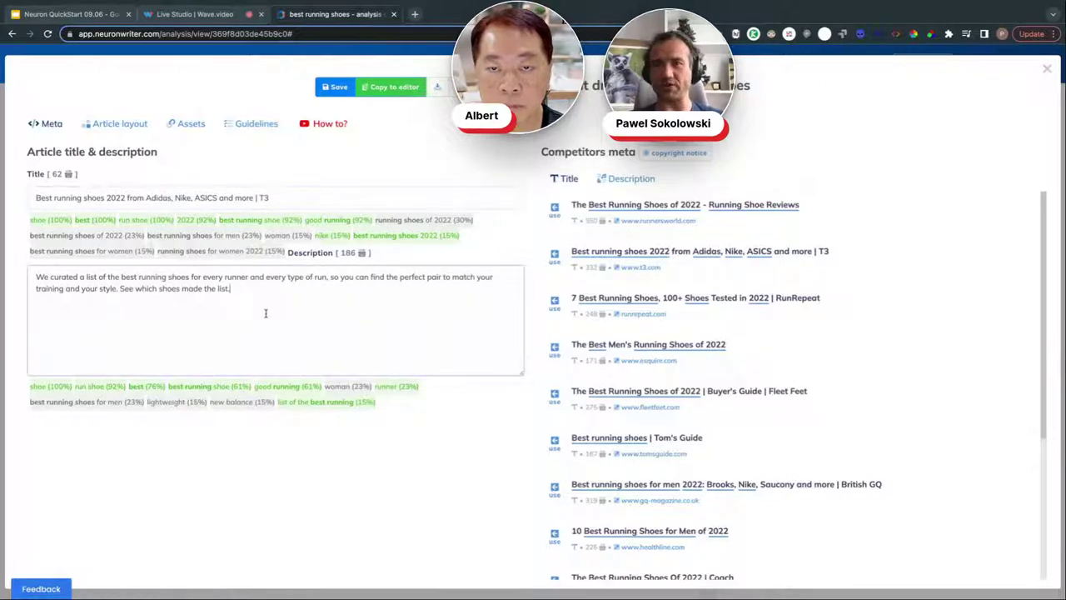
{"action": "left_click", "coordinate": [114, 124]}
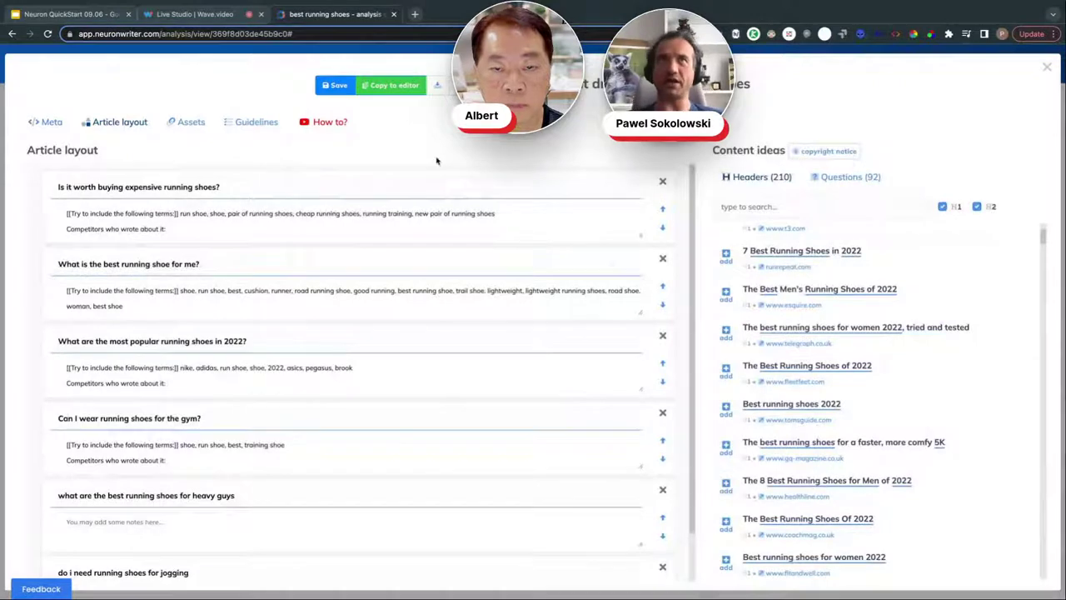
{"action": "left_click", "coordinate": [395, 88]}
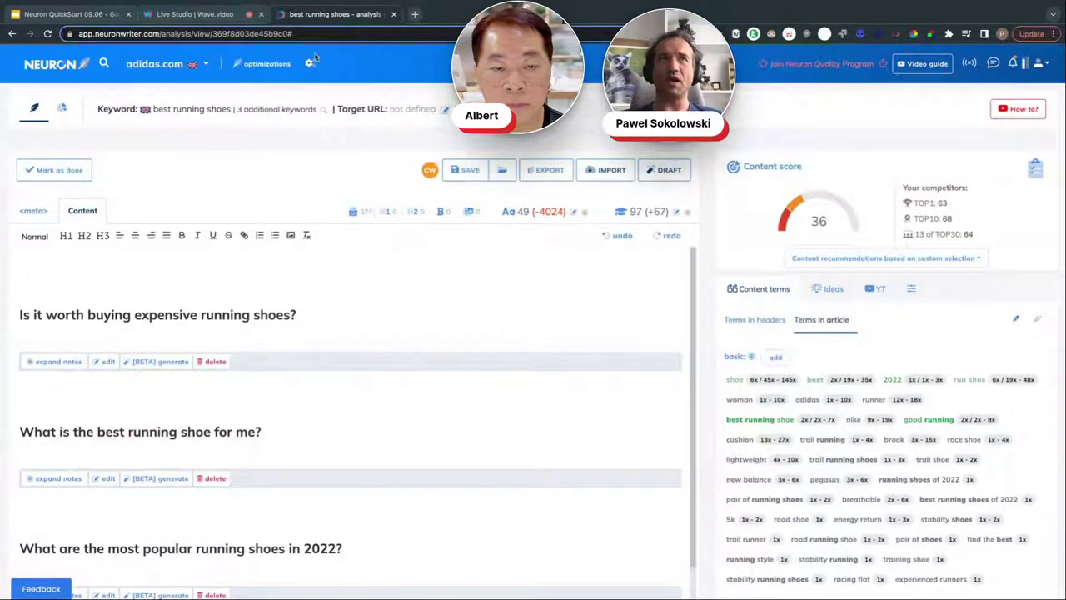
- Check the copied draft's meta data and look through the question headings in the article content
{"action": "left_click", "coordinate": [33, 211]}
{"action": "left_click", "coordinate": [85, 211]}
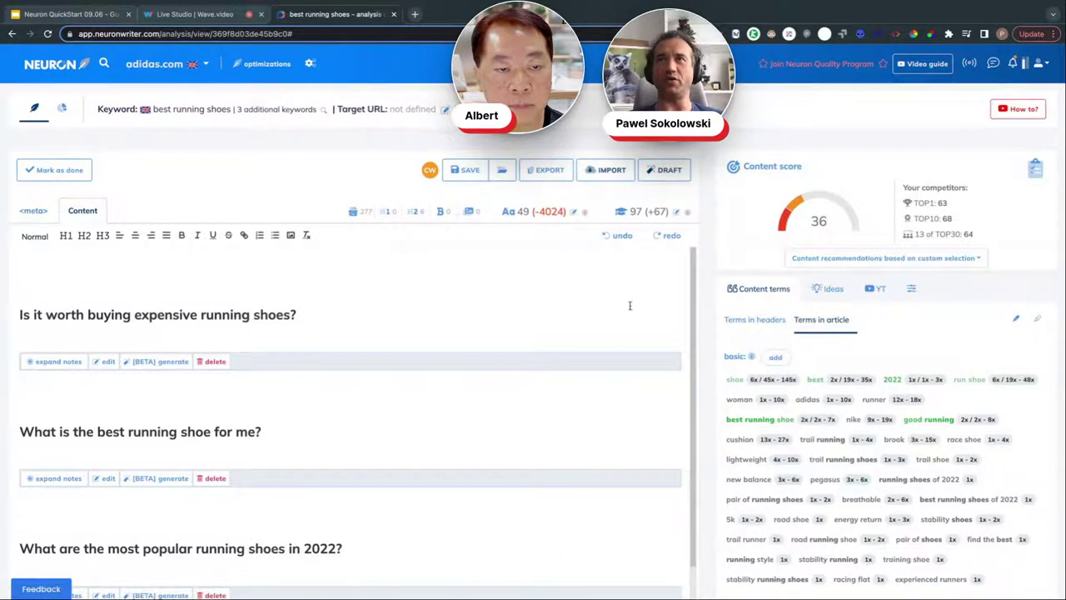
{"action": "scroll", "coordinate": [573, 356], "scroll_direction": "down", "scroll_amount": 2}
{"action": "scroll", "coordinate": [573, 357], "scroll_direction": "down", "scroll_amount": 4}
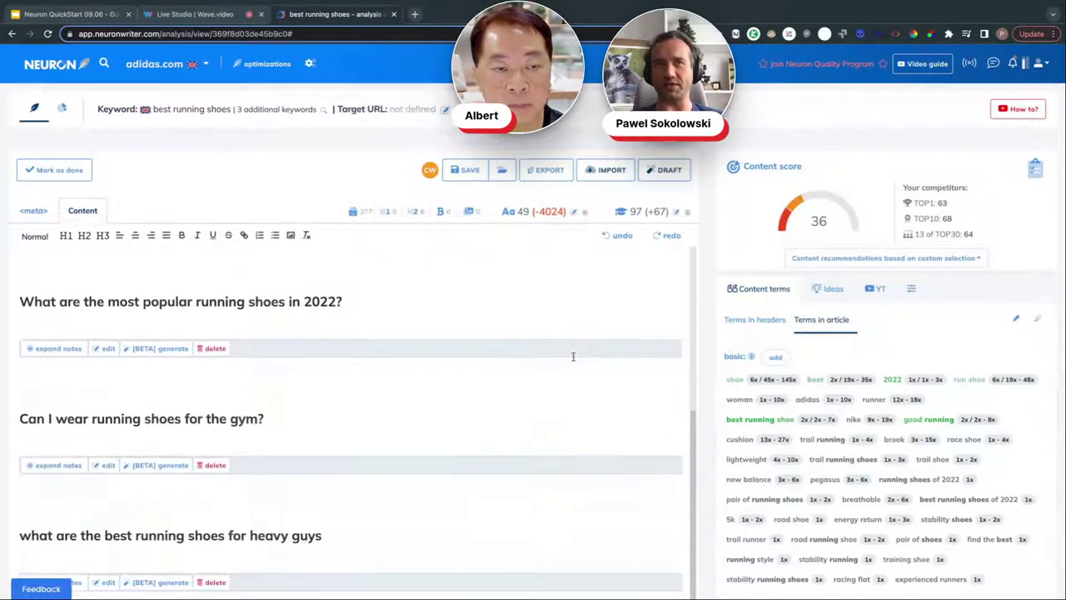
{"action": "scroll", "coordinate": [581, 347], "scroll_direction": "up", "scroll_amount": 6}
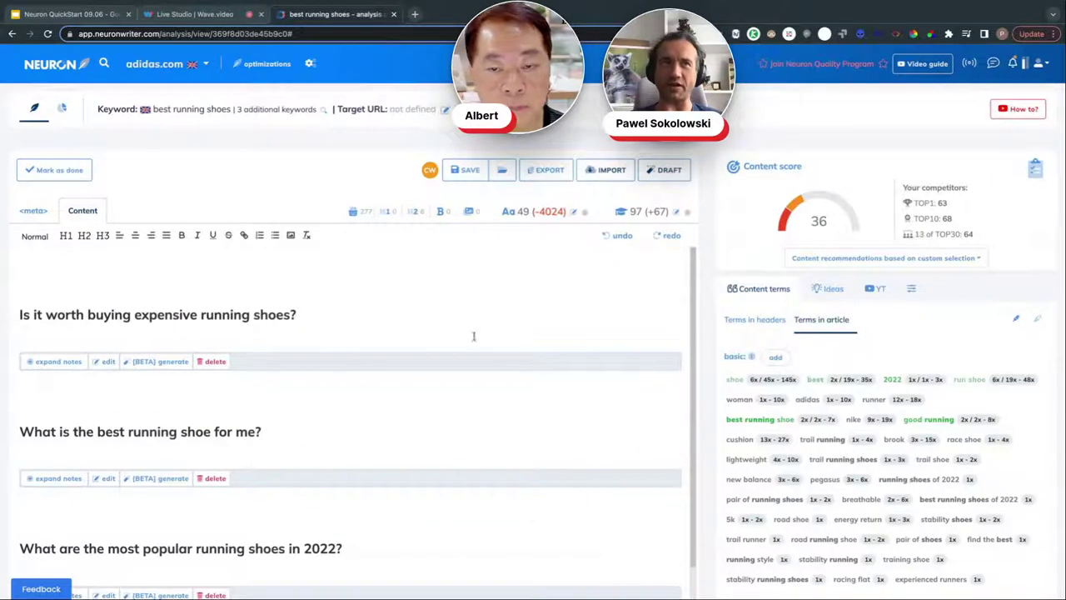
- Examine the content score breakdown, especially the main keyword in H1 headers and the suggested term usage in the text
{"action": "left_click", "coordinate": [1037, 171]}
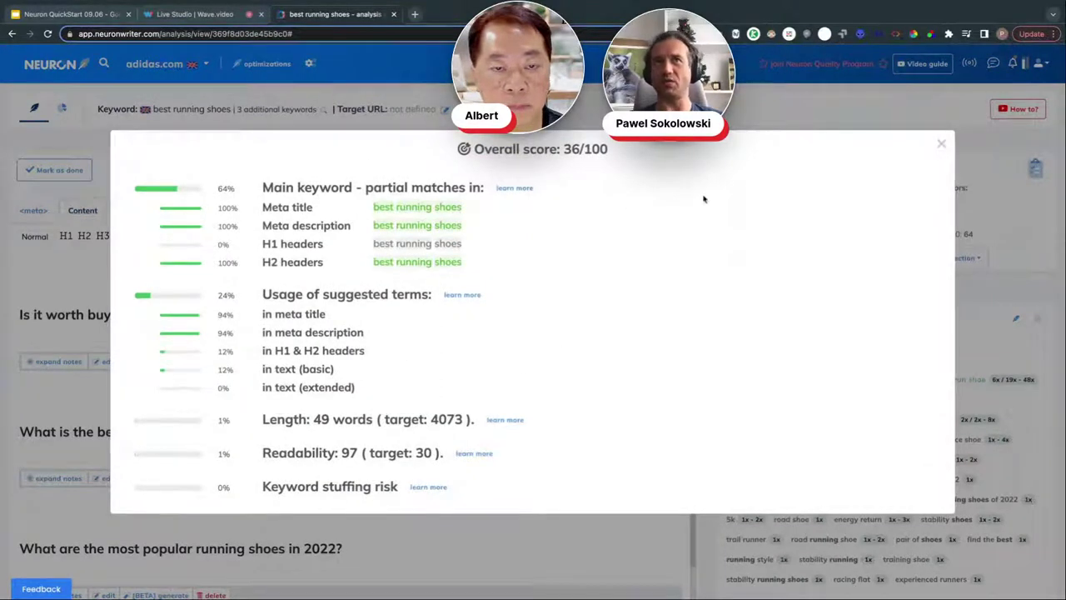
{"action": "double_click", "coordinate": [388, 241]}
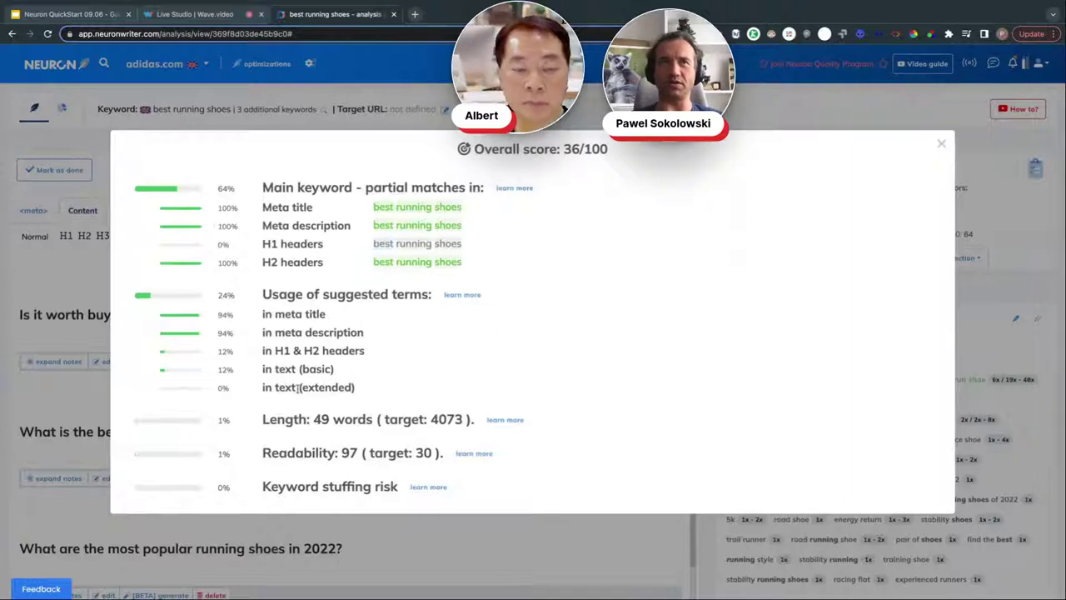
{"action": "mouse_move", "coordinate": [280, 369]}
{"action": "left_mouse_down"}
{"action": "mouse_move", "coordinate": [380, 373]}
{"action": "mouse_move", "coordinate": [278, 385]}
{"action": "left_mouse_up"}
{"action": "left_click", "coordinate": [605, 403]}
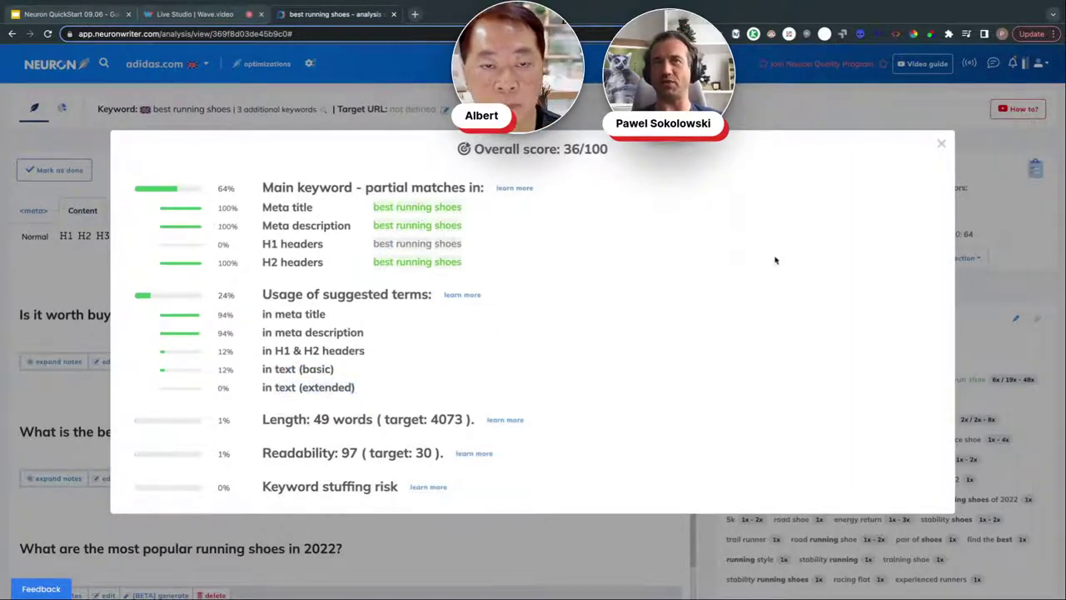
{"action": "left_click", "coordinate": [941, 145]}
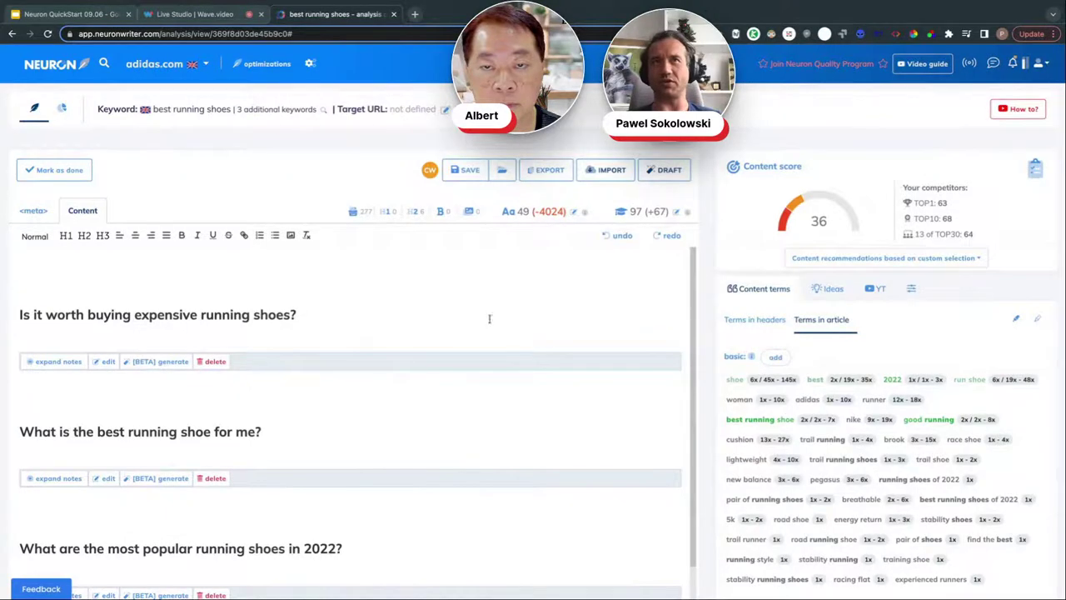
{"action": "left_click", "coordinate": [352, 285]}
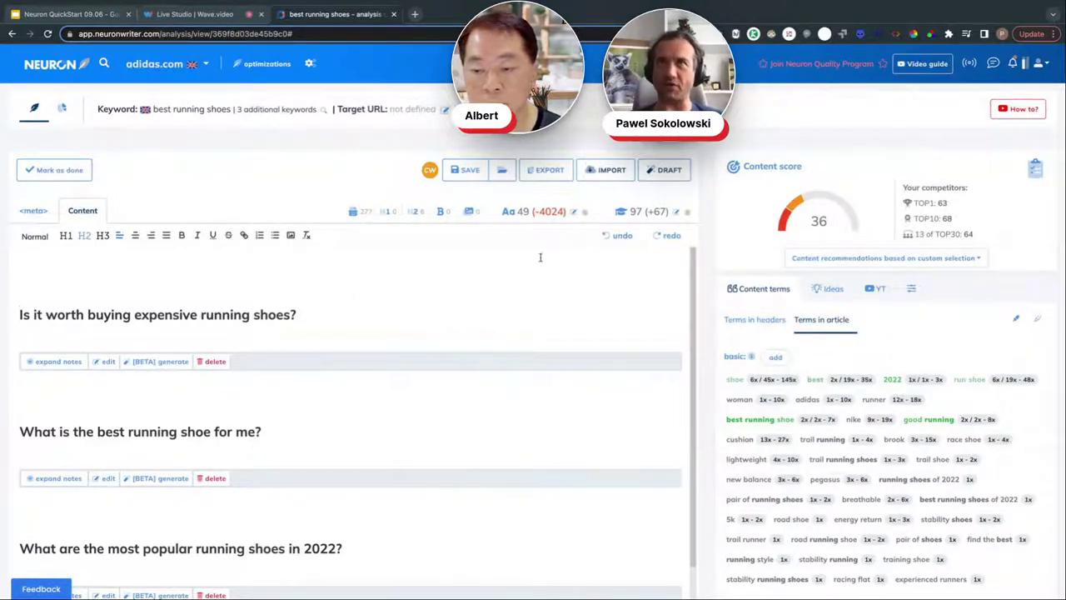
{"action": "left_click", "coordinate": [1035, 168]}
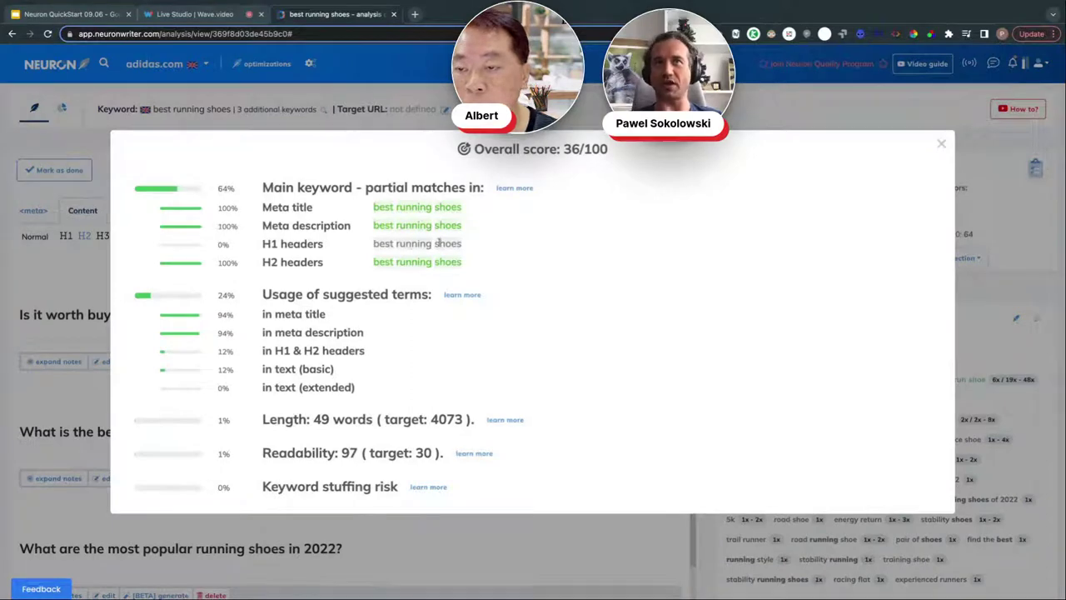
{"action": "left_click", "coordinate": [941, 147]}
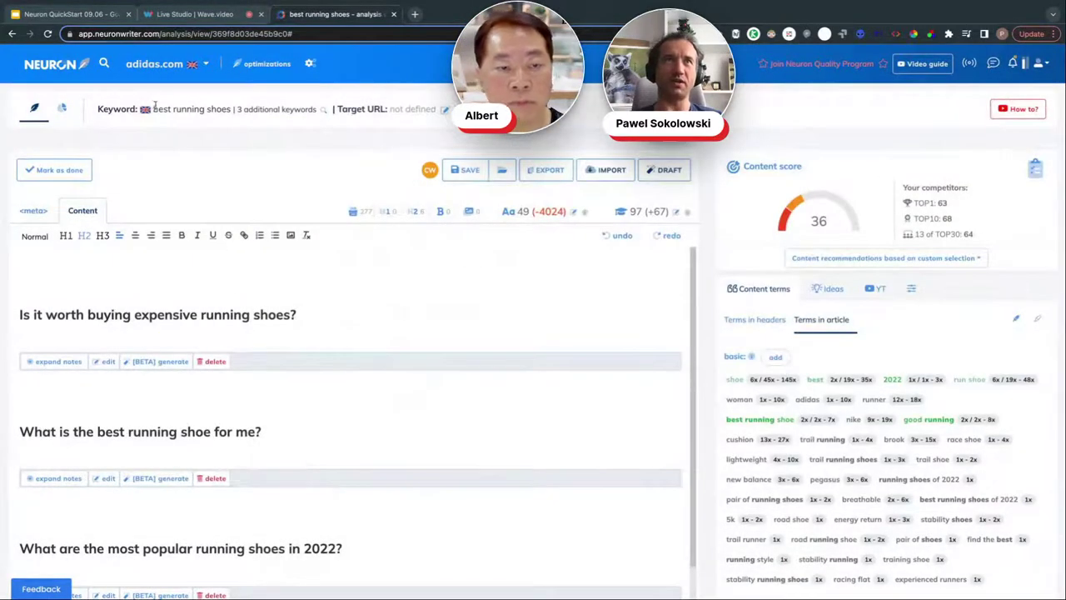
- Copy the main keyword "best running shoes" into the empty line above the first question and format it as an H1 heading
{"action": "left_click_drag", "start_coordinate": [153, 109], "coordinate": [230, 109]}
{"action": "key", "text": "ctrl+c"}
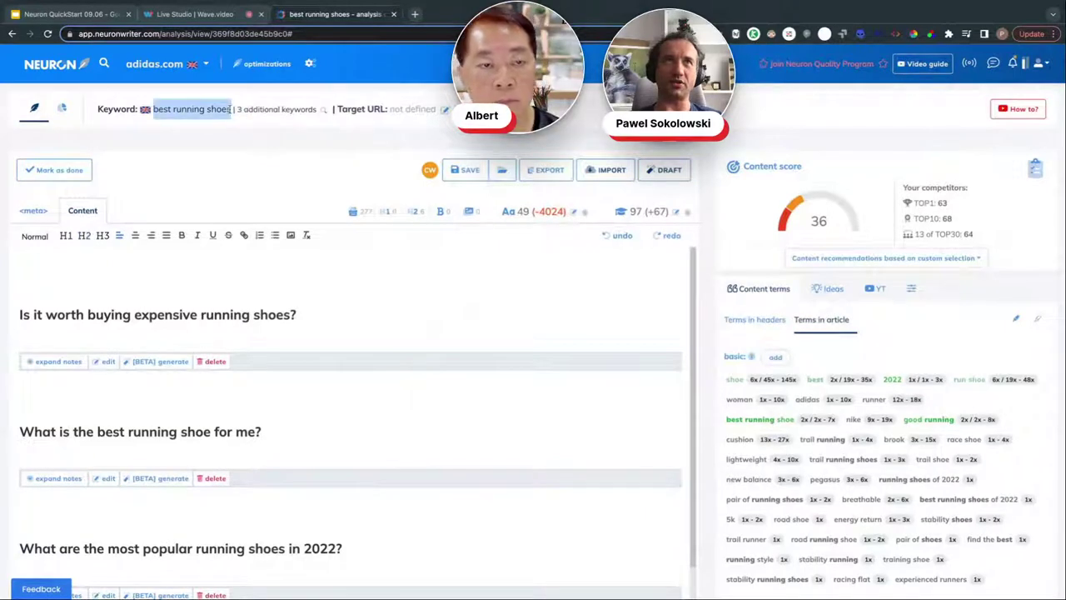
{"action": "left_click", "coordinate": [137, 280]}
{"action": "key", "text": "ctrl+v"}
{"action": "left_click_drag", "start_coordinate": [114, 278], "coordinate": [2, 278]}
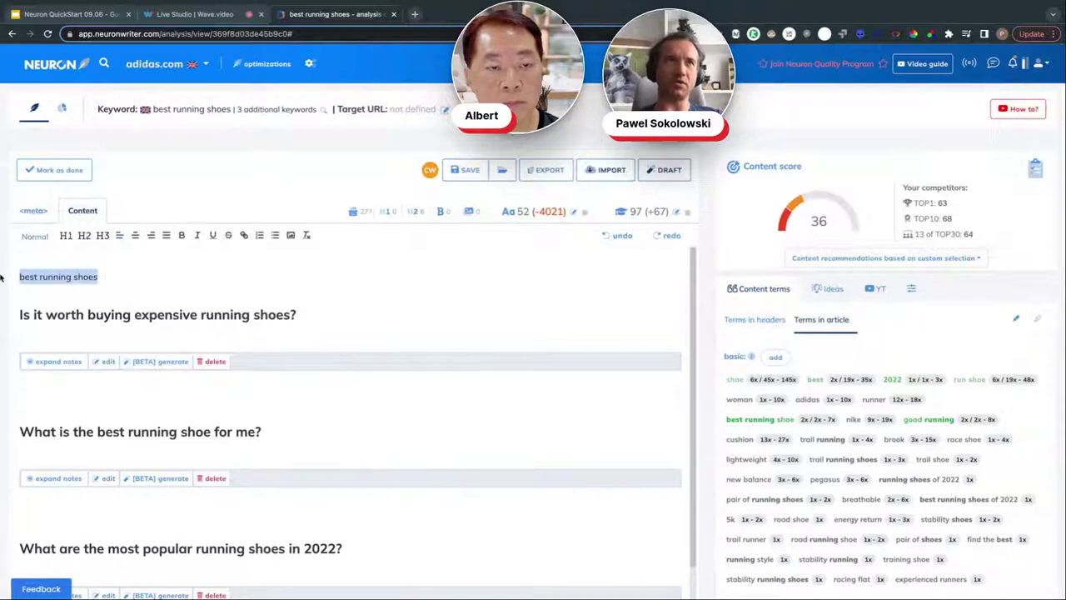
{"action": "left_click", "coordinate": [66, 235]}
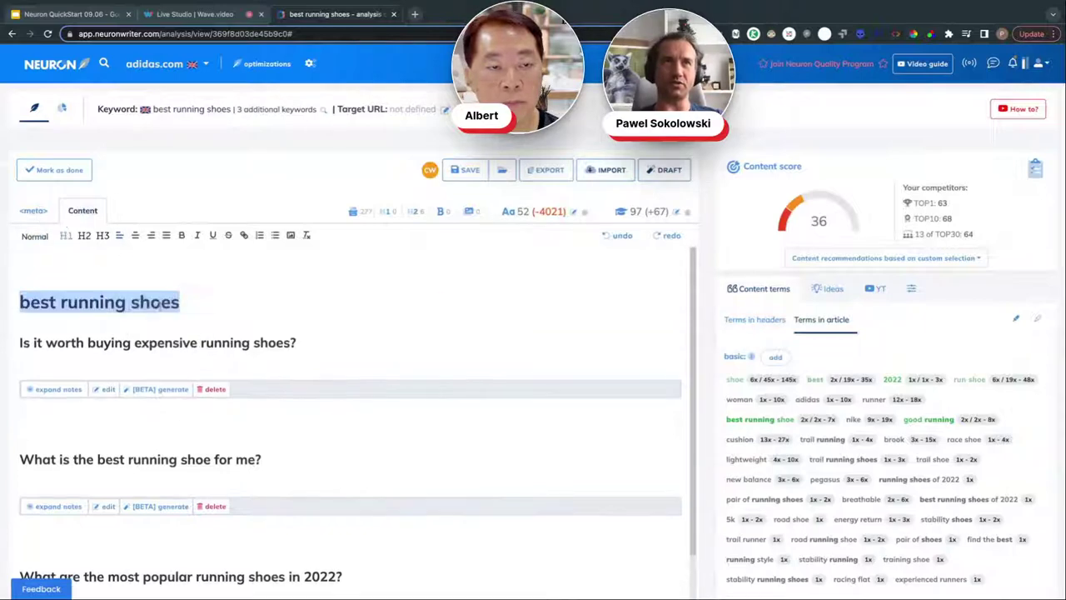
- Extend the H1 heading to read "best running shoes models for 2022"
{"action": "left_click", "coordinate": [184, 302]}
{"action": "type", "text": "for 2022"}
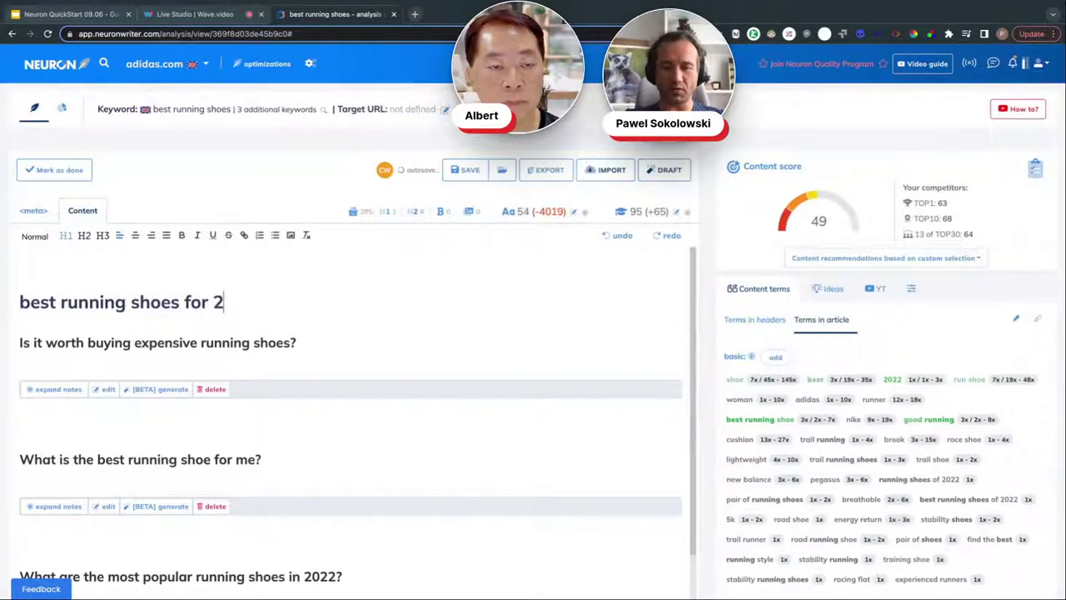
{"action": "key", "text": "Left"}
{"action": "key", "text": "Left"}
{"action": "key", "text": "Left"}
{"action": "key", "text": "Left"}
{"action": "key", "text": "Left"}
{"action": "key", "text": "Left"}
{"action": "key", "text": "Left"}
{"action": "key", "text": "Left"}
{"action": "key", "text": "Left"}
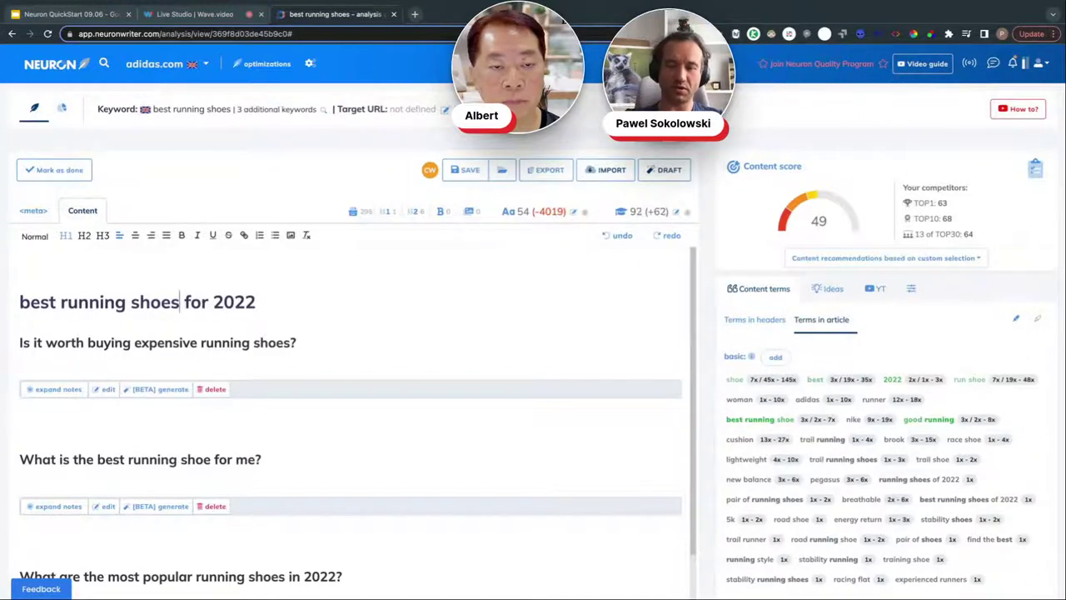
{"action": "type", "text": "models"}
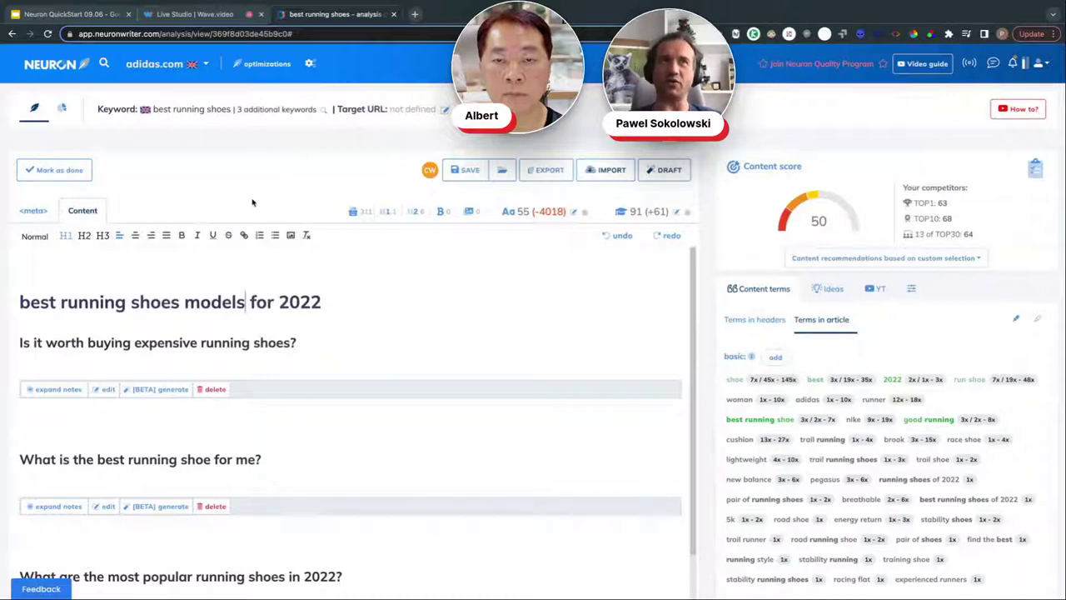
- Compare the meta title and description with the article's H1 heading and question sections
{"action": "left_click", "coordinate": [37, 211]}
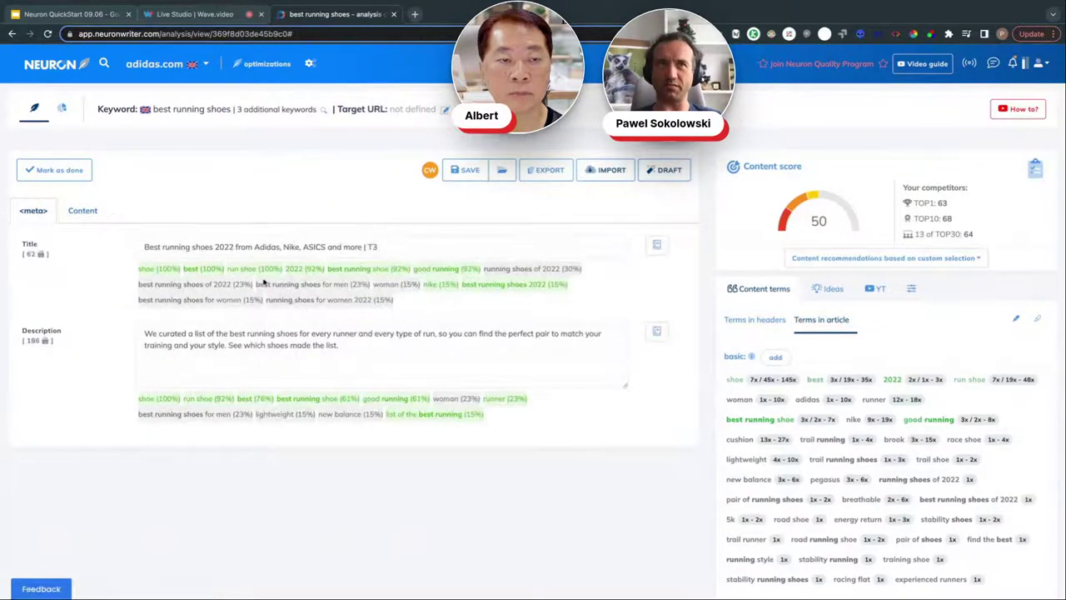
{"action": "left_click", "coordinate": [86, 213]}
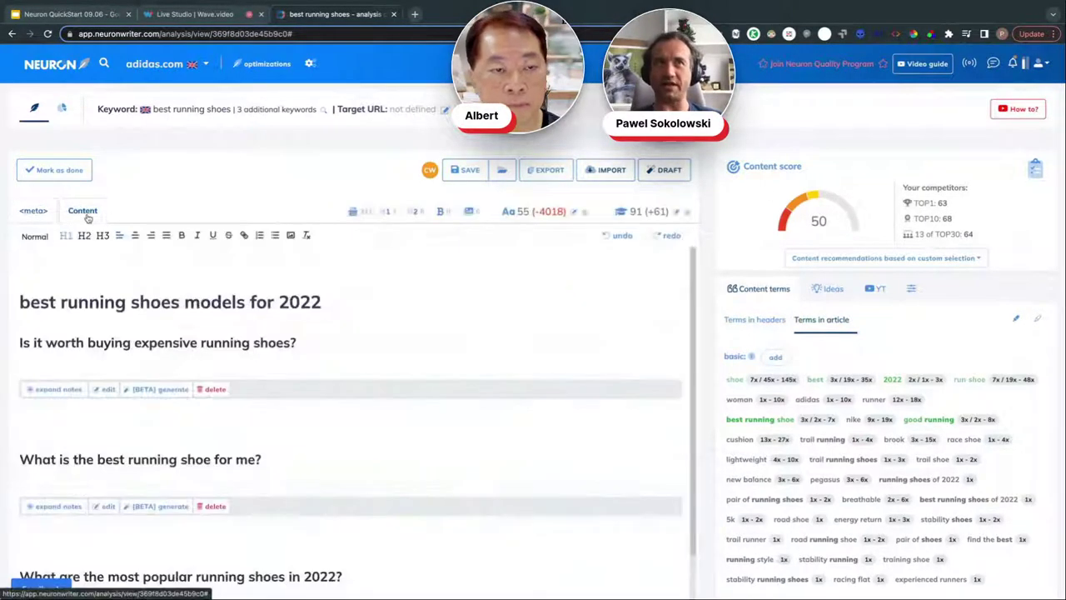
{"action": "left_click", "coordinate": [35, 212]}
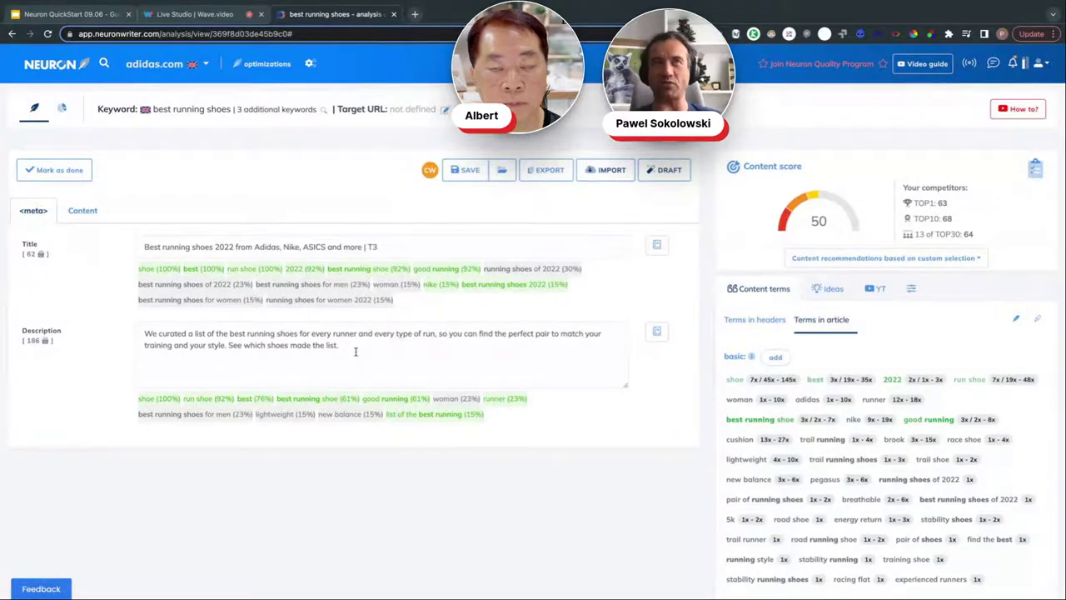
{"action": "left_click", "coordinate": [82, 212]}
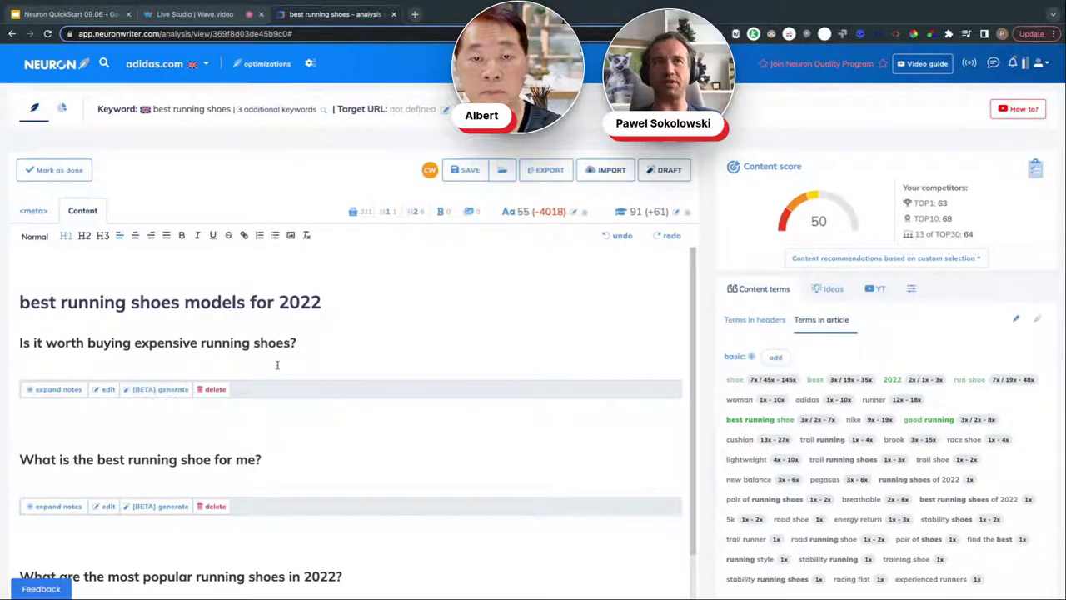
{"action": "scroll", "coordinate": [262, 388], "scroll_direction": "down", "scroll_amount": 1}
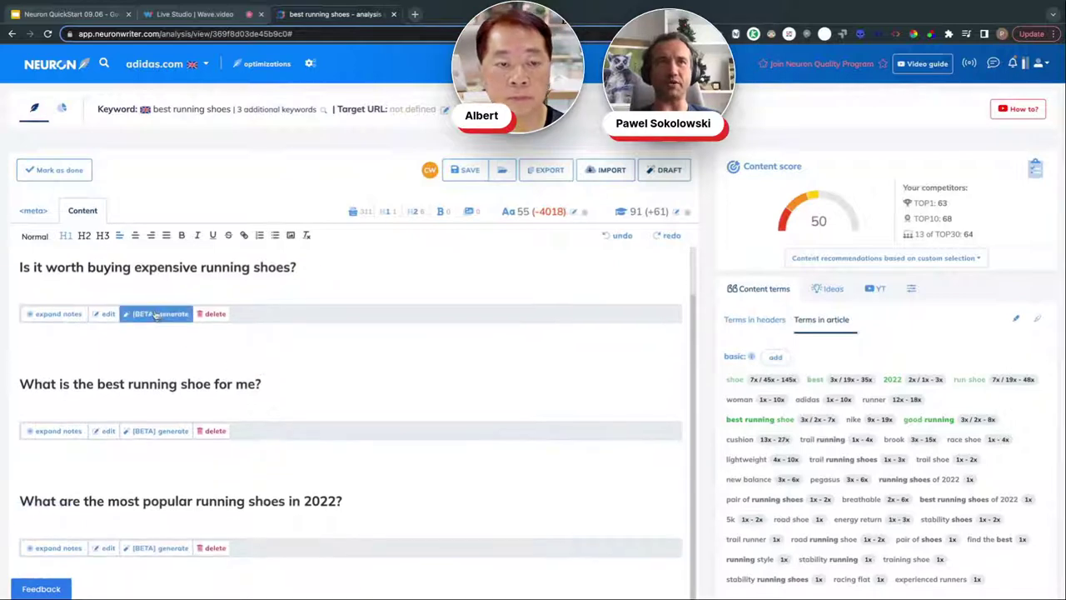
{"action": "scroll", "coordinate": [361, 388], "scroll_direction": "up", "scroll_amount": 1}
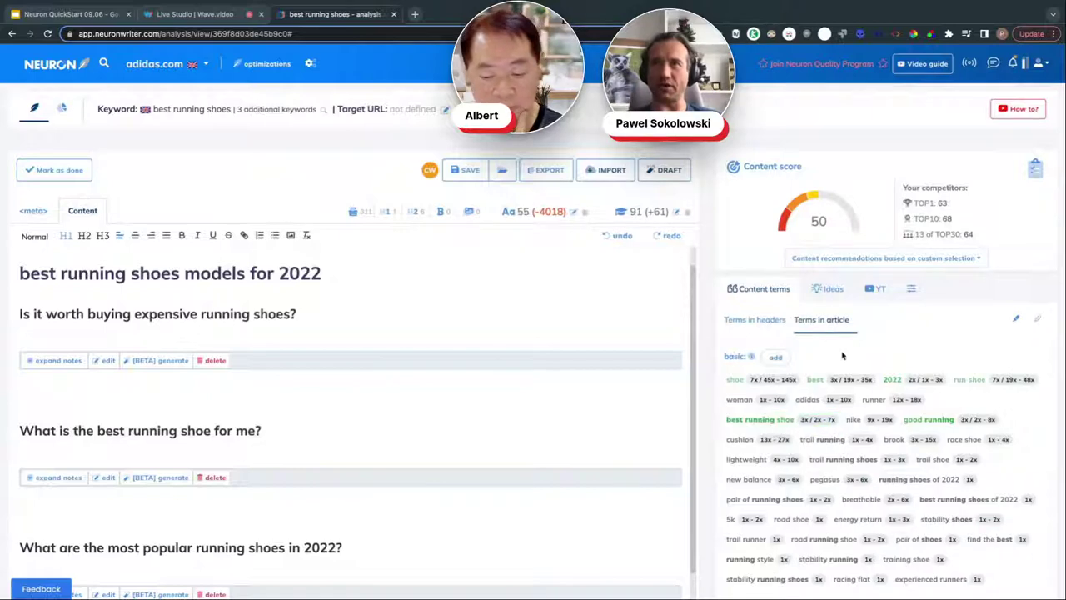
- Review the basic and extended content terms suggested for the article text
{"action": "scroll", "coordinate": [842, 356], "scroll_direction": "down", "scroll_amount": 5}
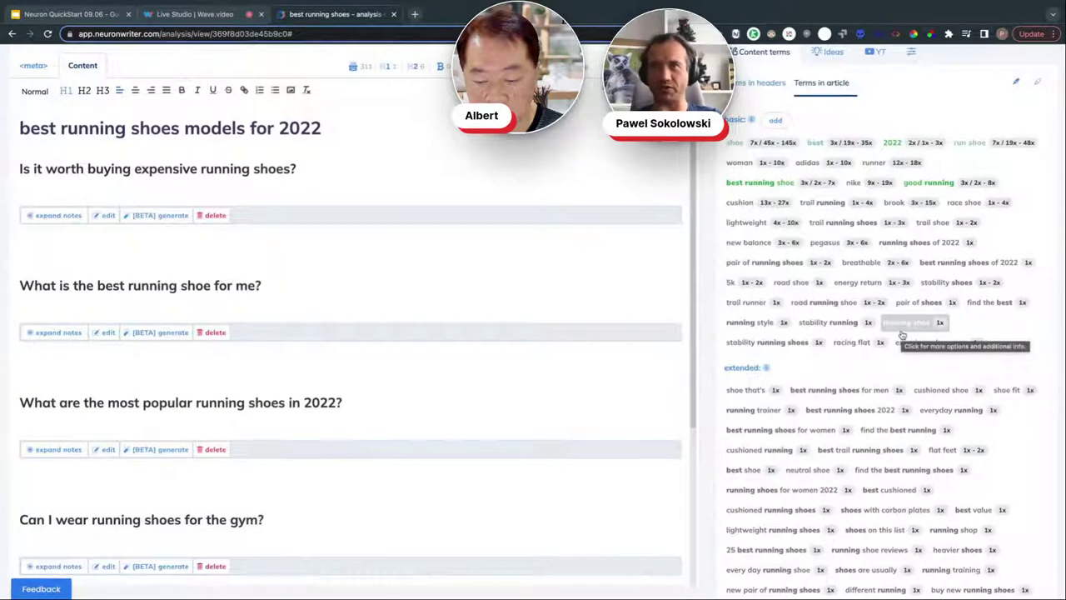
{"action": "scroll", "coordinate": [899, 329], "scroll_direction": "up", "scroll_amount": 2}
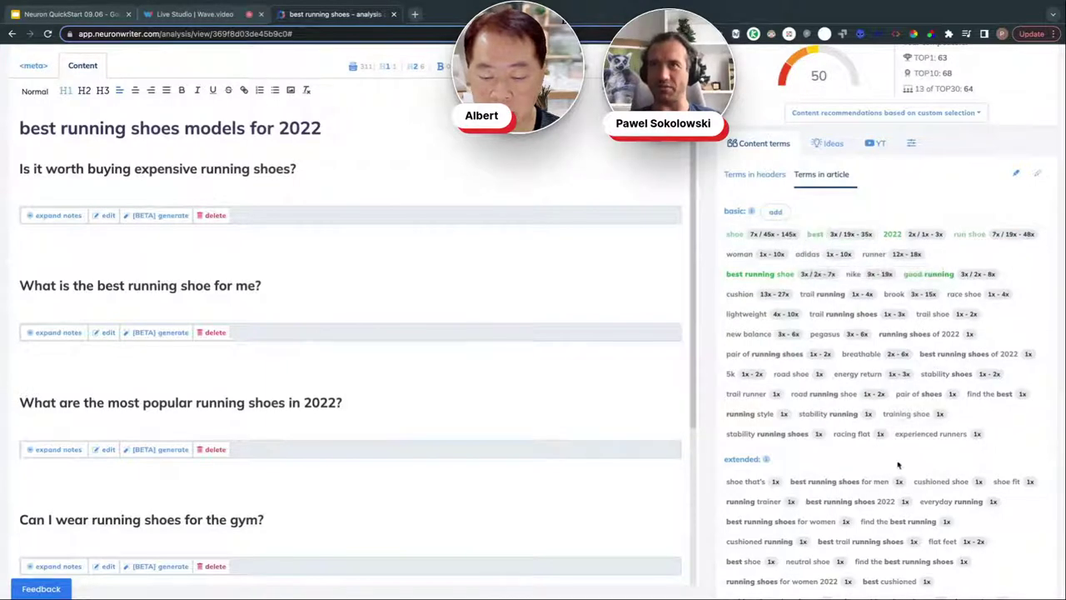
{"action": "mouse_move", "coordinate": [722, 212]}
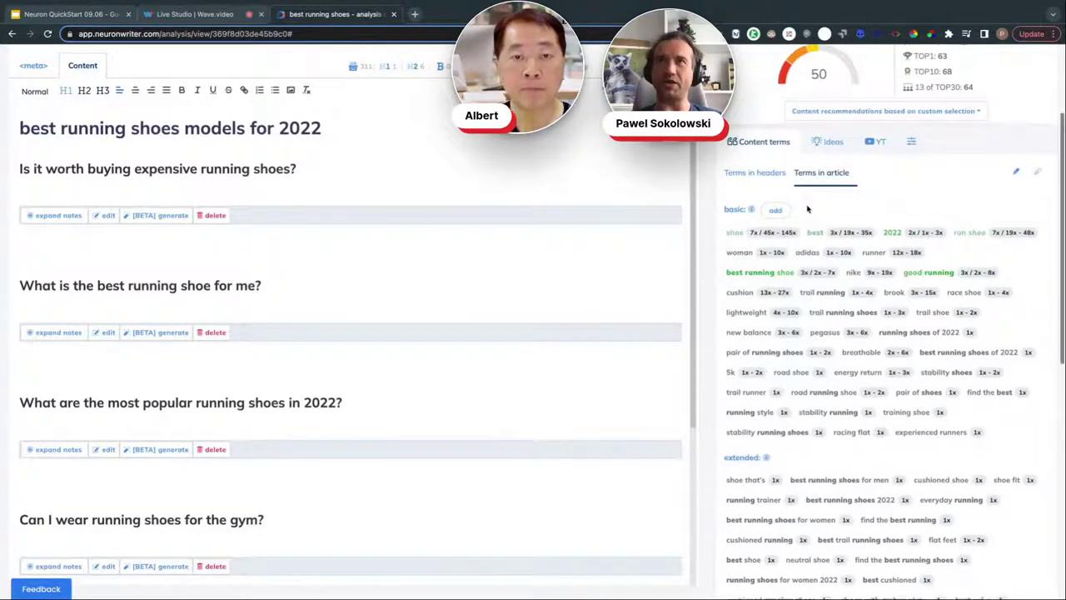
{"action": "scroll", "coordinate": [807, 209], "scroll_direction": "down", "scroll_amount": 3}
{"action": "scroll", "coordinate": [807, 209], "scroll_direction": "down", "scroll_amount": 3}
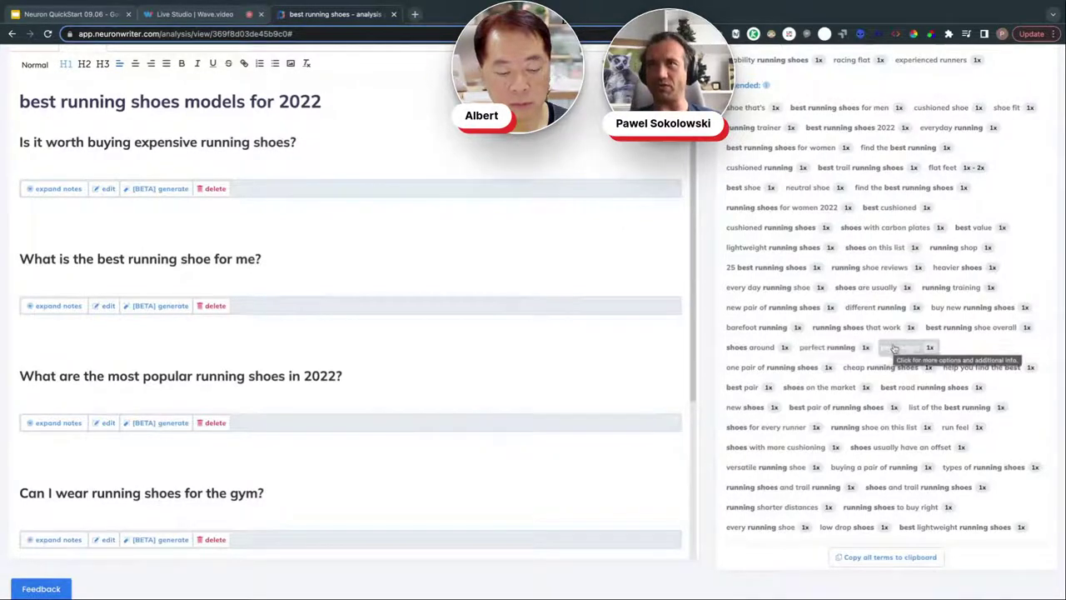
- View the options and competitor usage statistics of the terms "perfect running" and "runner"
{"action": "left_click", "coordinate": [818, 348]}
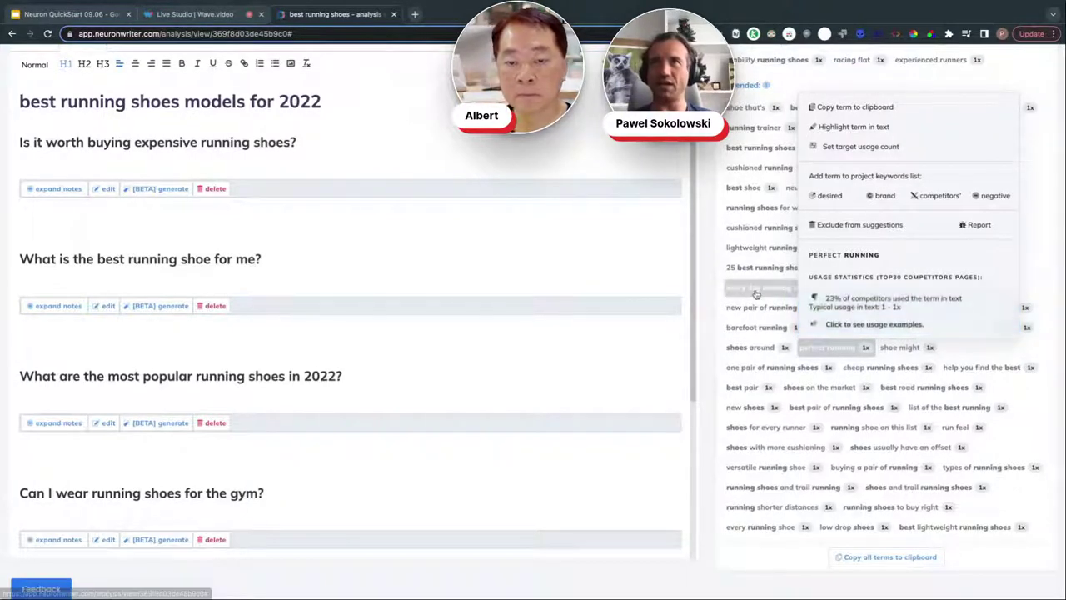
{"action": "scroll", "coordinate": [756, 293], "scroll_direction": "up", "scroll_amount": 3}
{"action": "scroll", "coordinate": [756, 293], "scroll_direction": "up", "scroll_amount": 5}
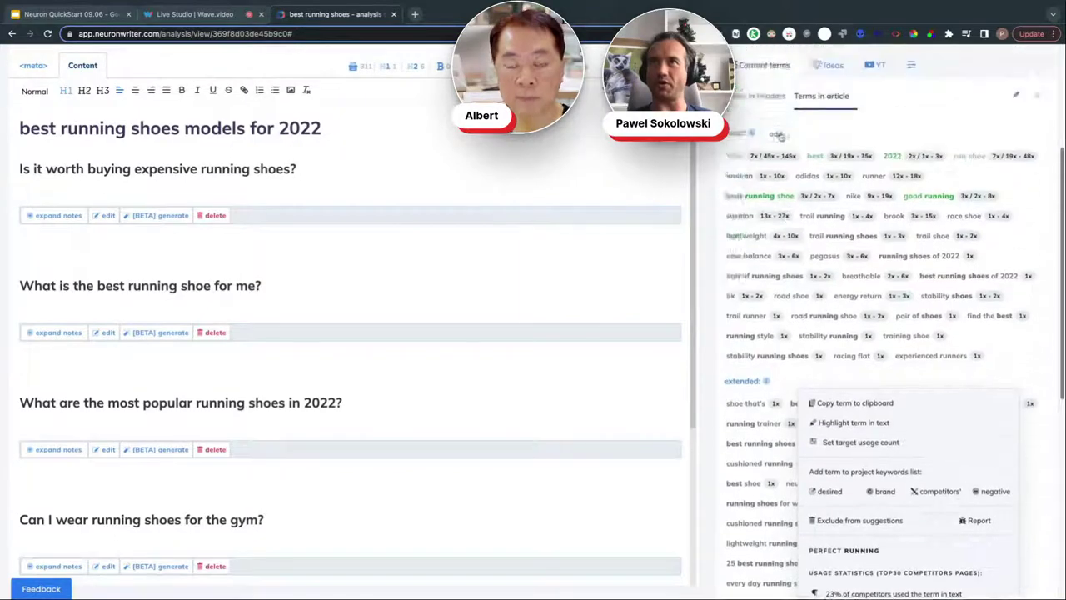
{"action": "left_click", "coordinate": [871, 219]}
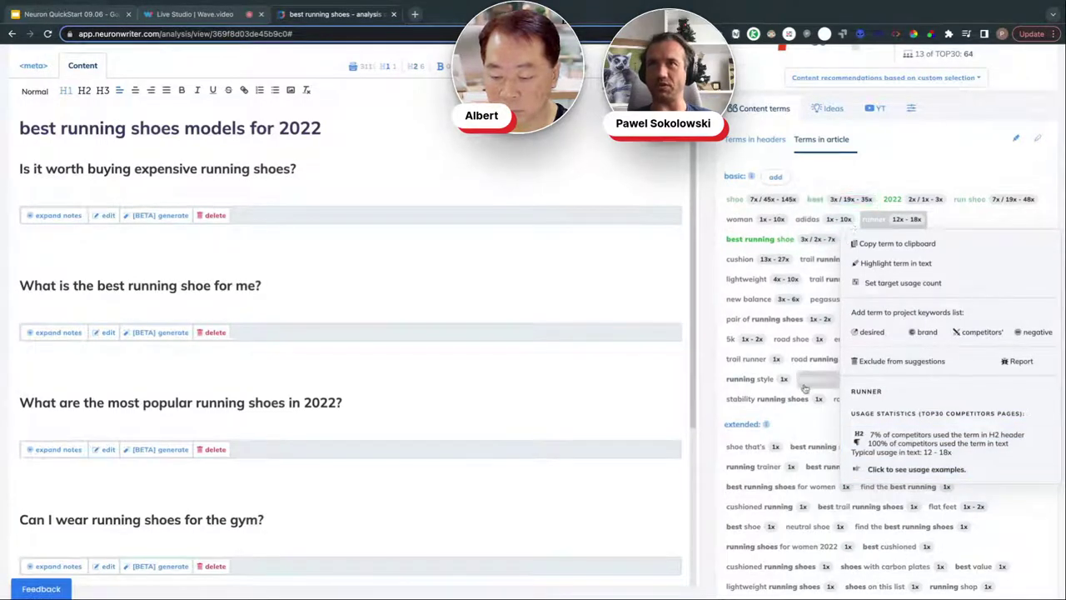
{"action": "left_click", "coordinate": [819, 425]}
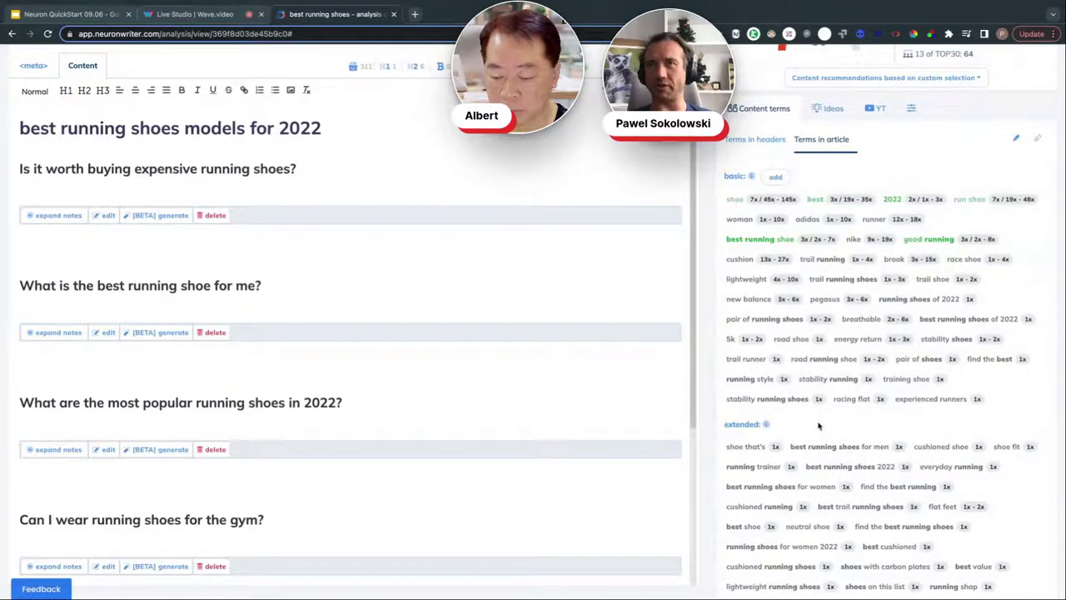
- Read through the full list of extended terms and compare it with the basic terms and their usage ranges
{"action": "scroll", "coordinate": [819, 425], "scroll_direction": "down", "scroll_amount": 5}
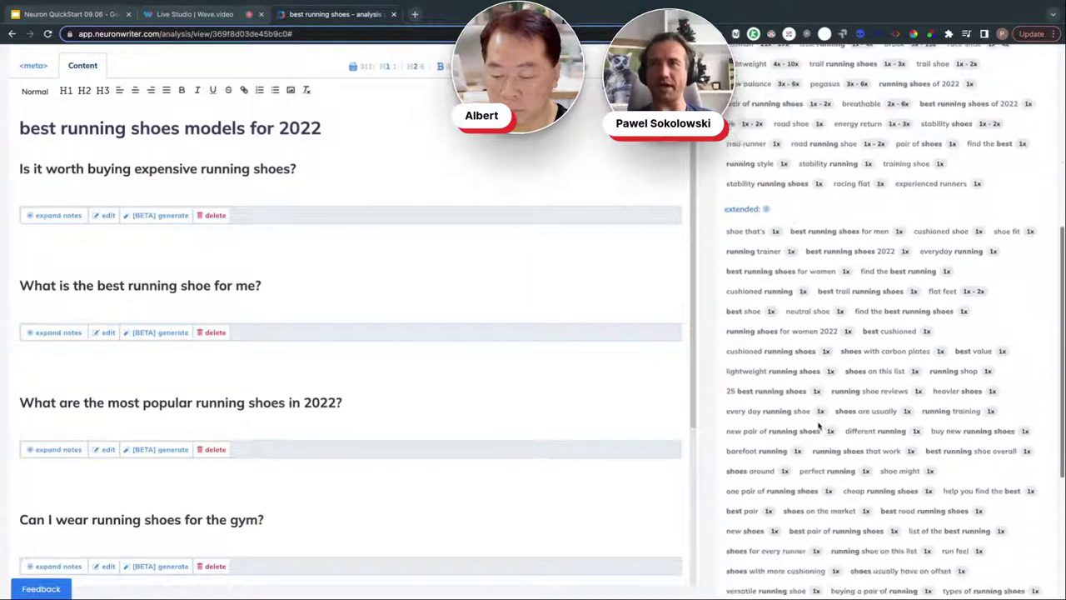
{"action": "scroll", "coordinate": [818, 426], "scroll_direction": "down", "scroll_amount": 1}
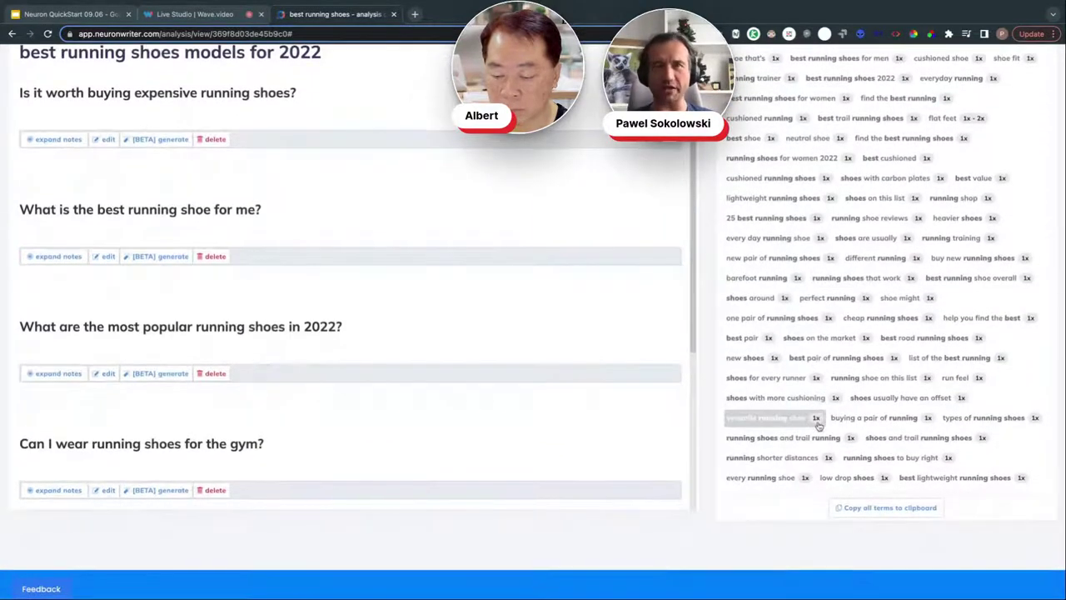
{"action": "scroll", "coordinate": [819, 426], "scroll_direction": "up", "scroll_amount": 2}
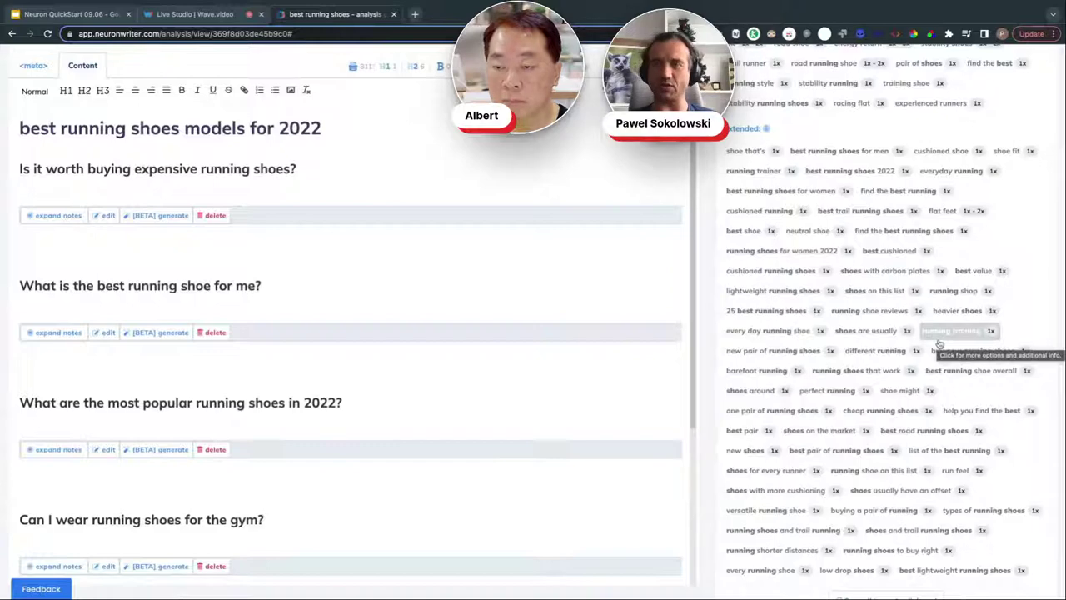
{"action": "scroll", "coordinate": [939, 343], "scroll_direction": "up", "scroll_amount": 5}
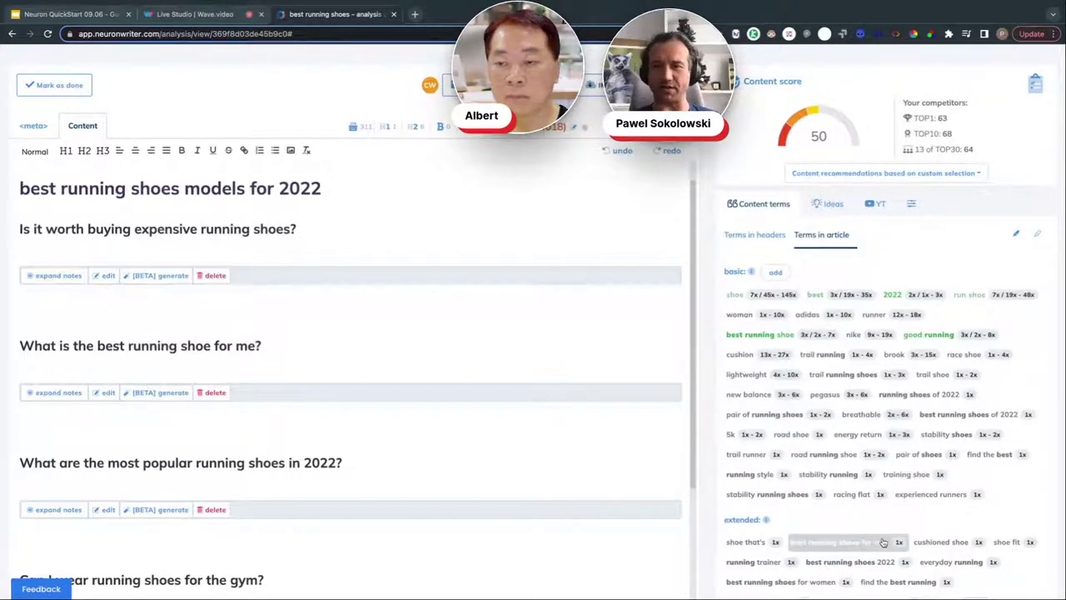
{"action": "scroll", "coordinate": [882, 542], "scroll_direction": "down", "scroll_amount": 5}
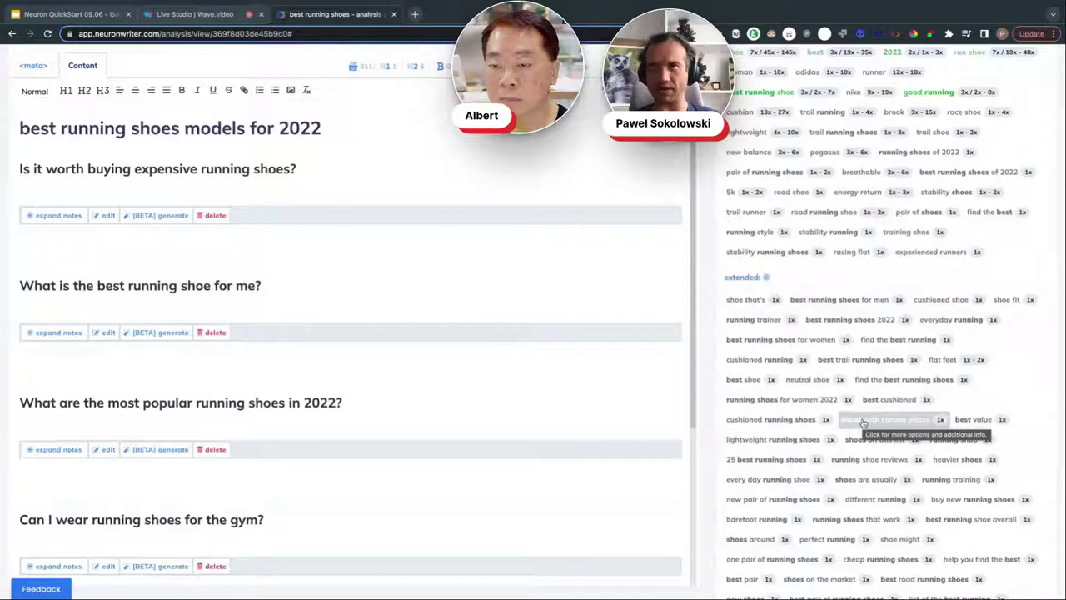
- Compare the basic terms and their usage ranges with the extended terms suggested for the article text
{"action": "scroll", "coordinate": [864, 422], "scroll_direction": "down", "scroll_amount": 3}
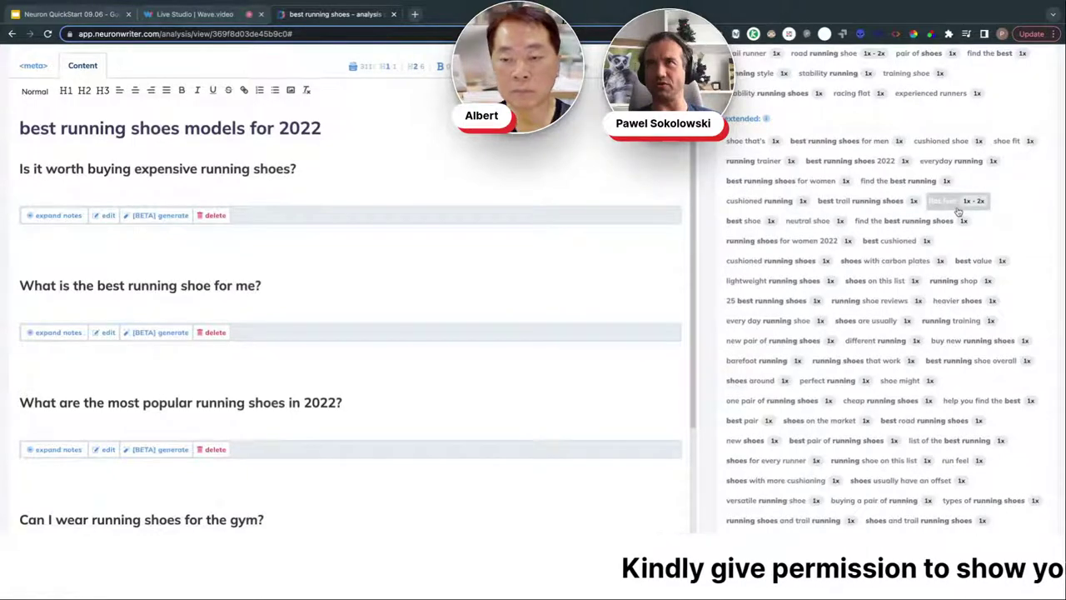
{"action": "scroll", "coordinate": [957, 212], "scroll_direction": "up", "scroll_amount": 2}
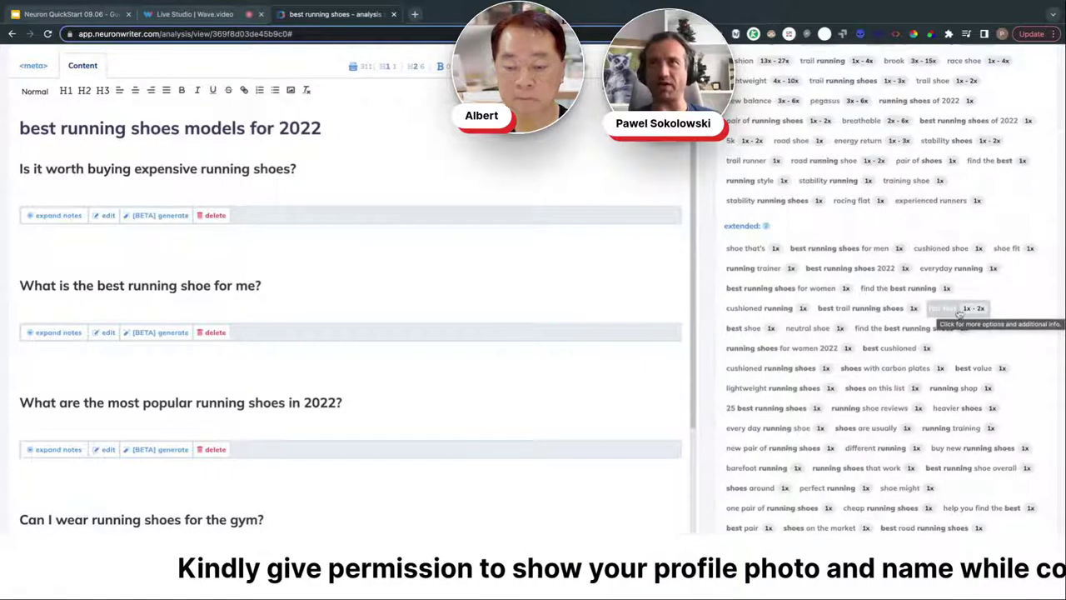
{"action": "scroll", "coordinate": [962, 316], "scroll_direction": "up", "scroll_amount": 3}
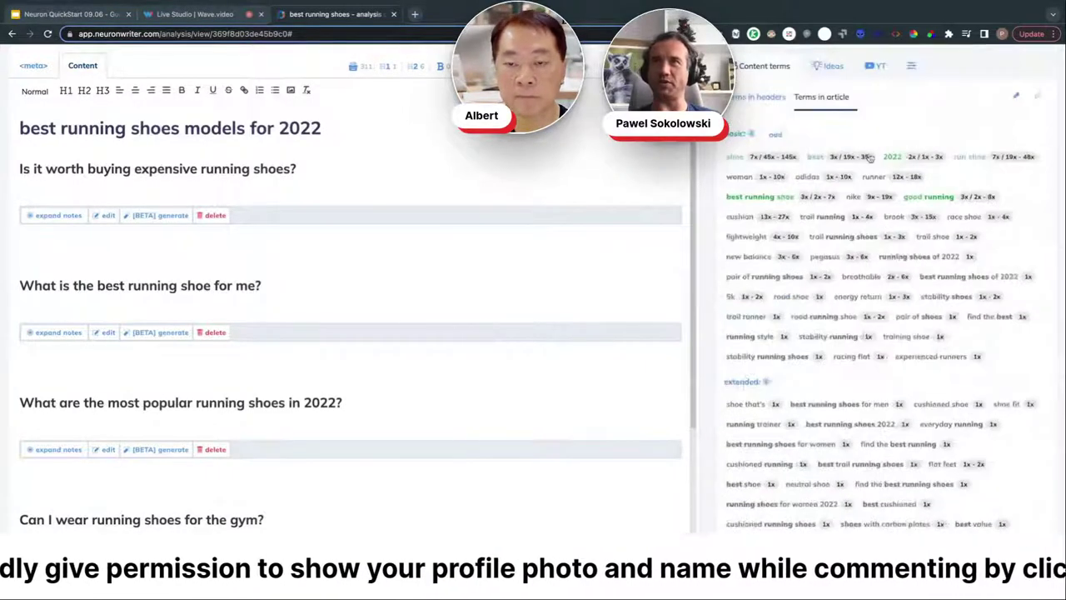
{"action": "scroll", "coordinate": [981, 303], "scroll_direction": "down", "scroll_amount": 3}
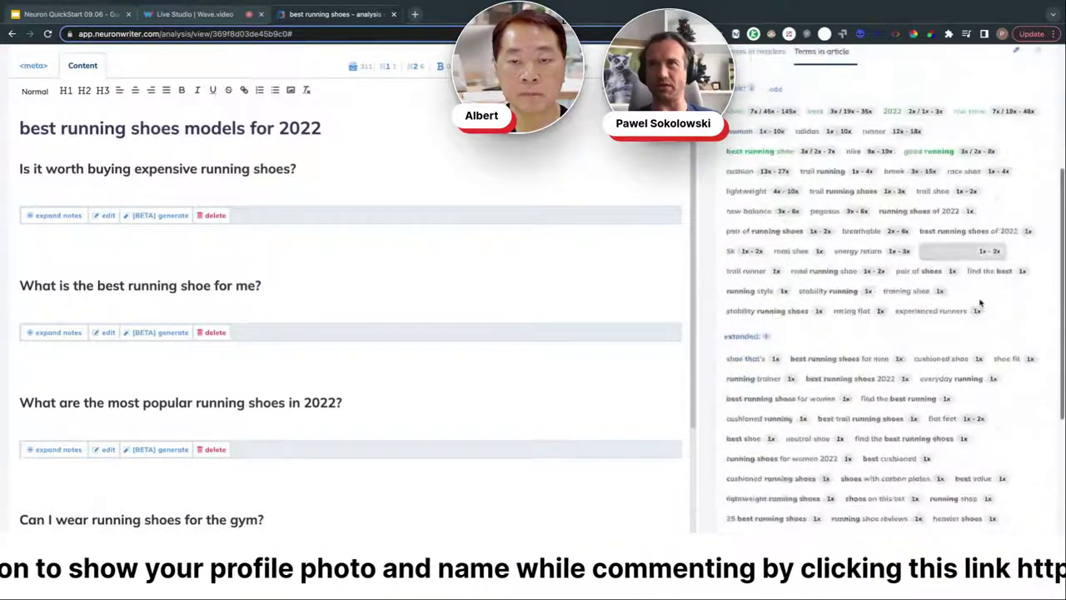
{"action": "scroll", "coordinate": [981, 303], "scroll_direction": "down", "scroll_amount": 3}
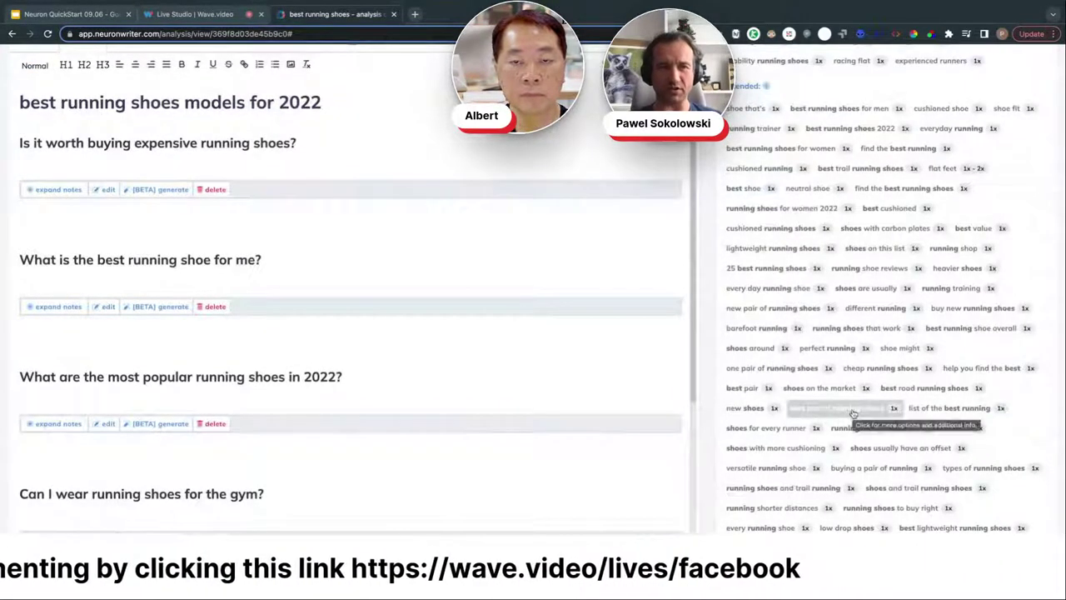
{"action": "scroll", "coordinate": [854, 414], "scroll_direction": "up", "scroll_amount": 1}
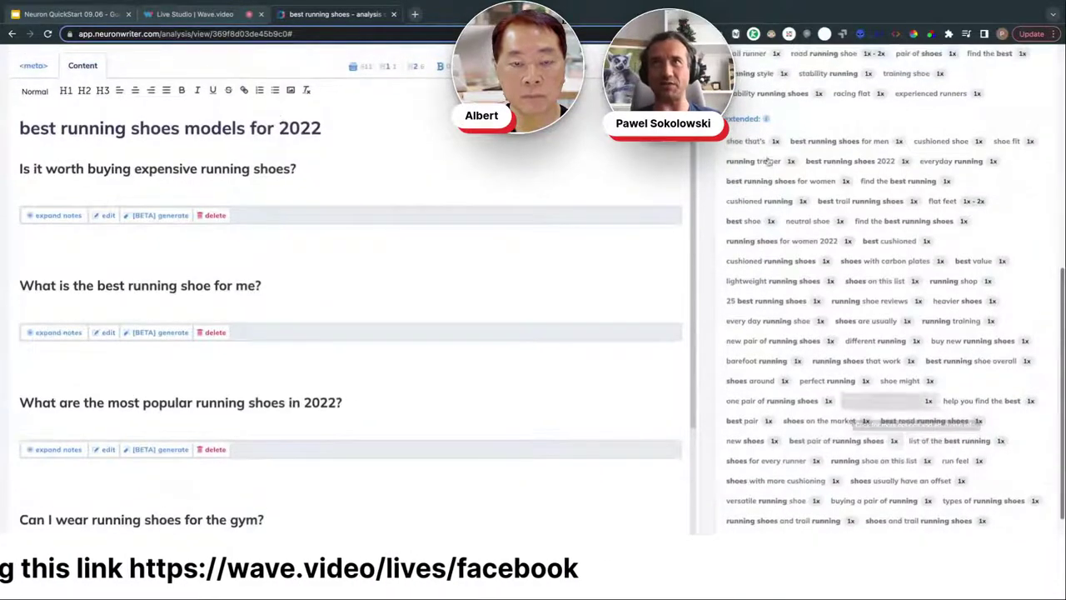
{"action": "scroll", "coordinate": [759, 130], "scroll_direction": "up", "scroll_amount": 5}
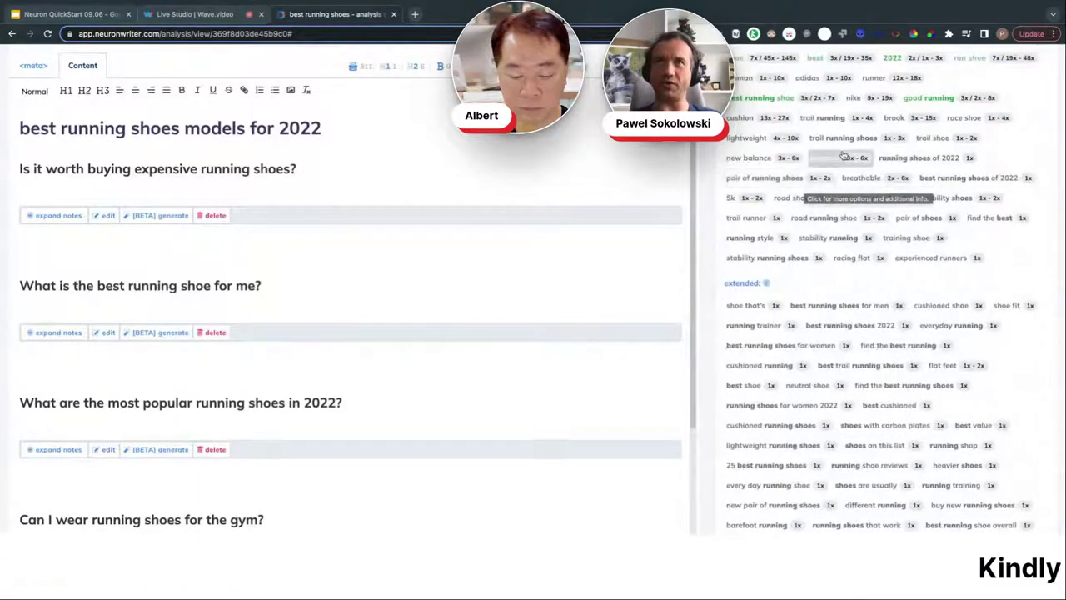
{"action": "scroll", "coordinate": [842, 154], "scroll_direction": "up", "scroll_amount": 1}
{"action": "scroll", "coordinate": [843, 154], "scroll_direction": "up", "scroll_amount": 2}
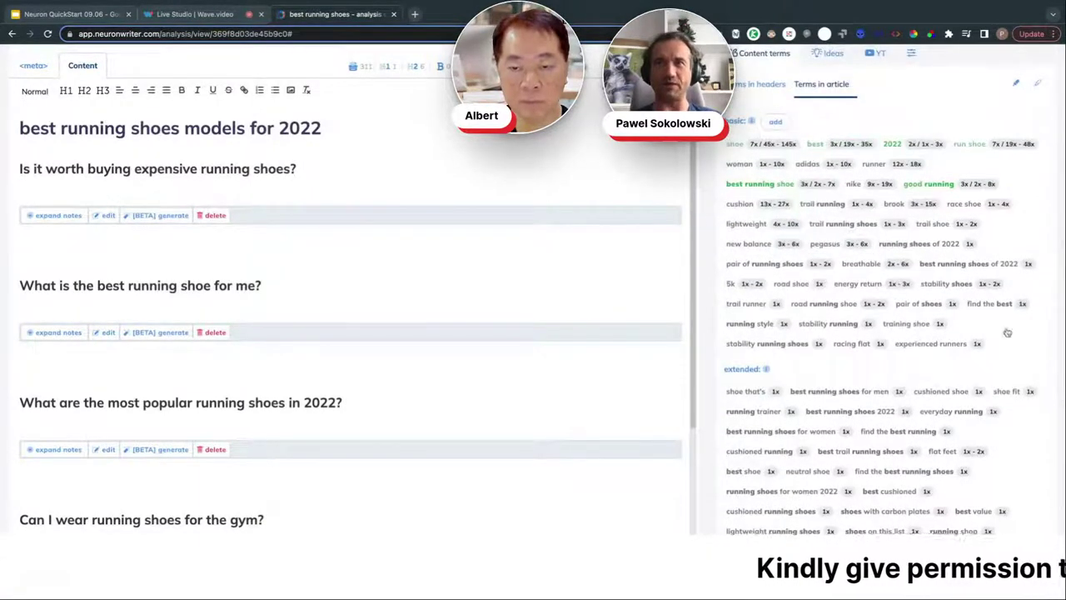
{"action": "scroll", "coordinate": [975, 333], "scroll_direction": "down", "scroll_amount": 6}
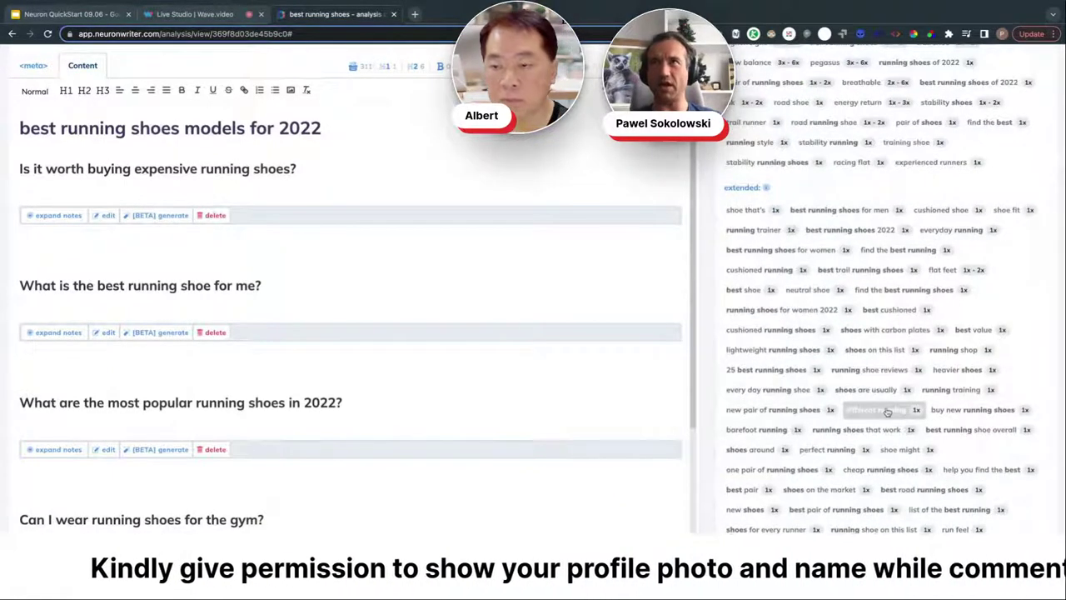
{"action": "scroll", "coordinate": [887, 413], "scroll_direction": "up", "scroll_amount": 2}
{"action": "scroll", "coordinate": [887, 412], "scroll_direction": "up", "scroll_amount": 2}
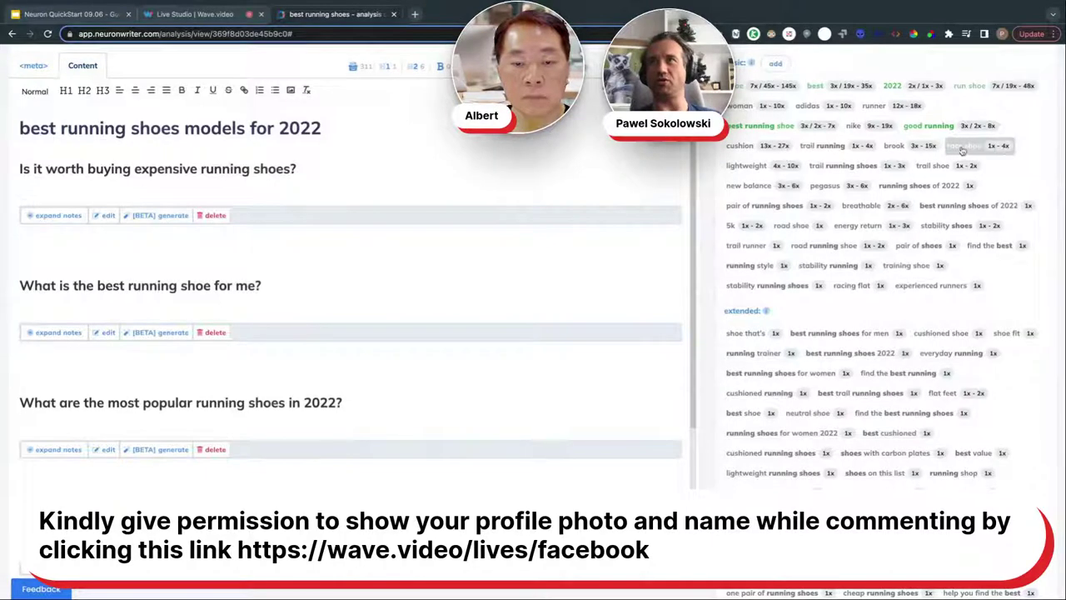
{"action": "scroll", "coordinate": [979, 287], "scroll_direction": "down", "scroll_amount": 5}
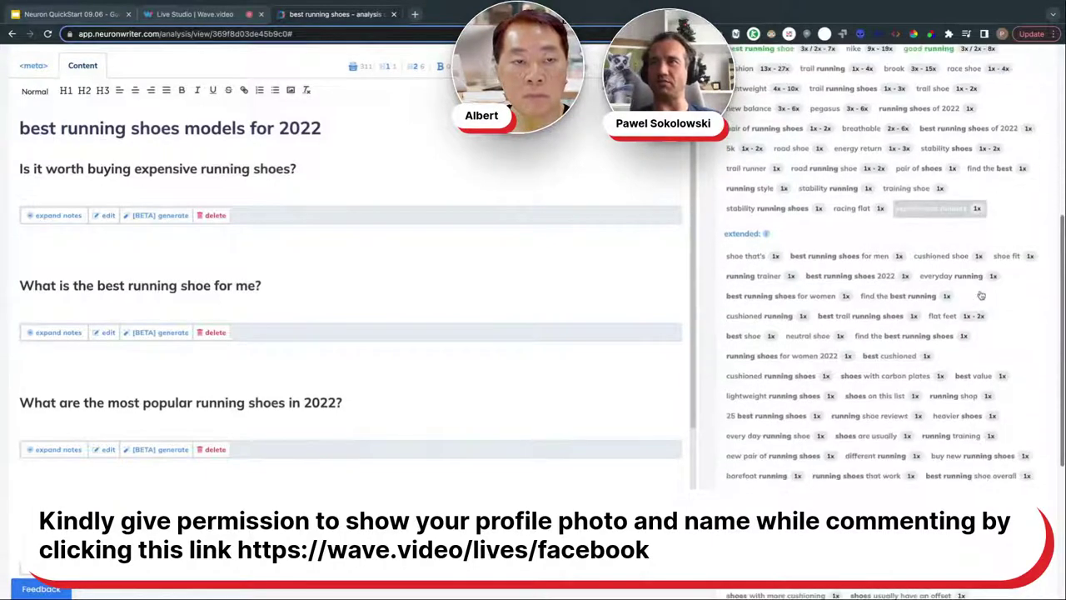
{"action": "scroll", "coordinate": [981, 296], "scroll_direction": "down", "scroll_amount": 1}
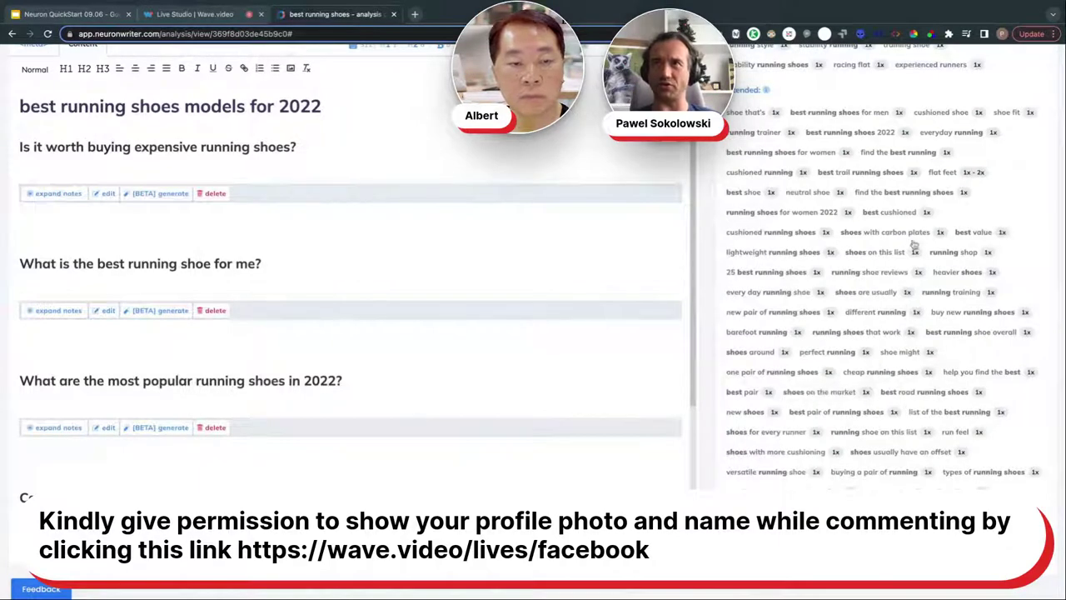
{"action": "scroll", "coordinate": [916, 406], "scroll_direction": "up", "scroll_amount": 2}
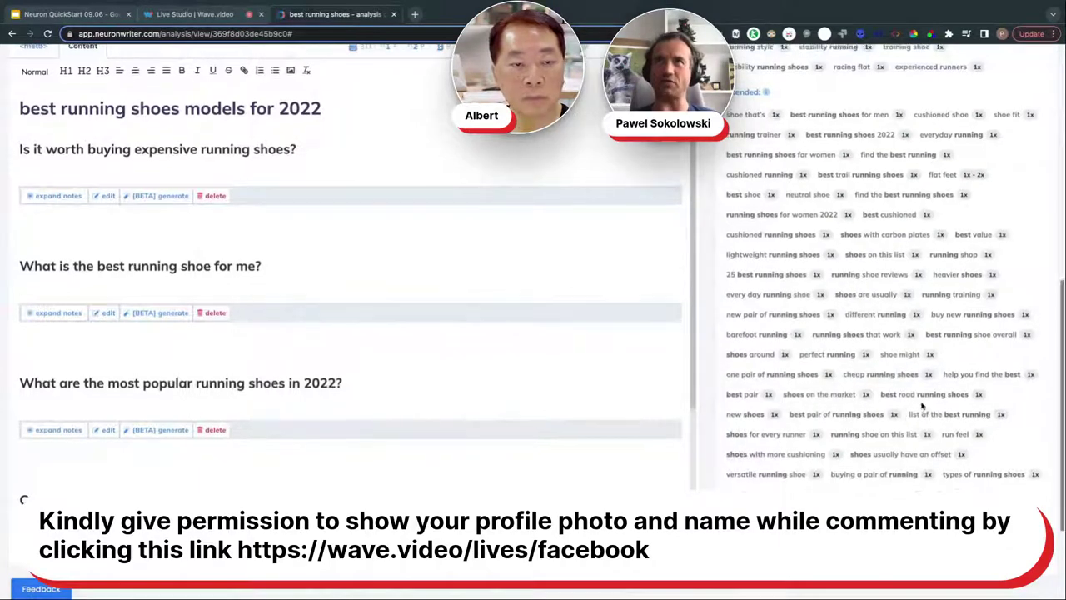
{"action": "scroll", "coordinate": [921, 406], "scroll_direction": "up", "scroll_amount": 1}
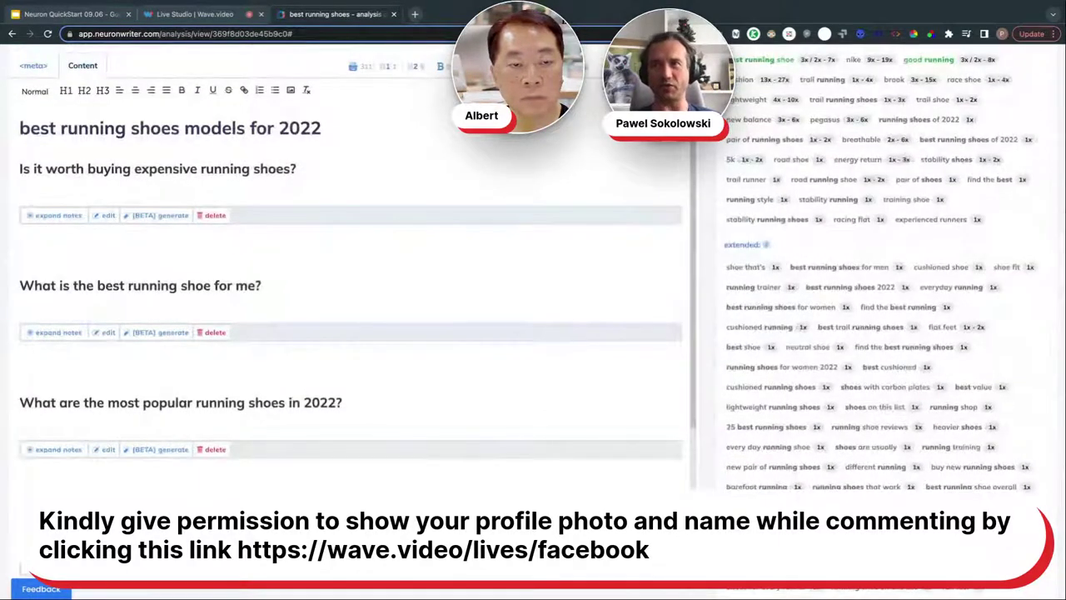
{"action": "scroll", "coordinate": [922, 405], "scroll_direction": "down", "scroll_amount": 1}
{"action": "scroll", "coordinate": [915, 441], "scroll_direction": "down", "scroll_amount": 2}
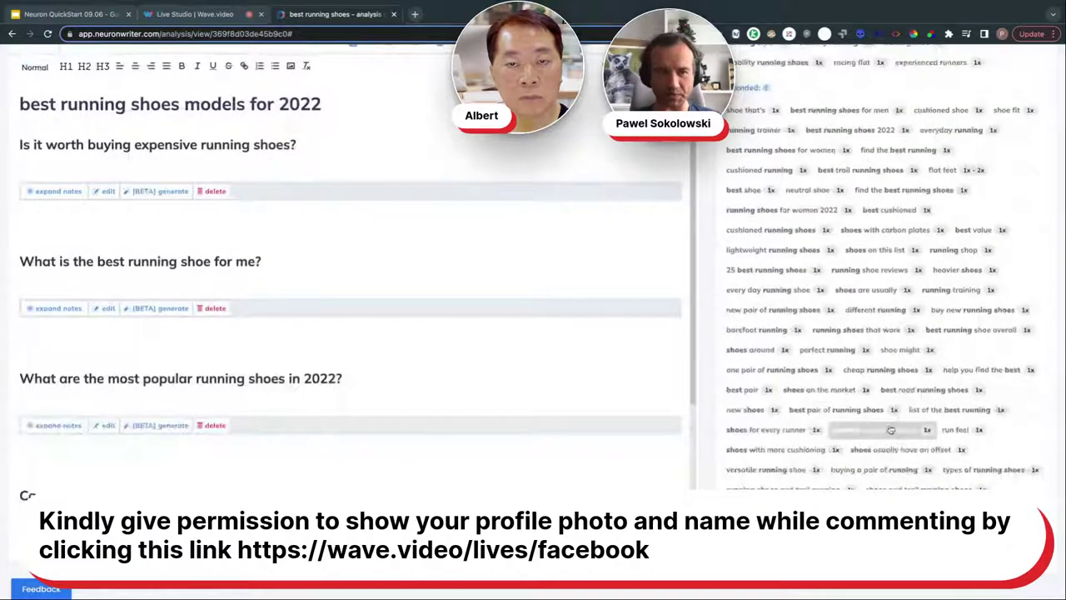
{"action": "scroll", "coordinate": [891, 430], "scroll_direction": "up", "scroll_amount": 2}
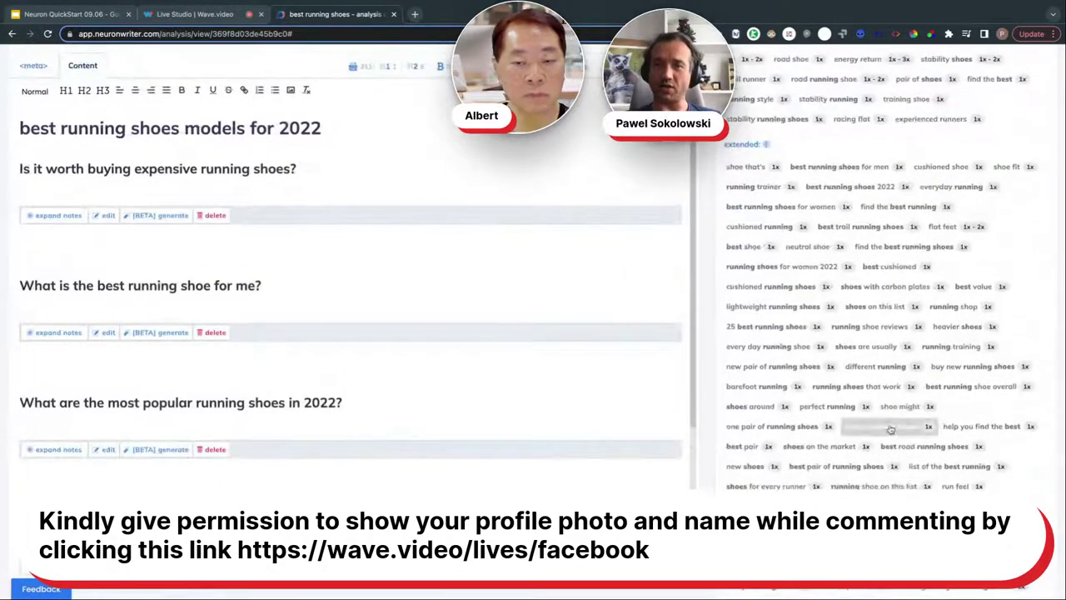
{"action": "scroll", "coordinate": [891, 424], "scroll_direction": "up", "scroll_amount": 8}
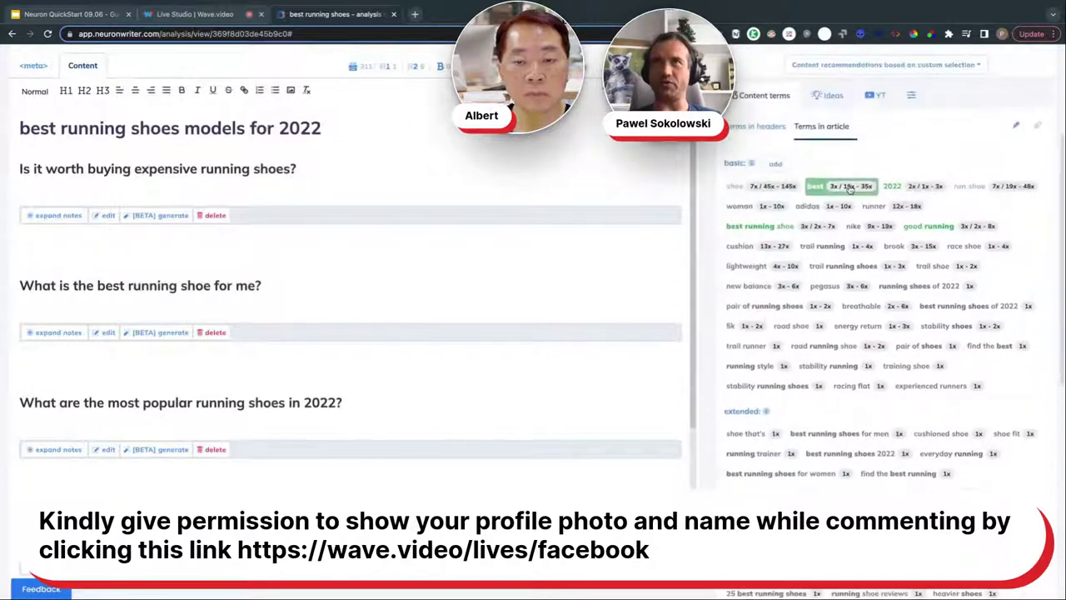
{"action": "mouse_move", "coordinate": [818, 191]}
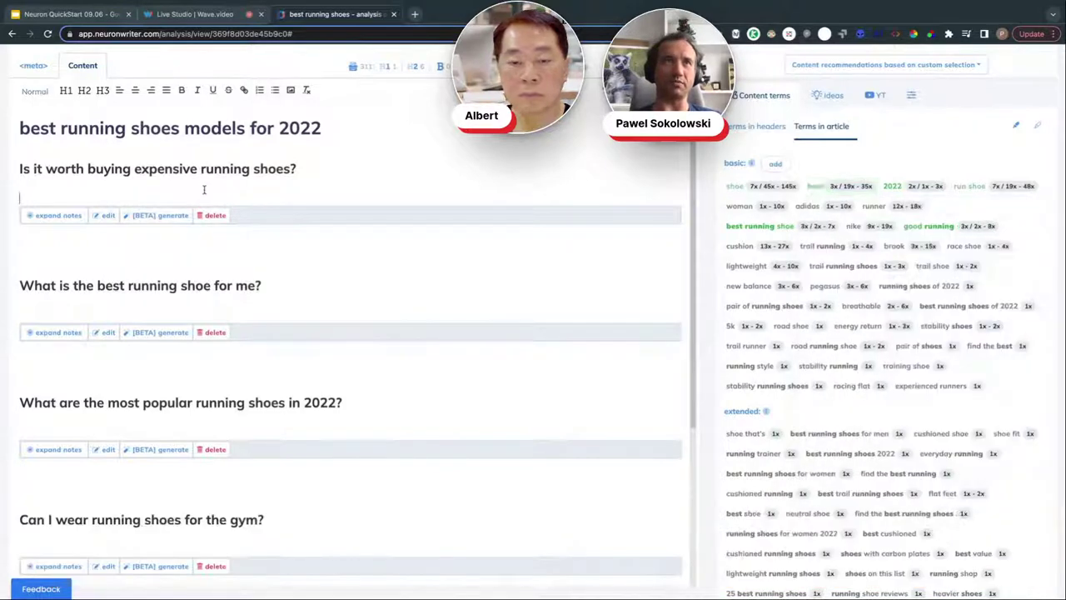
- Start an AI paragraph for the expensive running shoes question, rewording its prompt heading to "Is it worth to buy expensive running shoes?"
{"action": "left_click", "coordinate": [162, 215]}
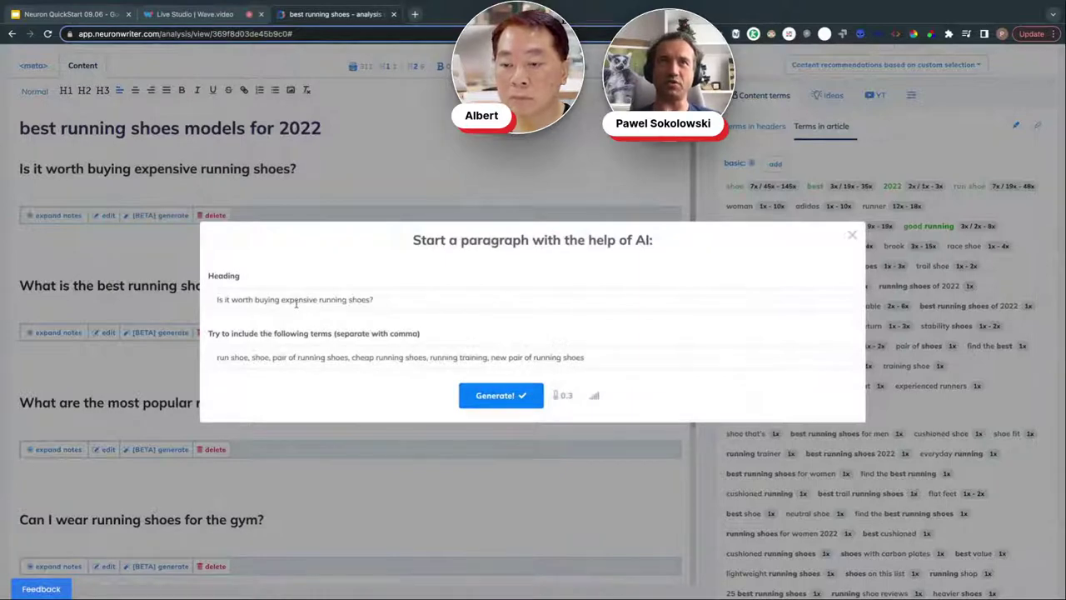
{"action": "left_click", "coordinate": [255, 300]}
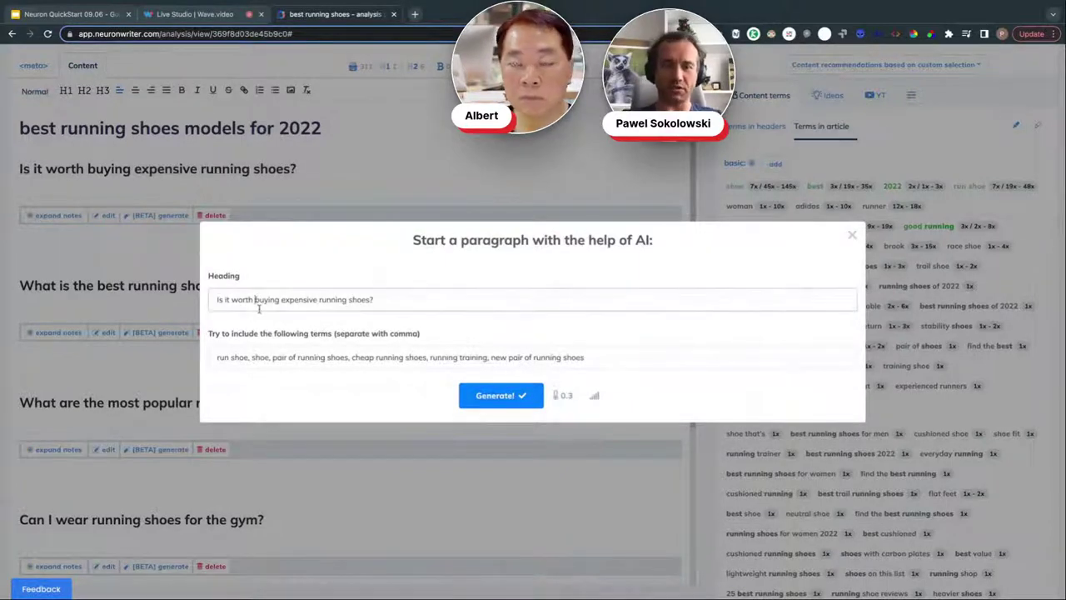
{"action": "type", "text": "to"}
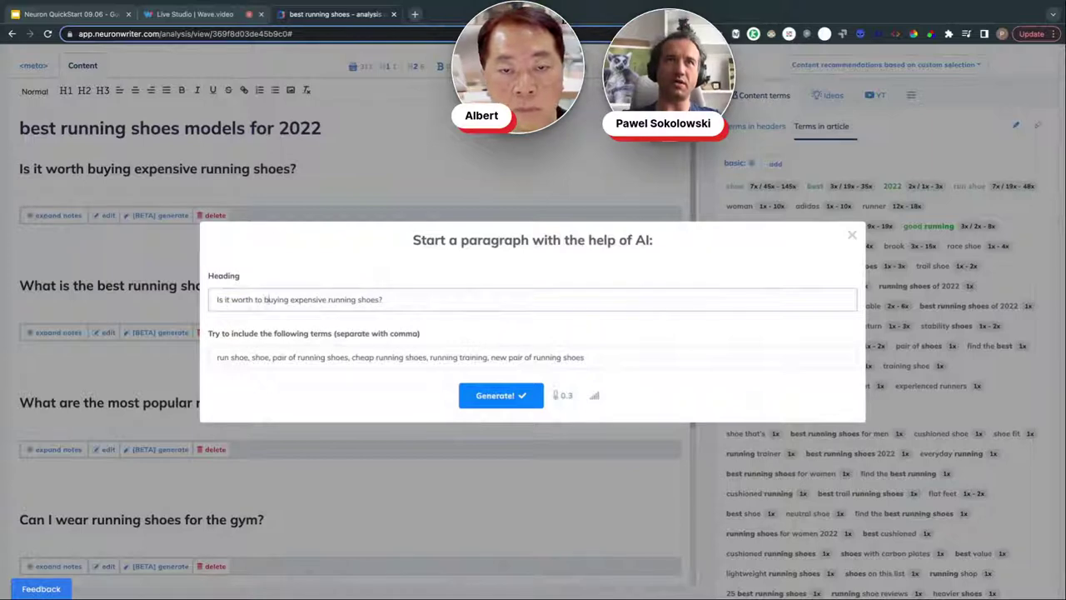
{"action": "key", "text": "BackSpace"}
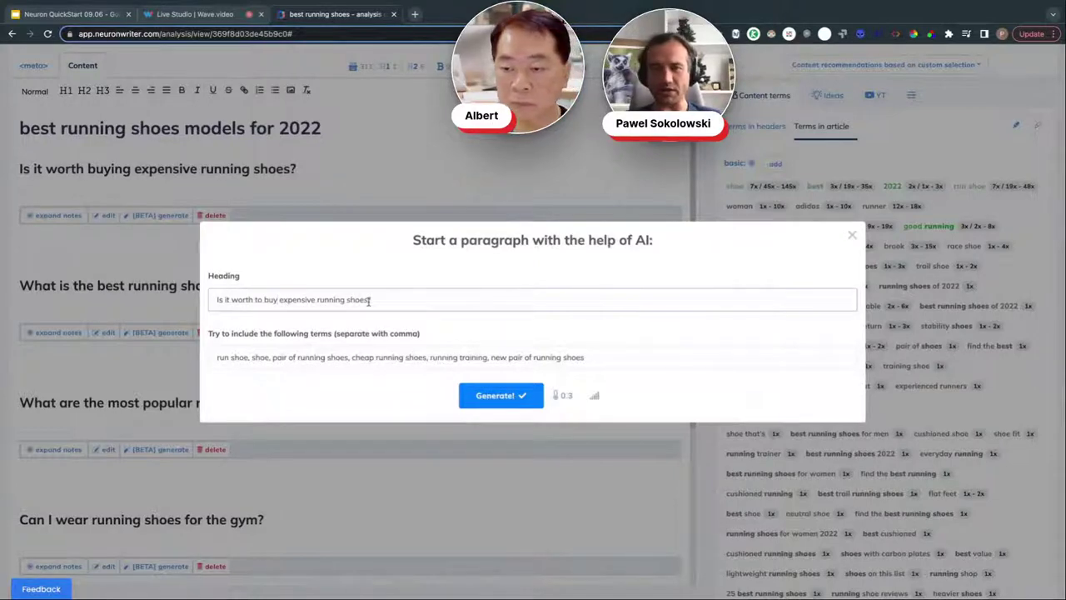
- Generate the AI paragraph, insert it under the expensive running shoes heading, and add a line break after it
{"action": "left_click", "coordinate": [495, 396]}
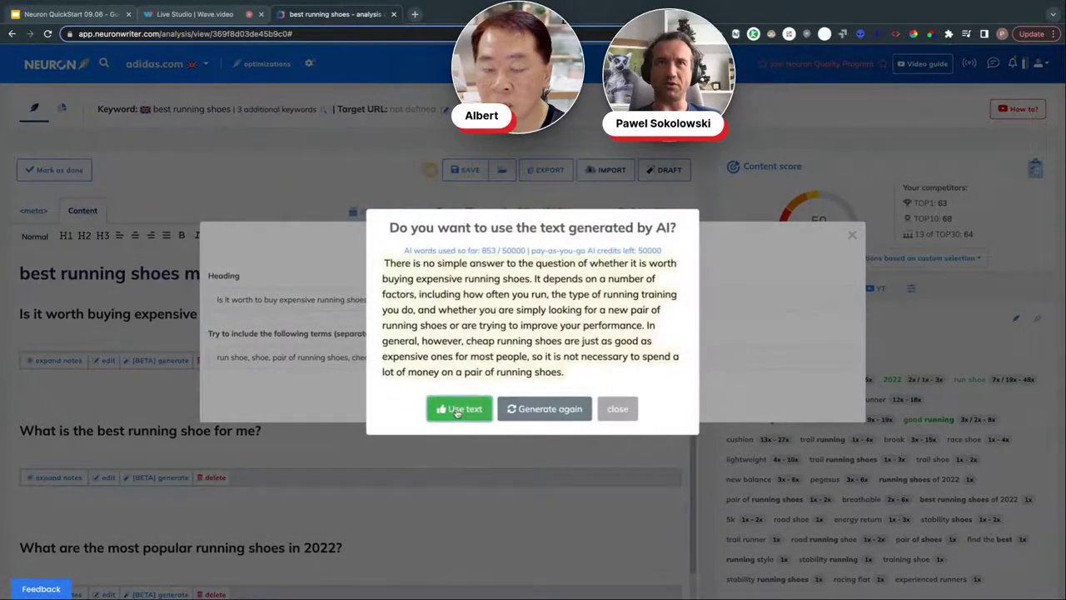
{"action": "left_click", "coordinate": [458, 408]}
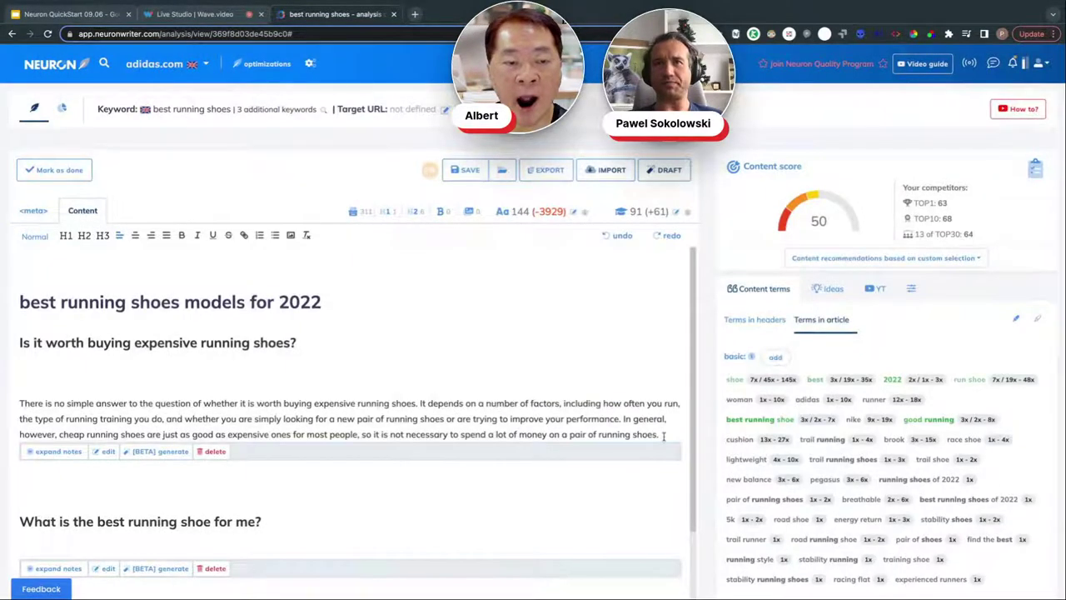
{"action": "left_click", "coordinate": [665, 433]}
{"action": "key", "text": "Return"}
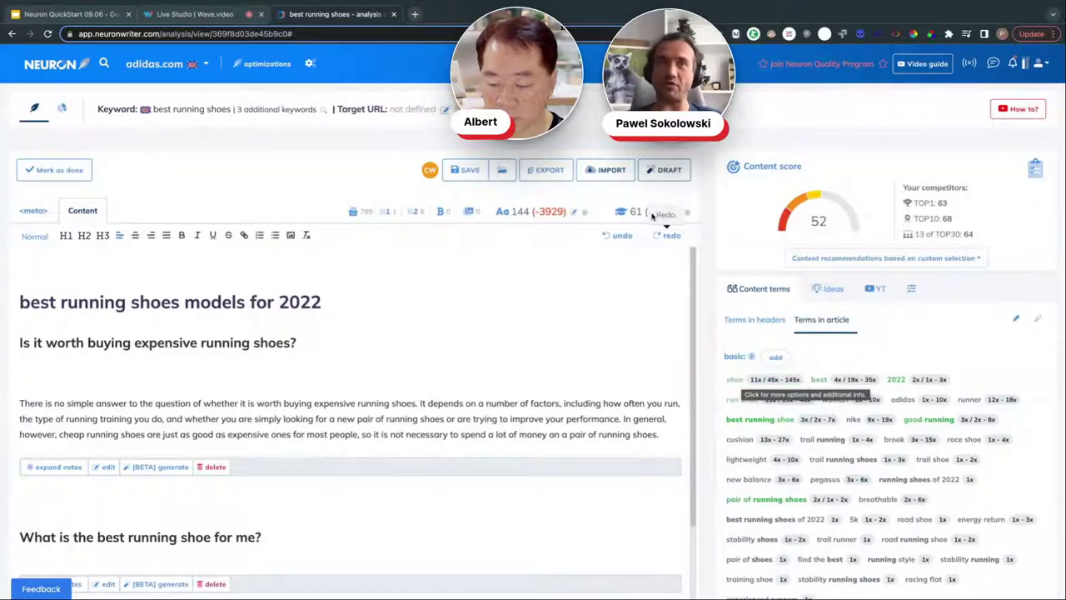
- Review the generated paragraph against its heading and view the competitor usage statistics of the term "best"
{"action": "scroll", "coordinate": [407, 390], "scroll_direction": "down", "scroll_amount": 1}
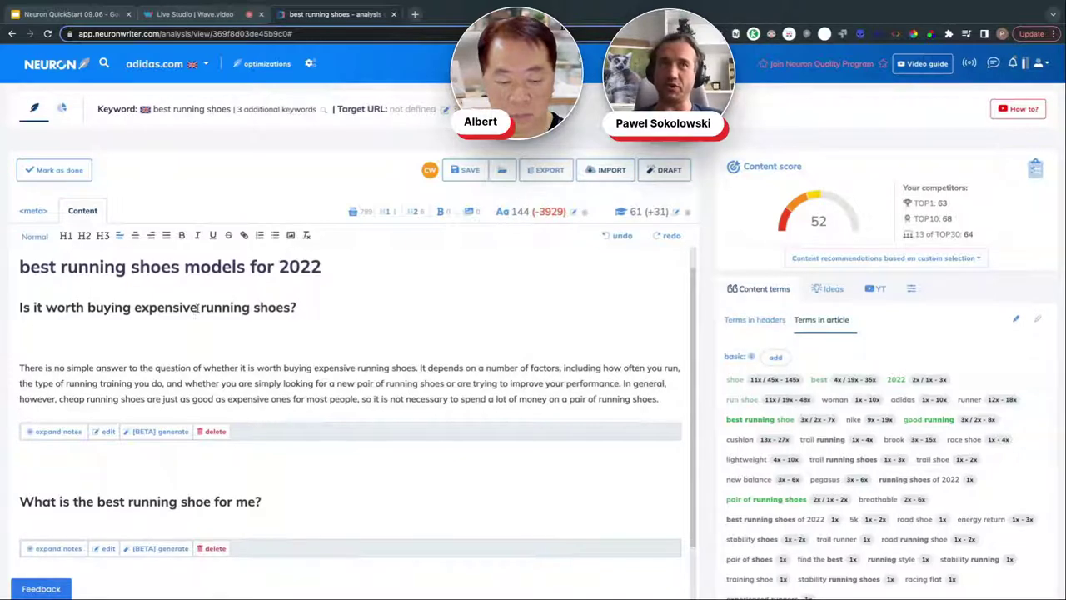
{"action": "left_click_drag", "start_coordinate": [197, 310], "coordinate": [308, 306]}
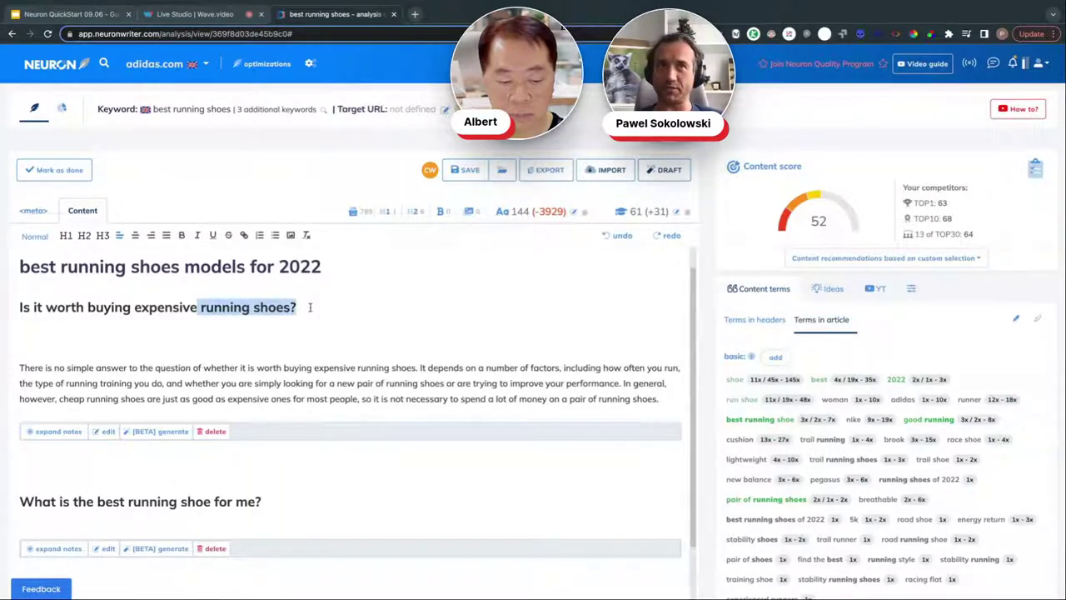
{"action": "left_click", "coordinate": [312, 371]}
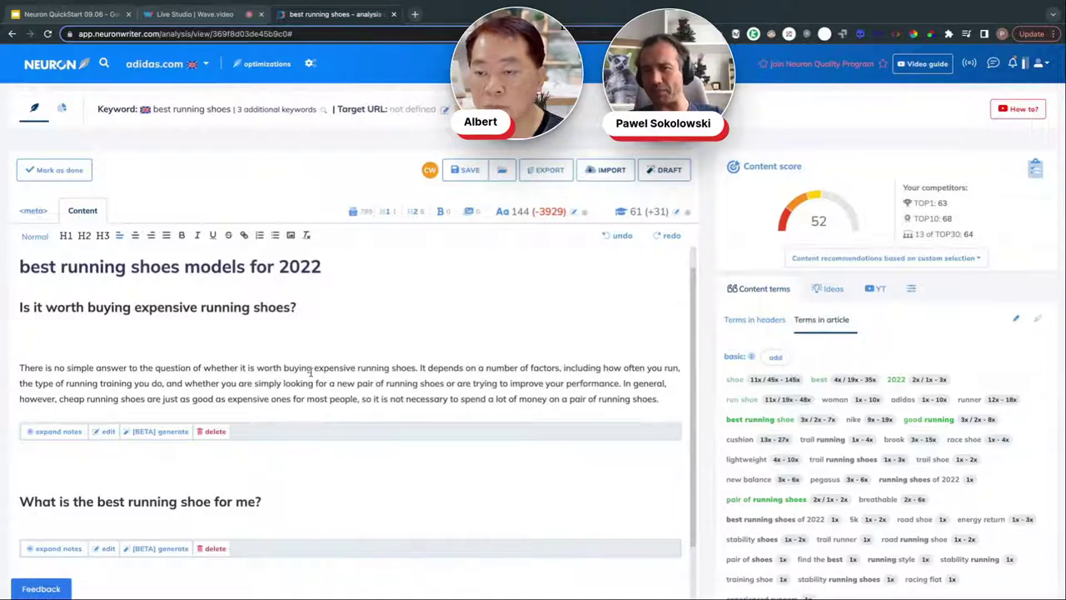
{"action": "left_click", "coordinate": [312, 369]}
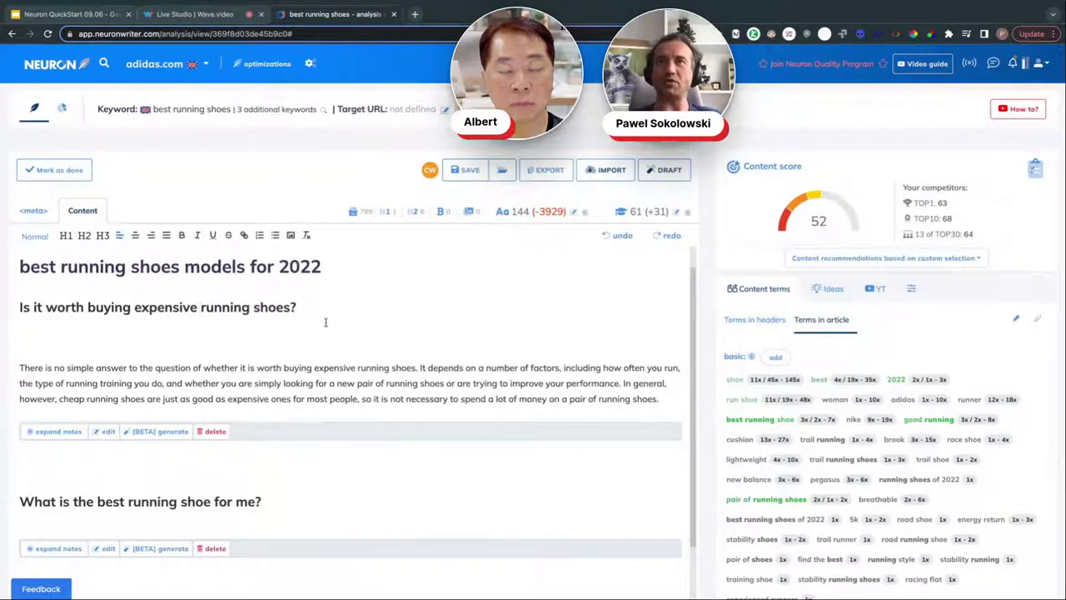
{"action": "mouse_move", "coordinate": [824, 385]}
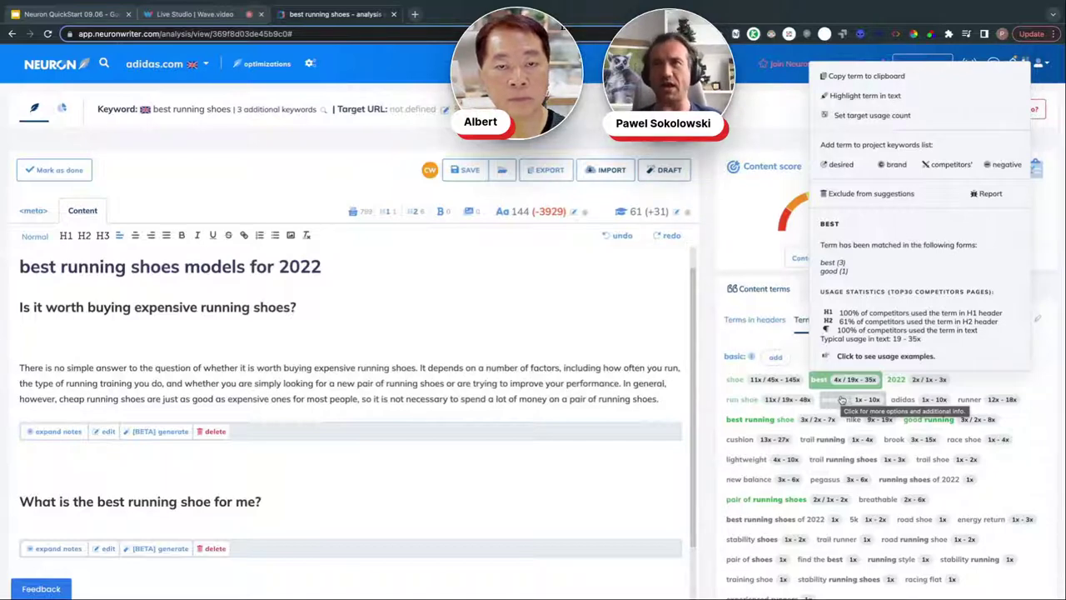
{"action": "left_click", "coordinate": [733, 381]}
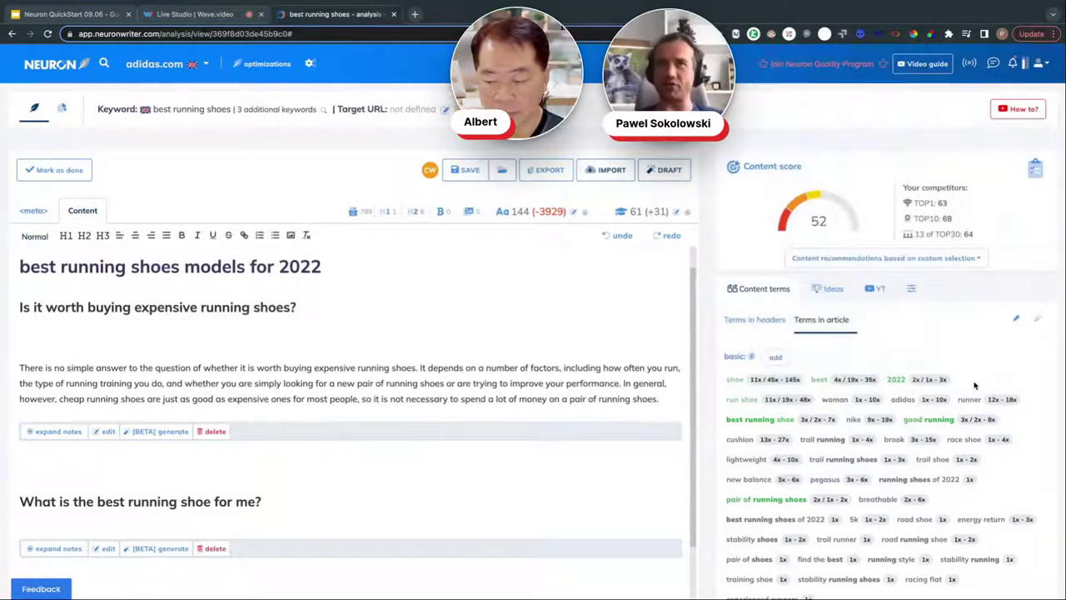
- View the content score details, examining the main keyword matches and the usage of suggested terms in meta, headers and text
{"action": "left_click", "coordinate": [1034, 167]}
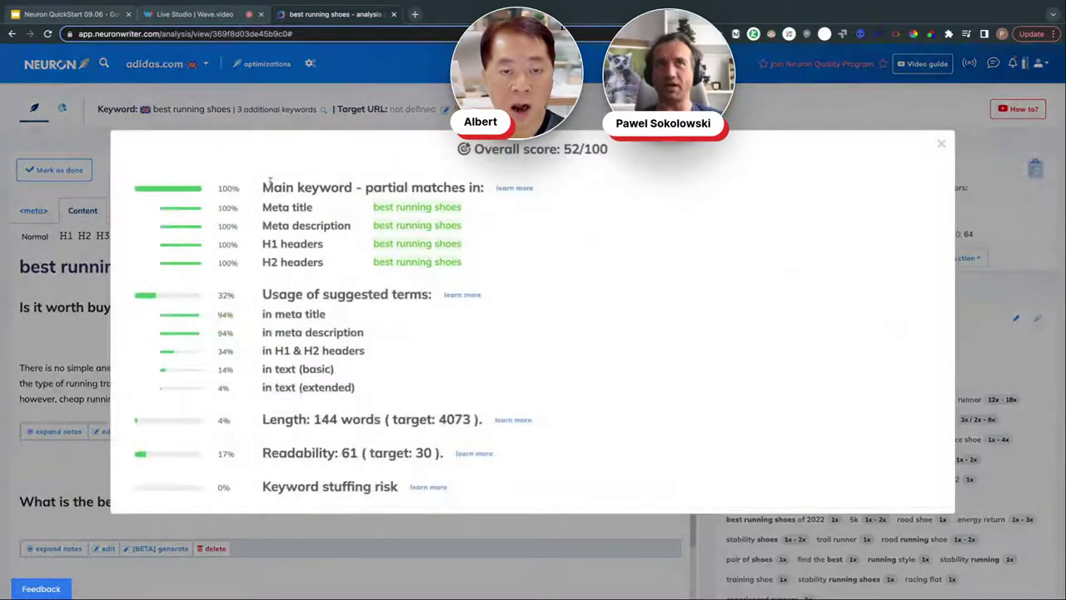
{"action": "left_click_drag", "start_coordinate": [271, 187], "coordinate": [346, 263]}
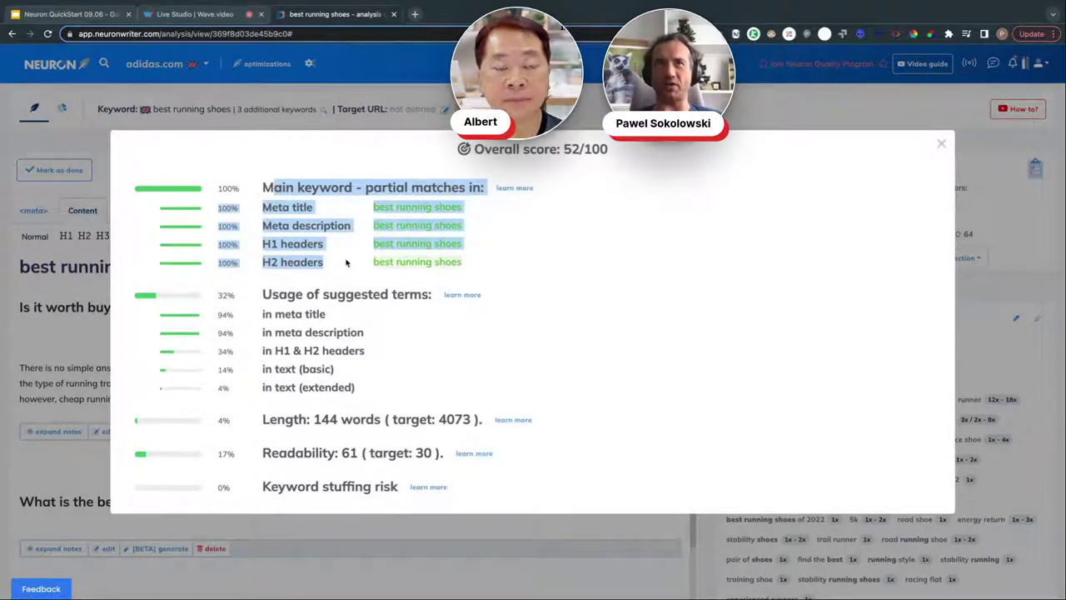
{"action": "left_click", "coordinate": [293, 325]}
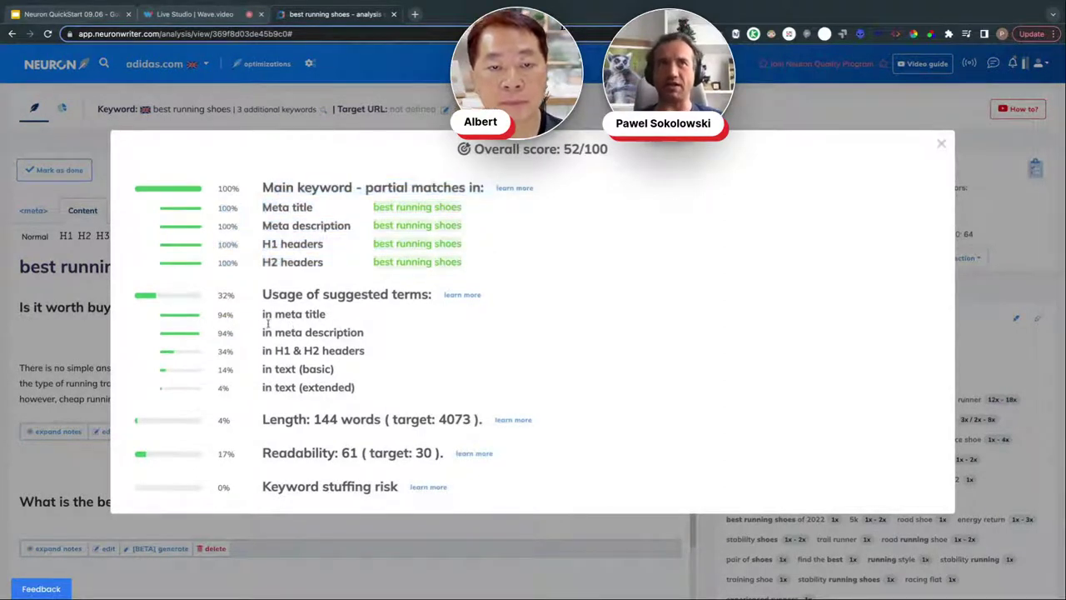
{"action": "left_click_drag", "start_coordinate": [259, 314], "coordinate": [384, 333]}
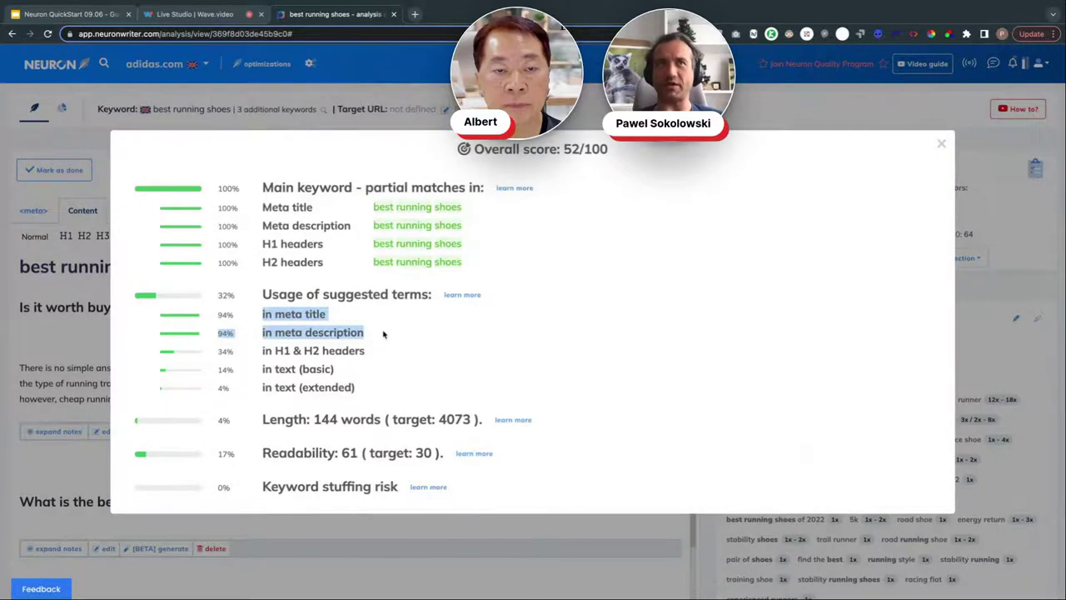
{"action": "left_click_drag", "start_coordinate": [255, 350], "coordinate": [379, 395]}
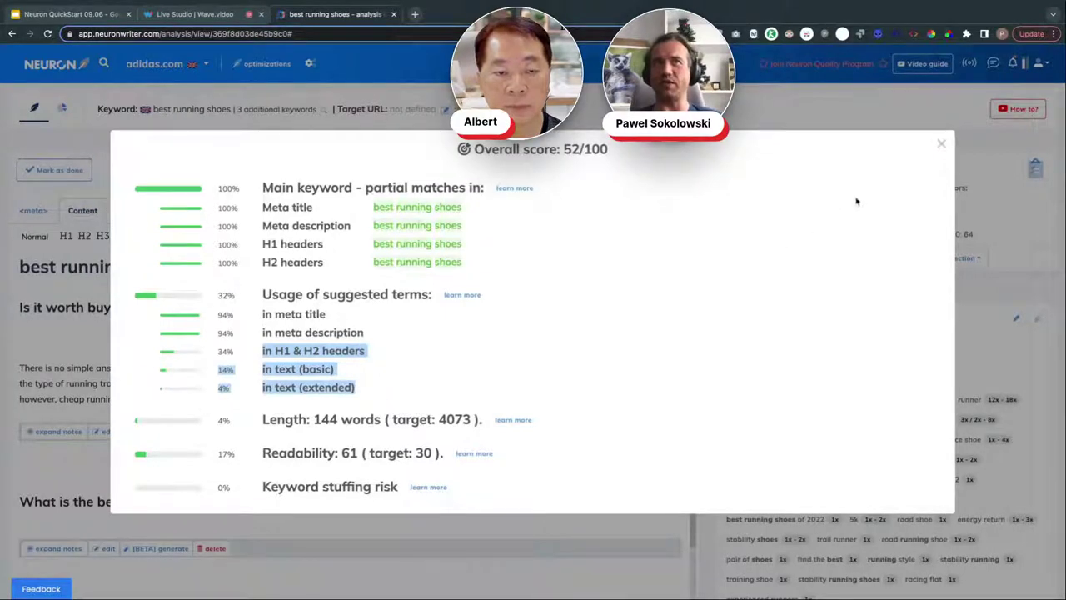
{"action": "left_click", "coordinate": [941, 148]}
- Generate an AI paragraph for the heading "What is the best running shoe for me?" with the suggested terms and insert it
{"action": "scroll", "coordinate": [311, 499], "scroll_direction": "down", "scroll_amount": 2}
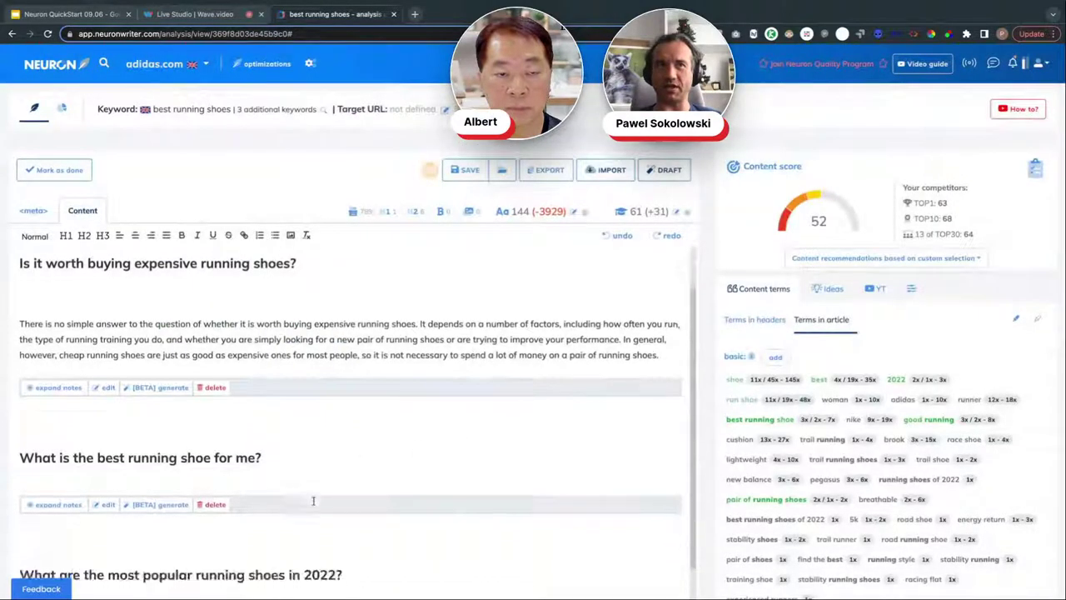
{"action": "left_click", "coordinate": [134, 398]}
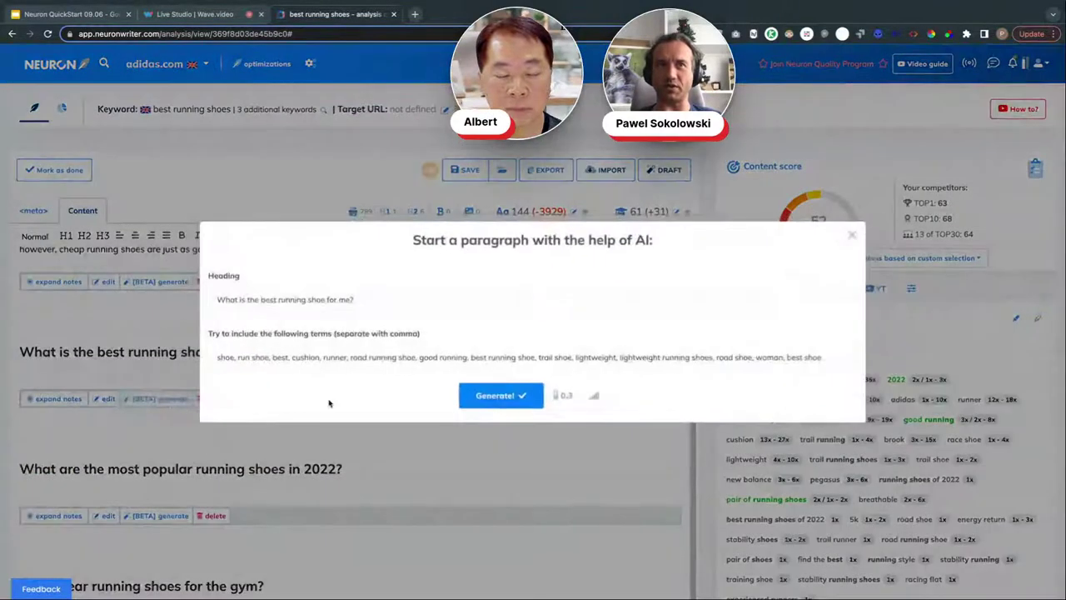
{"action": "left_click", "coordinate": [486, 397]}
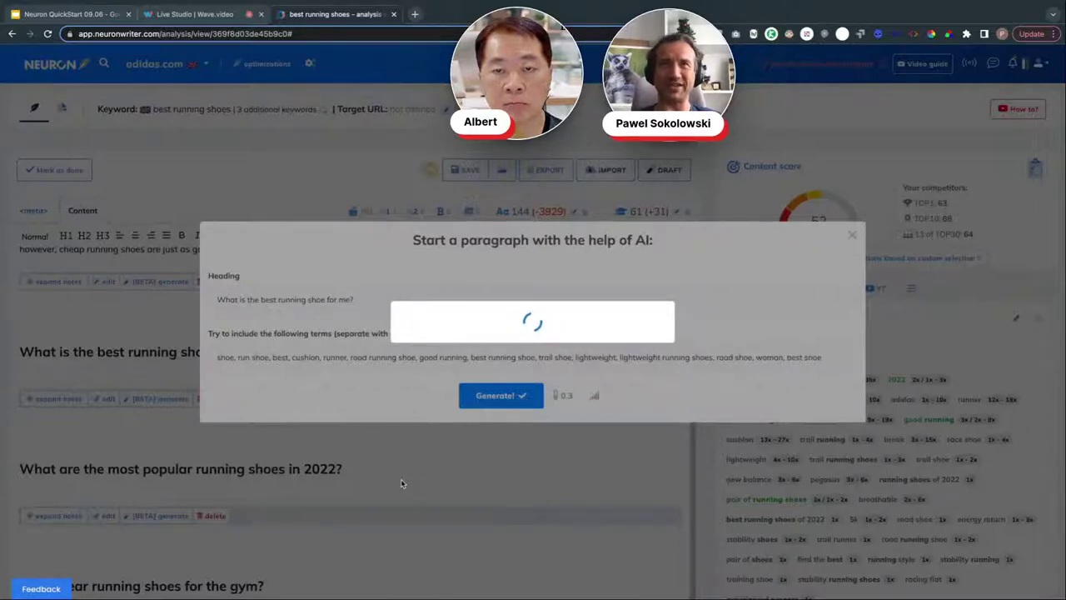
- Generate an AI paragraph for "What are the most popular running shoes in 2022?" with the suggested terms and insert it under that heading
{"action": "scroll", "coordinate": [255, 485], "scroll_direction": "down", "scroll_amount": 10}
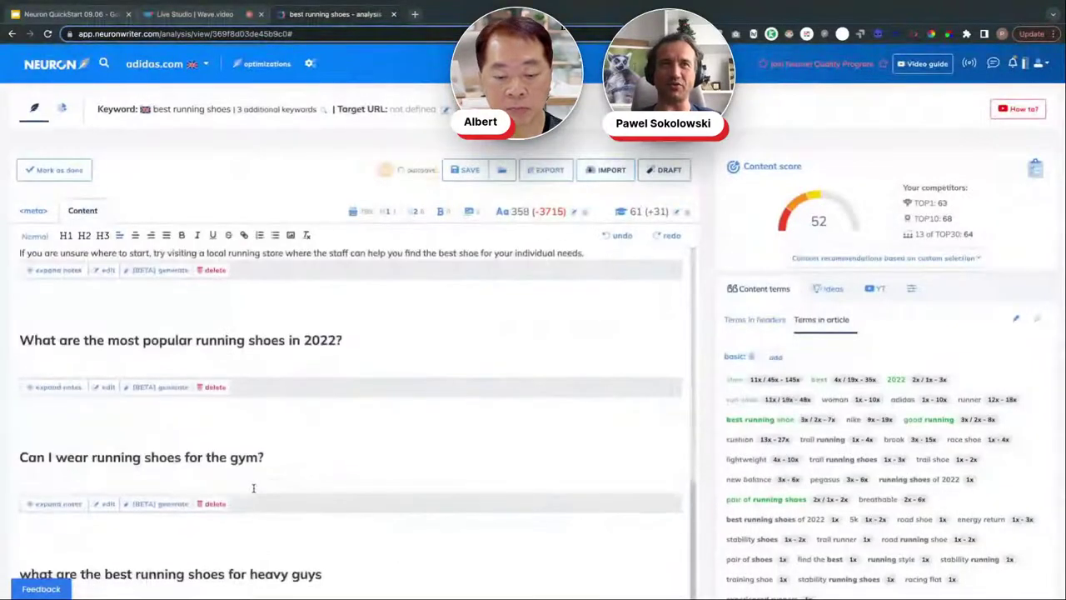
{"action": "left_click", "coordinate": [160, 381]}
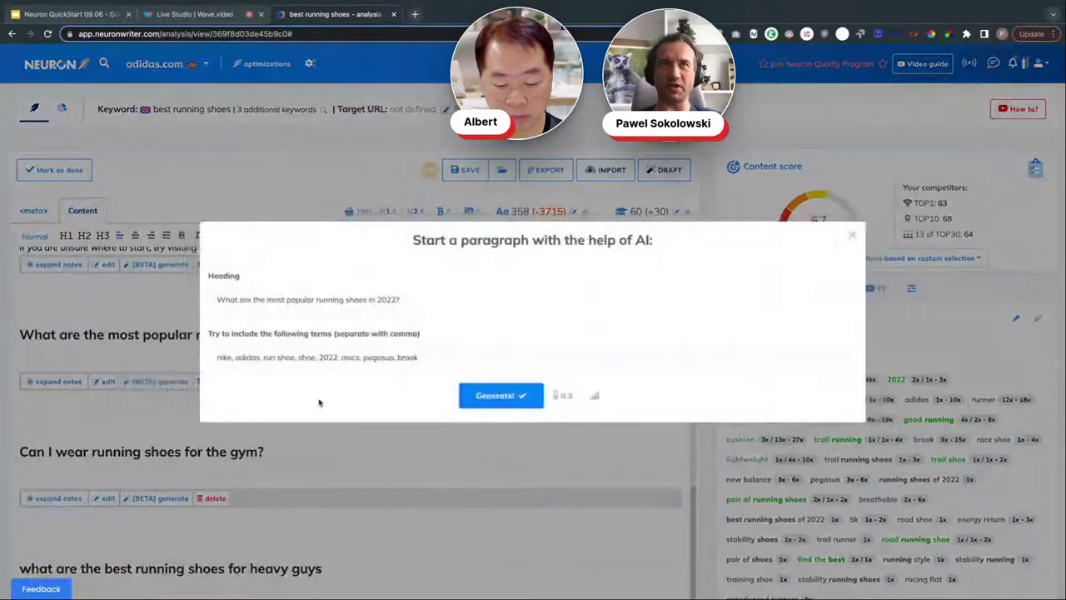
{"action": "left_click", "coordinate": [514, 397]}
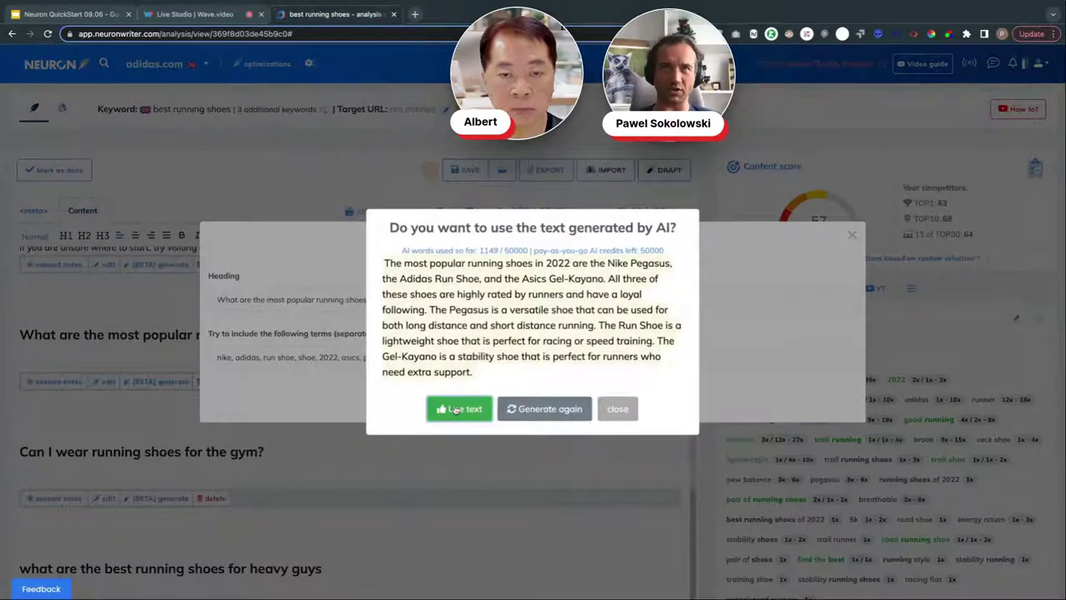
{"action": "left_click", "coordinate": [459, 407]}
- Generate an AI paragraph for "Can I wear running shoes for the gym?" with the suggested terms and use the text in the article
{"action": "scroll", "coordinate": [356, 479], "scroll_direction": "down", "scroll_amount": 10}
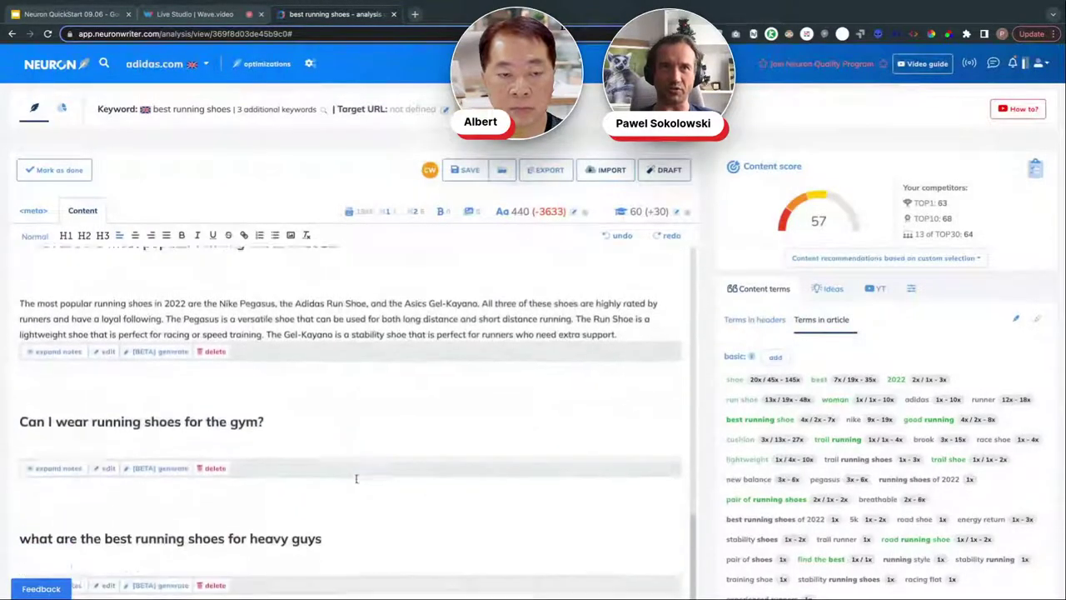
{"action": "left_click", "coordinate": [160, 465]}
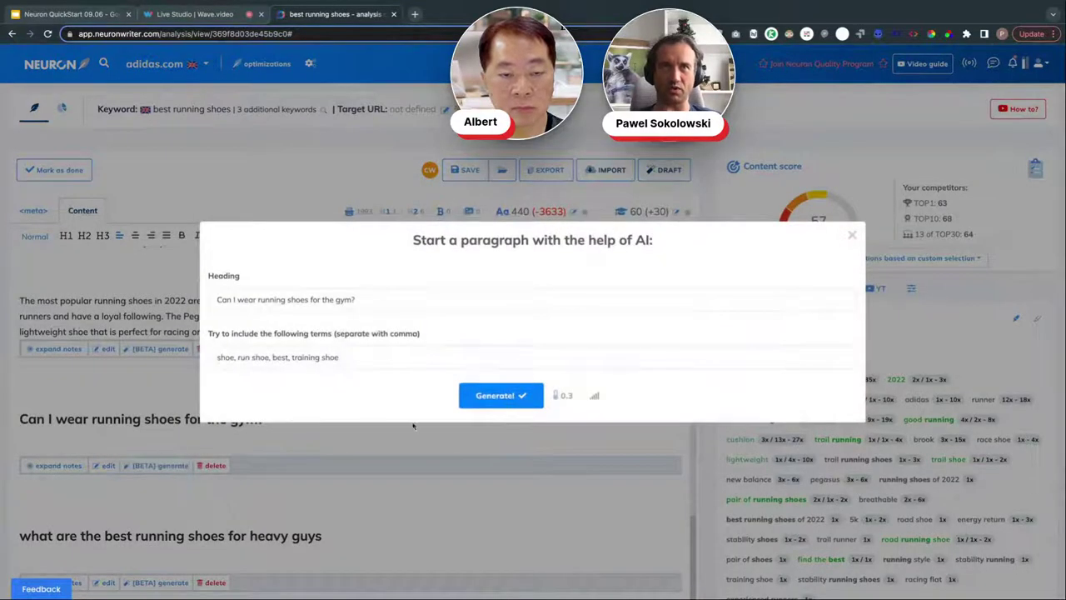
{"action": "left_click", "coordinate": [502, 398]}
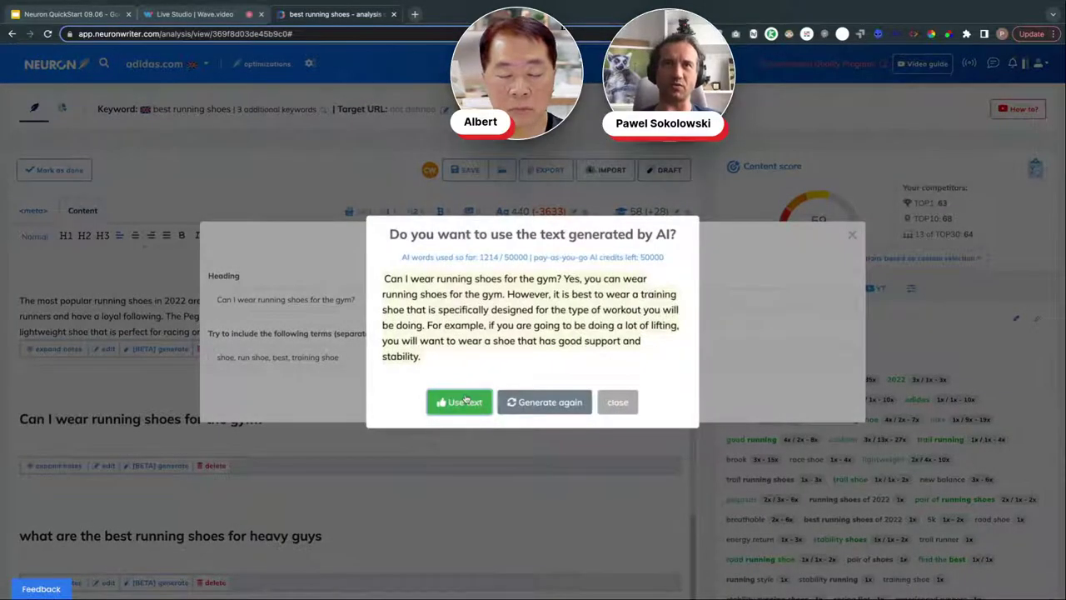
{"action": "left_click", "coordinate": [464, 396]}
{"action": "scroll", "coordinate": [510, 393], "scroll_direction": "down", "scroll_amount": 10}
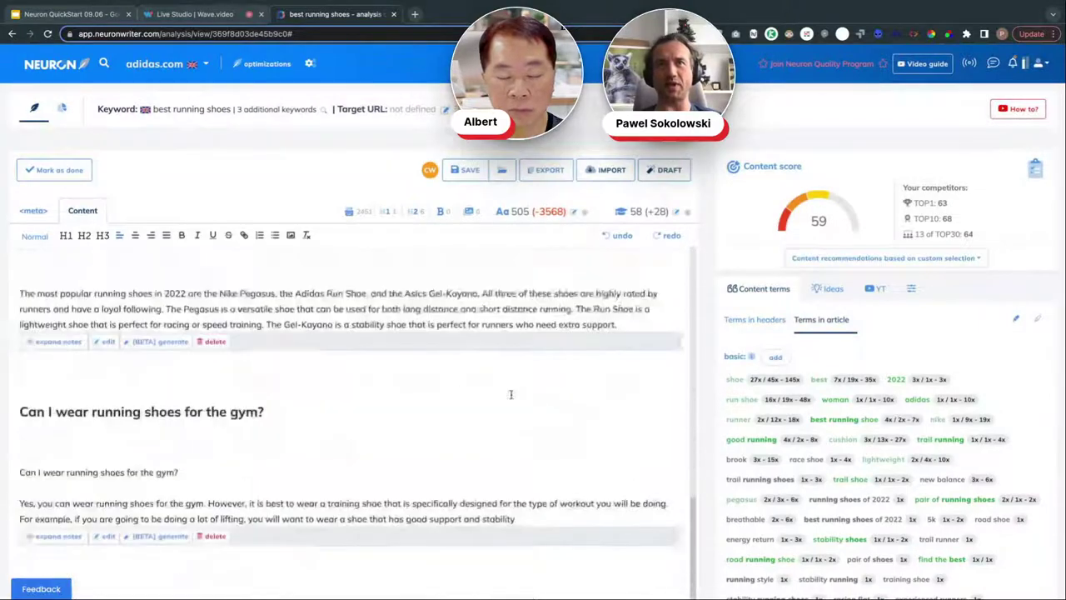
{"action": "scroll", "coordinate": [510, 394], "scroll_direction": "down", "scroll_amount": 3}
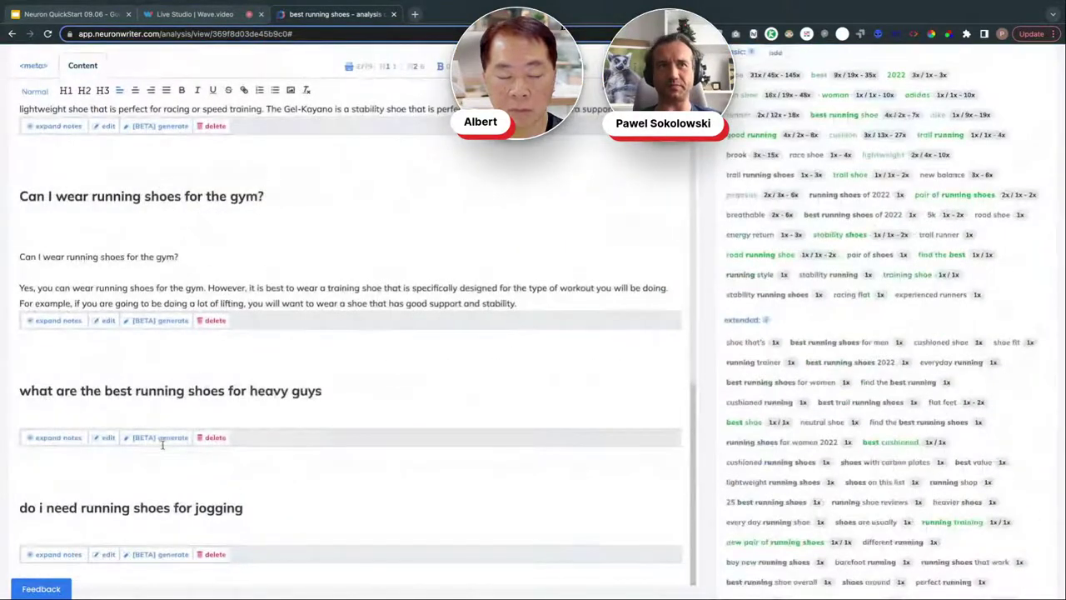
{"action": "left_click", "coordinate": [162, 439]}
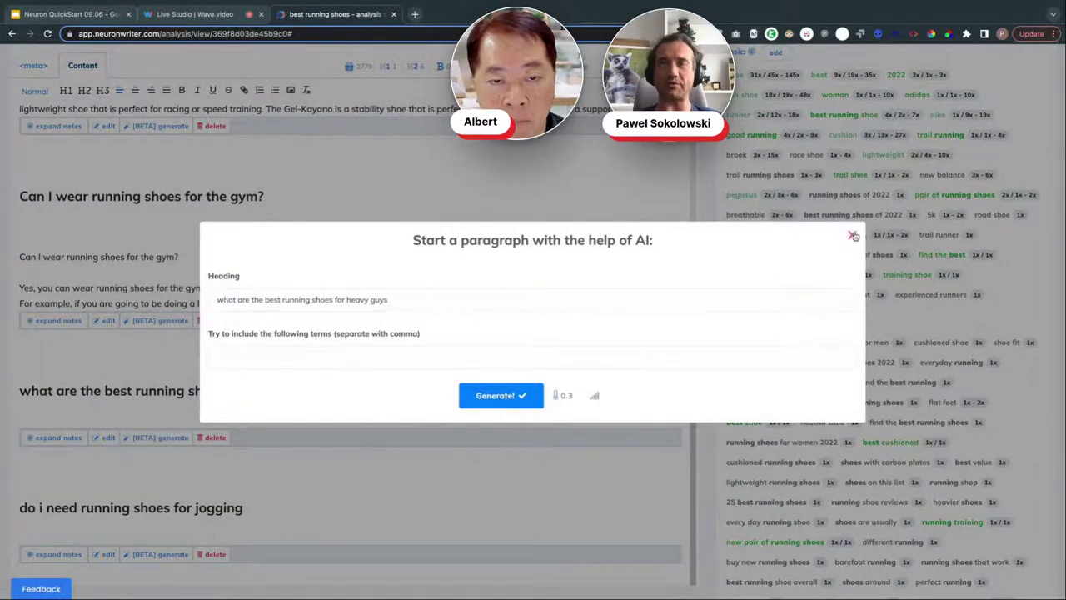
{"action": "left_click", "coordinate": [344, 360]}
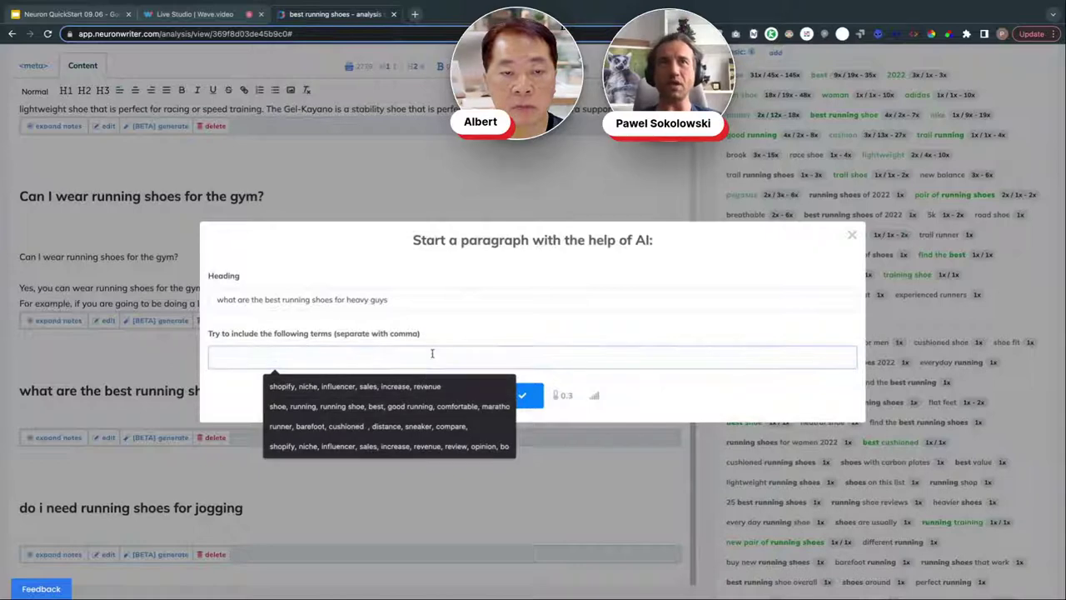
{"action": "left_click", "coordinate": [583, 336]}
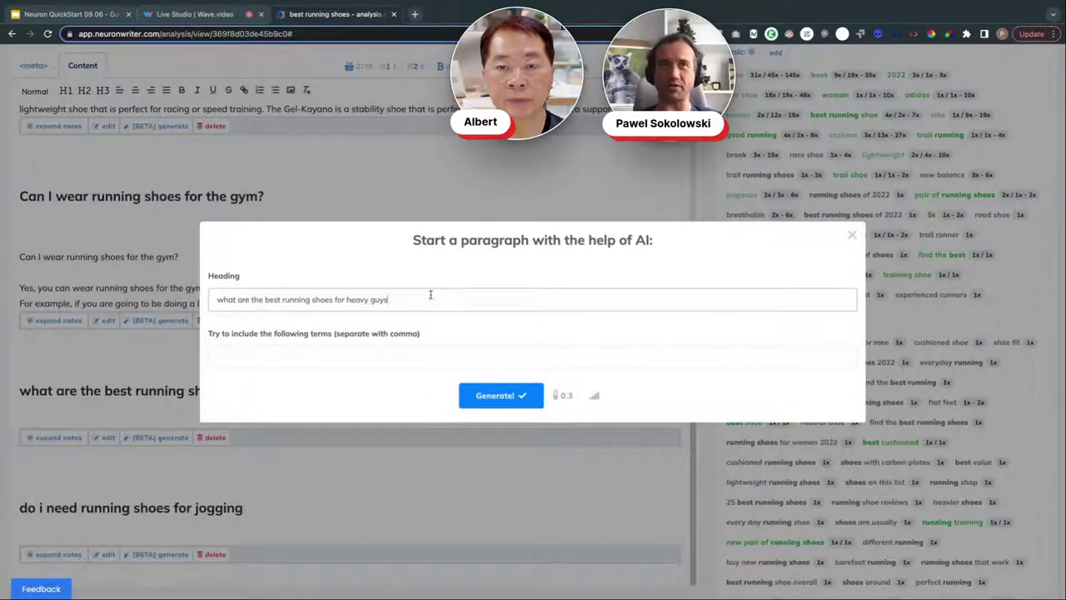
{"action": "left_click", "coordinate": [851, 238]}
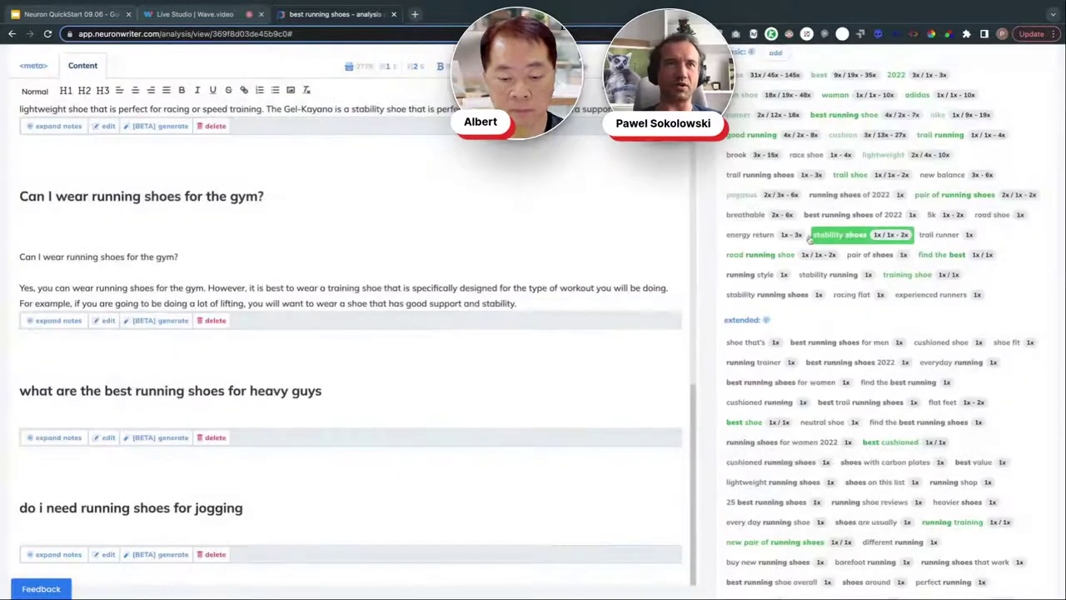
- Review the content score details again, checking suggested term usage, length and readability after the added paragraphs
{"action": "scroll", "coordinate": [507, 358], "scroll_direction": "up", "scroll_amount": 2}
{"action": "scroll", "coordinate": [507, 358], "scroll_direction": "up", "scroll_amount": 10}
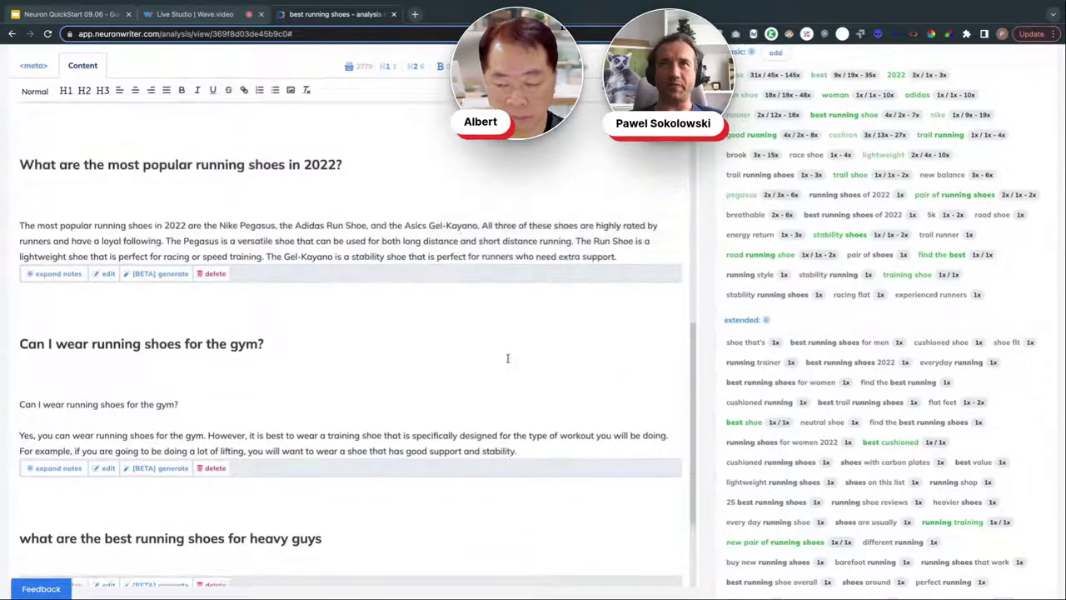
{"action": "scroll", "coordinate": [507, 358], "scroll_direction": "up", "scroll_amount": 2}
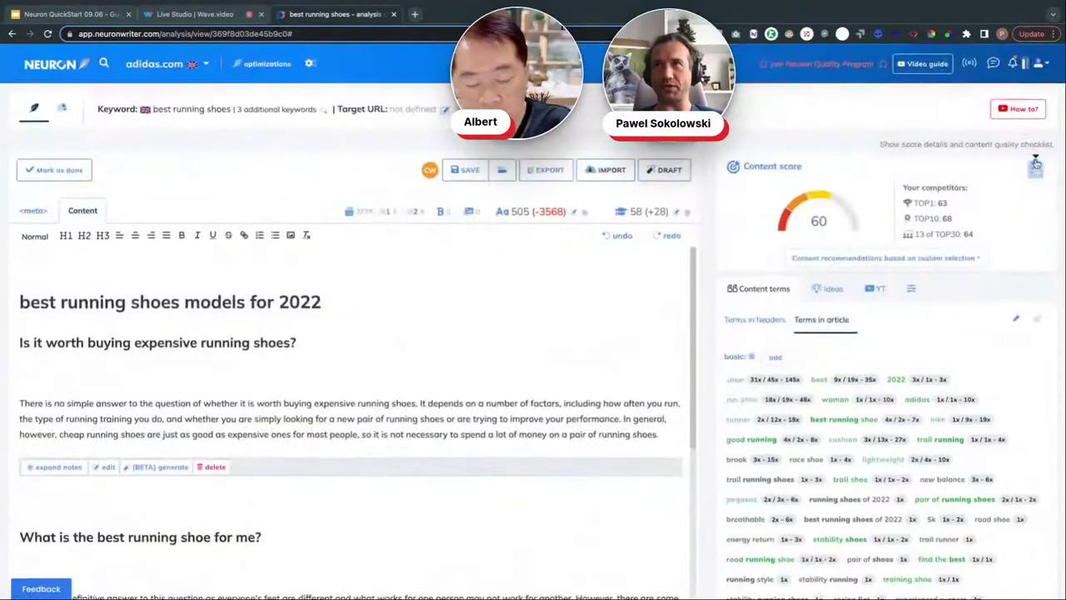
{"action": "left_click", "coordinate": [818, 221]}
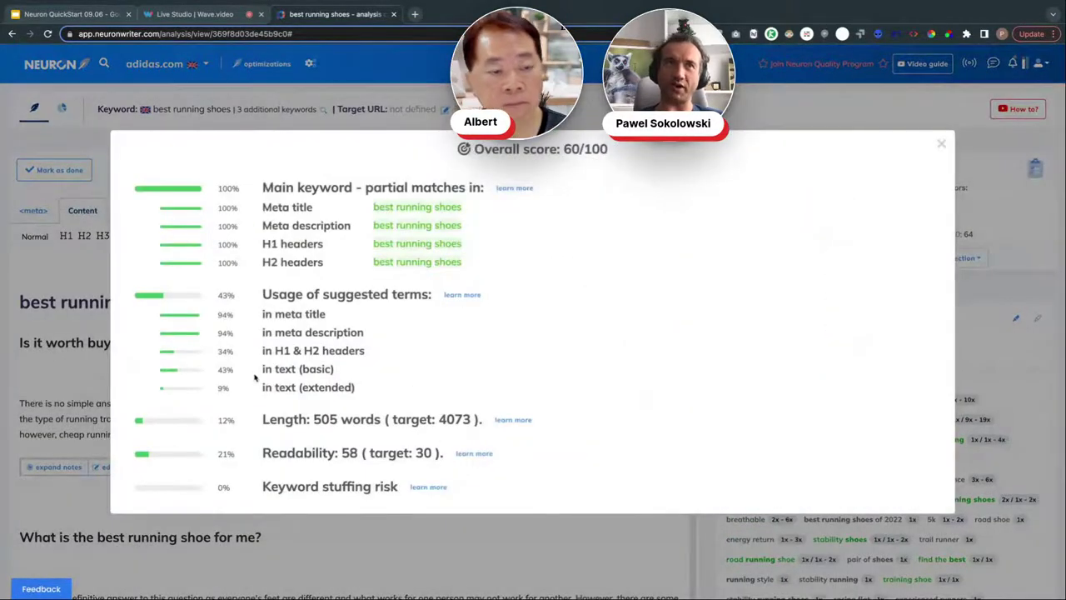
{"action": "right_click", "coordinate": [218, 294]}
{"action": "left_click", "coordinate": [242, 300]}
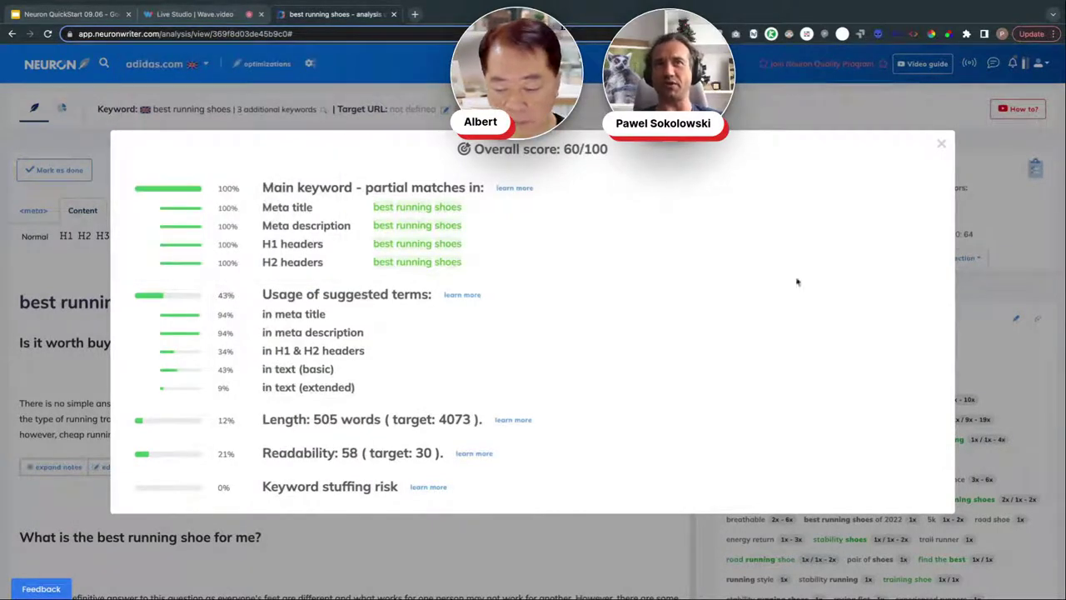
{"action": "left_click", "coordinate": [939, 147]}
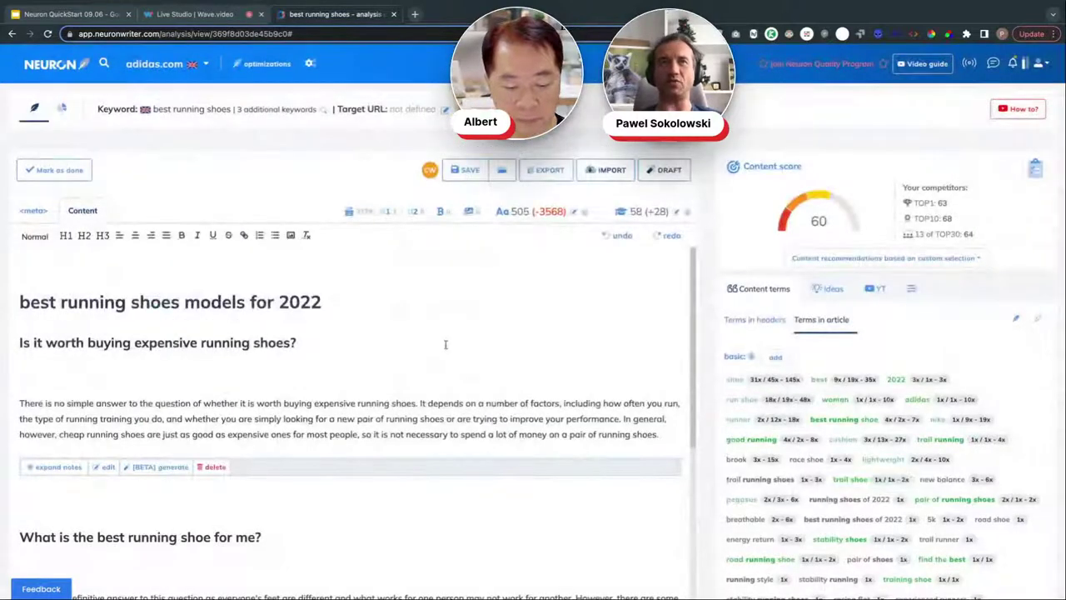
- Examine the suggested H1 and H2 header terms and view the competitors' usage examples for "flat feet"
{"action": "left_click", "coordinate": [754, 320]}
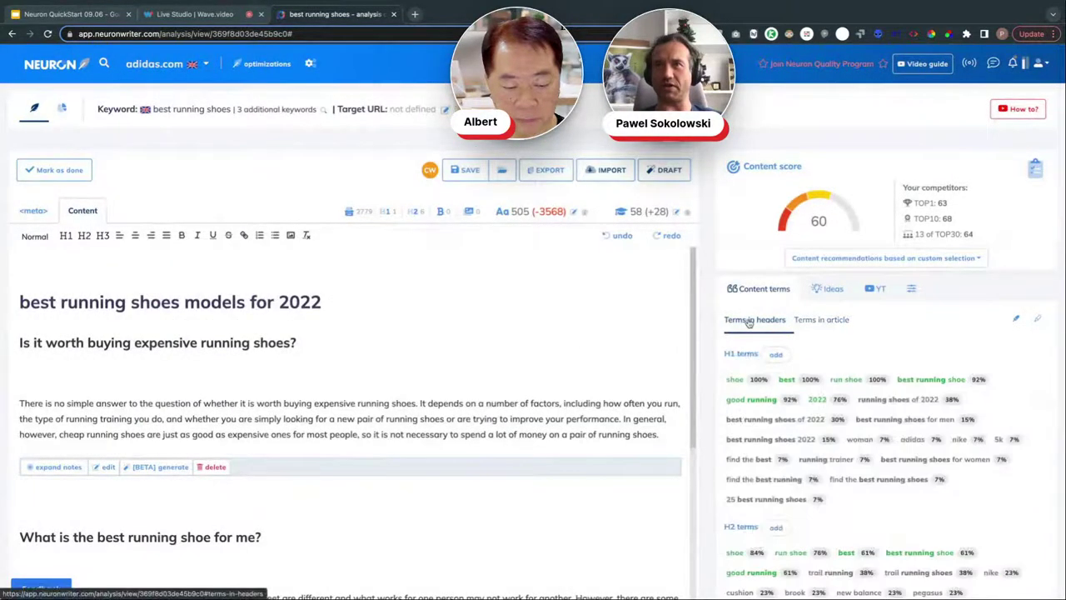
{"action": "scroll", "coordinate": [841, 404], "scroll_direction": "down", "scroll_amount": 2}
{"action": "scroll", "coordinate": [841, 404], "scroll_direction": "down", "scroll_amount": 2}
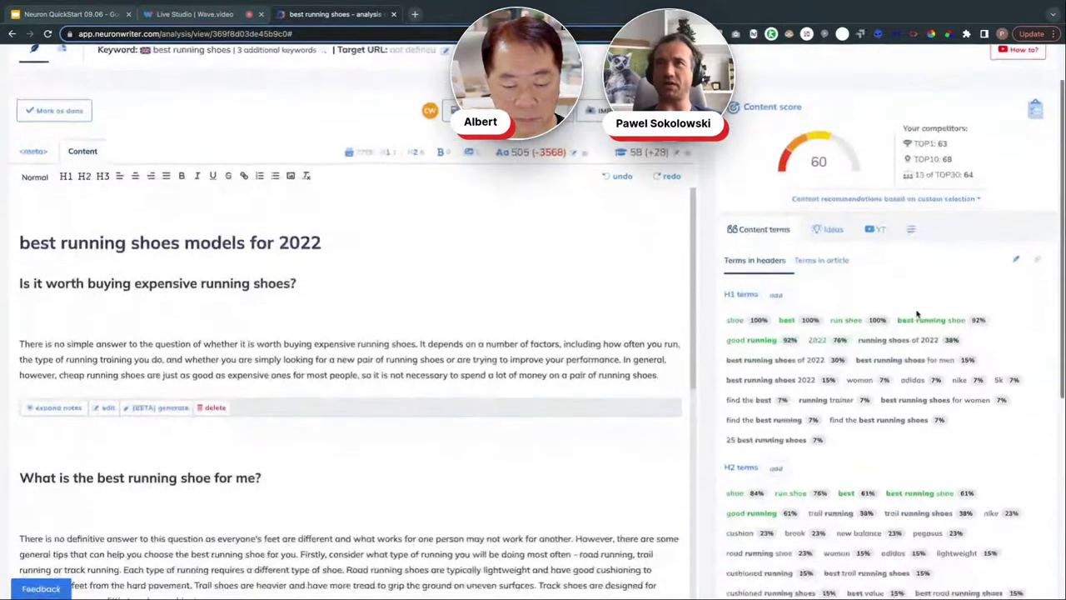
{"action": "scroll", "coordinate": [835, 443], "scroll_direction": "down", "scroll_amount": 8}
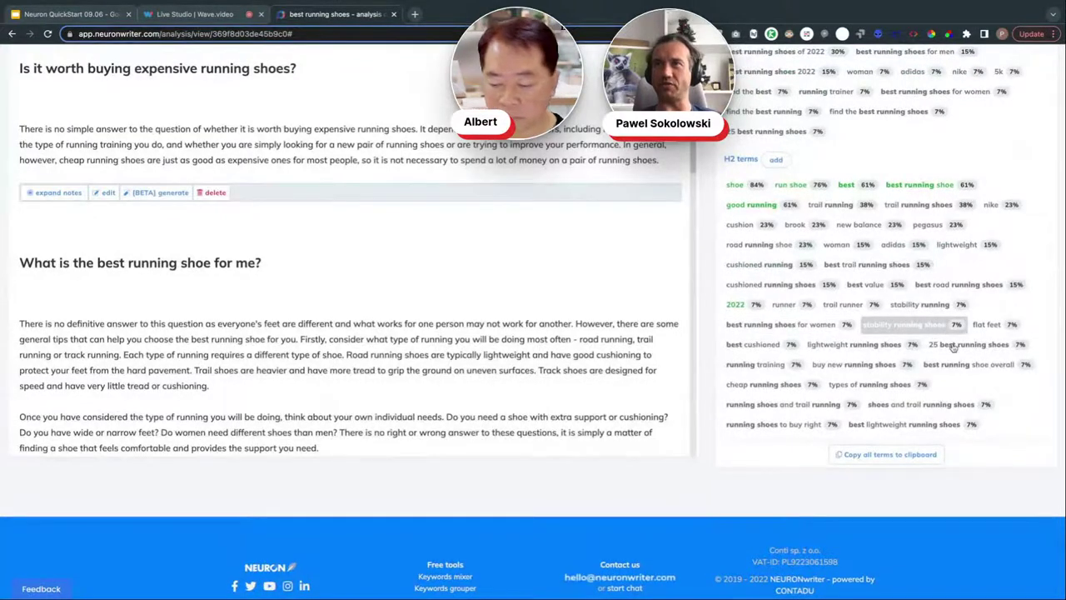
{"action": "left_click", "coordinate": [989, 325]}
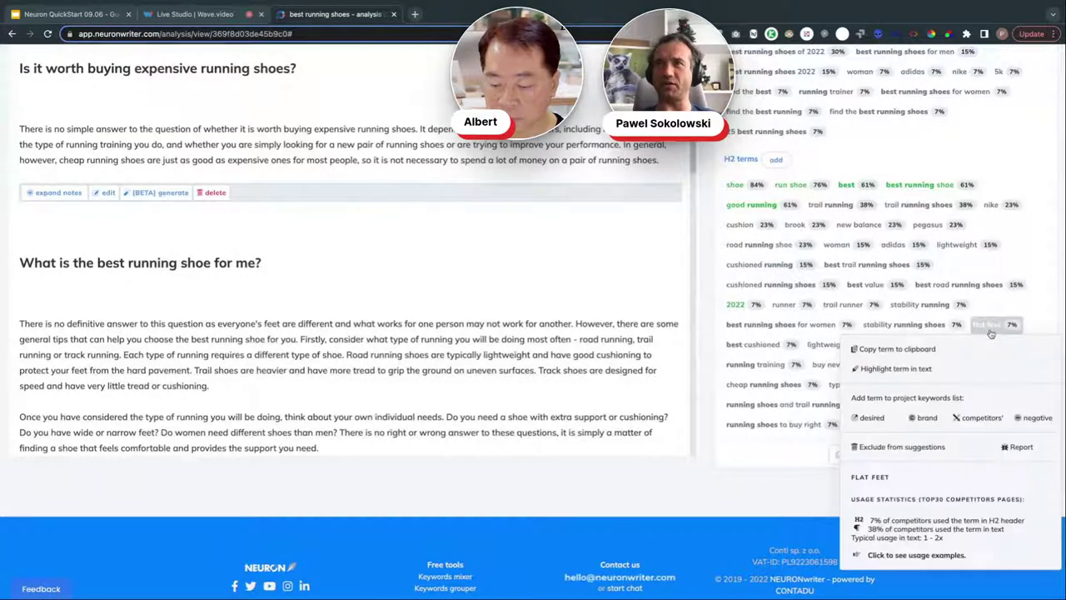
{"action": "left_click", "coordinate": [930, 535]}
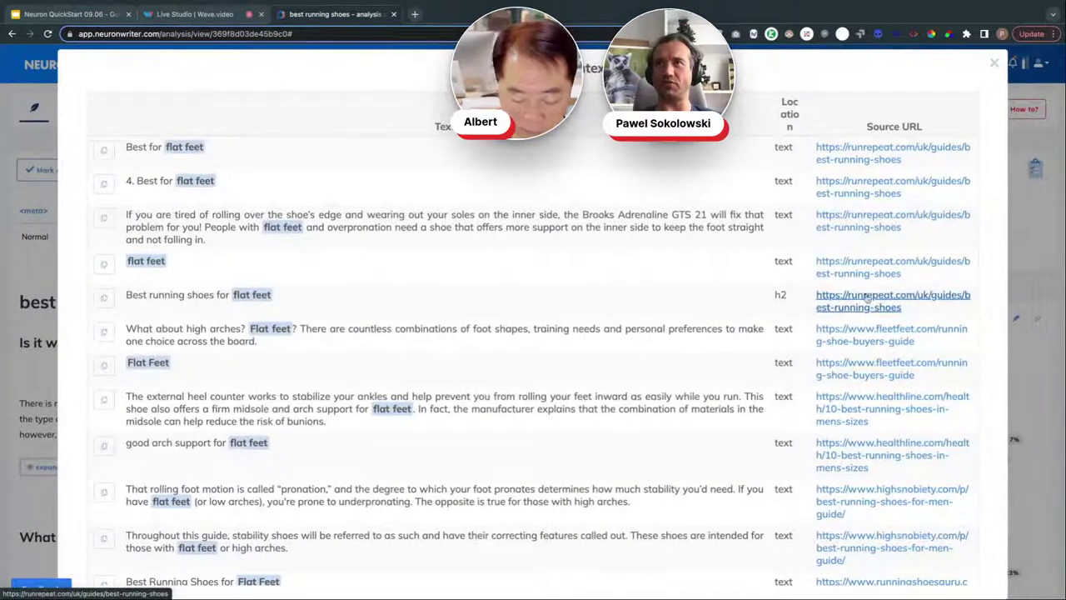
{"action": "scroll", "coordinate": [726, 345], "scroll_direction": "down", "scroll_amount": 1}
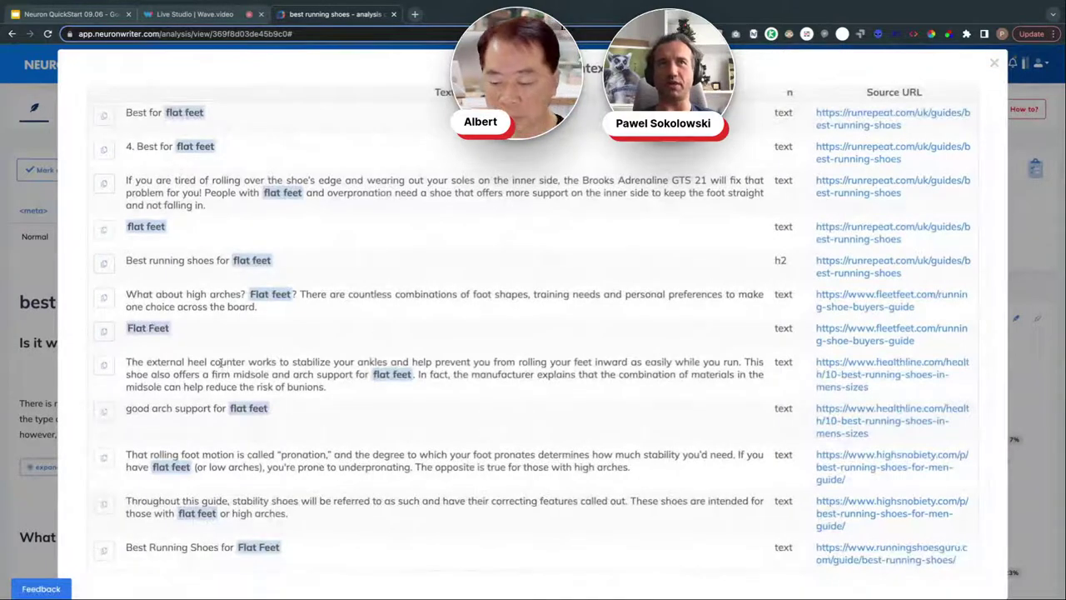
{"action": "scroll", "coordinate": [128, 200], "scroll_direction": "up", "scroll_amount": 1}
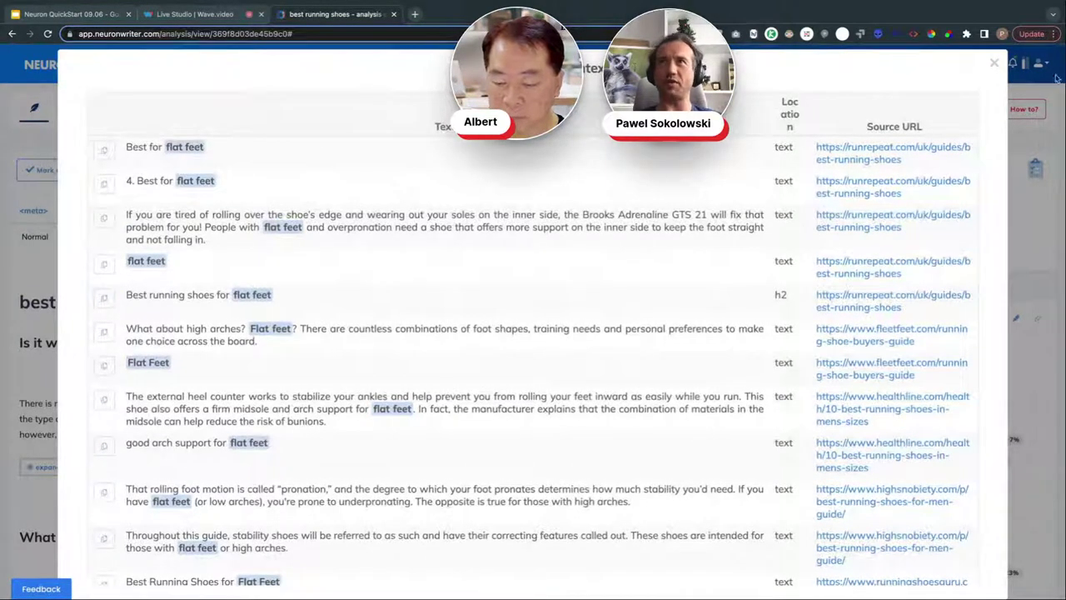
{"action": "left_click", "coordinate": [994, 64]}
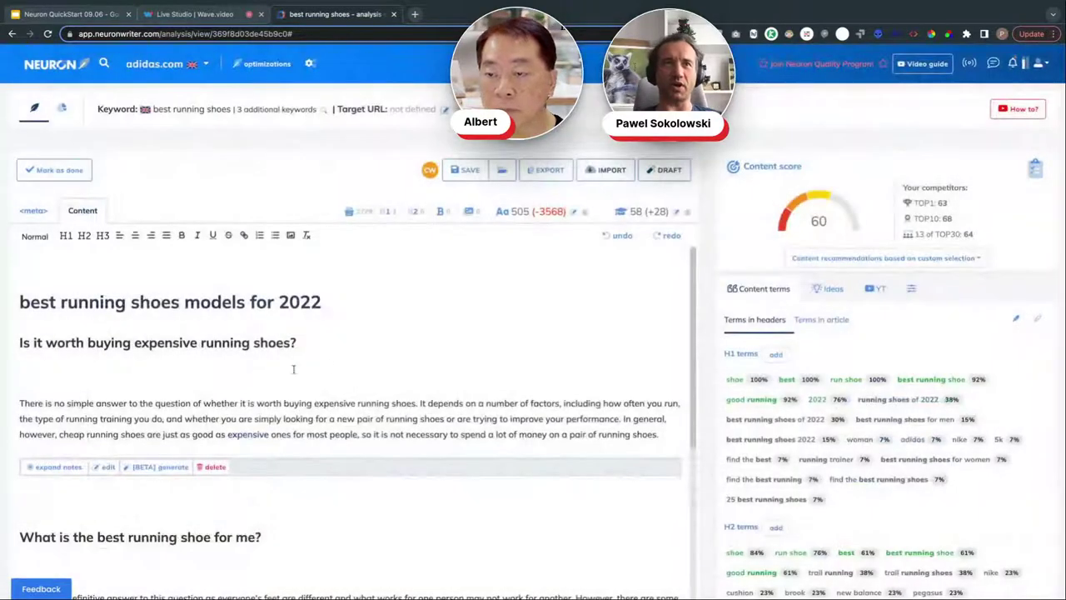
- Add the line "Best running shoes for flat feet" between the expensive running shoes section and the heading "What is the best running shoe for me?"
{"action": "left_click", "coordinate": [179, 492]}
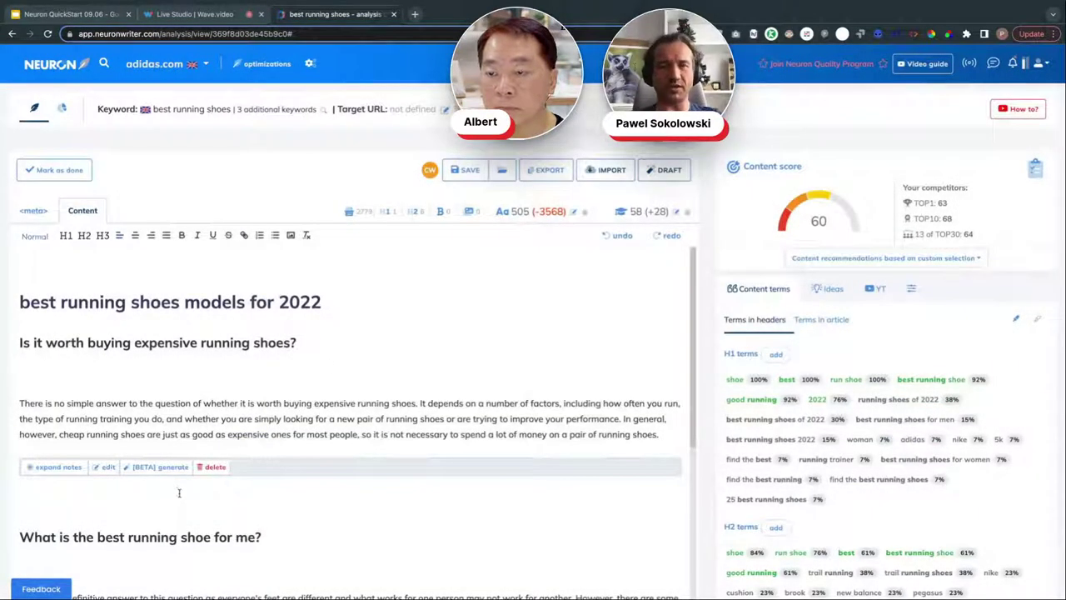
{"action": "key", "text": "Return"}
{"action": "type", "text": "Best running shoes for flat feet"}
{"action": "key", "text": "Return"}
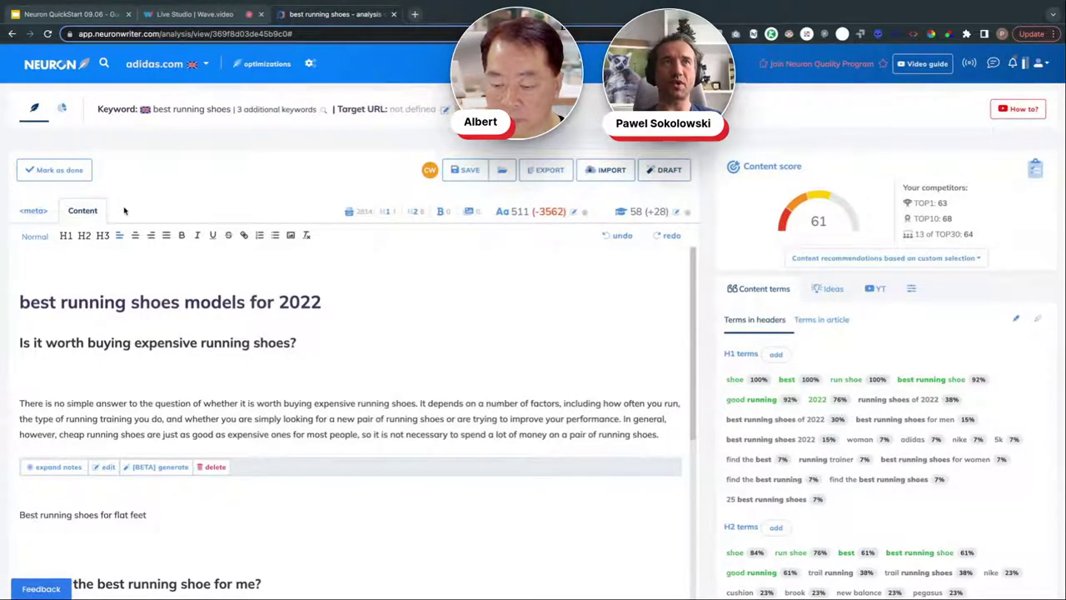
- Format the line "Best running shoes for flat feet" as an H2 heading and look over the suggested header terms
{"action": "left_click", "coordinate": [84, 235]}
{"action": "scroll", "coordinate": [952, 467], "scroll_direction": "down", "scroll_amount": 1}
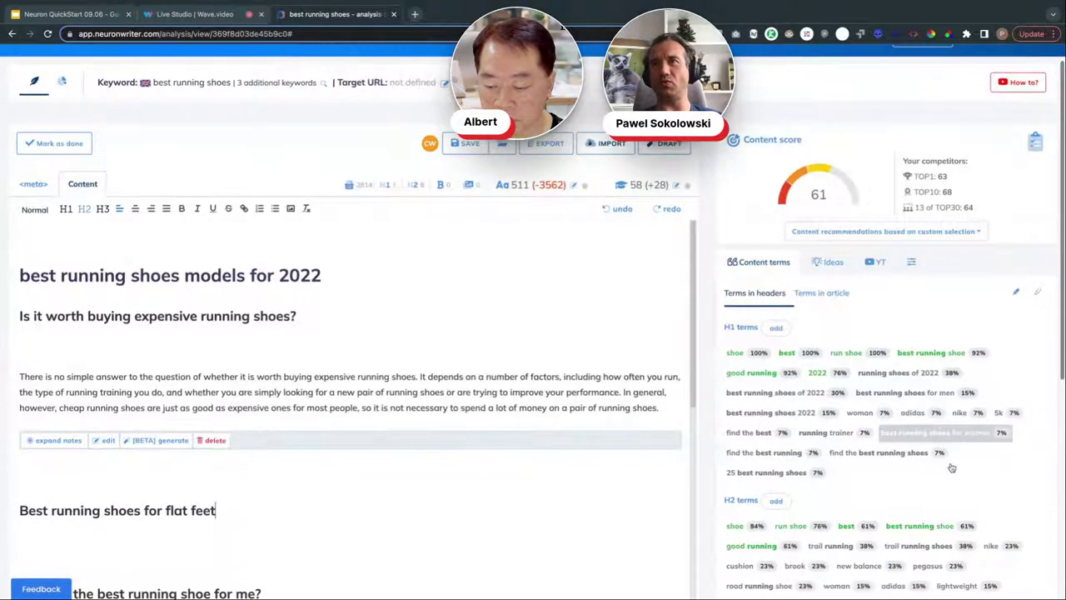
{"action": "scroll", "coordinate": [951, 467], "scroll_direction": "down", "scroll_amount": 5}
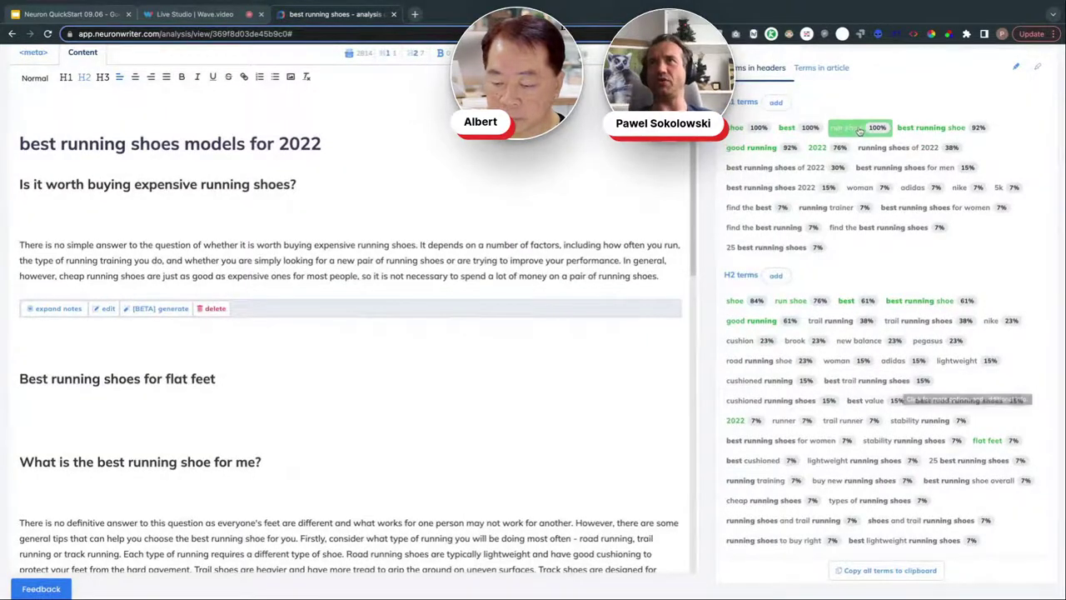
{"action": "scroll", "coordinate": [859, 130], "scroll_direction": "up", "scroll_amount": 3}
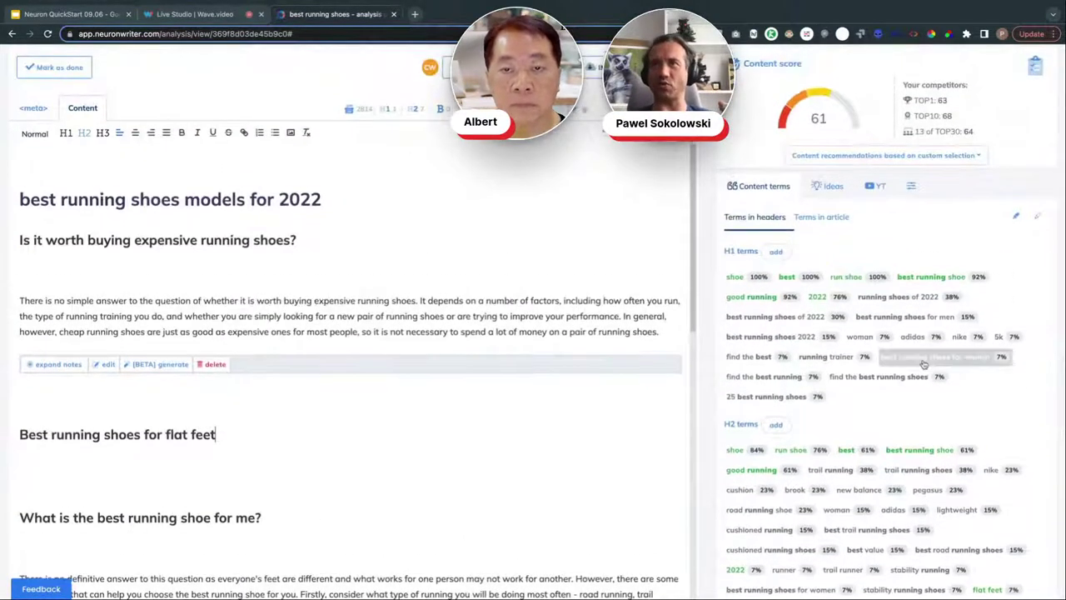
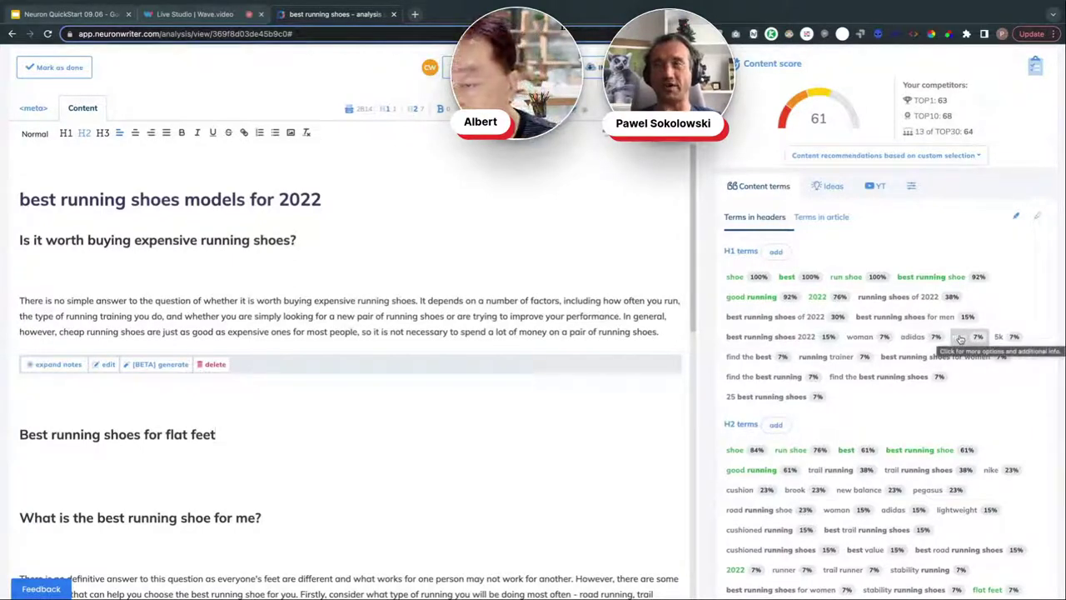
- Exclude the H1 term "nike" from suggestions and check the manually excluded terms against the suggested header terms
{"action": "left_click", "coordinate": [960, 337]}
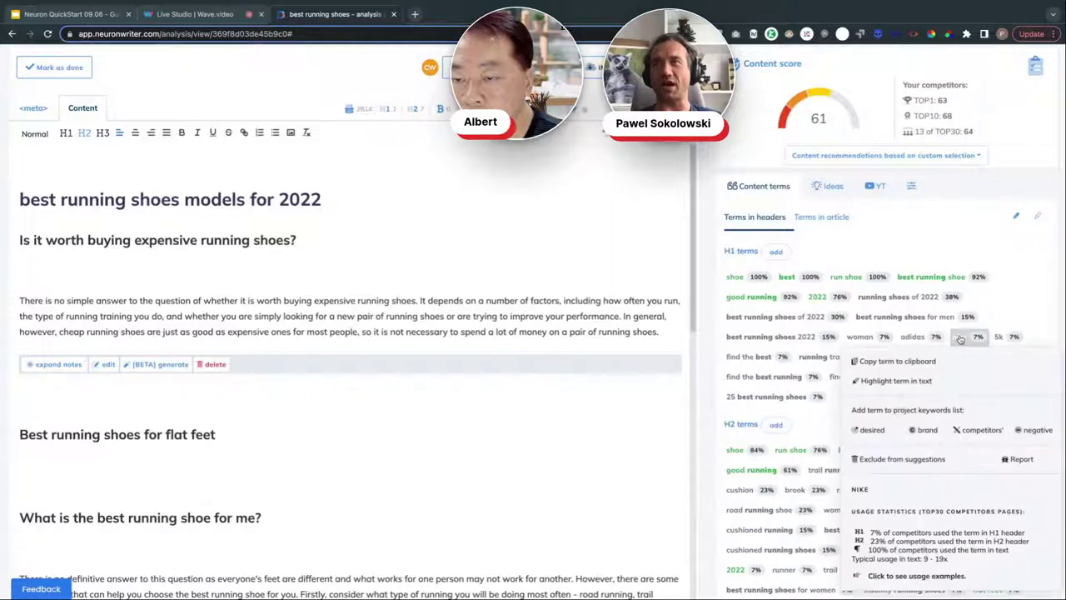
{"action": "left_click", "coordinate": [923, 464]}
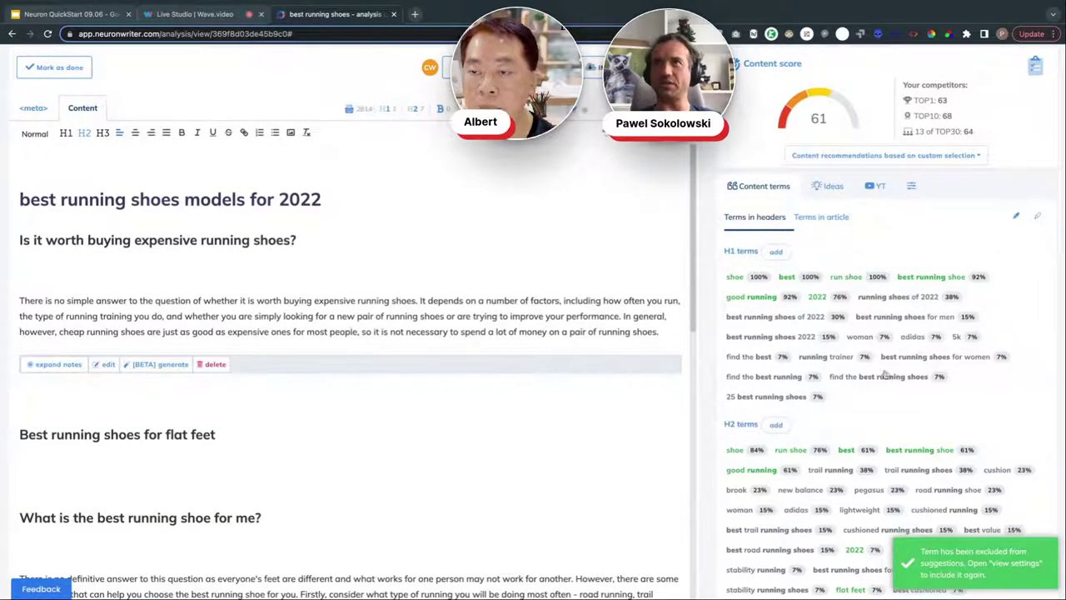
{"action": "left_click", "coordinate": [911, 186]}
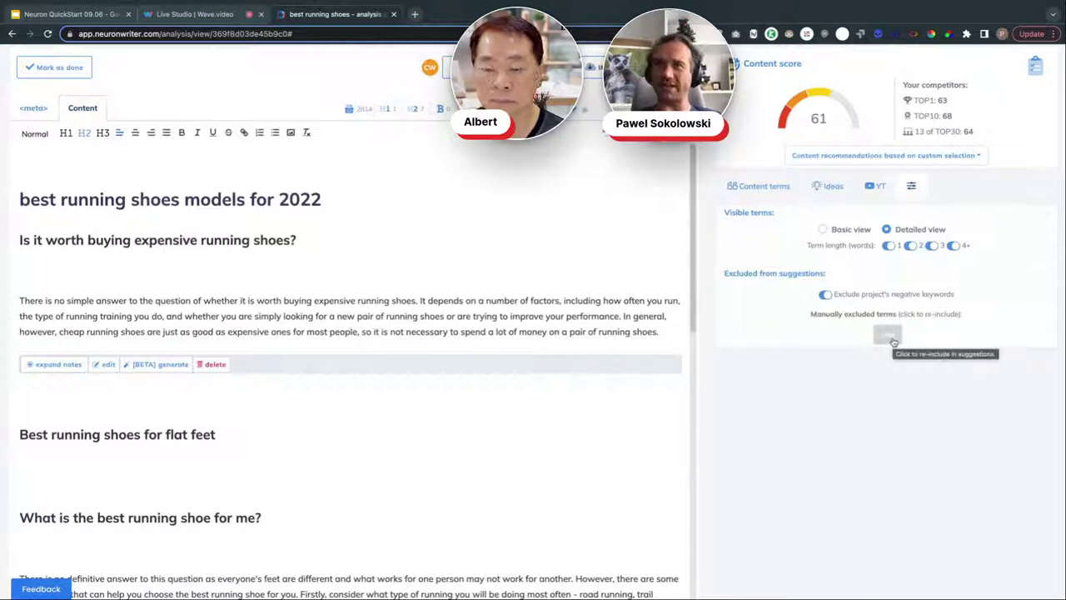
{"action": "left_click", "coordinate": [768, 186]}
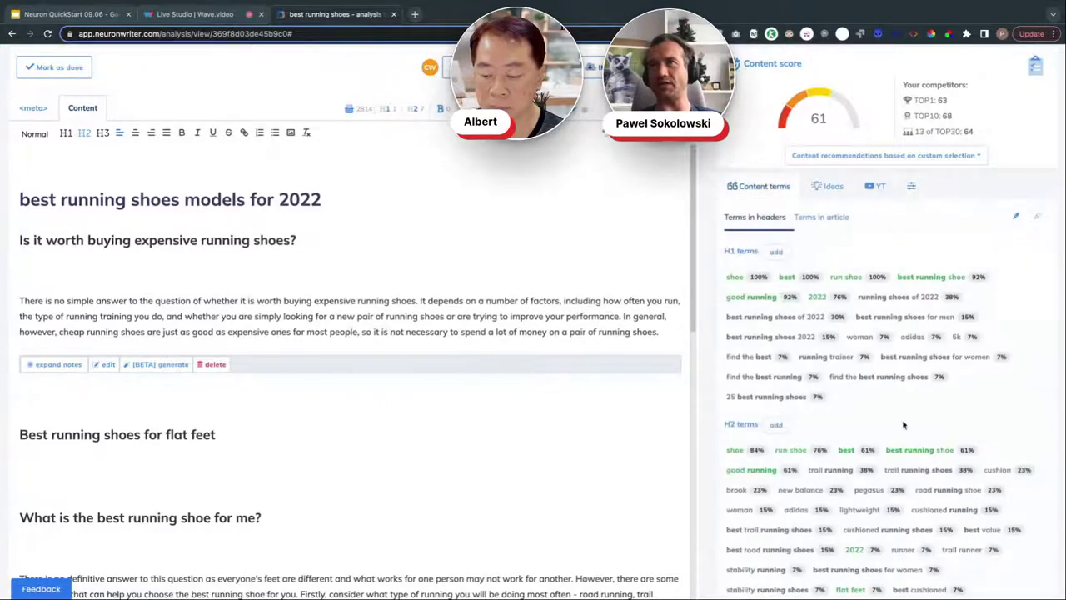
{"action": "left_click", "coordinate": [911, 185]}
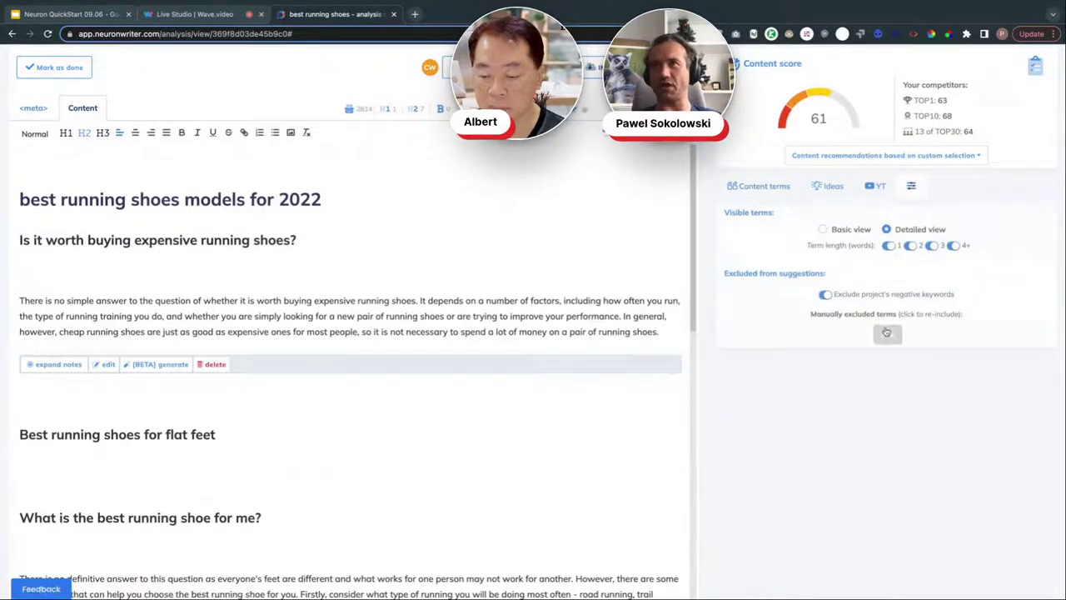
{"action": "left_click", "coordinate": [759, 187]}
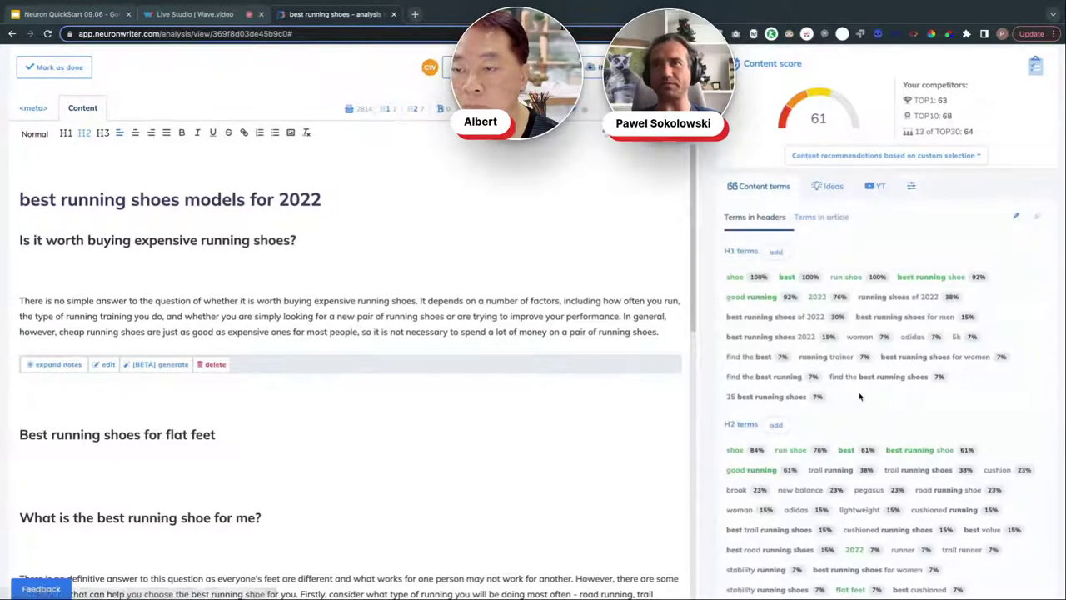
{"action": "scroll", "coordinate": [860, 396], "scroll_direction": "down", "scroll_amount": 3}
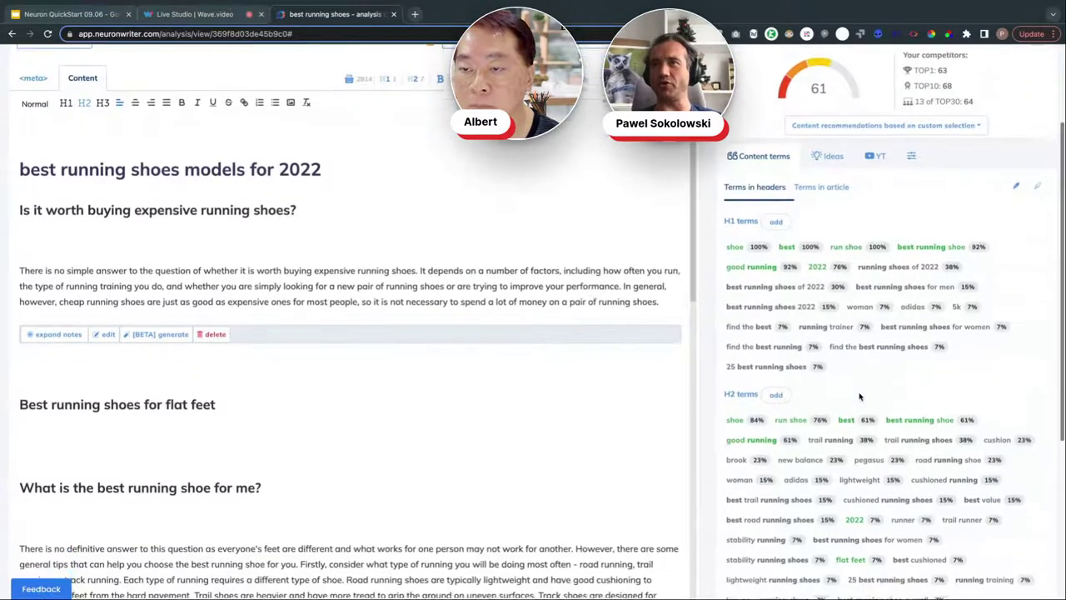
{"action": "scroll", "coordinate": [860, 396], "scroll_direction": "up", "scroll_amount": 5}
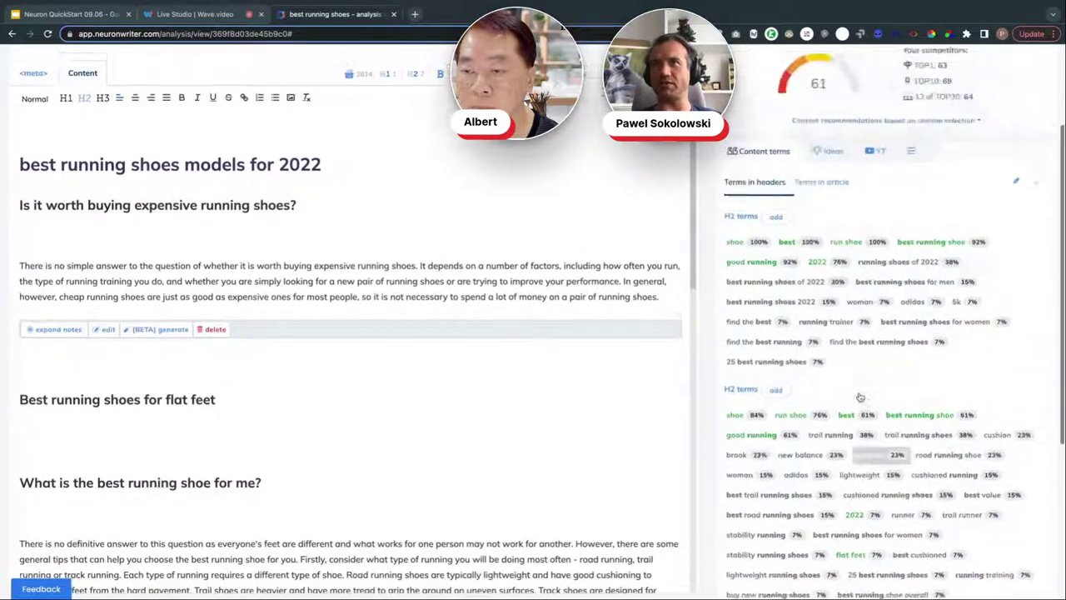
- Re-include the manually excluded term "nike" in the suggestions and return to the content terms
{"action": "left_click", "coordinate": [910, 245]}
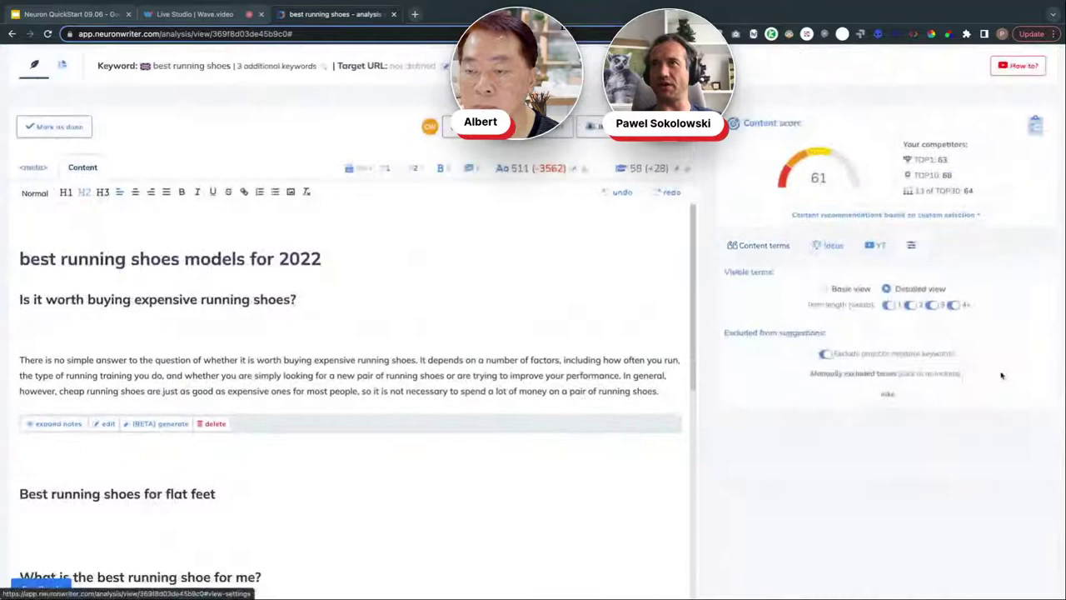
{"action": "left_click", "coordinate": [888, 395]}
{"action": "left_click", "coordinate": [765, 245]}
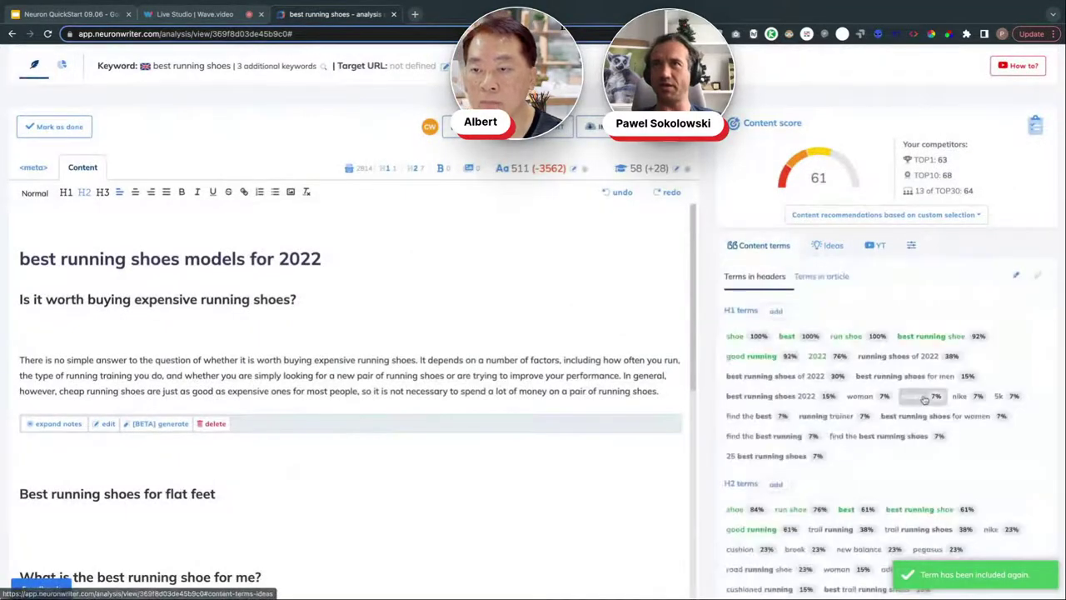
- Add the suggested term "nike" to the project's negative keywords list
{"action": "mouse_move", "coordinate": [963, 400]}
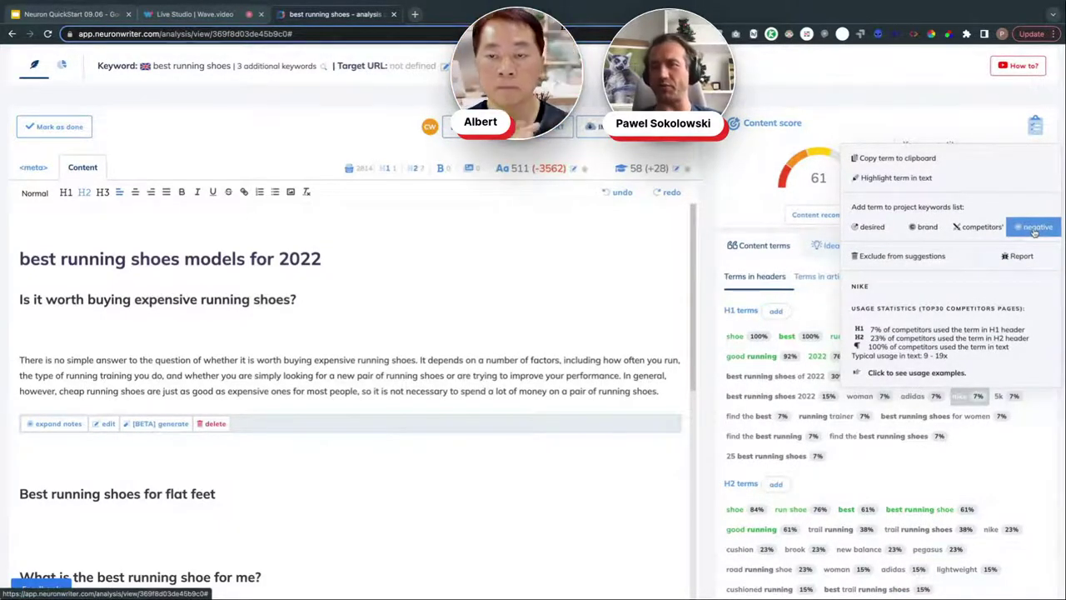
{"action": "scroll", "coordinate": [236, 123], "scroll_direction": "up", "scroll_amount": 1}
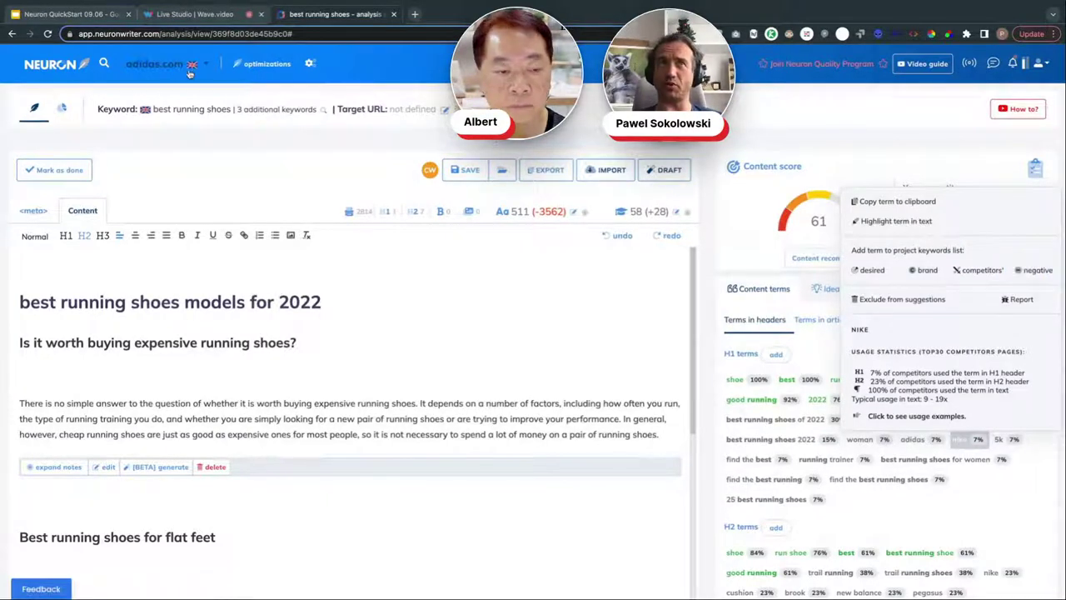
{"action": "left_click", "coordinate": [1036, 271]}
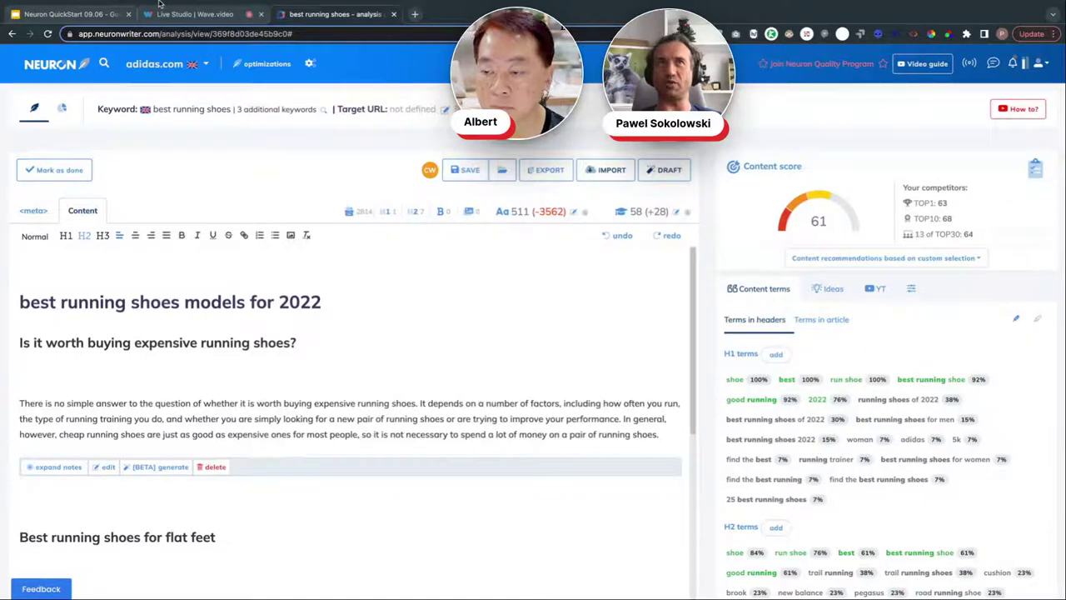
- Review the negative keywords in the adidas.com project's keyword settings and close the settings without changes
{"action": "left_click", "coordinate": [311, 66]}
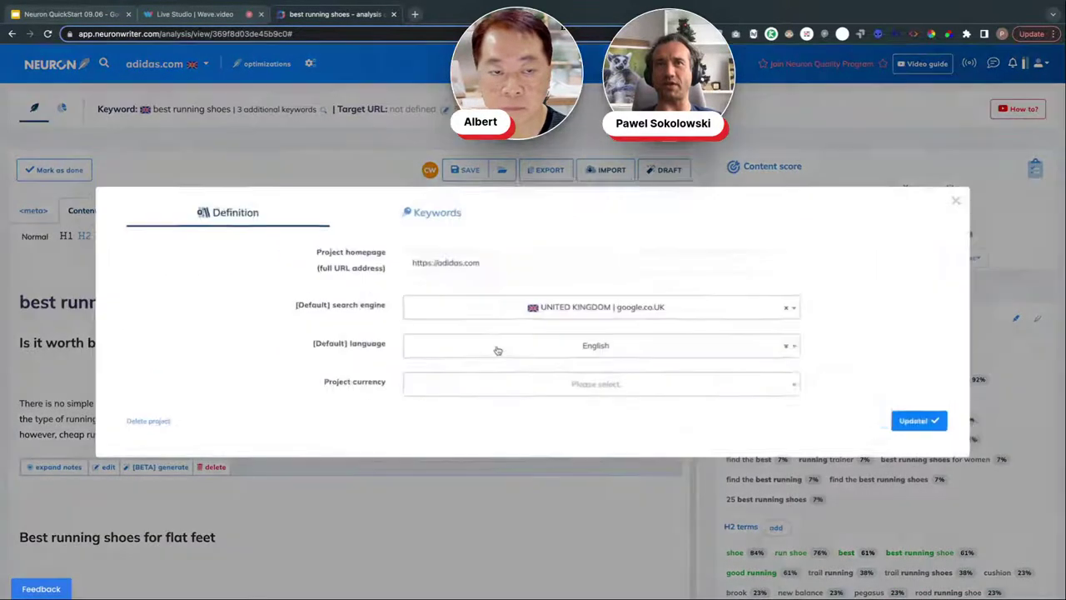
{"action": "left_click", "coordinate": [434, 216]}
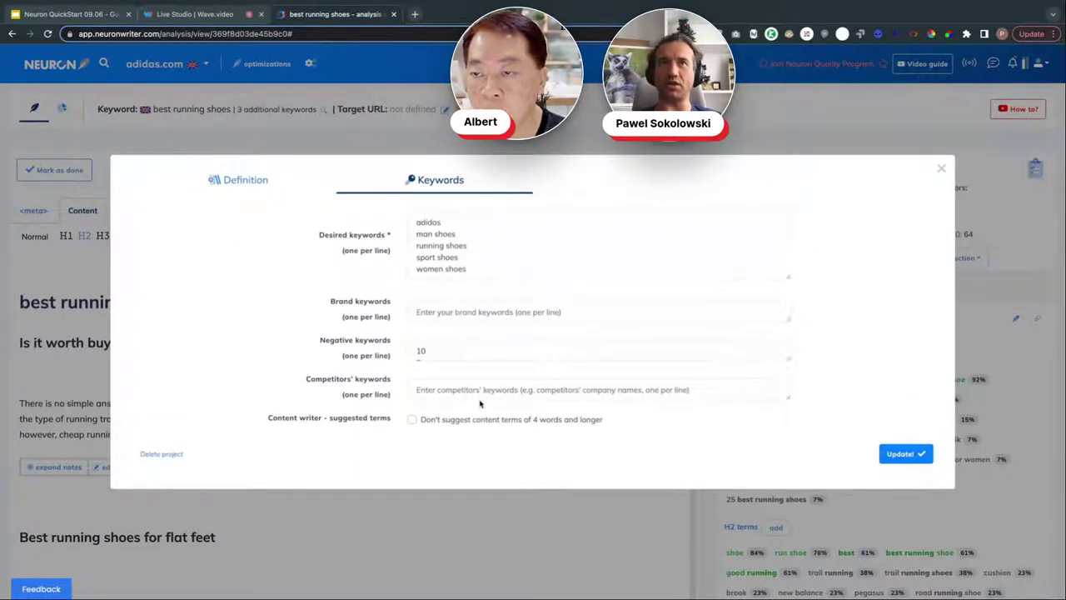
{"action": "scroll", "coordinate": [465, 348], "scroll_direction": "down", "scroll_amount": 5}
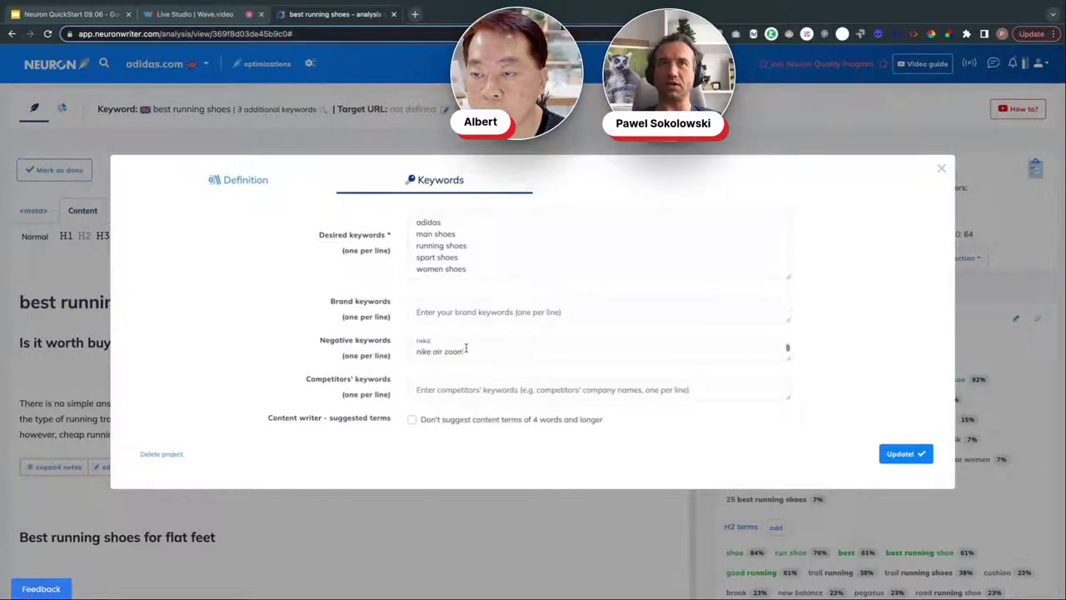
{"action": "right_click", "coordinate": [443, 352]}
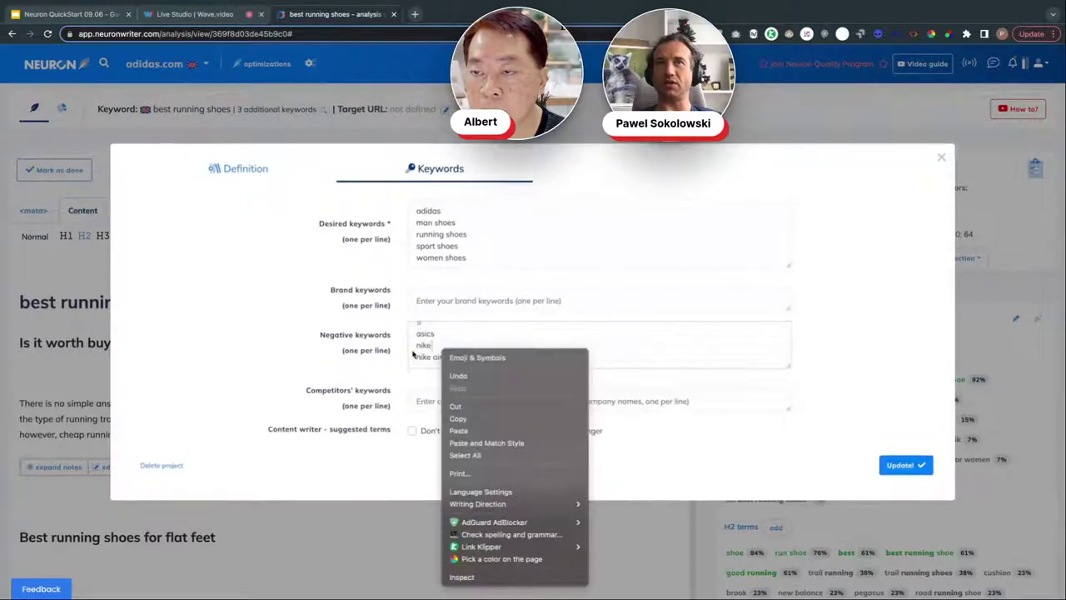
{"action": "left_click", "coordinate": [438, 353]}
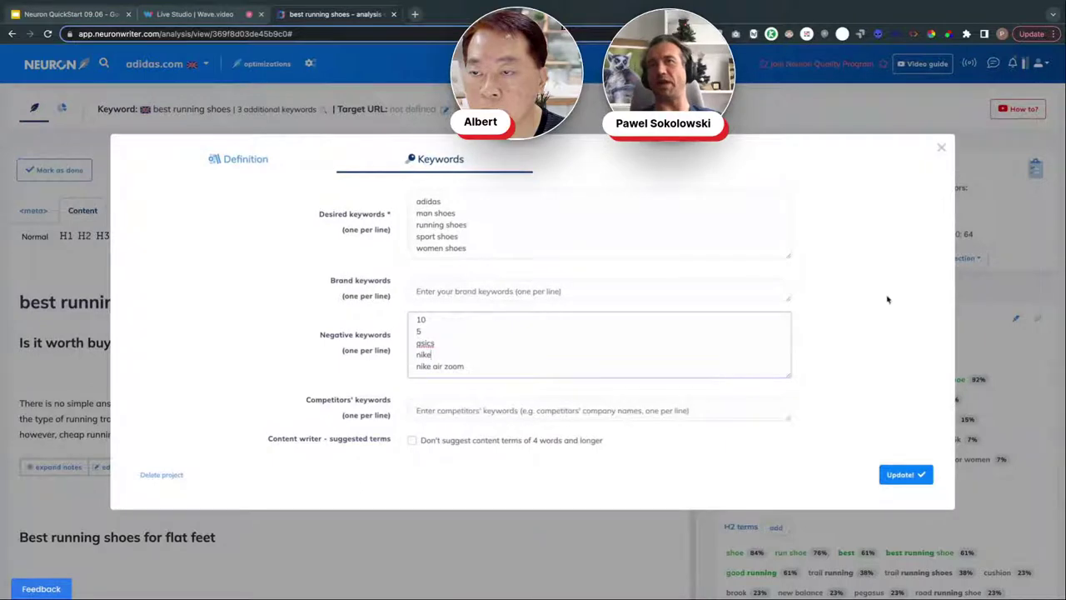
{"action": "left_click", "coordinate": [941, 148]}
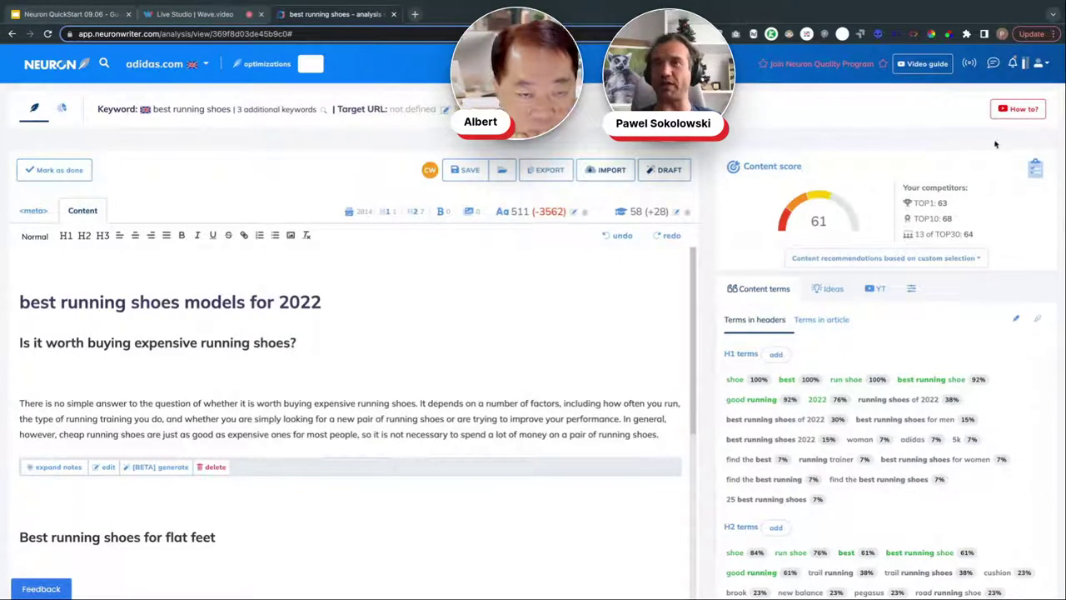
- Examine the suggested H1 and H2 header terms again with "nike" set as a negative keyword
{"action": "scroll", "coordinate": [939, 483], "scroll_direction": "down", "scroll_amount": 2}
{"action": "scroll", "coordinate": [939, 489], "scroll_direction": "down", "scroll_amount": 1}
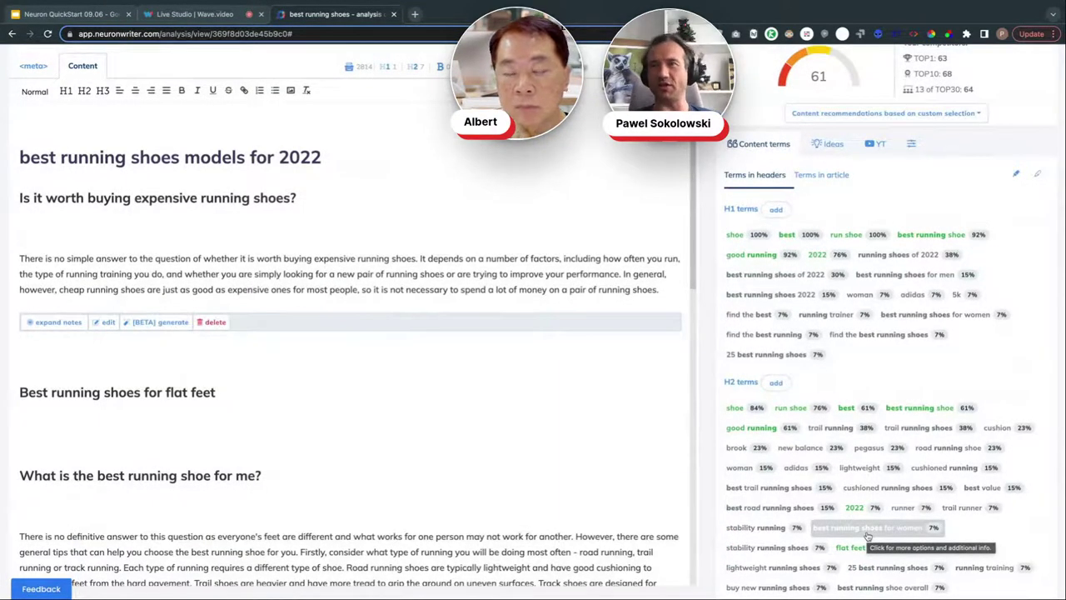
{"action": "scroll", "coordinate": [866, 537], "scroll_direction": "down", "scroll_amount": 1}
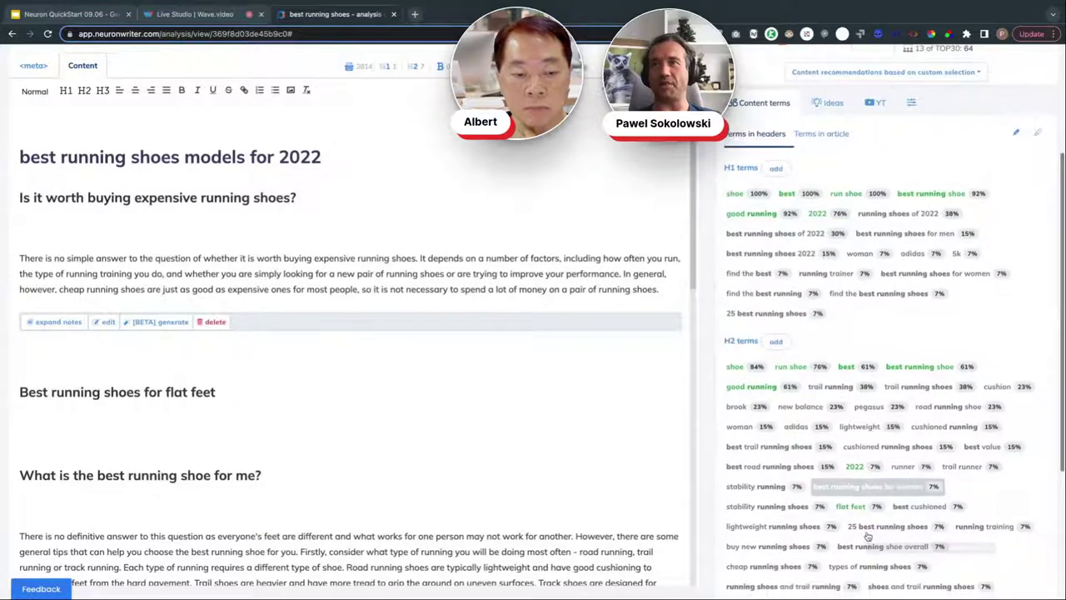
{"action": "scroll", "coordinate": [866, 537], "scroll_direction": "up", "scroll_amount": 3}
{"action": "scroll", "coordinate": [866, 538], "scroll_direction": "up", "scroll_amount": 1}
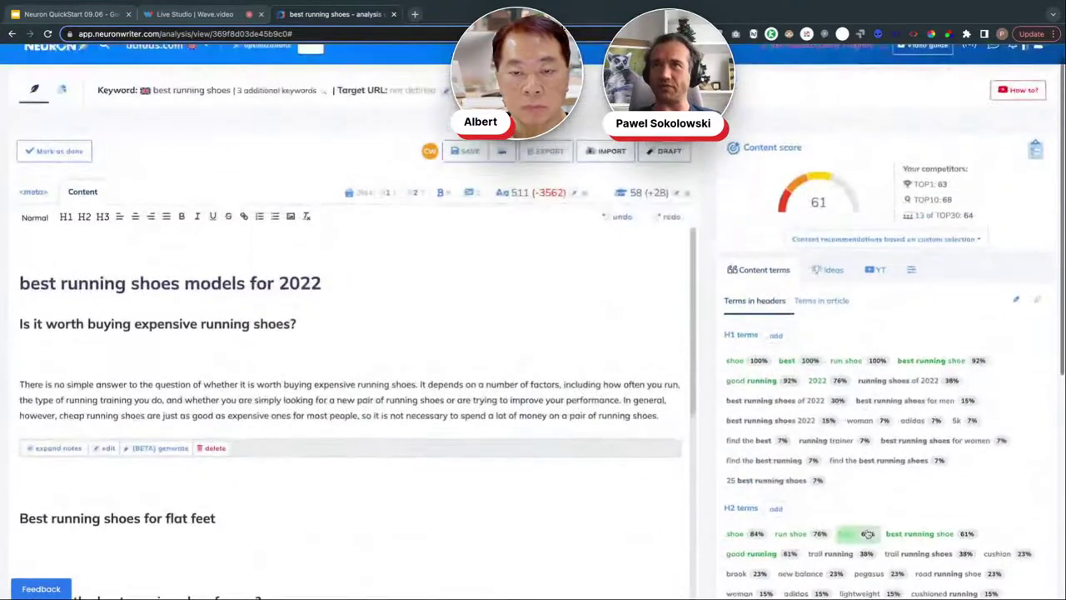
{"action": "scroll", "coordinate": [831, 466], "scroll_direction": "down", "scroll_amount": 3}
{"action": "scroll", "coordinate": [831, 468], "scroll_direction": "up", "scroll_amount": 1}
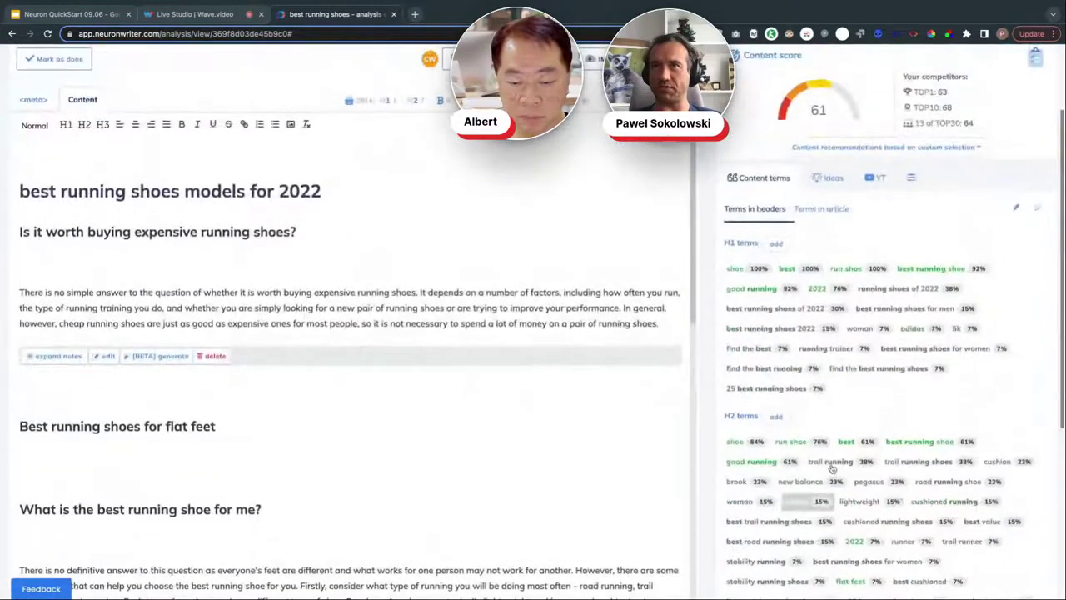
{"action": "scroll", "coordinate": [831, 469], "scroll_direction": "up", "scroll_amount": 1}
- Examine the basic and extended terms suggested for the article text and compare their usage with the drafted sections
{"action": "left_click", "coordinate": [828, 243]}
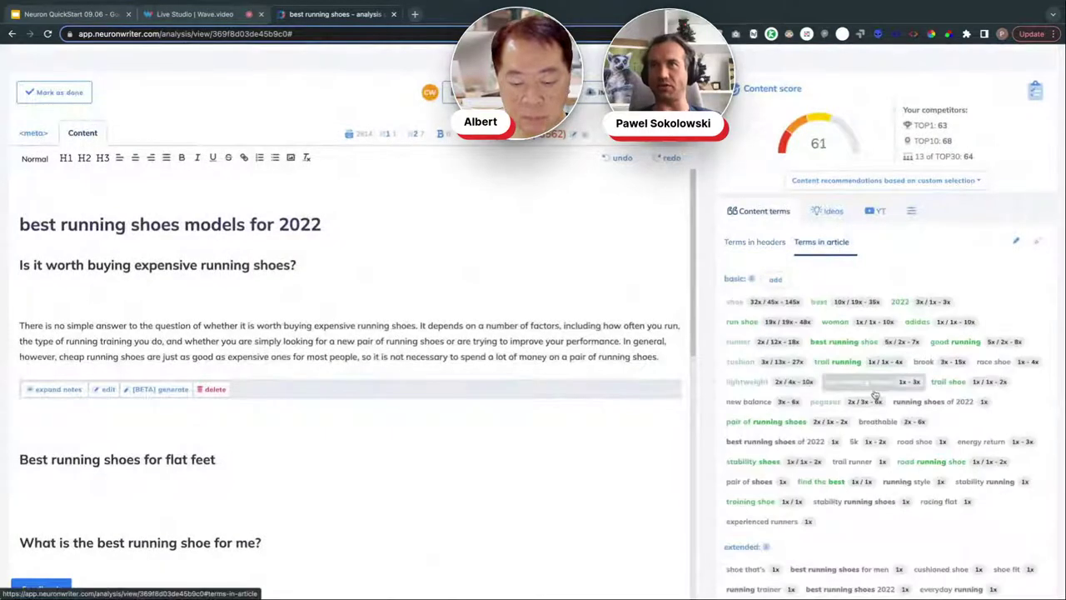
{"action": "scroll", "coordinate": [875, 395], "scroll_direction": "down", "scroll_amount": 2}
{"action": "scroll", "coordinate": [874, 391], "scroll_direction": "up", "scroll_amount": 3}
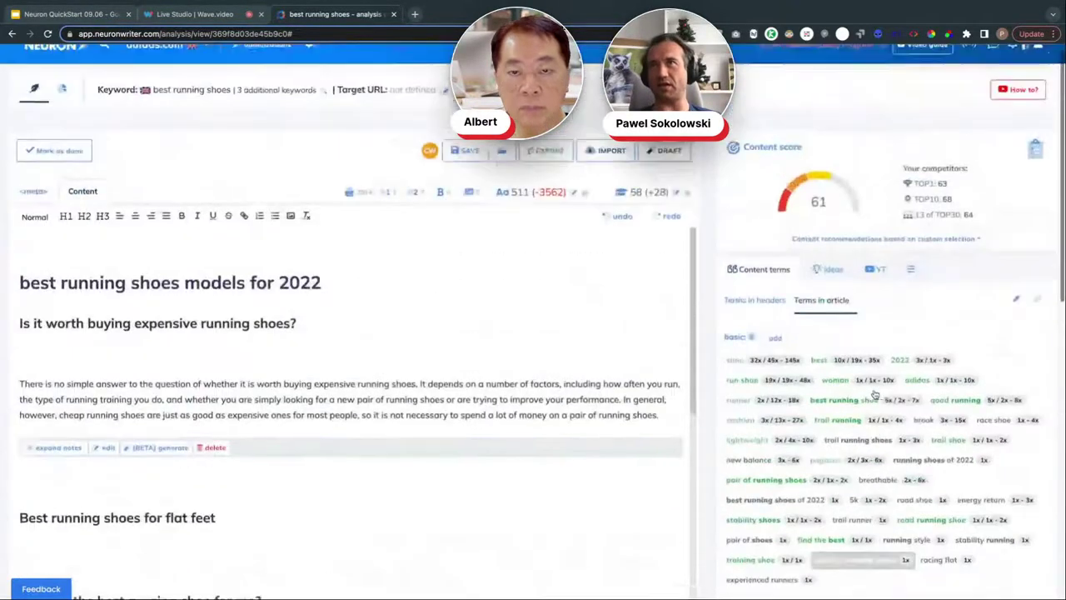
{"action": "left_click", "coordinate": [874, 395]}
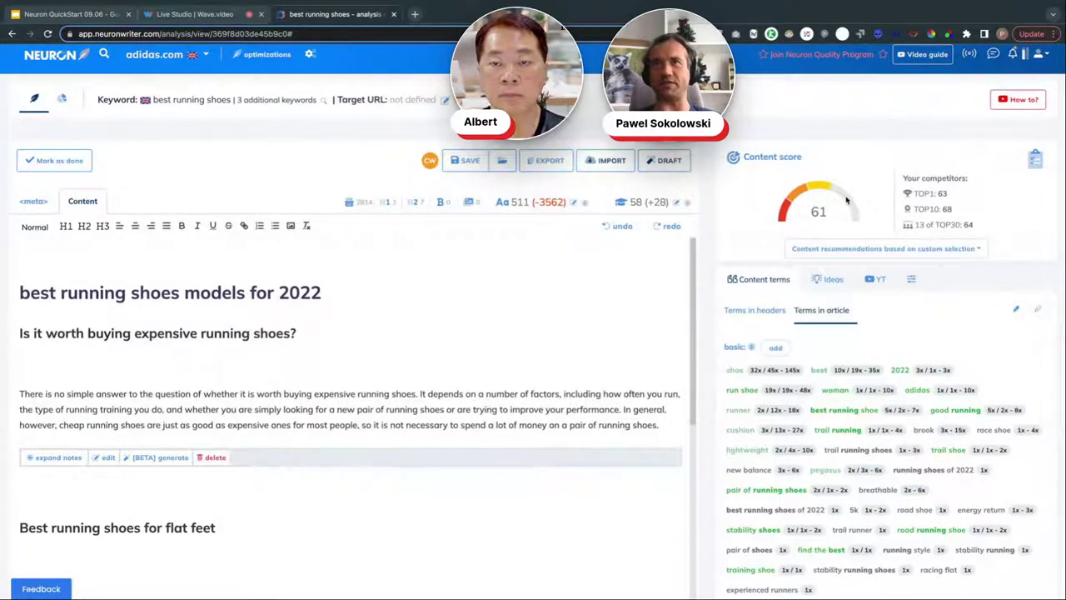
{"action": "left_click", "coordinate": [878, 450]}
{"action": "scroll", "coordinate": [878, 454], "scroll_direction": "down", "scroll_amount": 3}
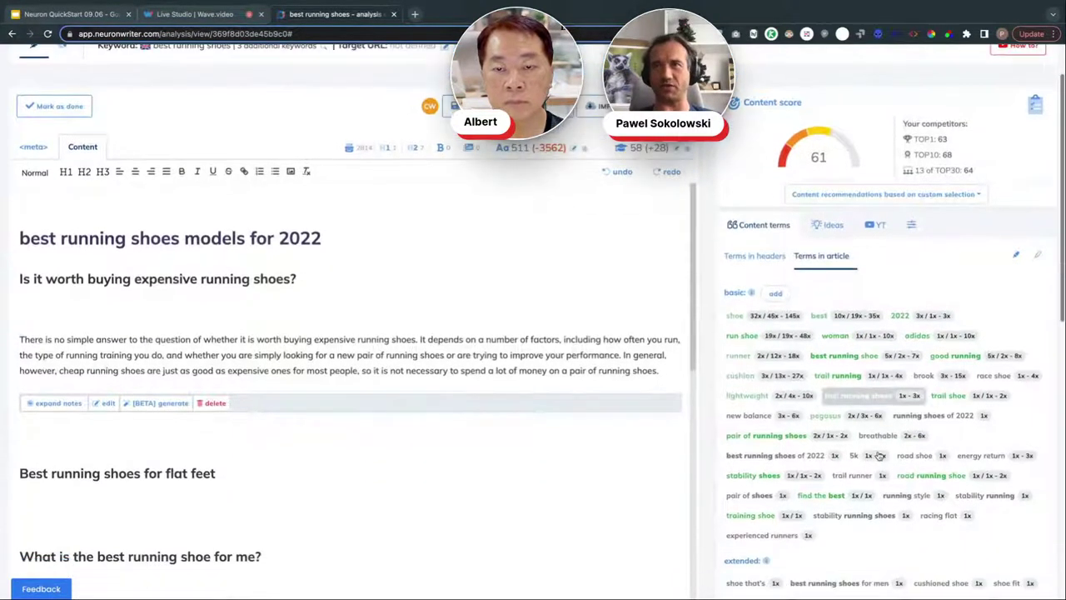
{"action": "scroll", "coordinate": [878, 456], "scroll_direction": "down", "scroll_amount": 3}
{"action": "left_click", "coordinate": [879, 454]}
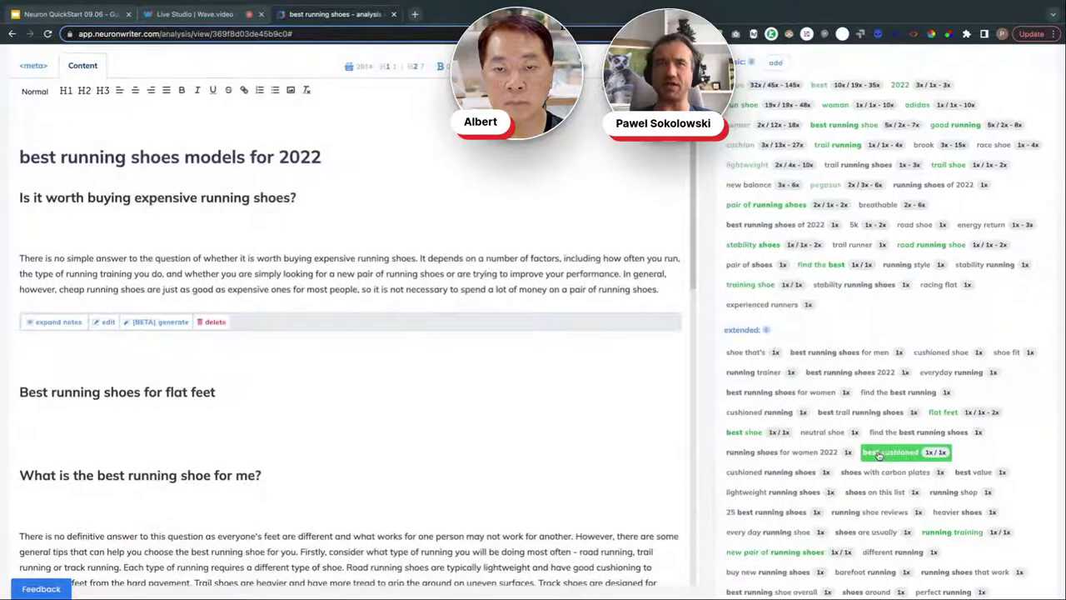
{"action": "scroll", "coordinate": [878, 454], "scroll_direction": "up", "scroll_amount": 3}
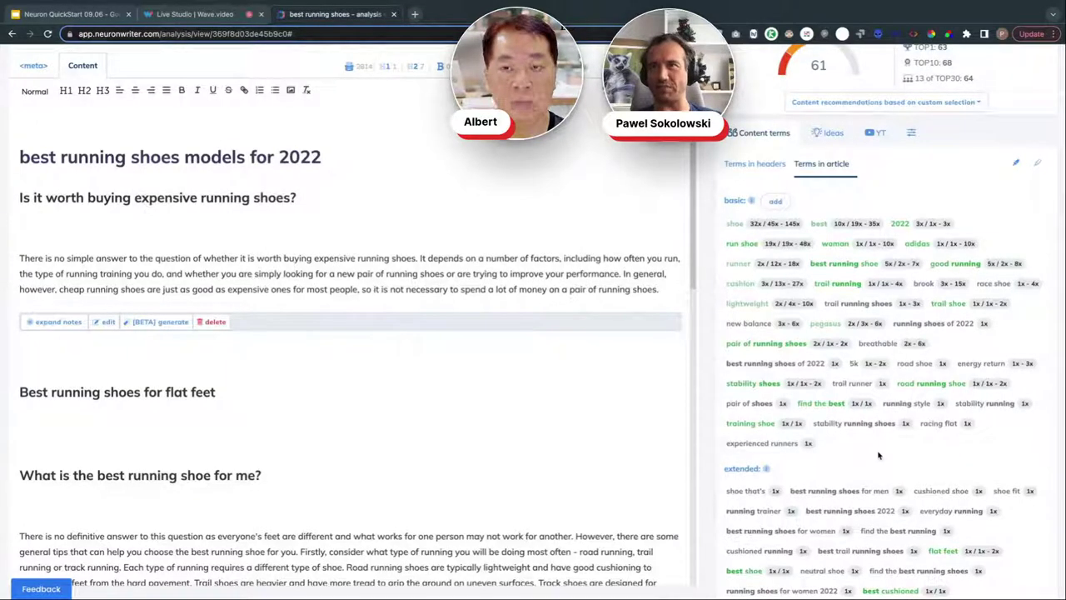
{"action": "scroll", "coordinate": [607, 442], "scroll_direction": "down", "scroll_amount": 3}
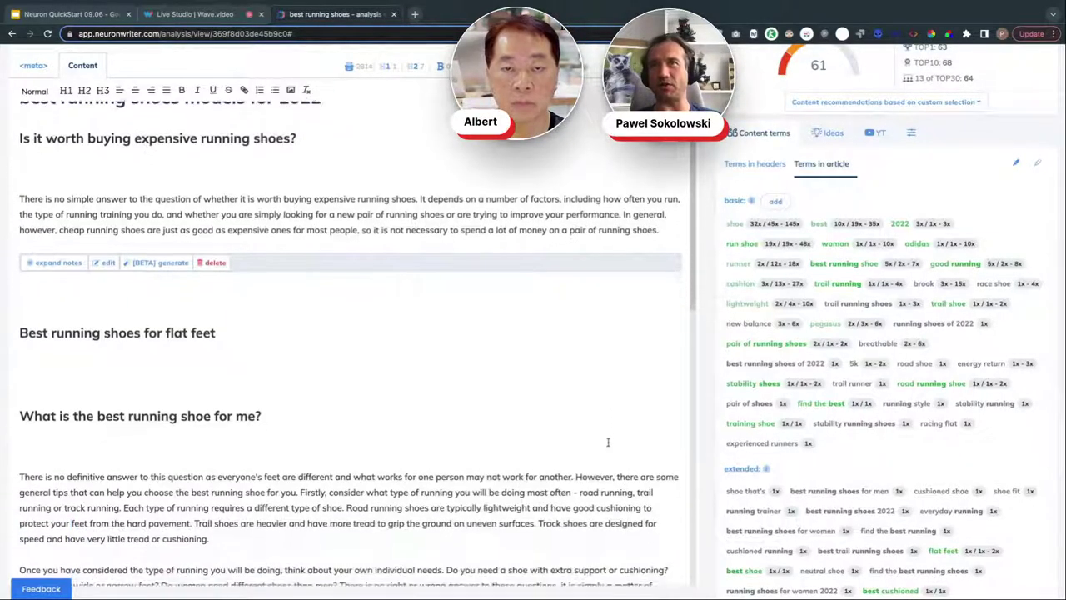
{"action": "scroll", "coordinate": [608, 443], "scroll_direction": "down", "scroll_amount": 6}
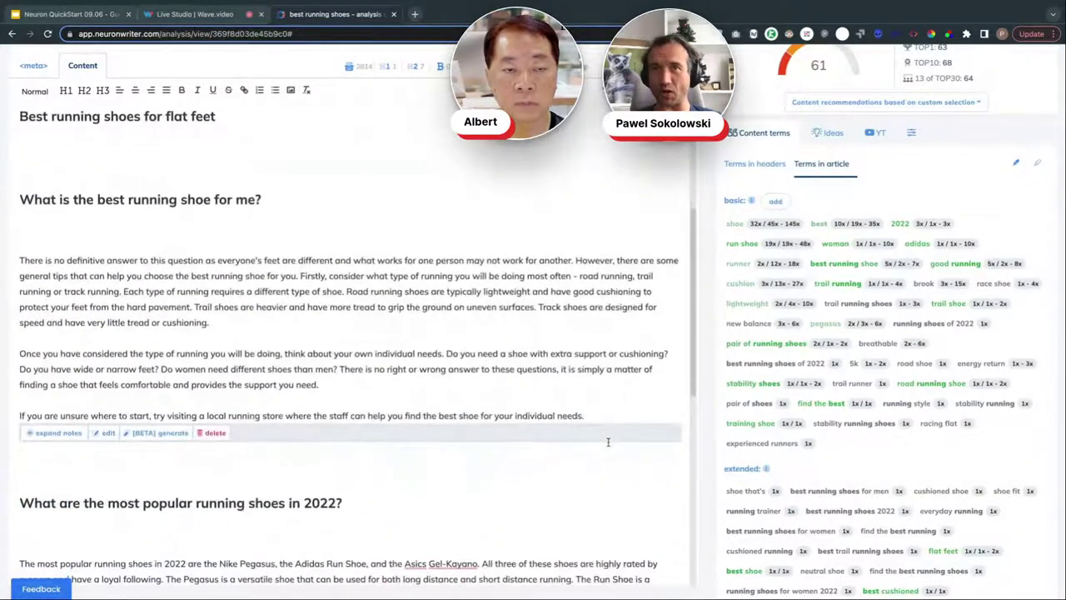
- Open competitors' usage examples for the extended term "shoe fit" and copy the passage about the foam insole and "hypoknit" upper
{"action": "scroll", "coordinate": [607, 444], "scroll_direction": "down", "scroll_amount": 4}
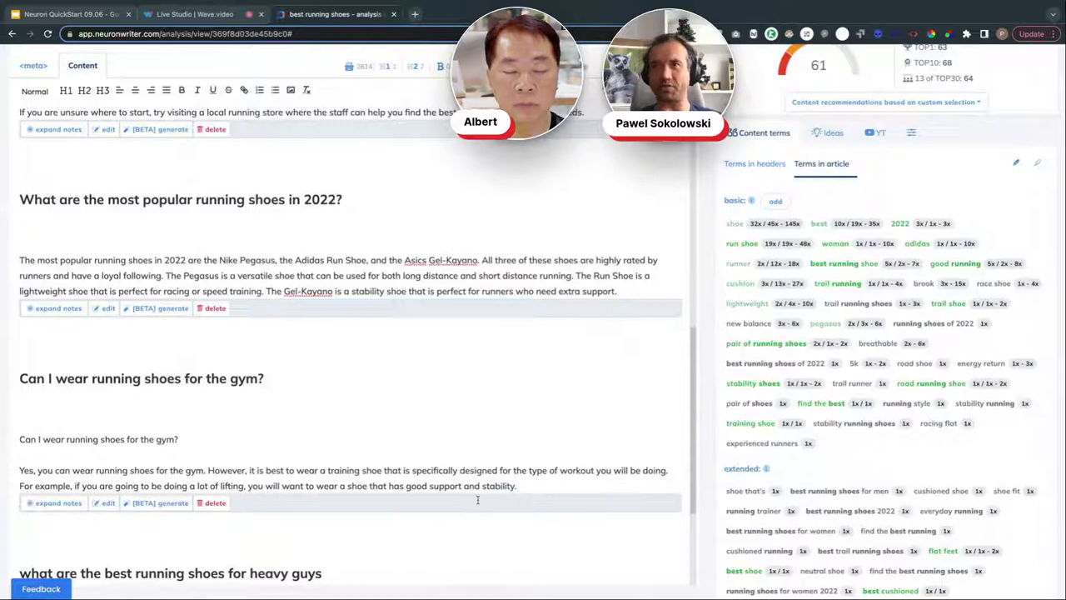
{"action": "scroll", "coordinate": [958, 491], "scroll_direction": "down", "scroll_amount": 3}
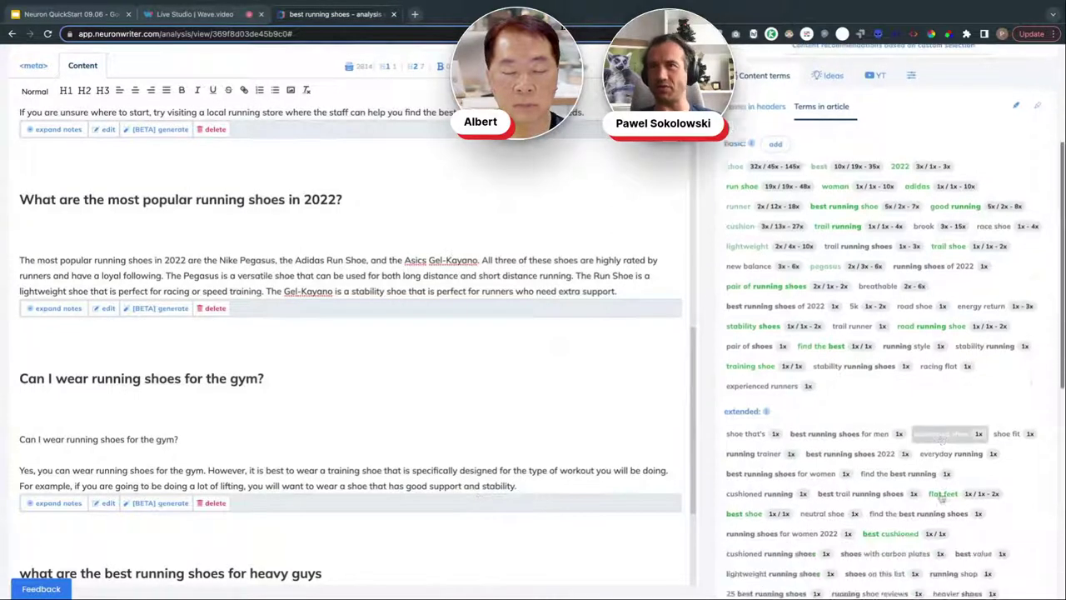
{"action": "left_click", "coordinate": [1006, 358]}
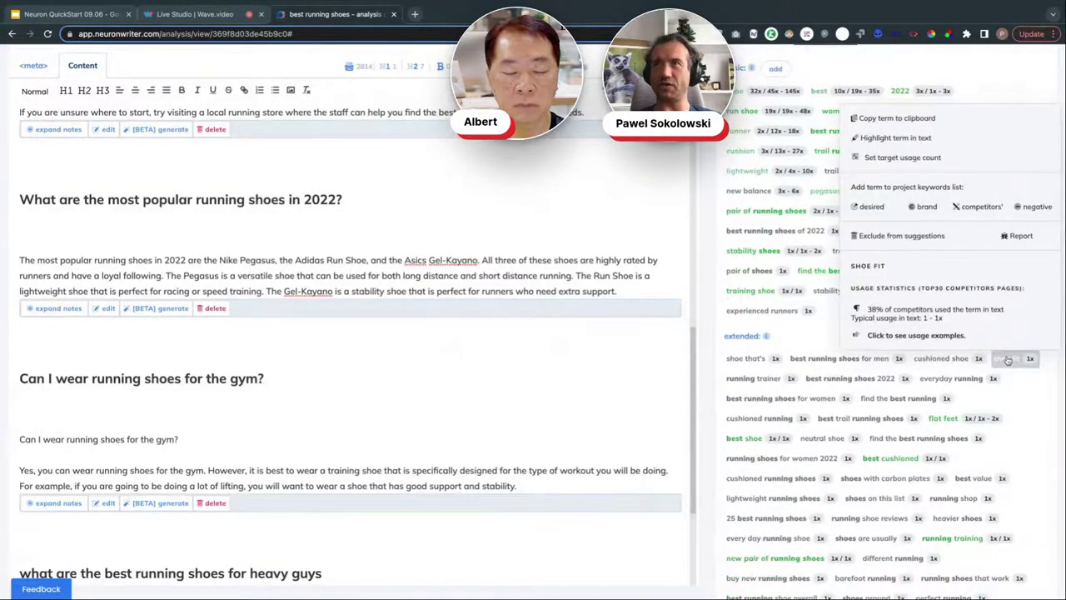
{"action": "left_click", "coordinate": [911, 316]}
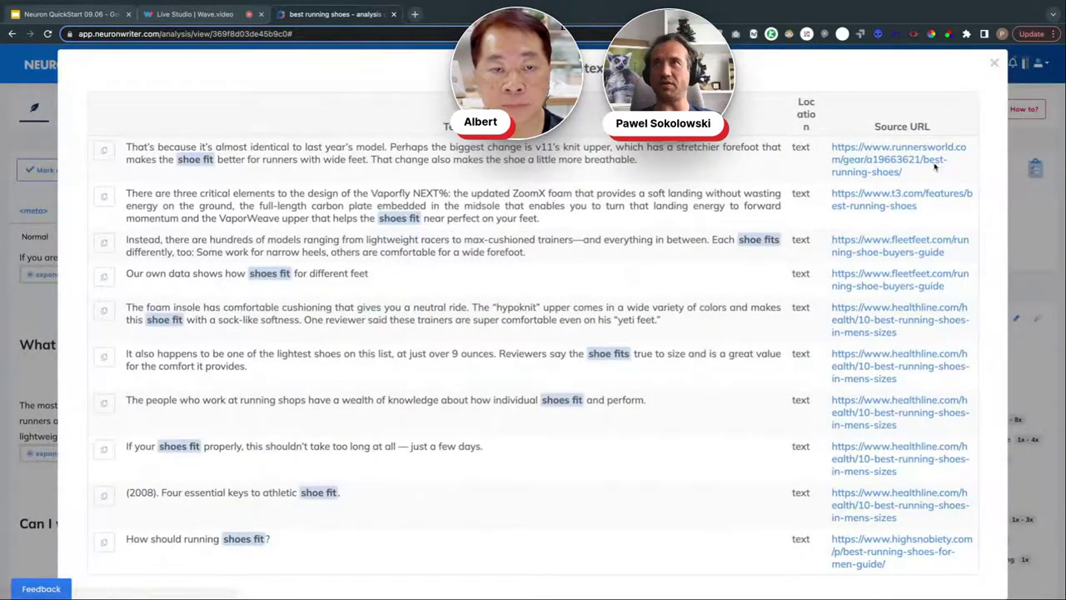
{"action": "left_click", "coordinate": [992, 65]}
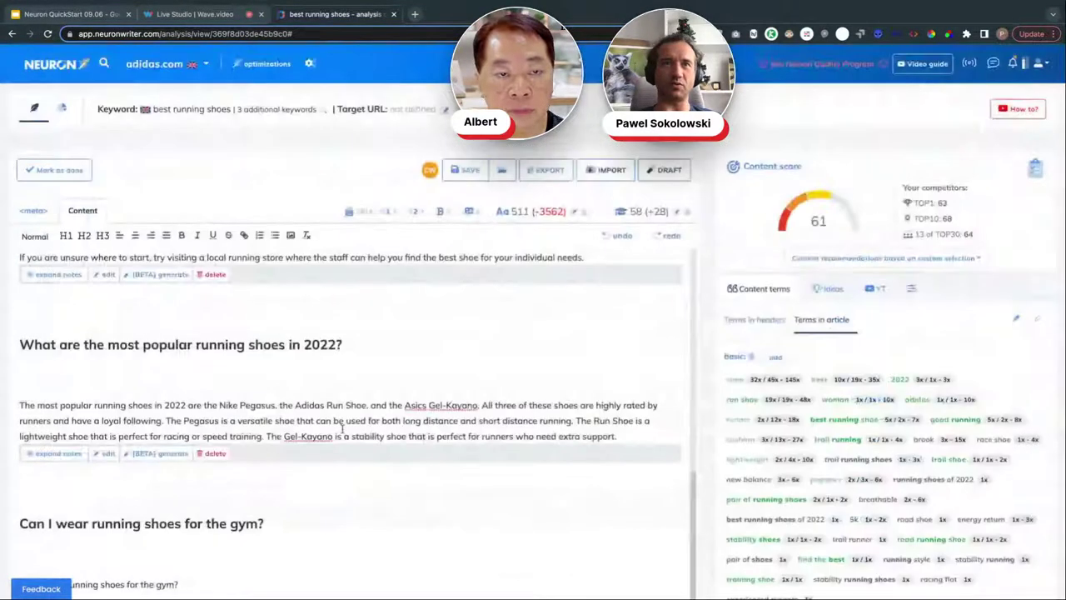
- Insert the copied foam insole passage as a new paragraph under "What are the most popular running shoes in 2022?"
{"action": "left_click", "coordinate": [625, 436]}
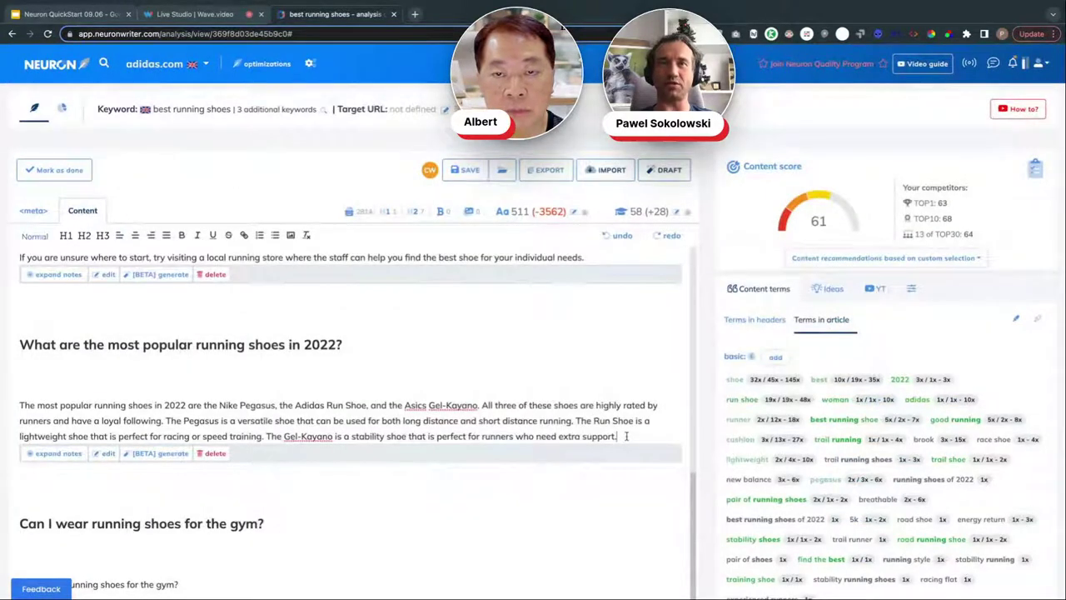
{"action": "key", "text": "Return"}
{"action": "key", "text": "Return"}
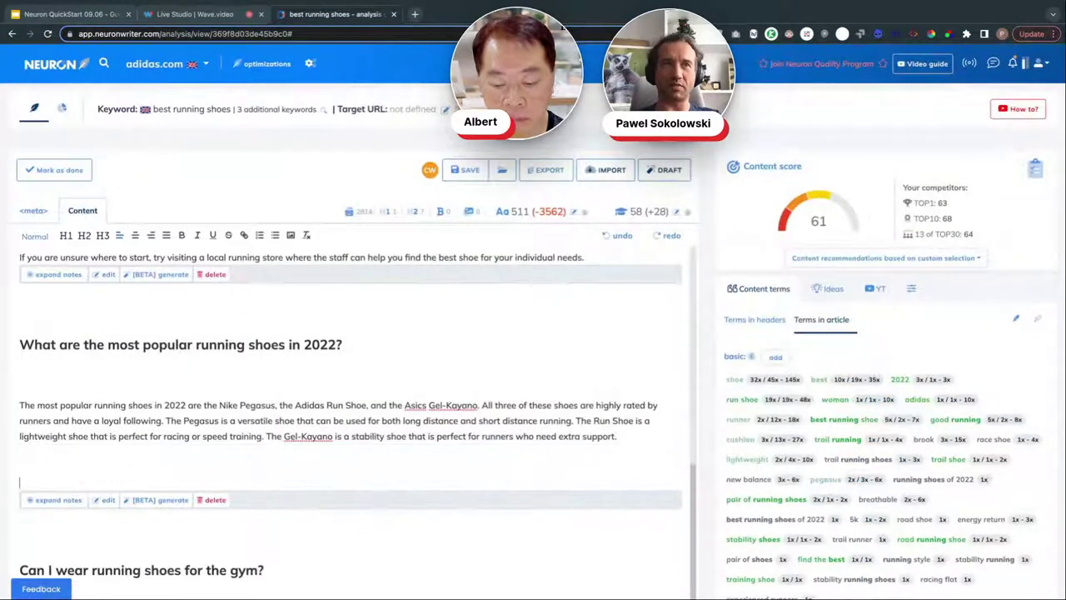
{"action": "type", "text": "The foam insole has comfortable cushioning that gives you a neutral ride. The \"hypoknit\" upper comes in a wide variety of colors and makes this shoe fit with a sock-like softness. One reviewer said these trainers are super comfortable even on his \"yeti feet.\""}
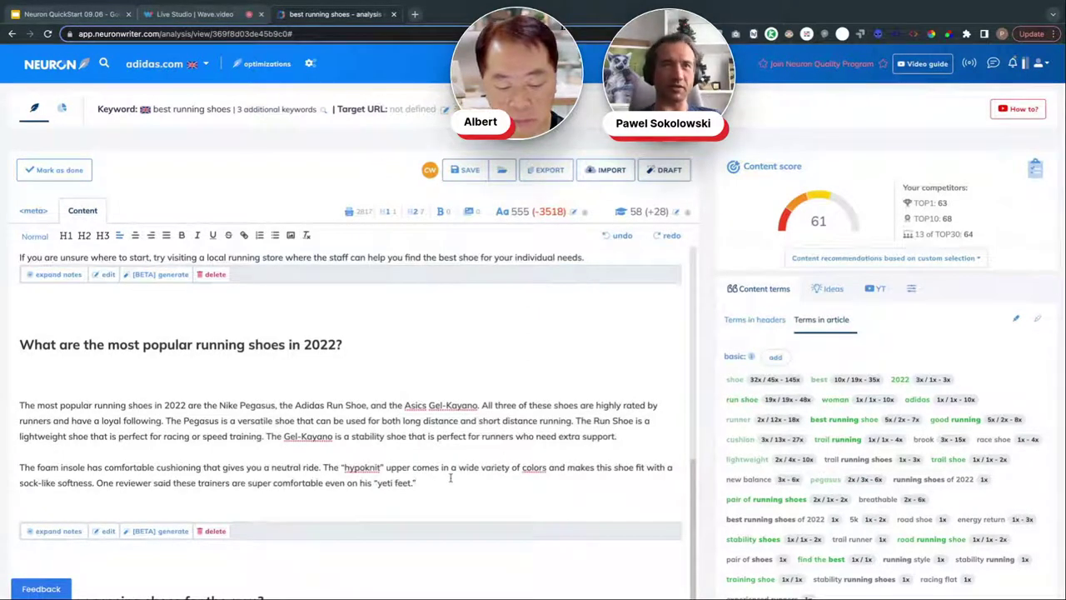
- Rephrase the foam insole paragraph with AI and use the generated text in the article
{"action": "left_click_drag", "start_coordinate": [451, 479], "coordinate": [9, 474]}
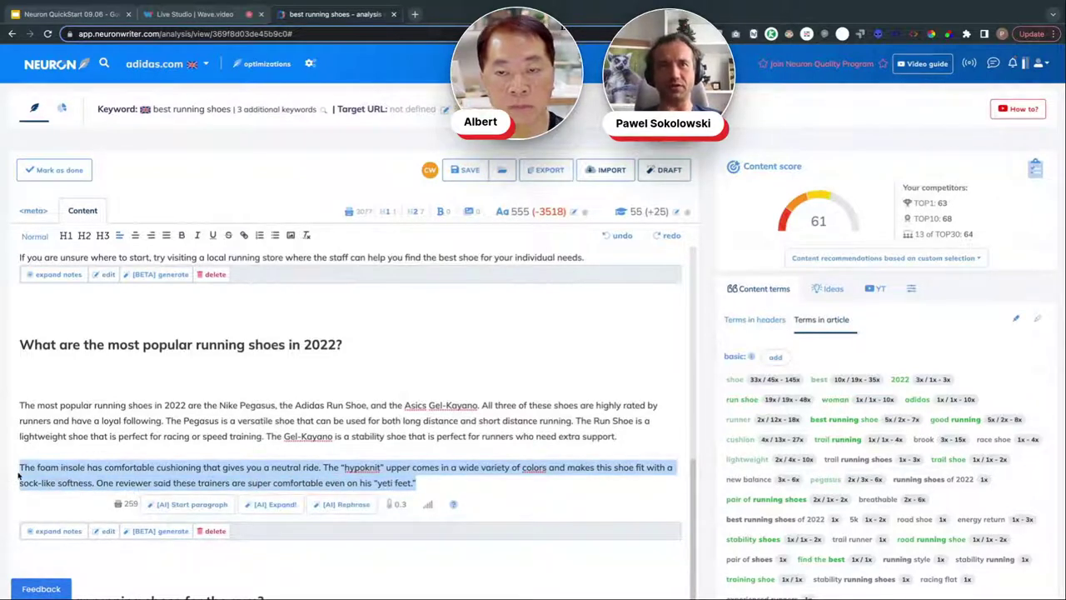
{"action": "left_click", "coordinate": [353, 504]}
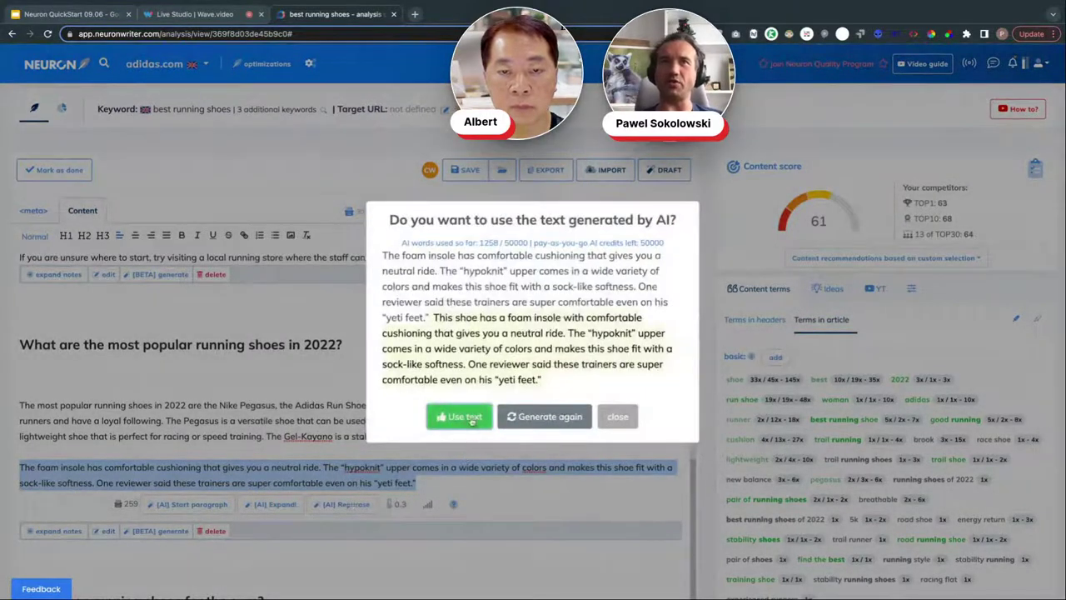
{"action": "left_click", "coordinate": [469, 418]}
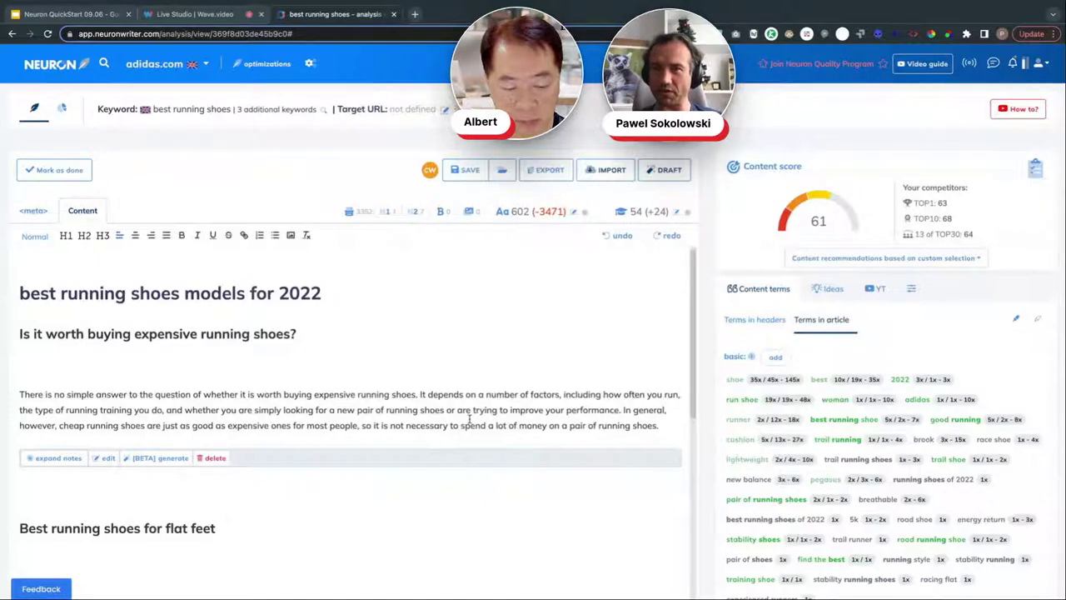
- Examine the basic and extended article terms and look over the draft from the title to the jogging section
{"action": "scroll", "coordinate": [863, 481], "scroll_direction": "down", "scroll_amount": 1}
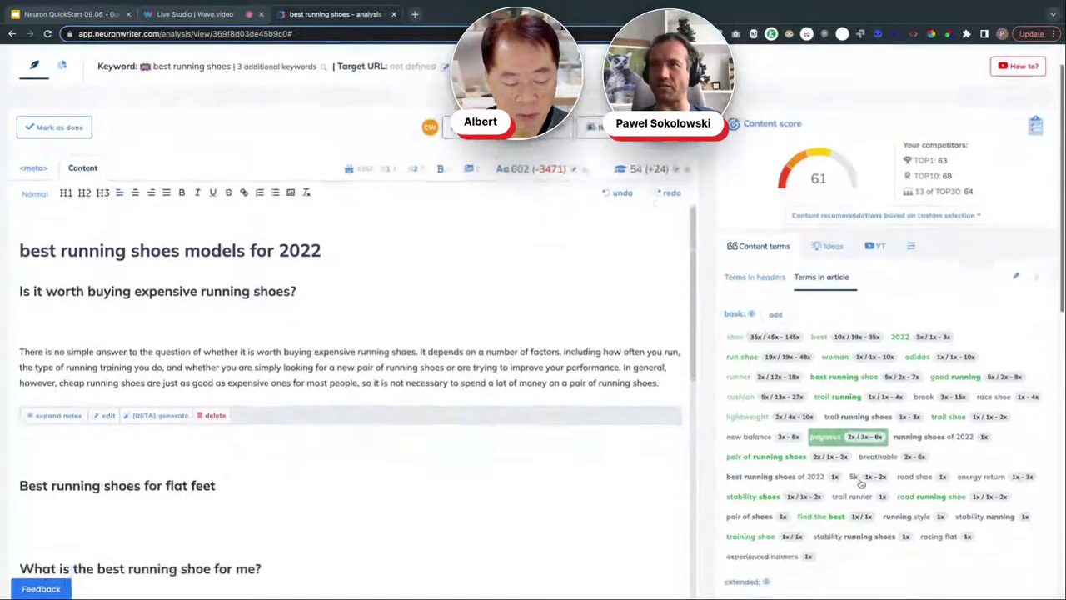
{"action": "scroll", "coordinate": [862, 483], "scroll_direction": "down", "scroll_amount": 3}
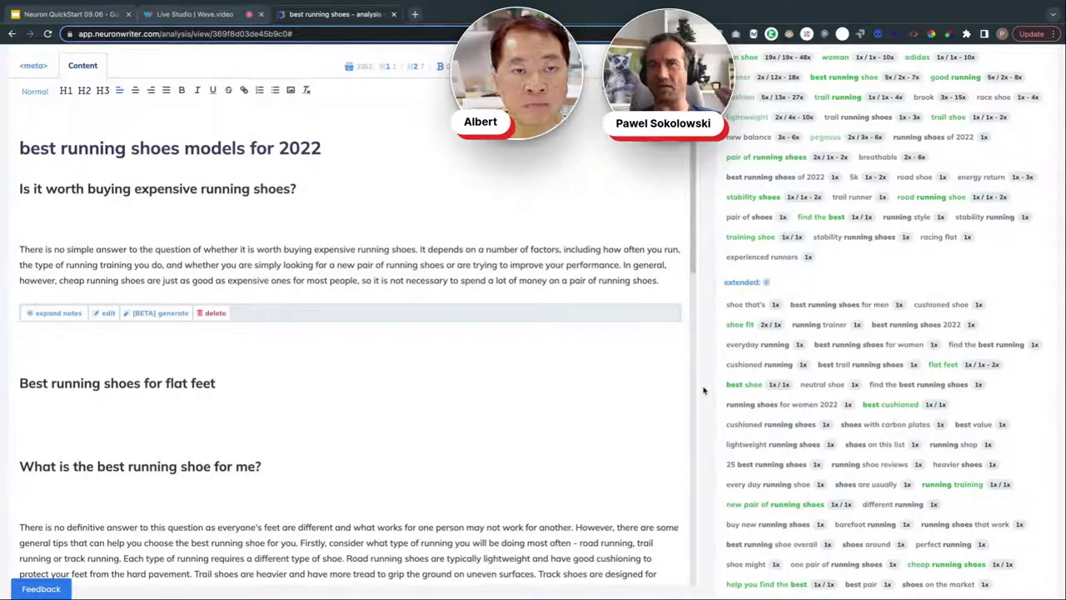
{"action": "scroll", "coordinate": [588, 385], "scroll_direction": "up", "scroll_amount": 1}
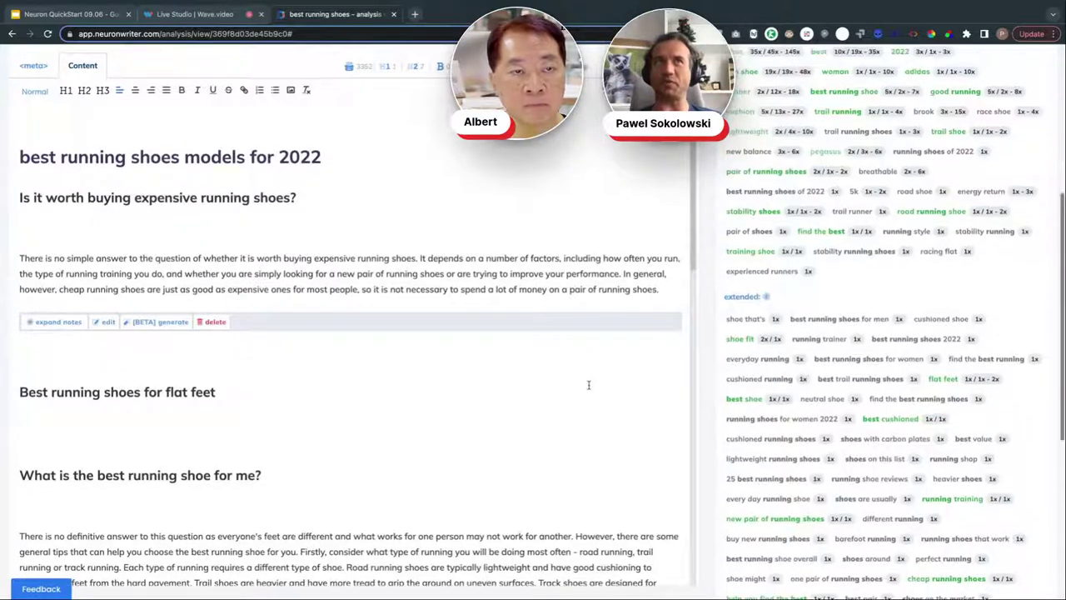
{"action": "scroll", "coordinate": [588, 385], "scroll_direction": "up", "scroll_amount": 5}
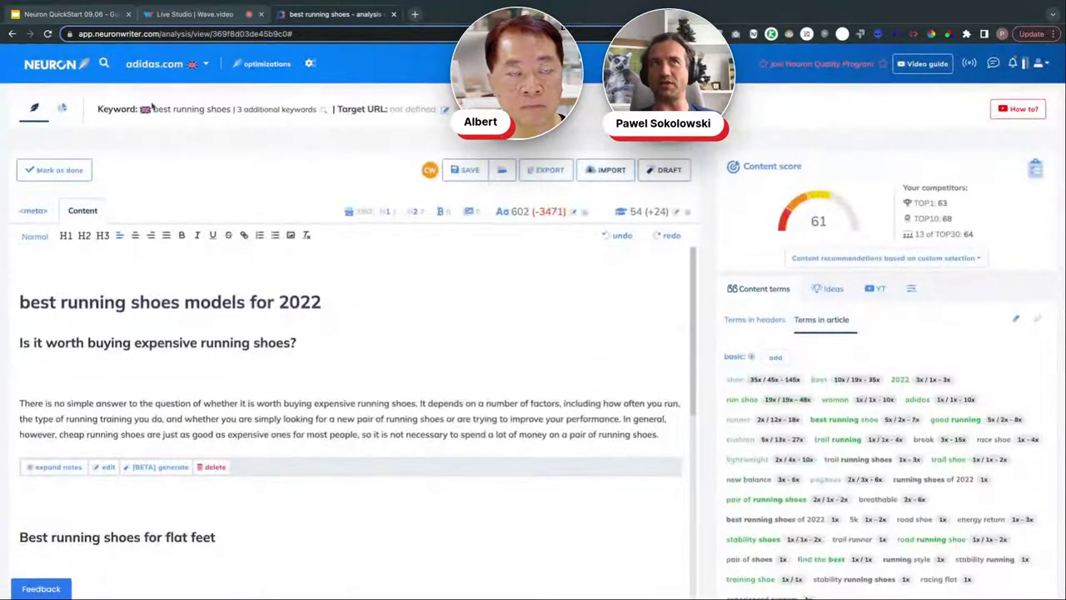
{"action": "scroll", "coordinate": [367, 382], "scroll_direction": "down", "scroll_amount": 1}
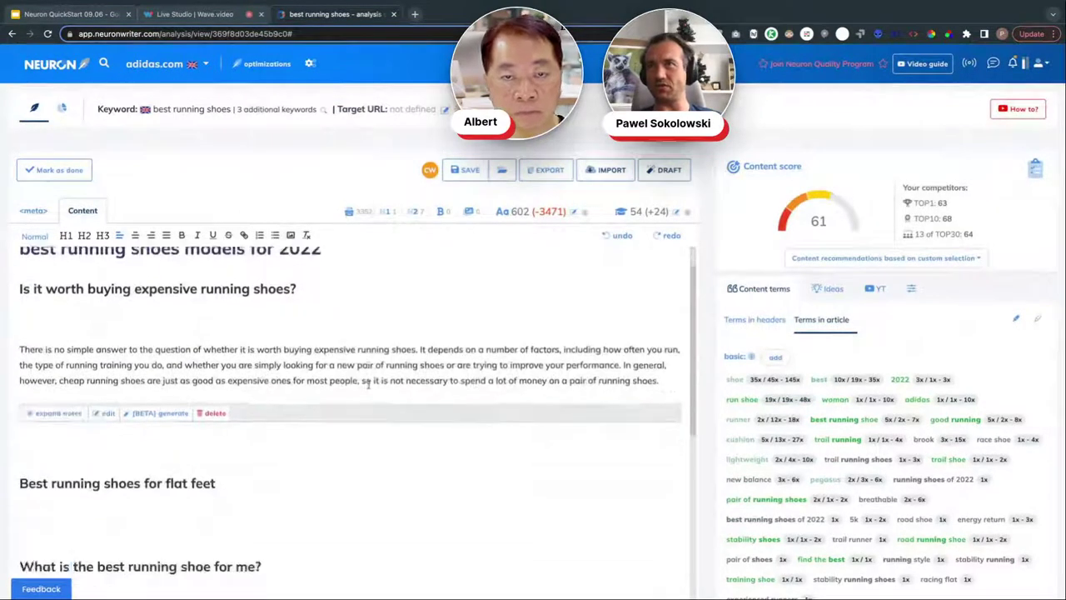
{"action": "scroll", "coordinate": [368, 382], "scroll_direction": "down", "scroll_amount": 6}
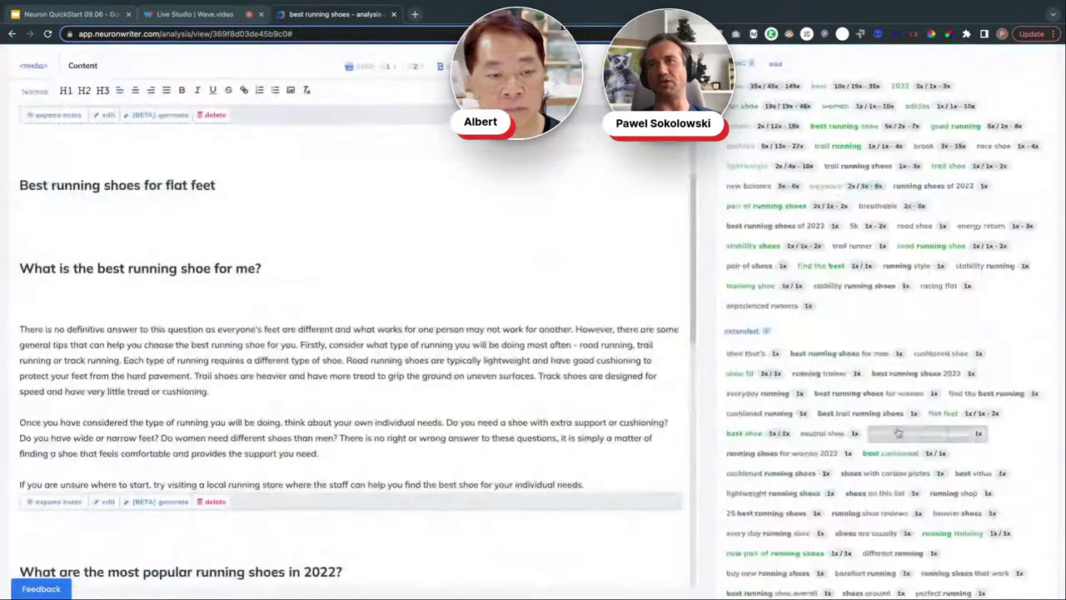
{"action": "scroll", "coordinate": [897, 432], "scroll_direction": "up", "scroll_amount": 3}
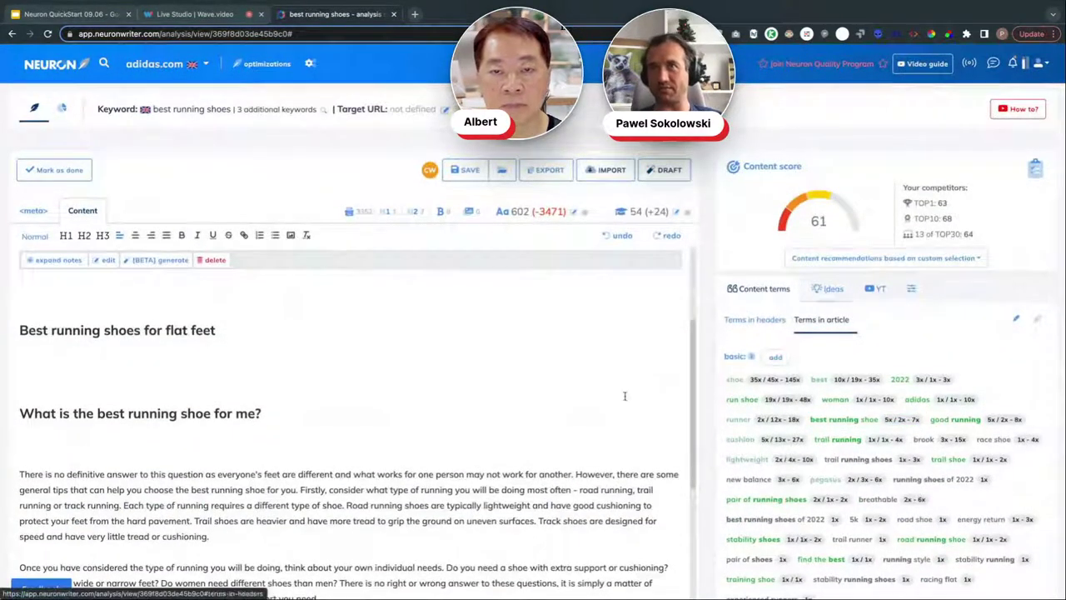
{"action": "scroll", "coordinate": [623, 391], "scroll_direction": "down", "scroll_amount": 5}
{"action": "scroll", "coordinate": [626, 389], "scroll_direction": "down", "scroll_amount": 3}
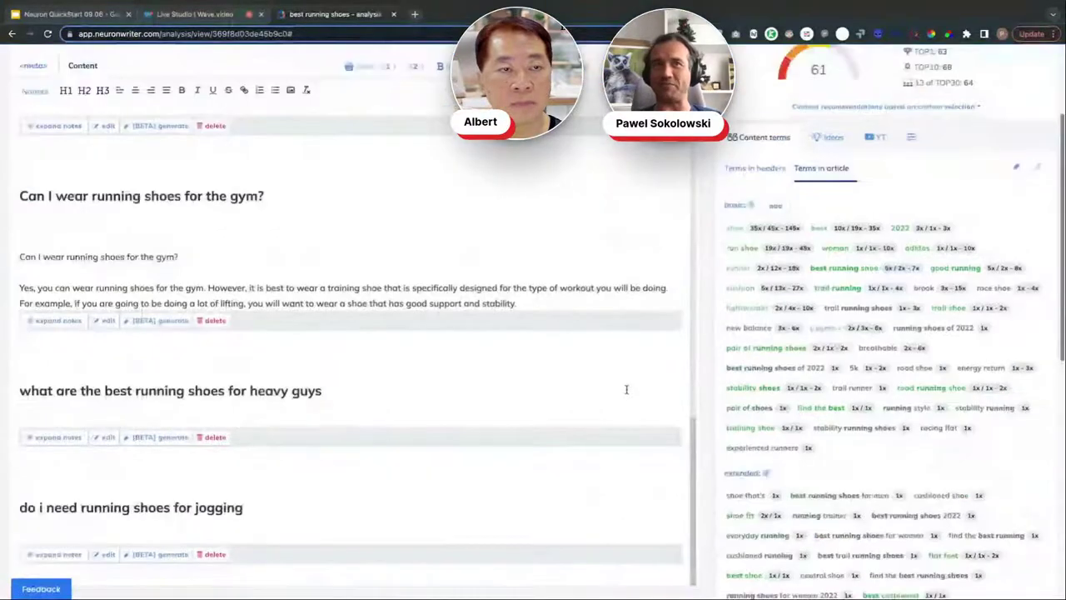
{"action": "scroll", "coordinate": [627, 389], "scroll_direction": "up", "scroll_amount": 8}
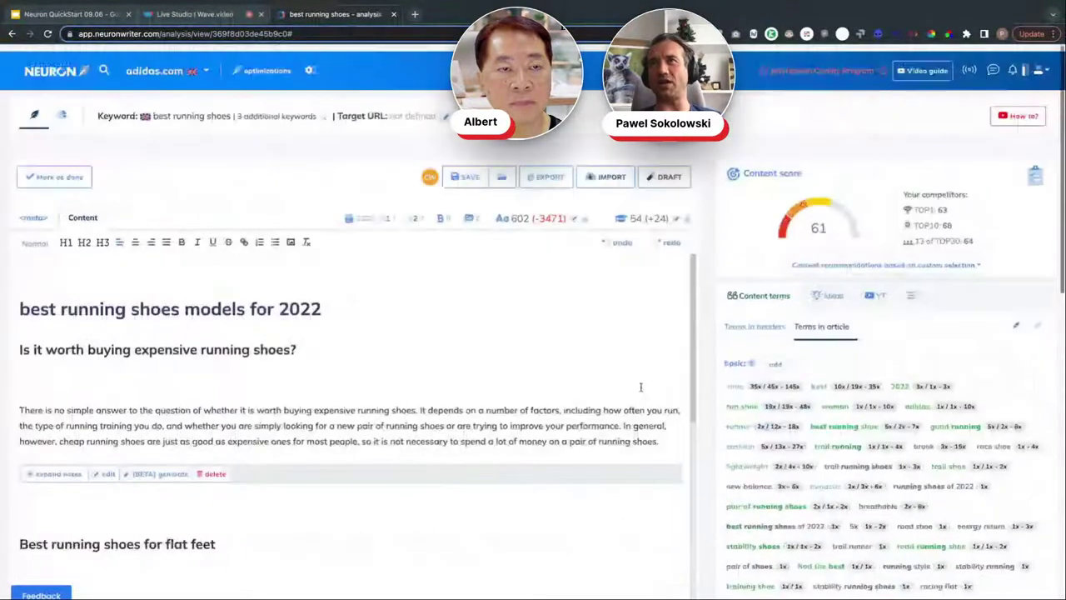
- Browse the competitors' H2 heading ideas and copy "Running Shoes Buying Advice"
{"action": "left_click", "coordinate": [829, 289]}
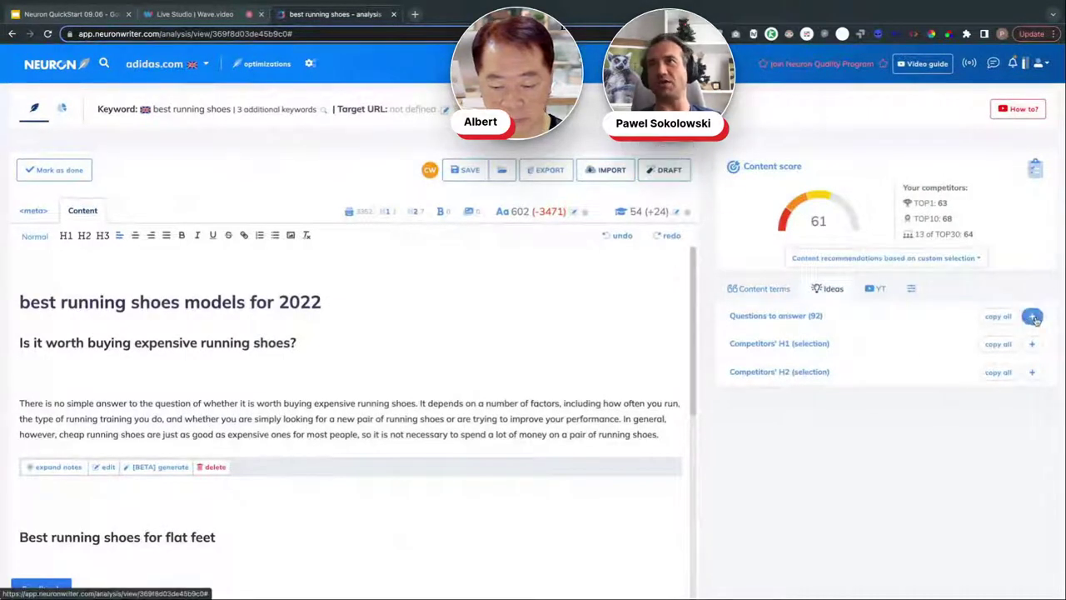
{"action": "left_click", "coordinate": [1032, 372]}
{"action": "scroll", "coordinate": [899, 451], "scroll_direction": "down", "scroll_amount": 3}
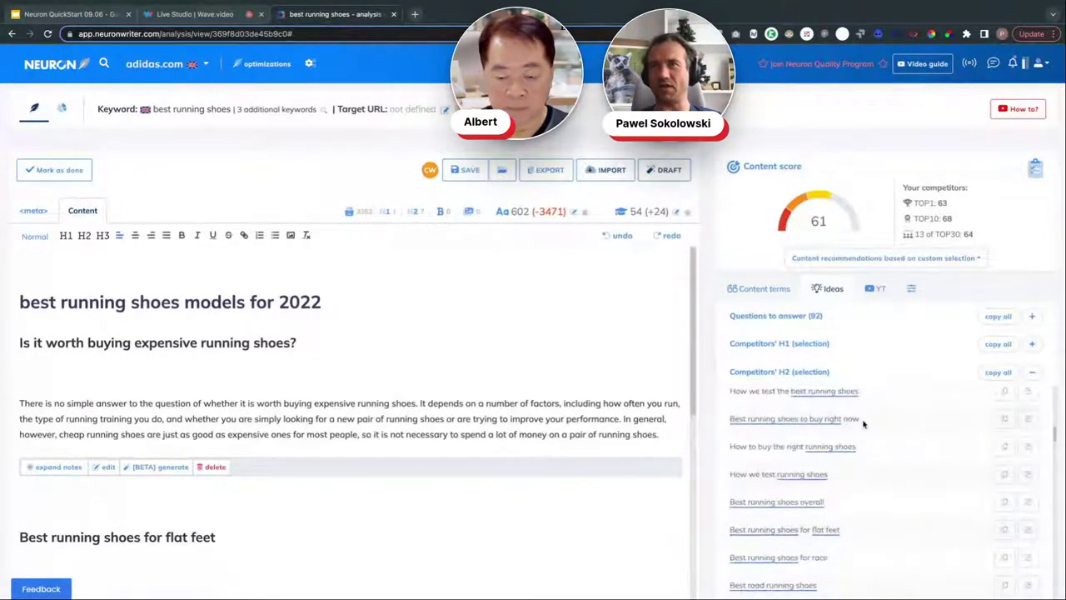
{"action": "scroll", "coordinate": [841, 460], "scroll_direction": "down", "scroll_amount": 5}
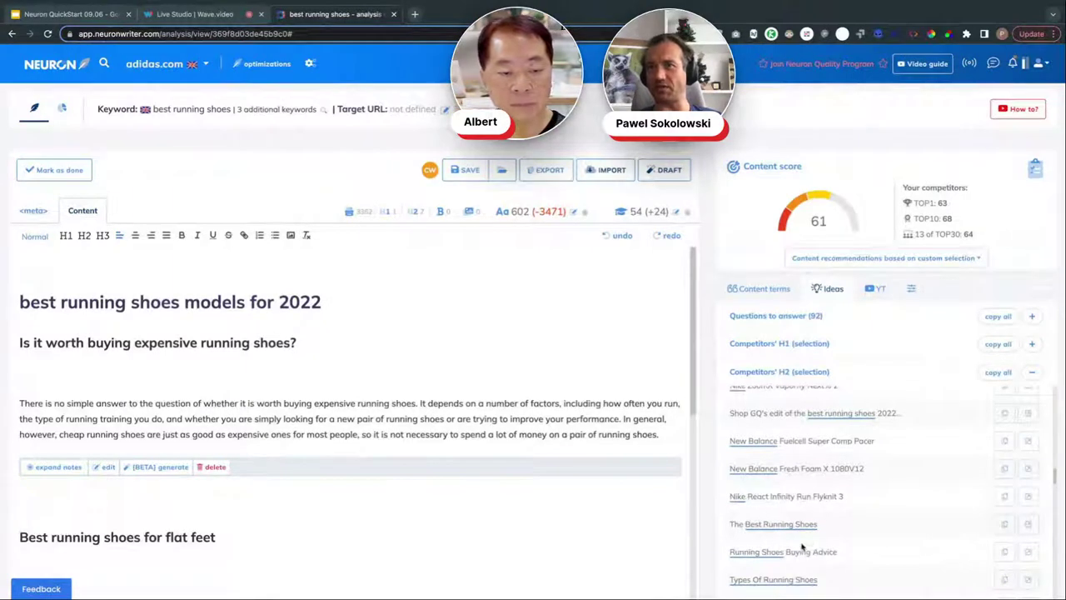
{"action": "left_click", "coordinate": [1005, 552]}
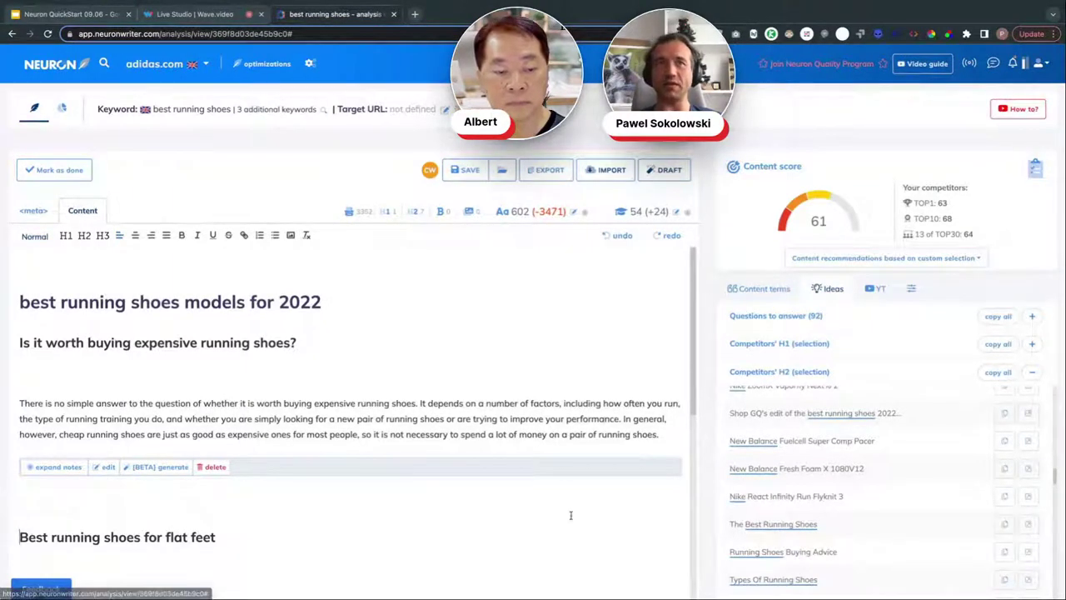
- Insert "Running Shoes Buying Advice" as an H2 heading above "Best running shoes for flat feet", with a new line below it
{"action": "left_click", "coordinate": [323, 500]}
{"action": "key", "text": "ctrl+v"}
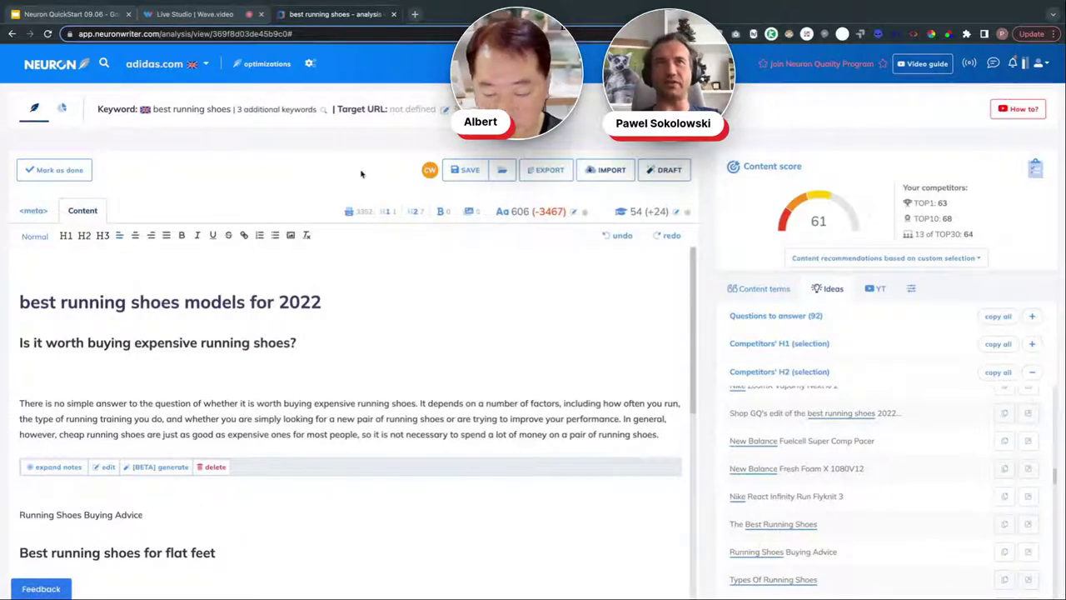
{"action": "left_click", "coordinate": [84, 235]}
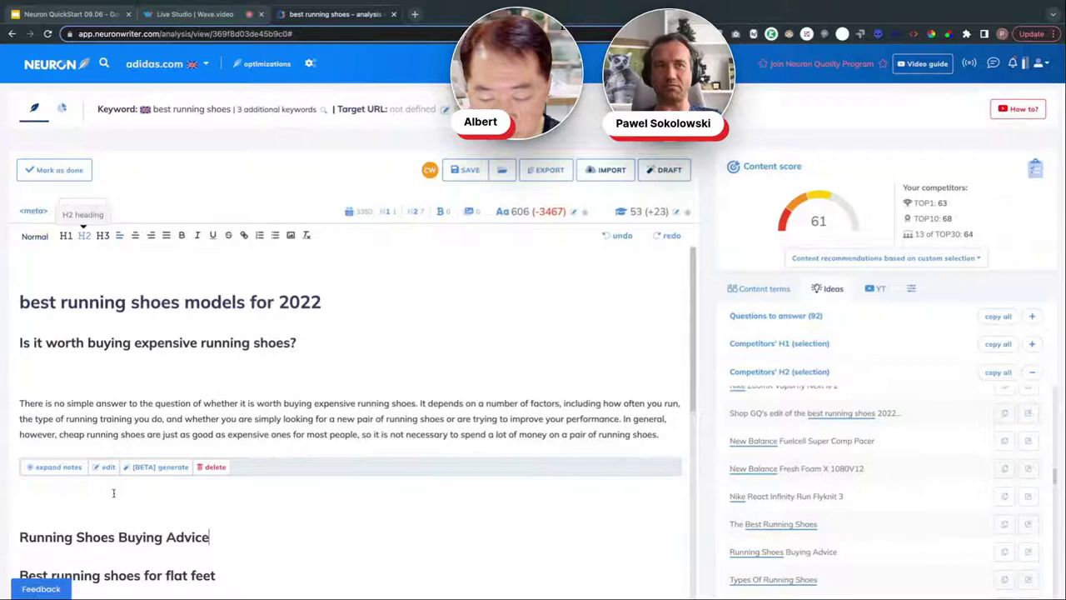
{"action": "left_click", "coordinate": [225, 542]}
{"action": "key", "text": "Return"}
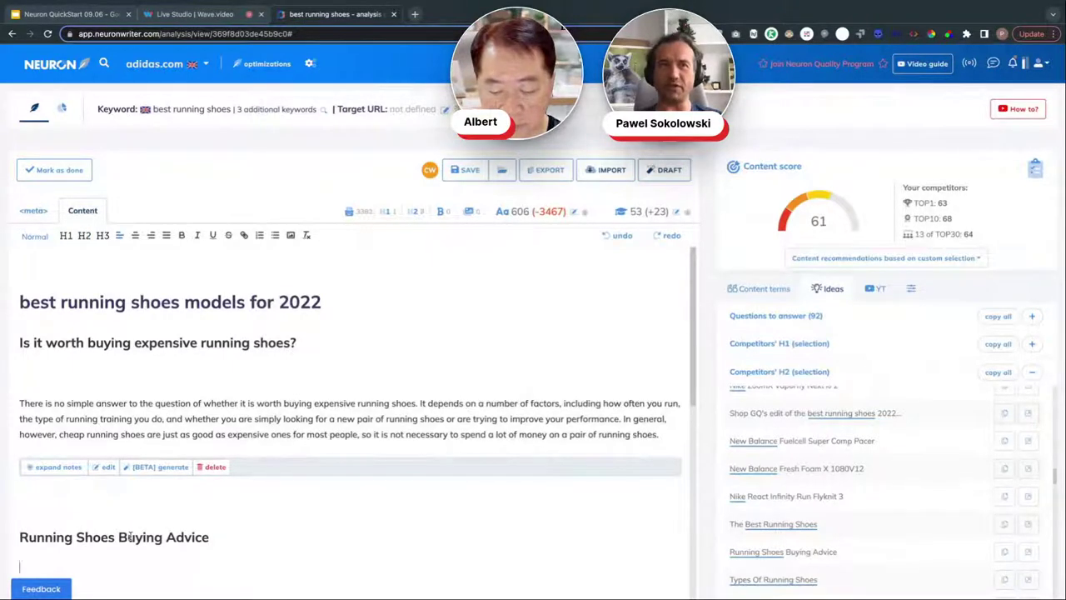
{"action": "left_click_drag", "start_coordinate": [121, 536], "coordinate": [247, 534]}
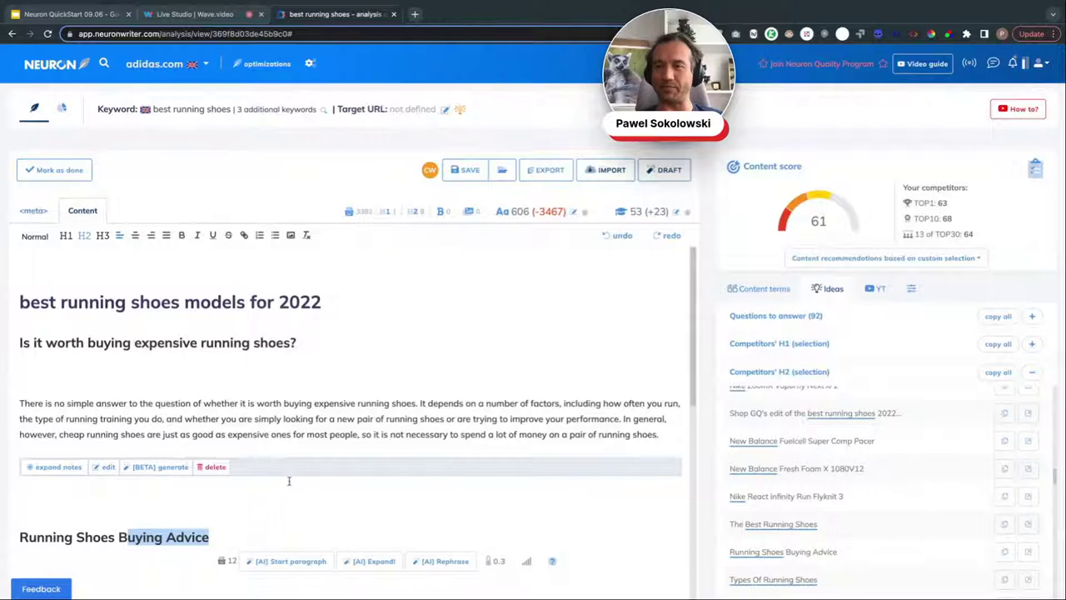
- Review the suggested YouTube videos and the custom selection of competitor pages, leaving the selection unchanged
{"action": "left_click", "coordinate": [874, 291]}
{"action": "left_click", "coordinate": [879, 329]}
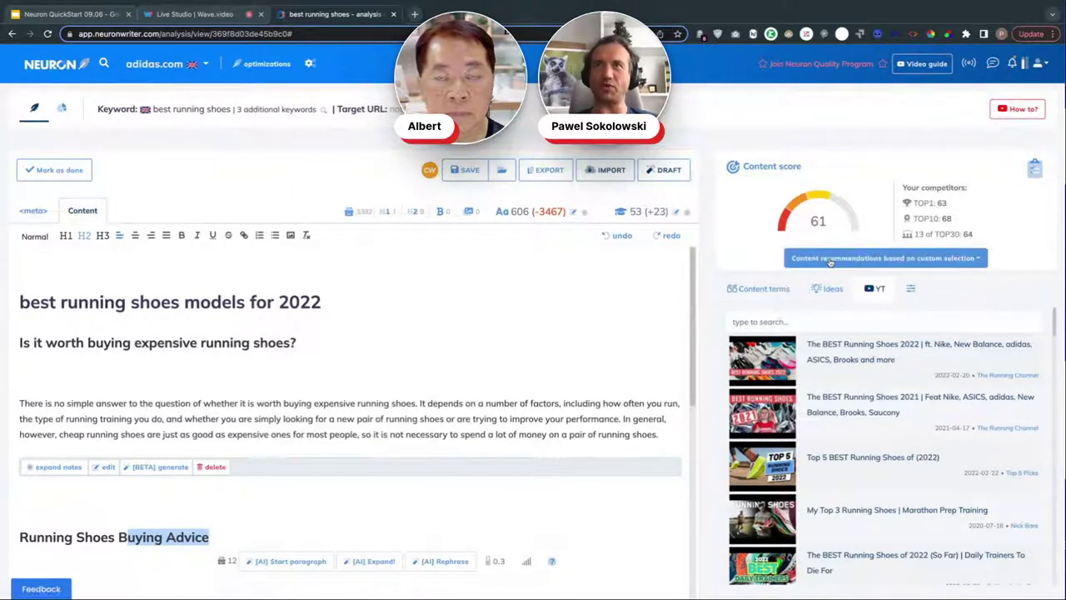
{"action": "left_click", "coordinate": [831, 259]}
{"action": "left_click", "coordinate": [837, 324]}
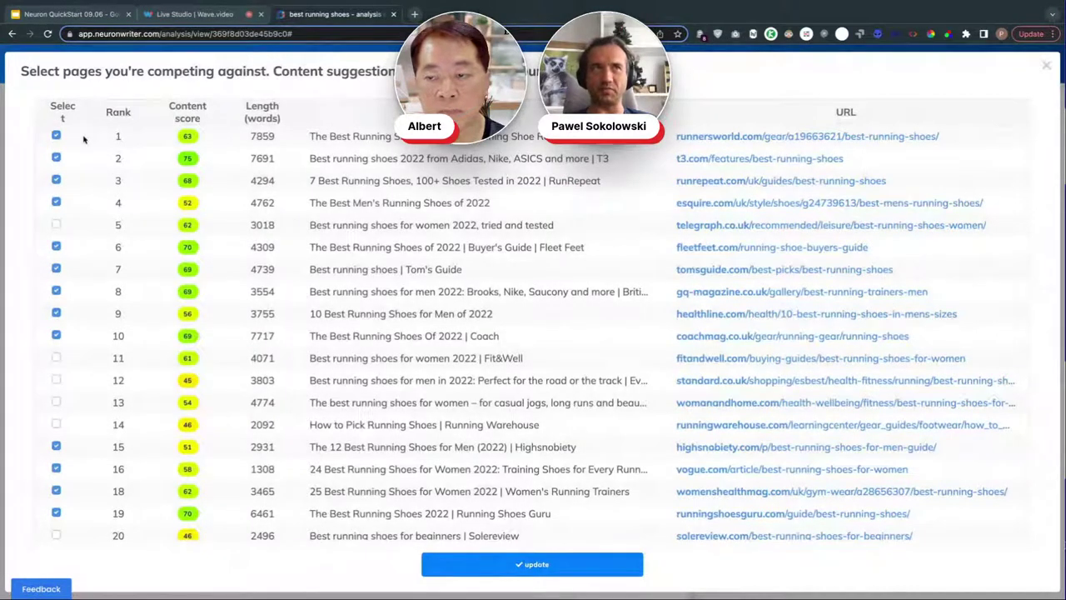
{"action": "scroll", "coordinate": [102, 216], "scroll_direction": "down", "scroll_amount": 2}
{"action": "scroll", "coordinate": [102, 218], "scroll_direction": "up", "scroll_amount": 2}
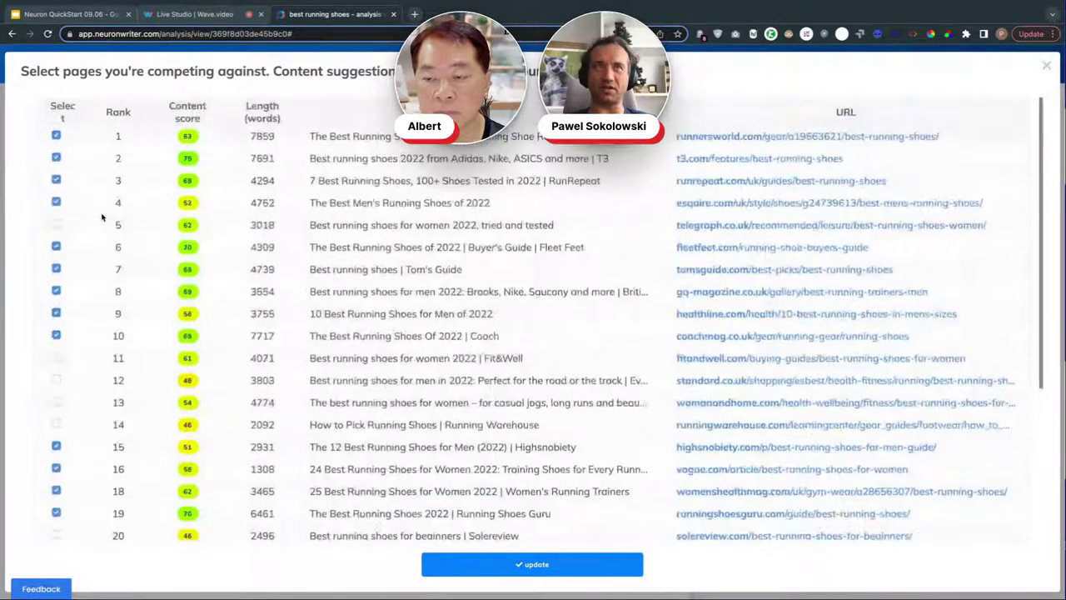
{"action": "left_click", "coordinate": [1047, 66]}
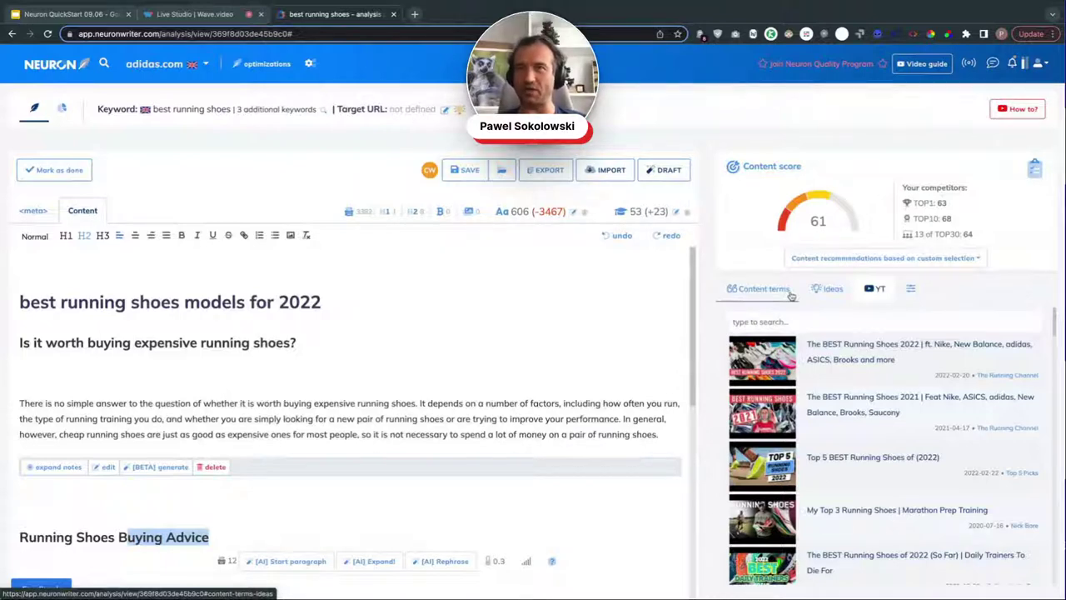
- Look at the suggested article terms again and expand the questions to answer among the content ideas
{"action": "left_click", "coordinate": [752, 288]}
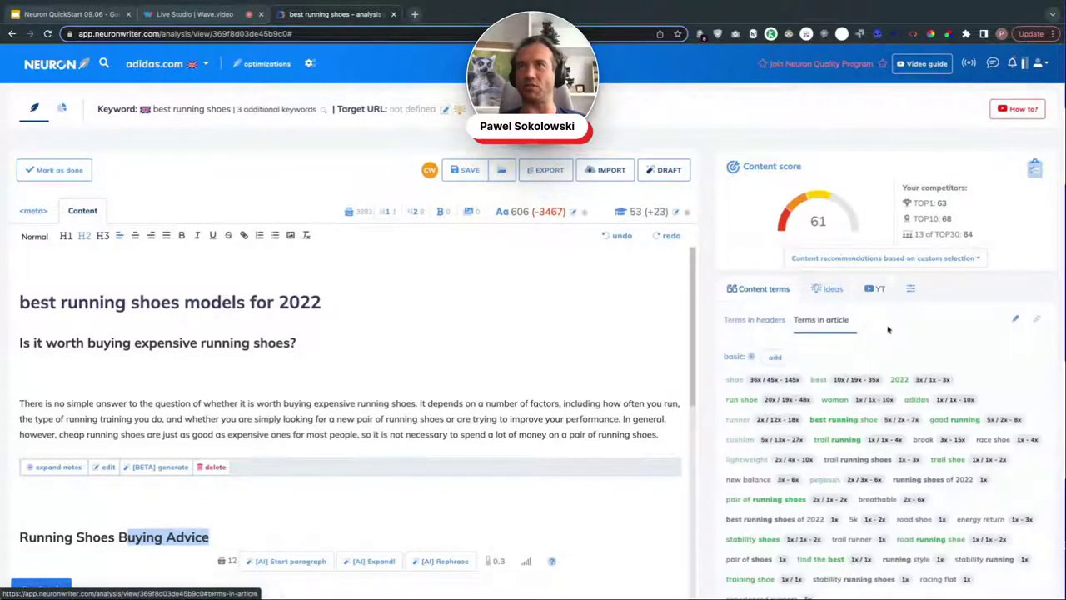
{"action": "left_click", "coordinate": [829, 288]}
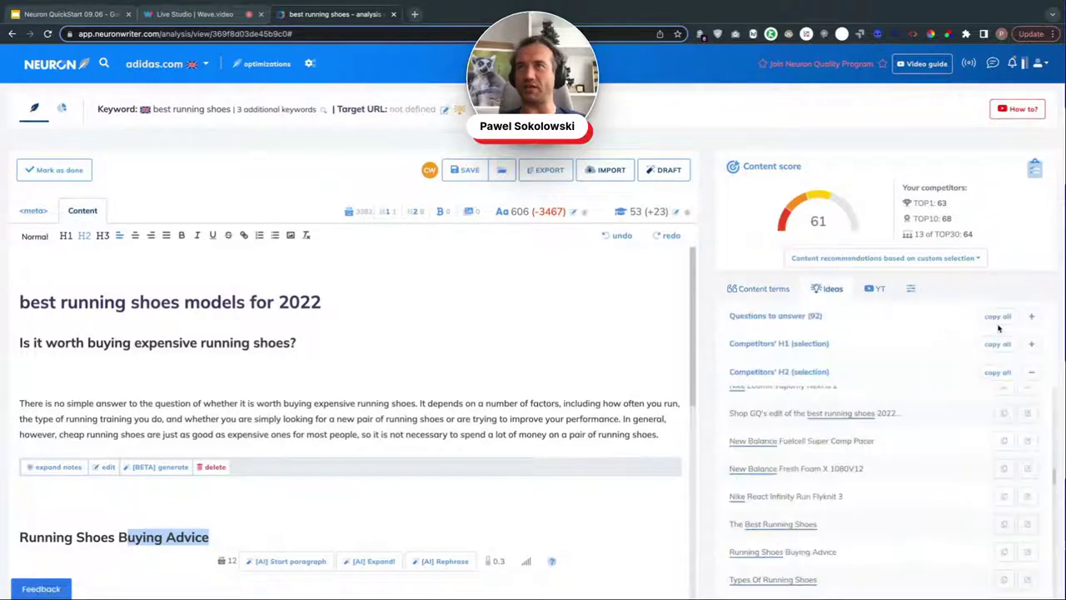
{"action": "left_click", "coordinate": [1031, 315]}
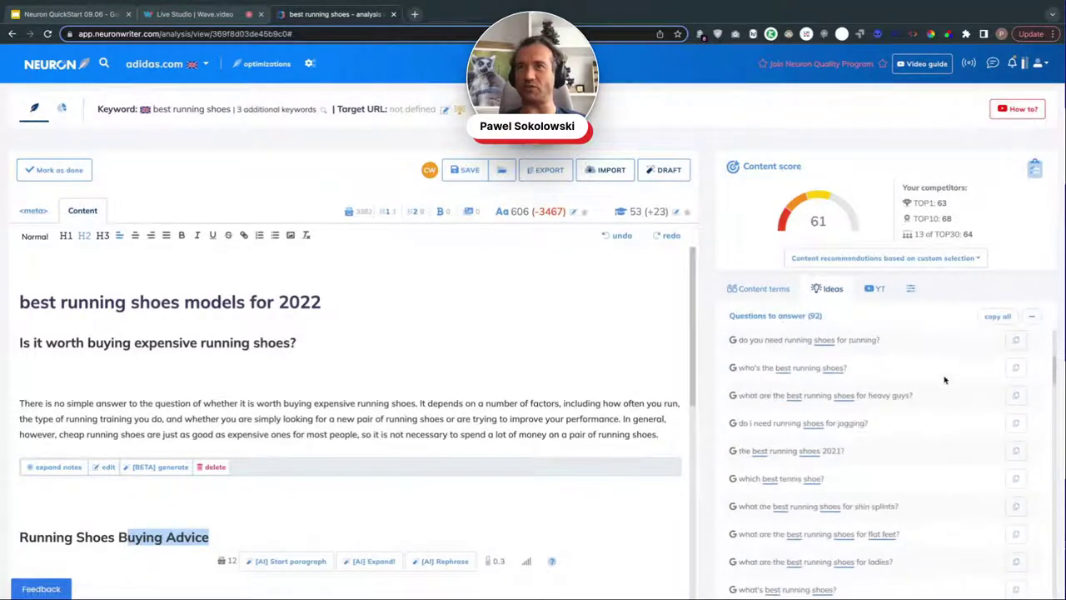
- Look through the questions to answer among the content ideas and open the suggested YouTube videos
{"action": "scroll", "coordinate": [944, 379], "scroll_direction": "down", "scroll_amount": 5}
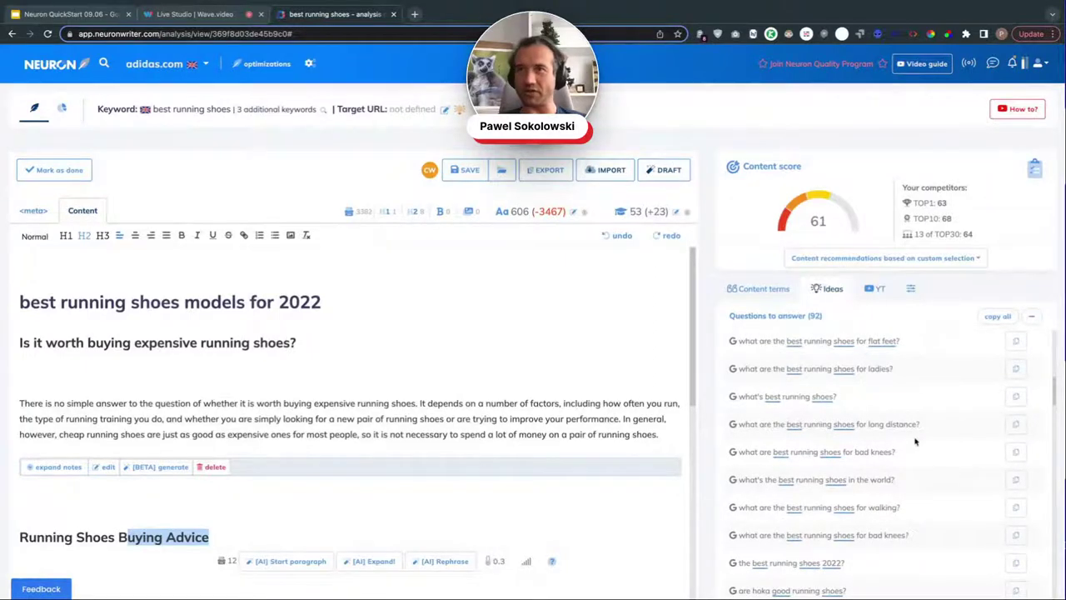
{"action": "scroll", "coordinate": [914, 441], "scroll_direction": "down", "scroll_amount": 1}
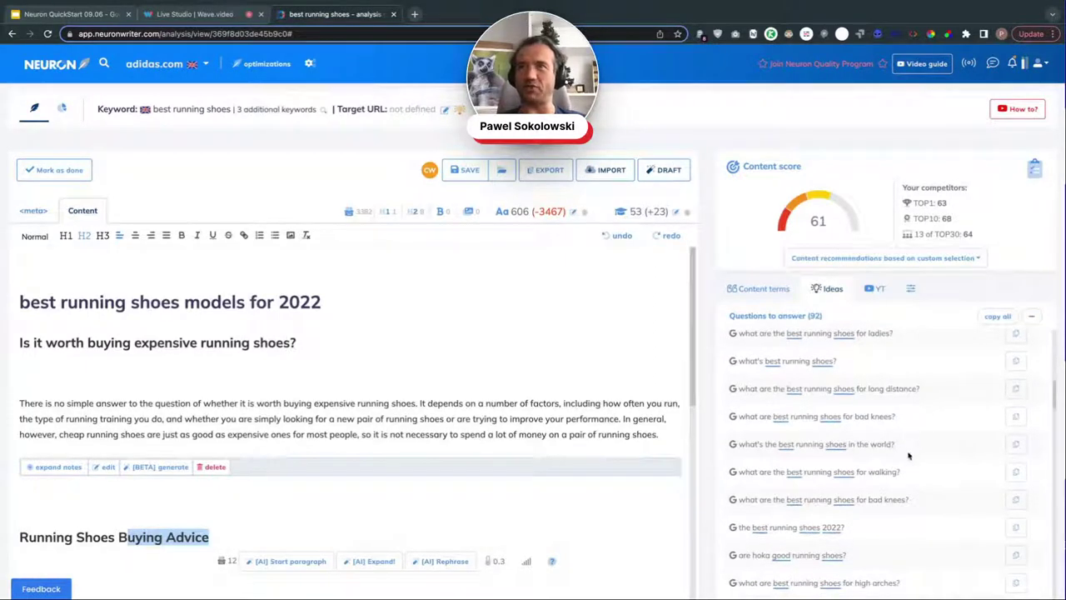
{"action": "scroll", "coordinate": [909, 455], "scroll_direction": "down", "scroll_amount": 3}
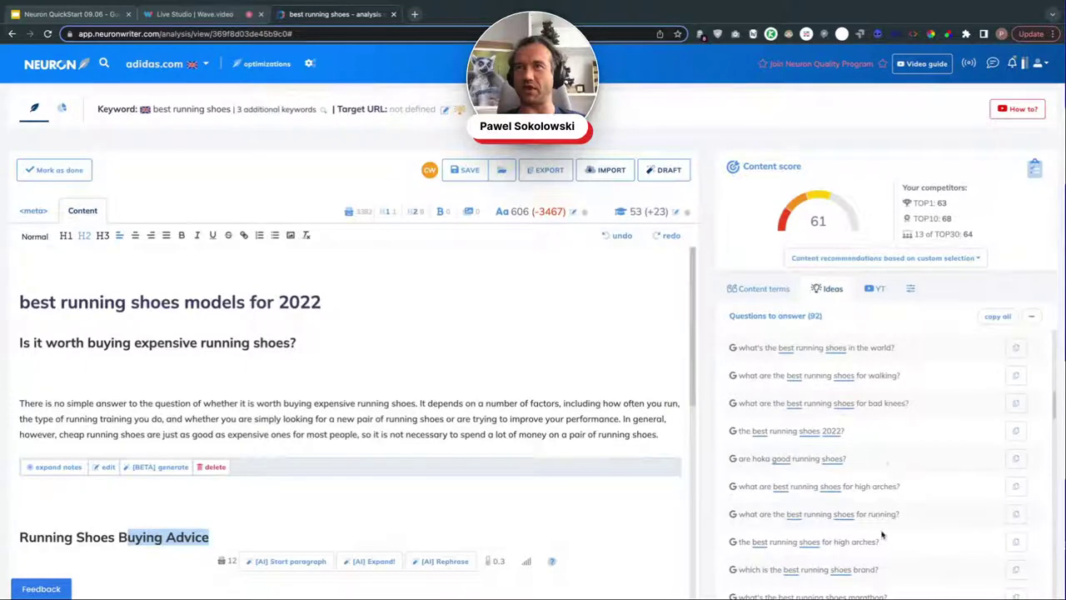
{"action": "scroll", "coordinate": [883, 536], "scroll_direction": "down", "scroll_amount": 2}
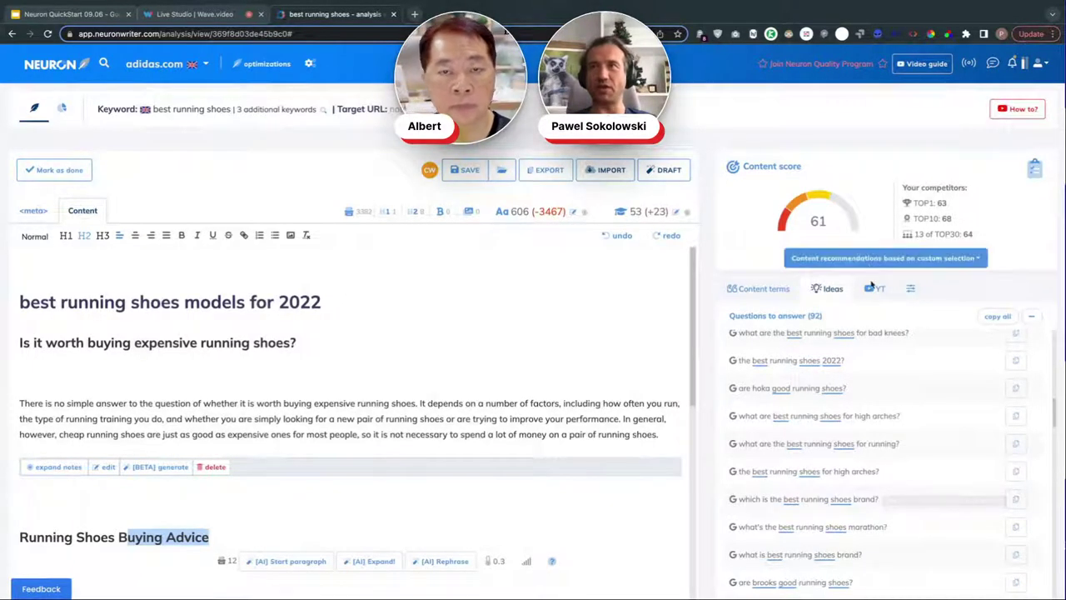
{"action": "left_click", "coordinate": [872, 291]}
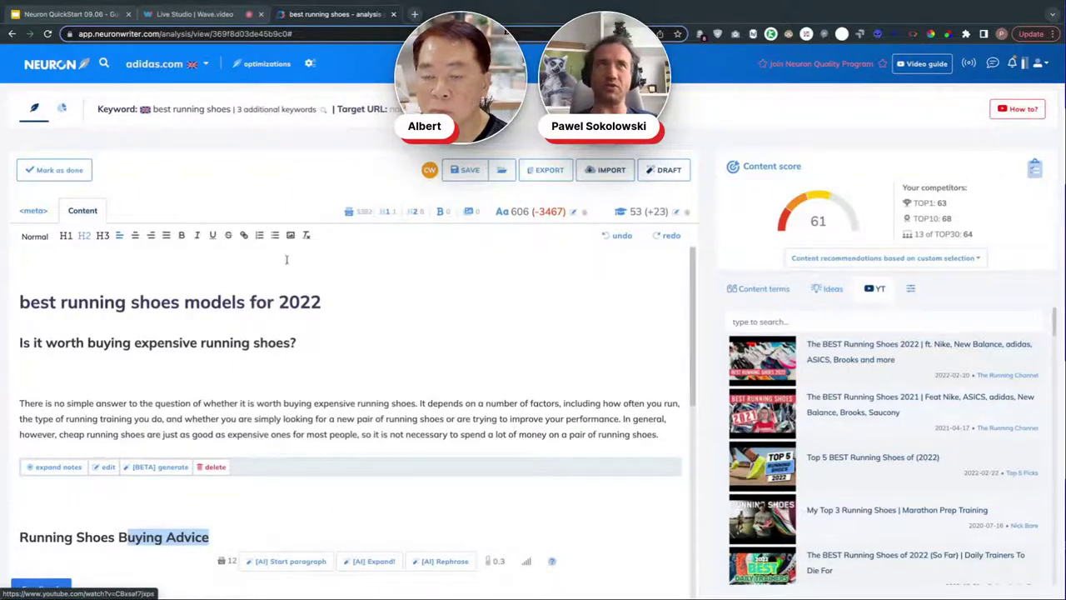
- Begin a new content writer analysis from the project's optimizations list with the keyword "freediving"
{"action": "left_click", "coordinate": [262, 65]}
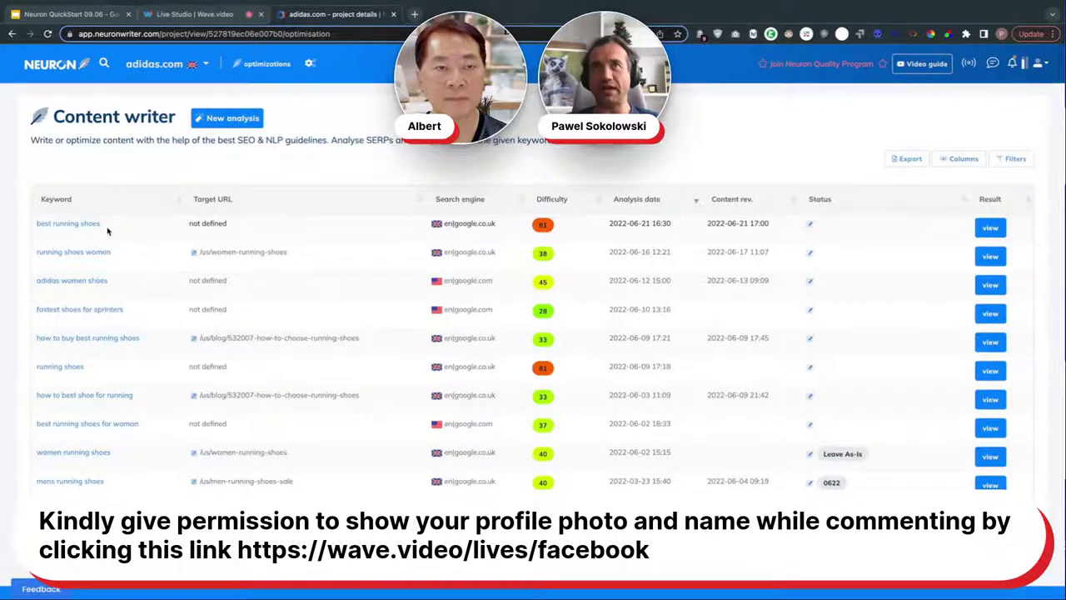
{"action": "left_click", "coordinate": [215, 121]}
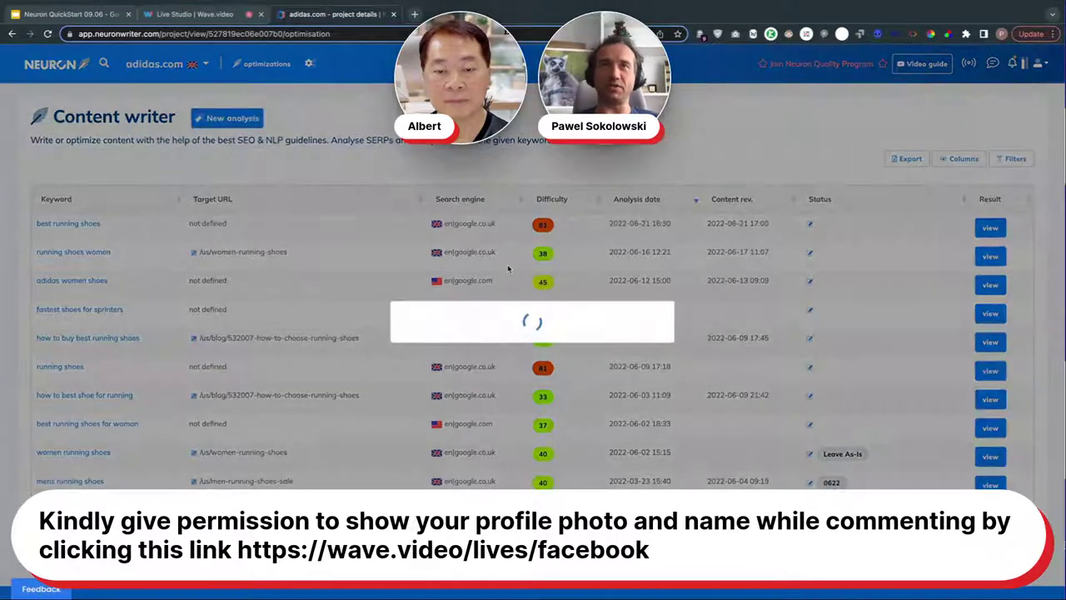
{"action": "type", "text": "freedivcing"}
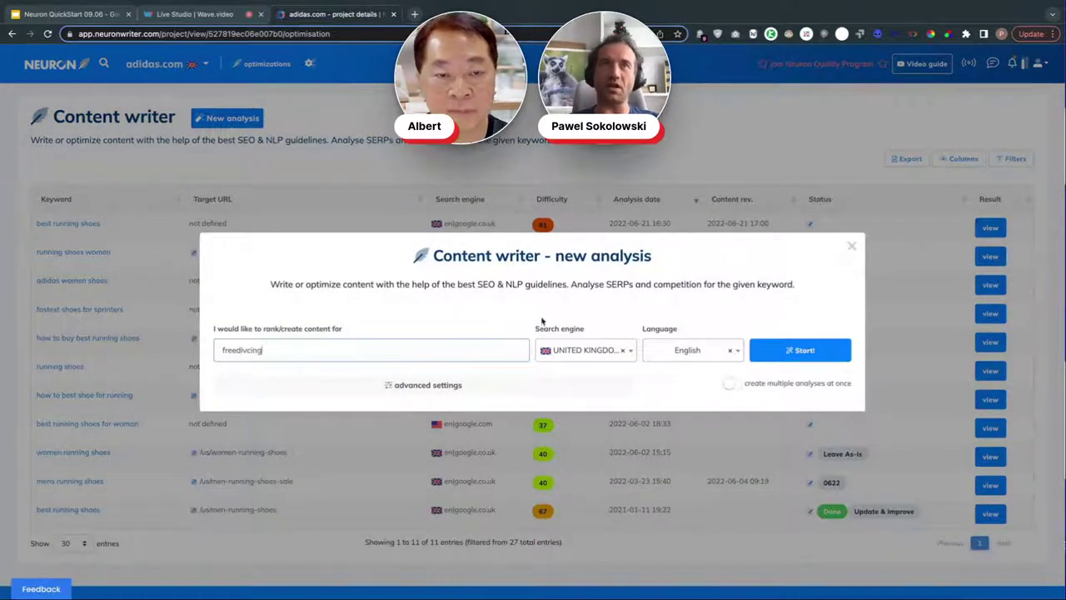
{"action": "key", "text": "BackSpace"}
{"action": "key", "text": "BackSpace"}
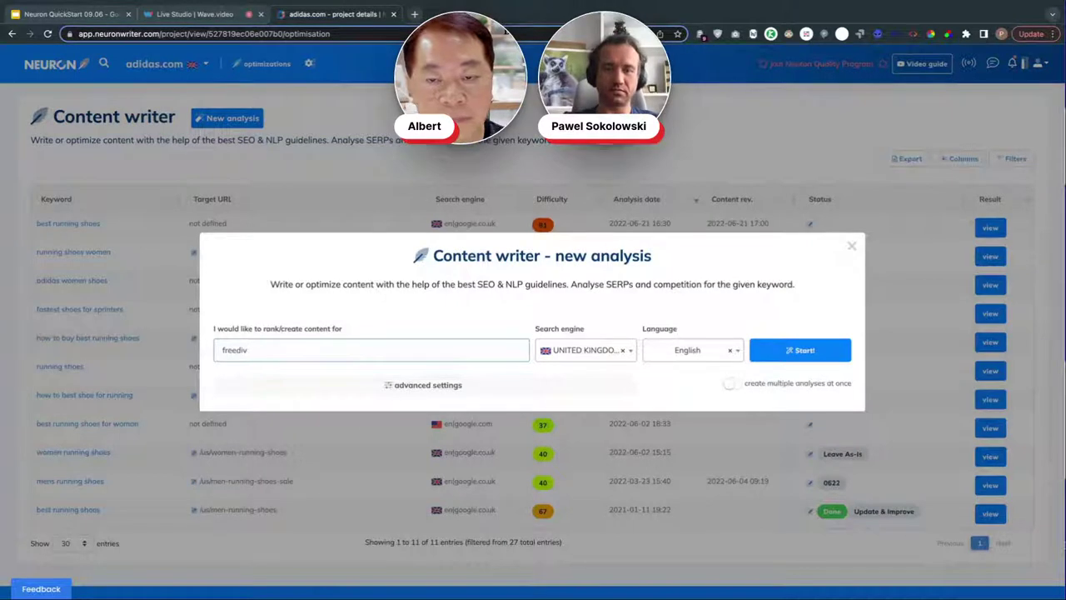
- Set the analysis' search engine to Malaysia, keep English as the language, and start it
{"action": "left_click", "coordinate": [606, 354]}
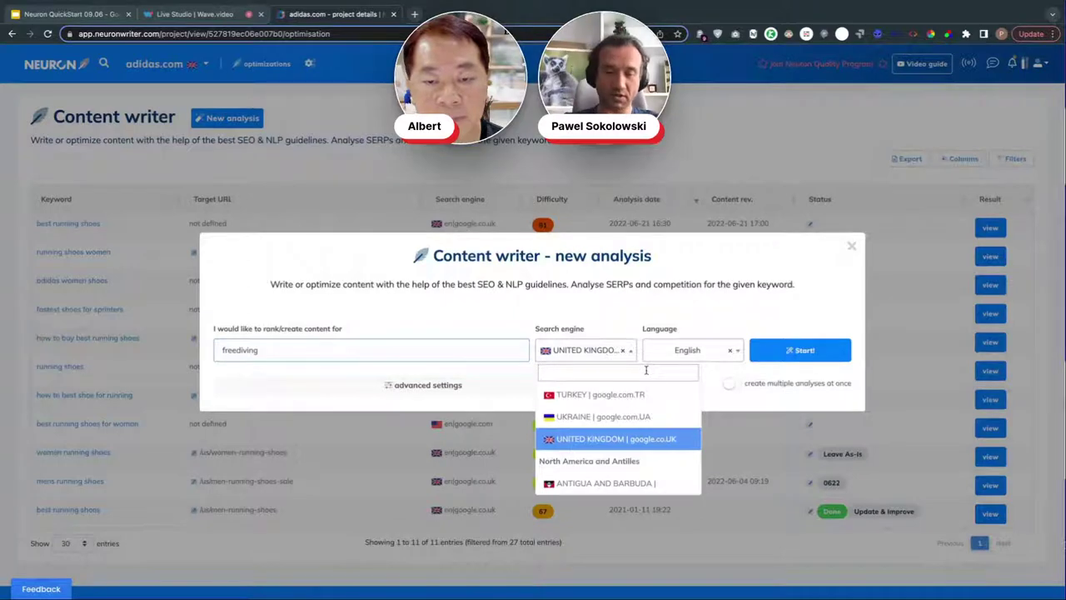
{"action": "type", "text": "mal"}
{"action": "key", "text": "Down"}
{"action": "key", "text": "Down"}
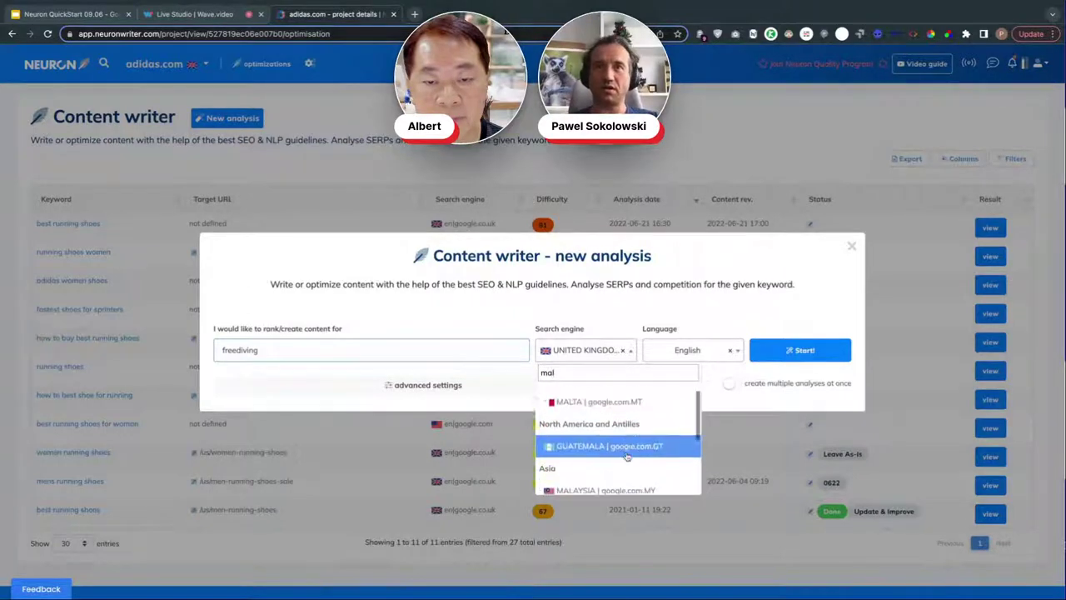
{"action": "key", "text": "Return"}
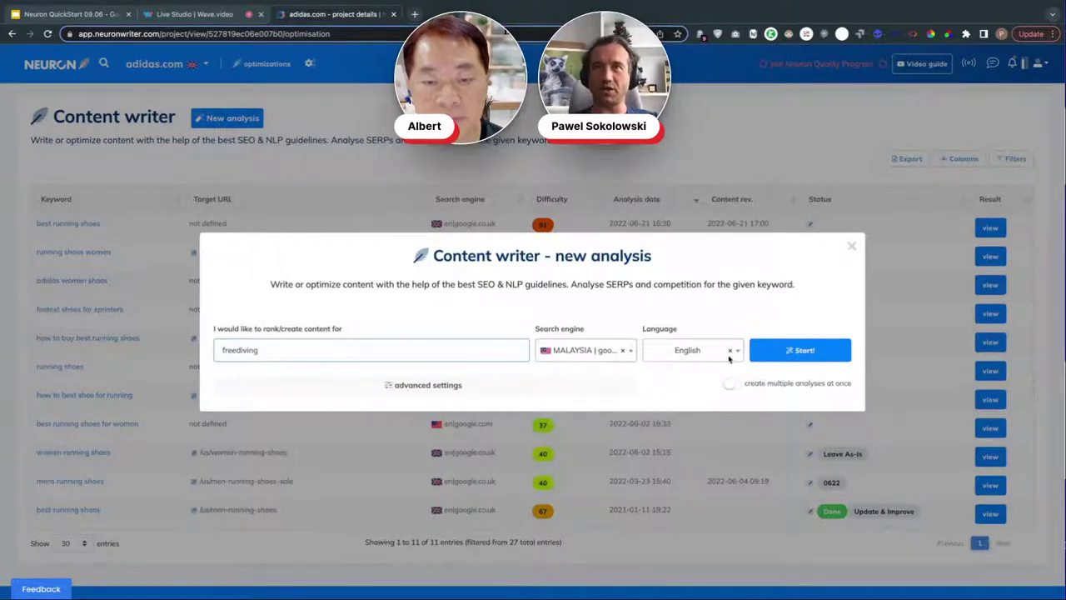
{"action": "left_click", "coordinate": [819, 356]}
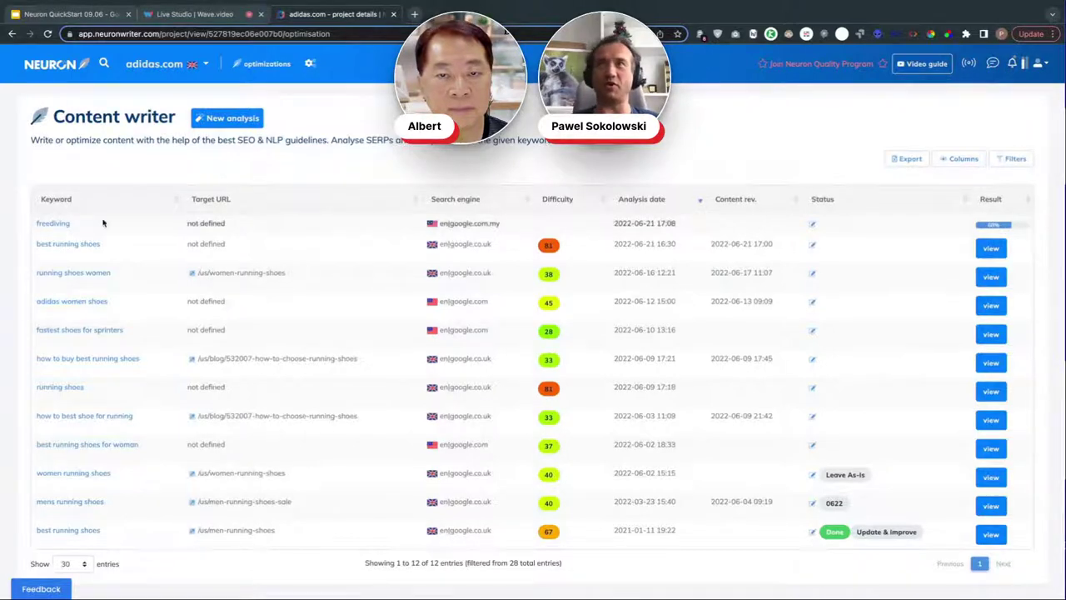
- Open the freediving analysis, exclude the Wikipedia and Facebook pages from the competitors, and proceed to the content editor
{"action": "left_click", "coordinate": [53, 224]}
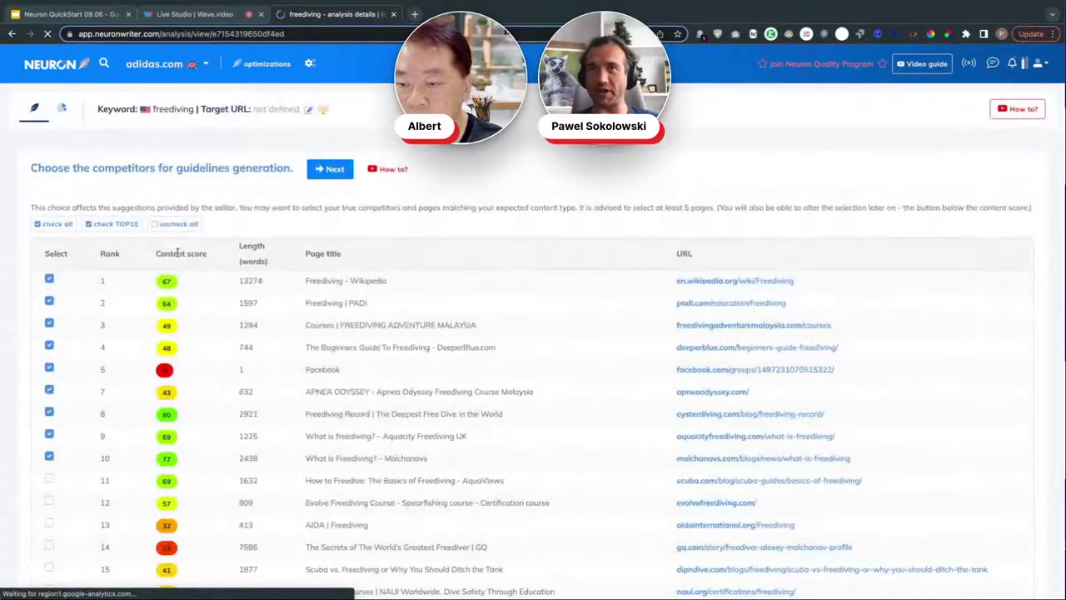
{"action": "scroll", "coordinate": [282, 287], "scroll_direction": "down", "scroll_amount": 2}
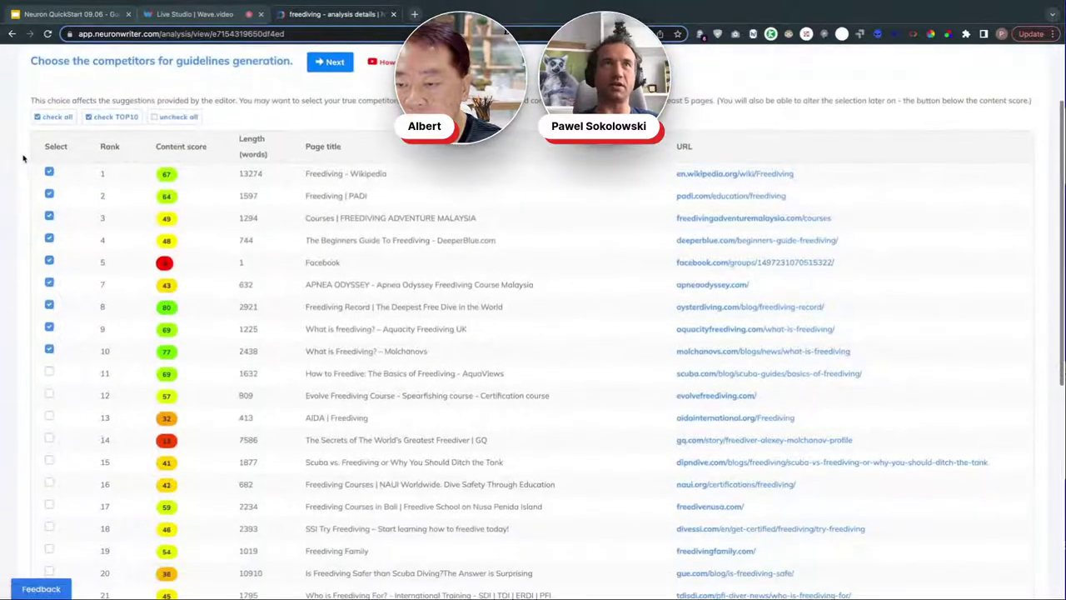
{"action": "left_click", "coordinate": [49, 171]}
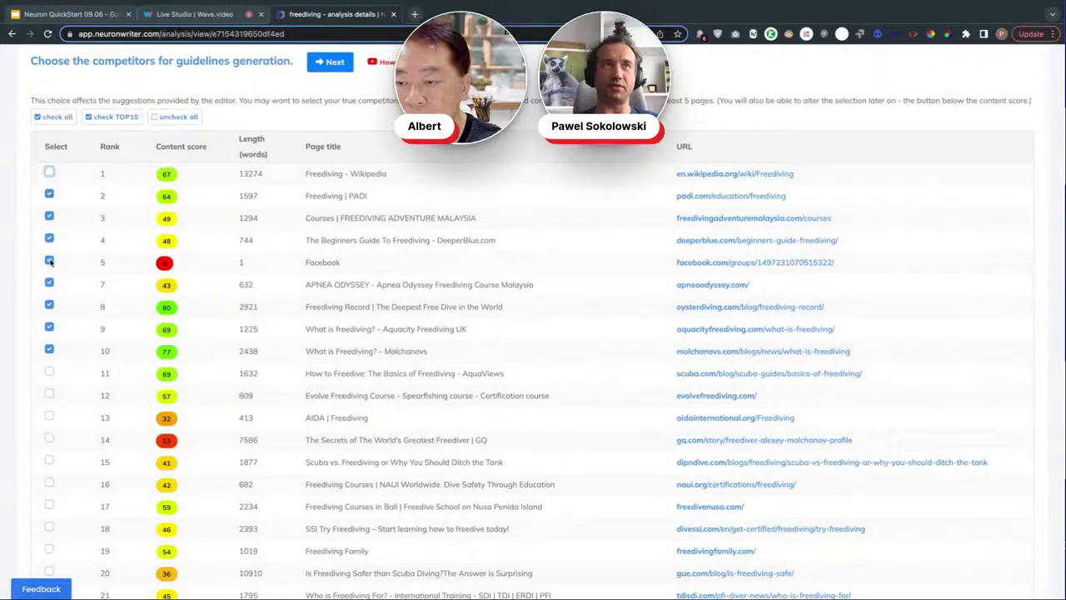
{"action": "left_click", "coordinate": [49, 262]}
{"action": "scroll", "coordinate": [533, 333], "scroll_direction": "down", "scroll_amount": 15}
{"action": "scroll", "coordinate": [533, 333], "scroll_direction": "up", "scroll_amount": 15}
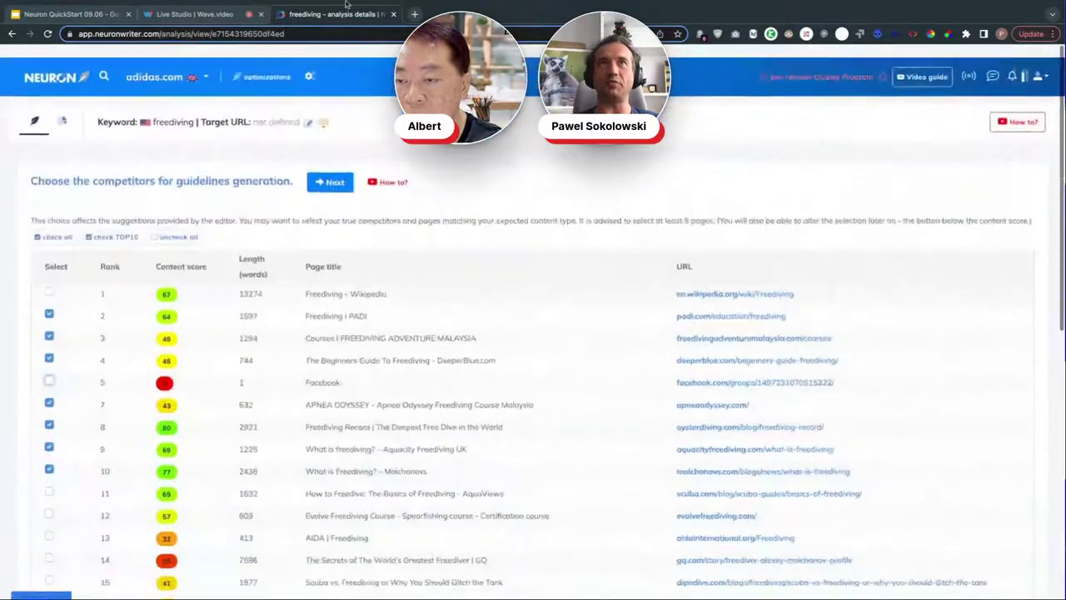
{"action": "left_click", "coordinate": [333, 169]}
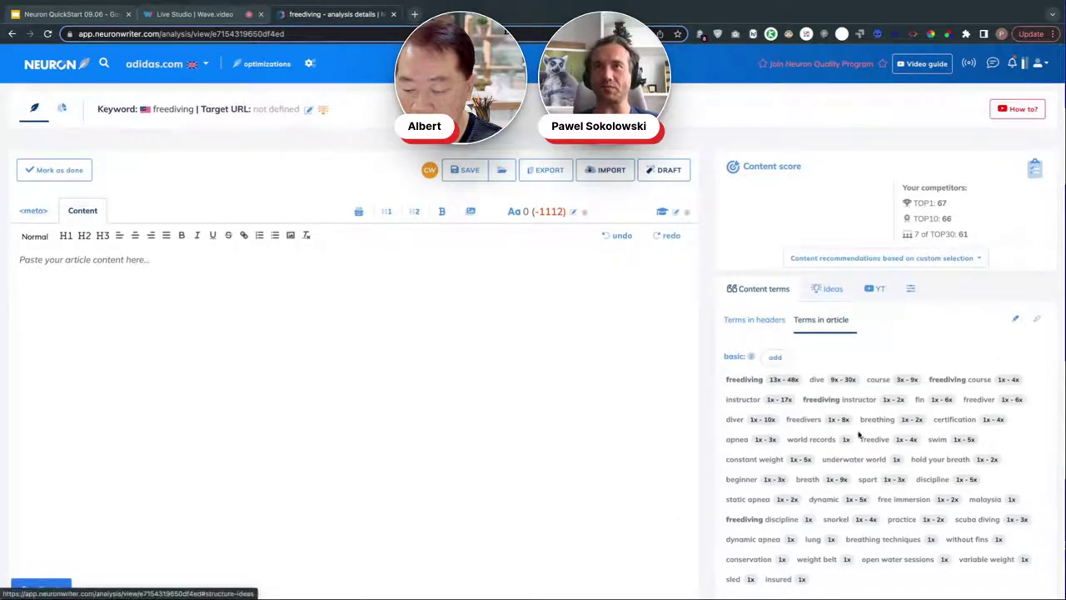
- Review the suggested article terms, base the content recommendations on the TOP 30 competitors, and reload the analysis
{"action": "scroll", "coordinate": [858, 433], "scroll_direction": "down", "scroll_amount": 4}
{"action": "scroll", "coordinate": [857, 433], "scroll_direction": "down", "scroll_amount": 5}
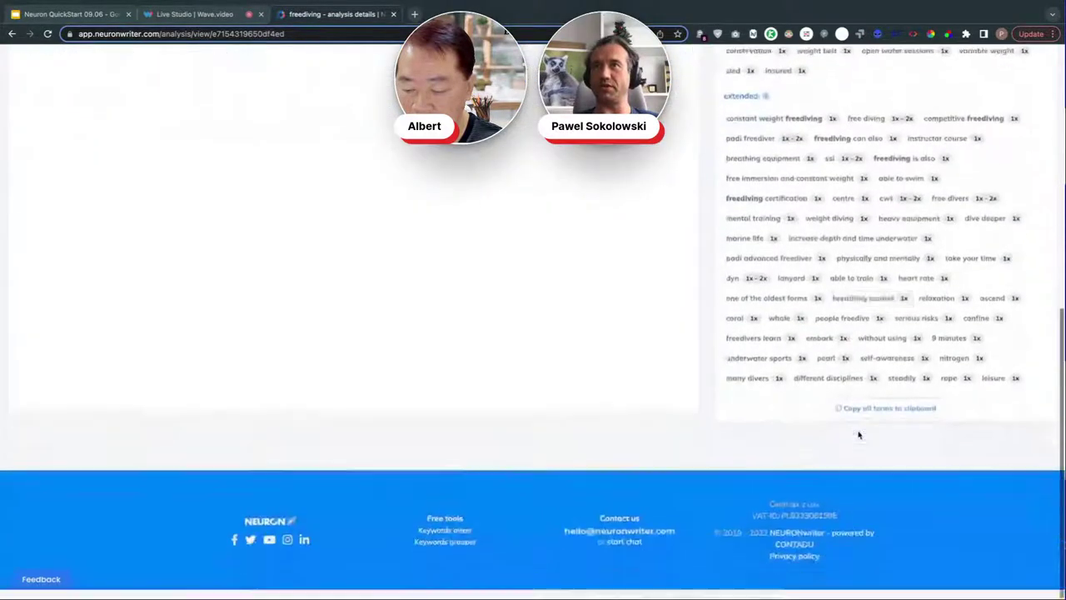
{"action": "scroll", "coordinate": [858, 433], "scroll_direction": "up", "scroll_amount": 8}
{"action": "scroll", "coordinate": [858, 433], "scroll_direction": "down", "scroll_amount": 3}
{"action": "scroll", "coordinate": [858, 433], "scroll_direction": "up", "scroll_amount": 4}
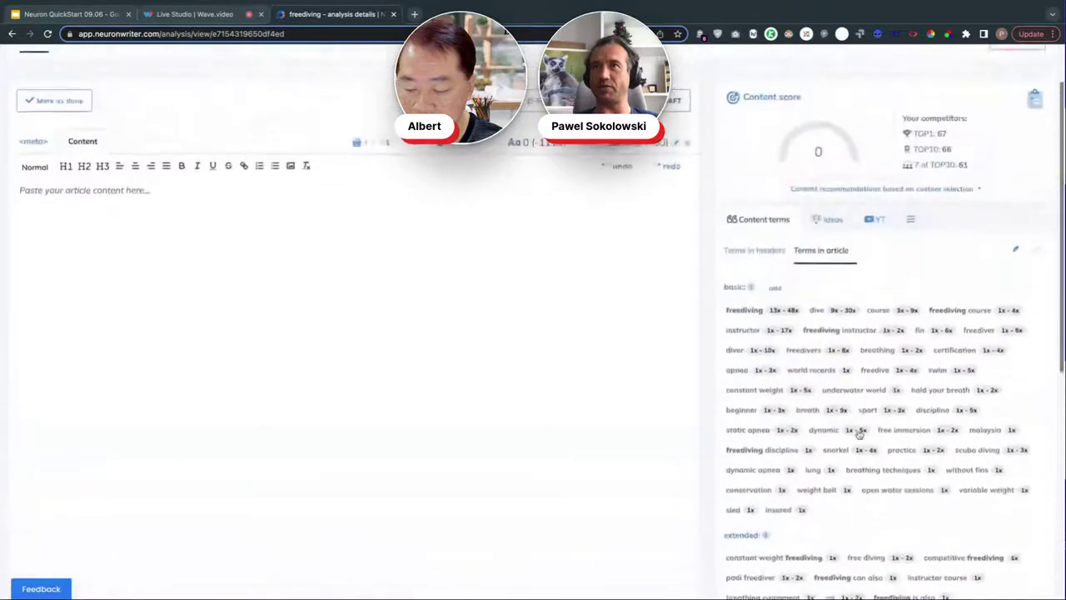
{"action": "left_click", "coordinate": [885, 241]}
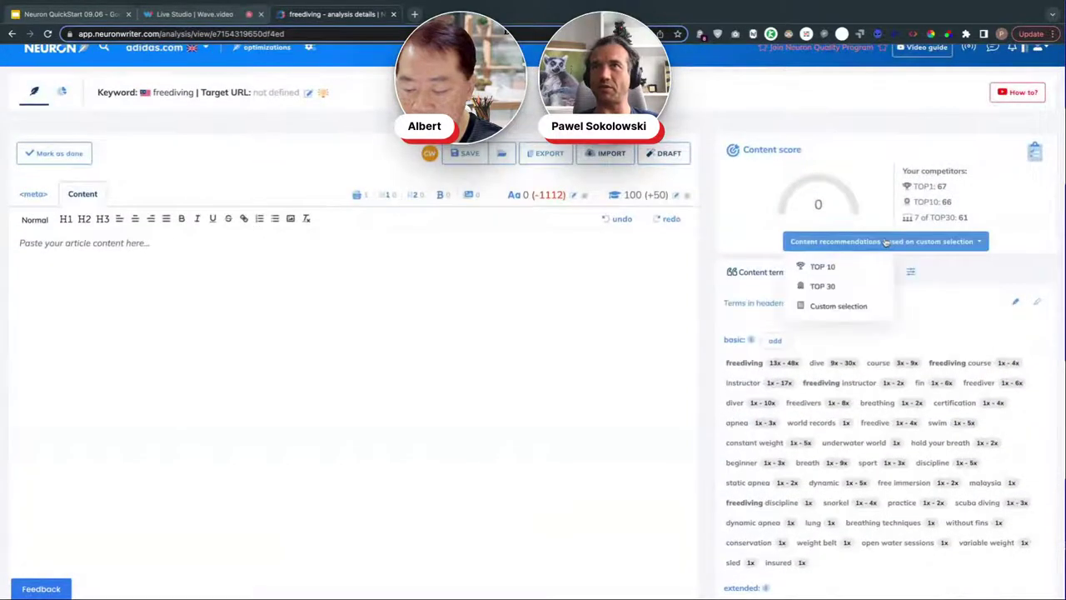
{"action": "left_click", "coordinate": [829, 285]}
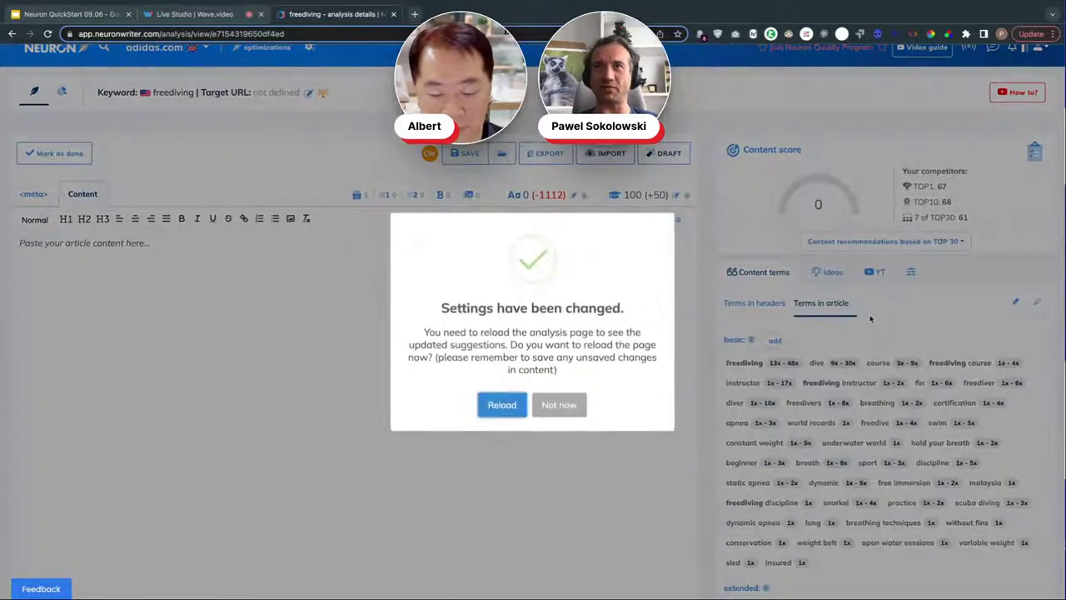
{"action": "left_click", "coordinate": [508, 393]}
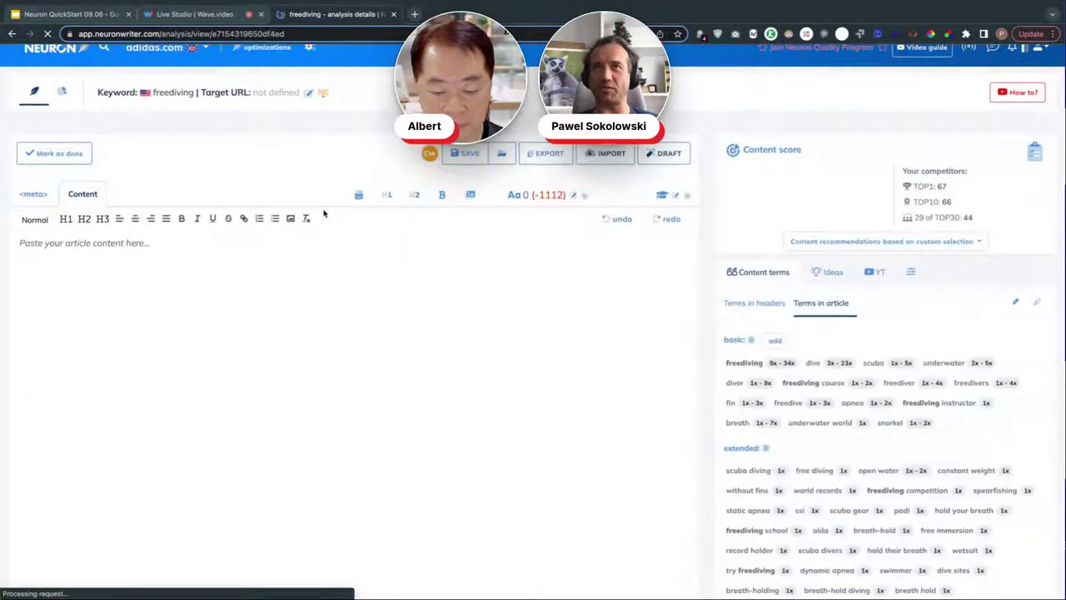
- Base the content recommendations on the TOP 10 competitors and reload the analysis
{"action": "scroll", "coordinate": [324, 212], "scroll_direction": "down", "scroll_amount": 4}
{"action": "scroll", "coordinate": [323, 209], "scroll_direction": "up", "scroll_amount": 1}
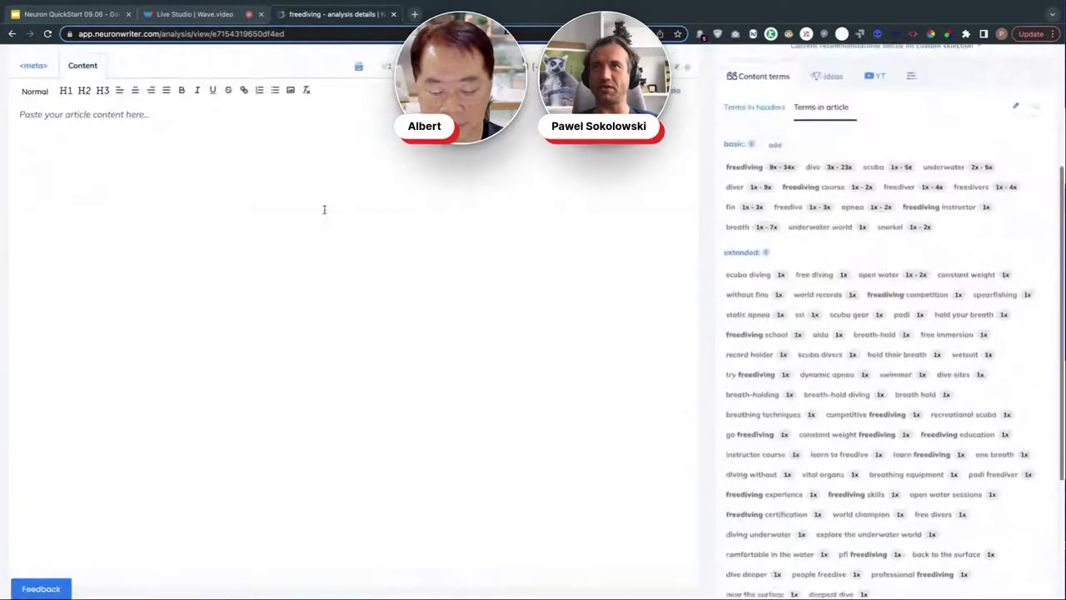
{"action": "scroll", "coordinate": [324, 209], "scroll_direction": "up", "scroll_amount": 3}
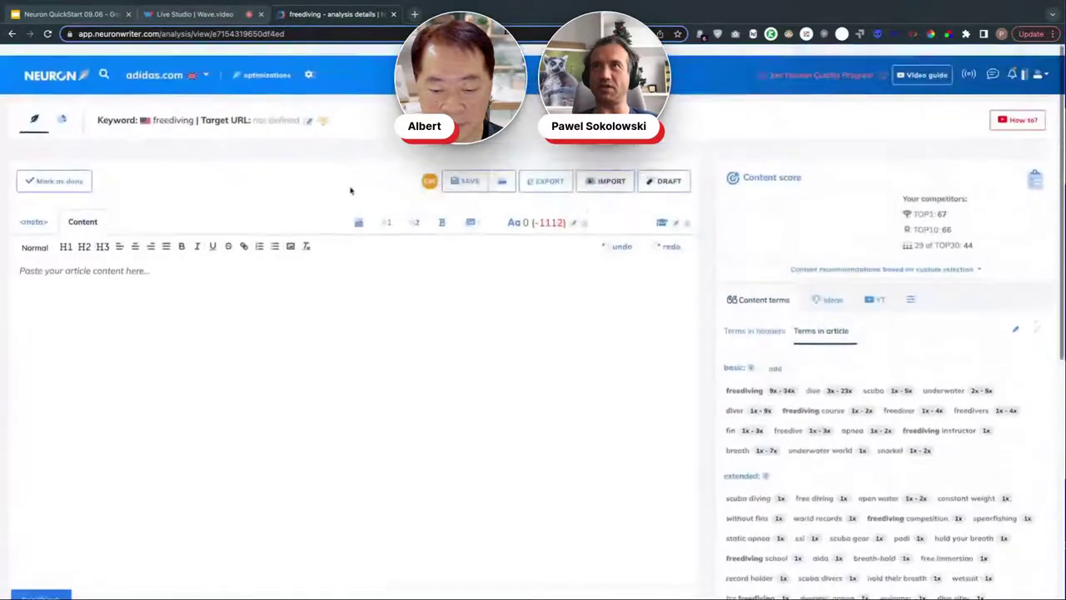
{"action": "left_click", "coordinate": [919, 265]}
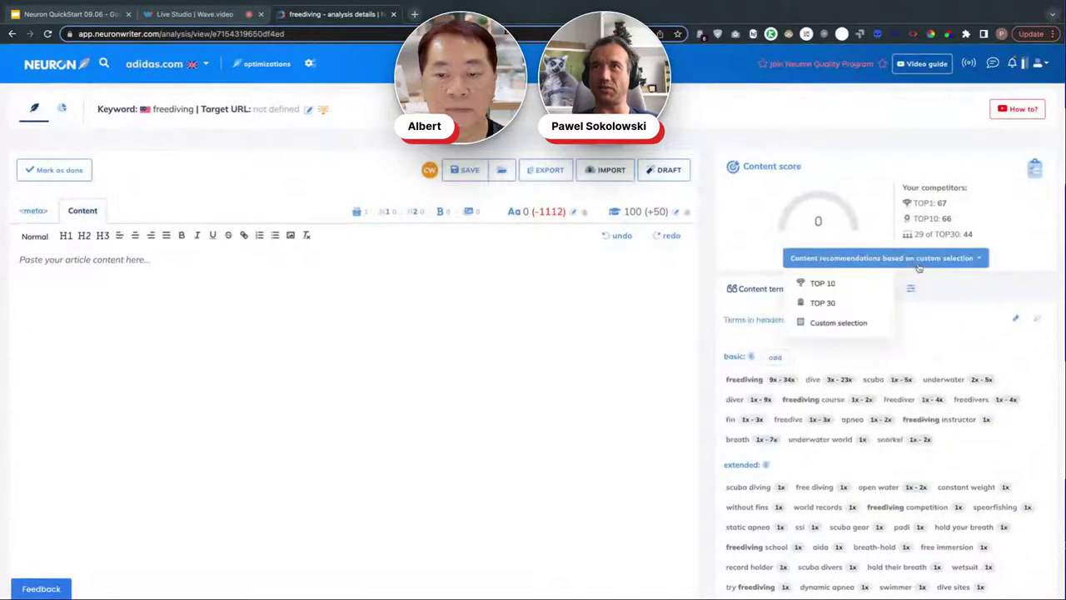
{"action": "left_click", "coordinate": [816, 280]}
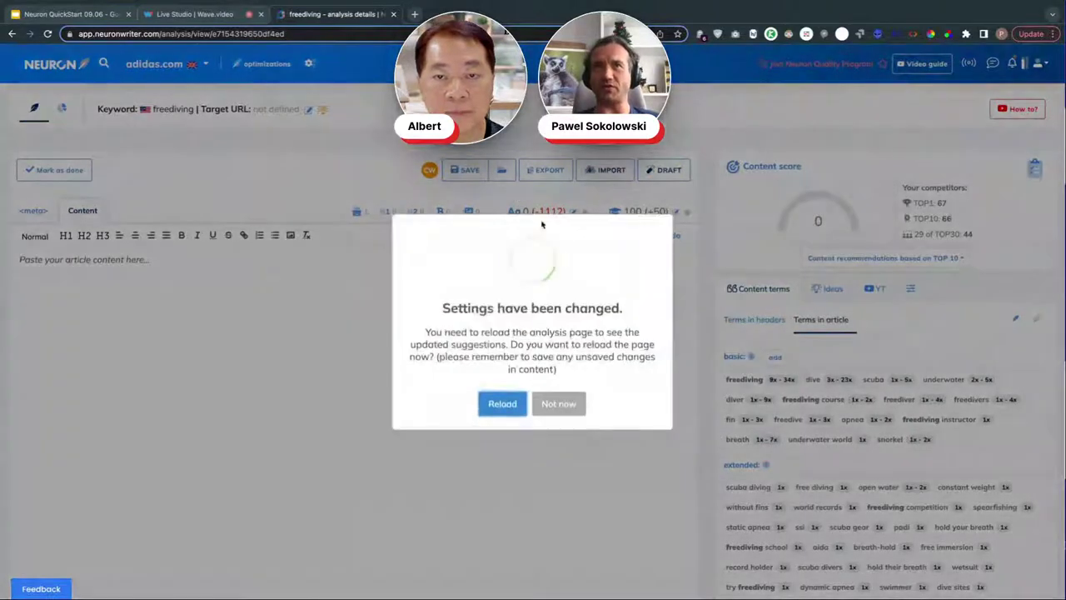
{"action": "left_click", "coordinate": [505, 404]}
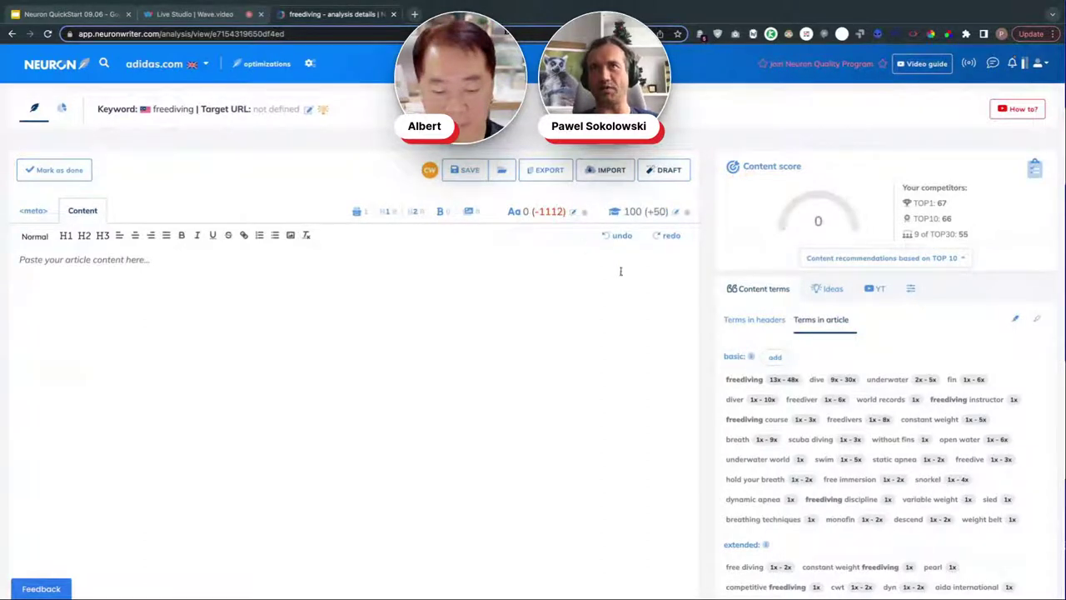
- Check the competitors' median word counts and review the basic and extended article terms suggested for freediving
{"action": "mouse_move", "coordinate": [587, 215]}
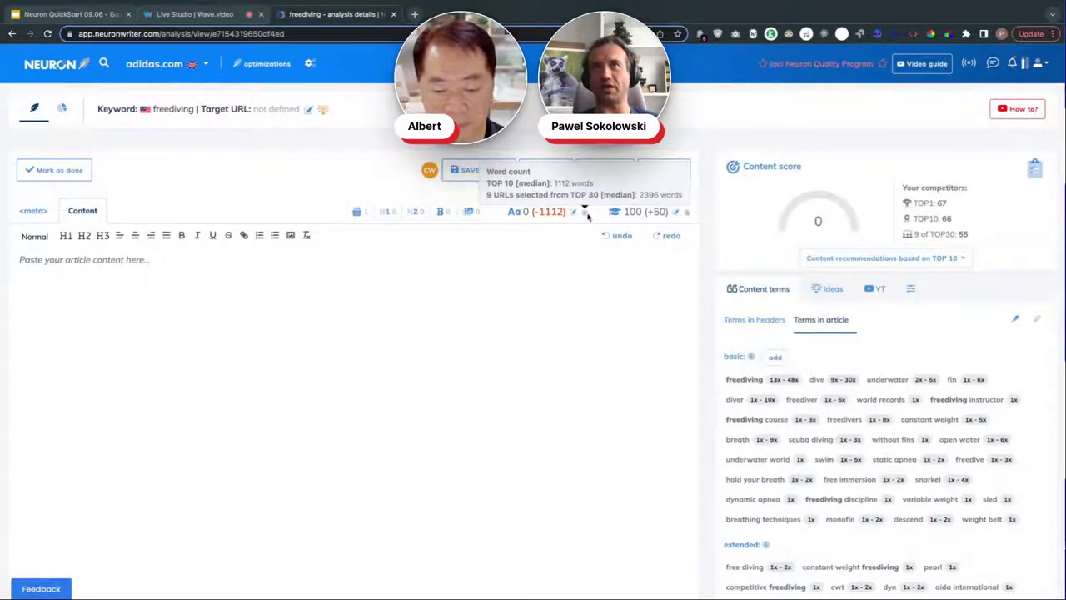
{"action": "scroll", "coordinate": [929, 357], "scroll_direction": "down", "scroll_amount": 5}
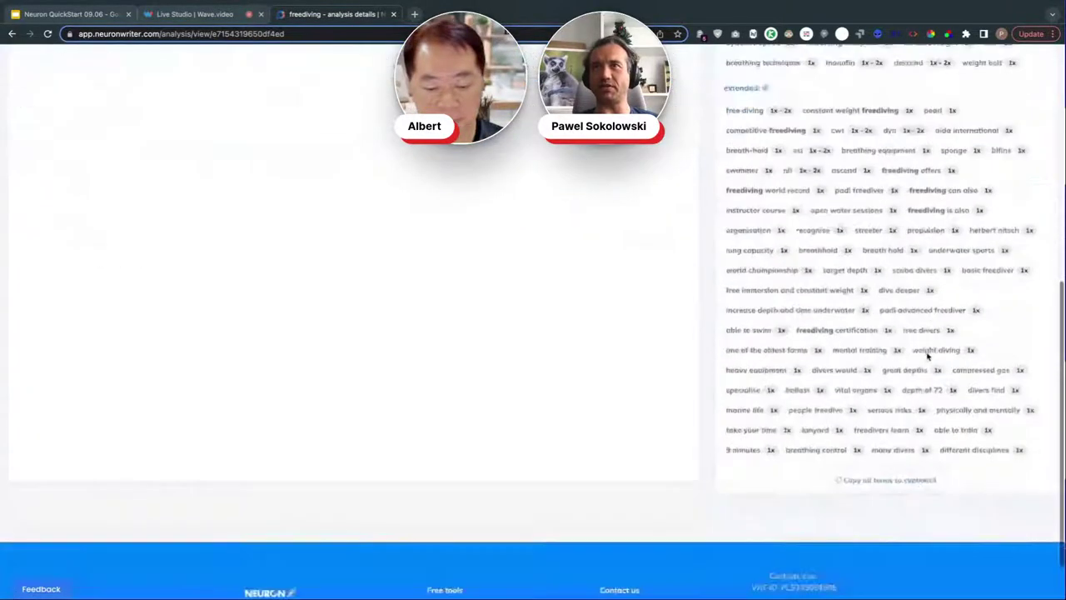
{"action": "scroll", "coordinate": [928, 356], "scroll_direction": "up", "scroll_amount": 10}
{"action": "scroll", "coordinate": [926, 357], "scroll_direction": "down", "scroll_amount": 10}
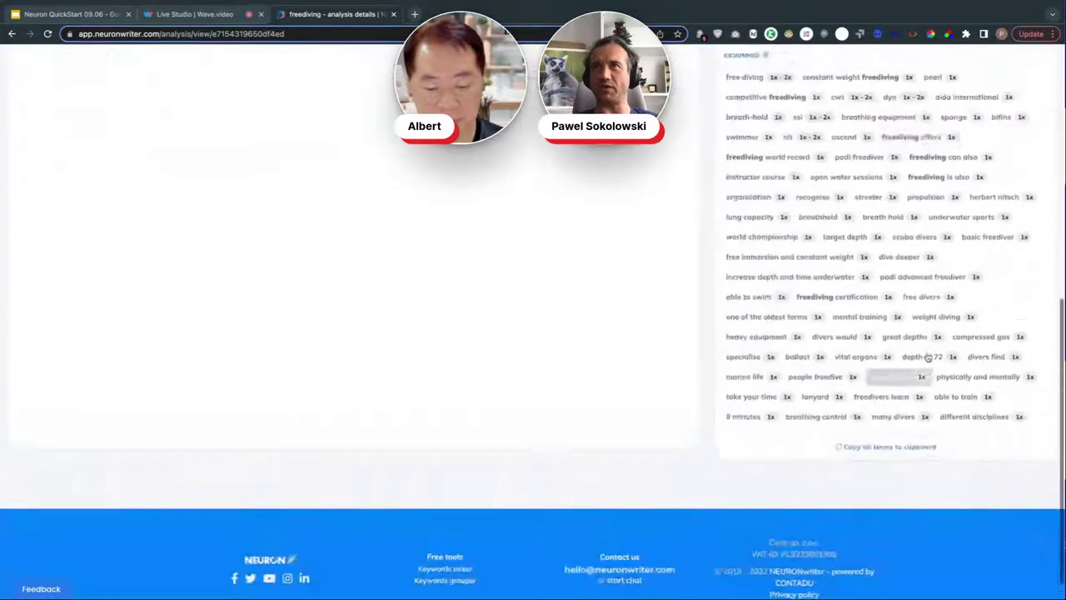
{"action": "scroll", "coordinate": [928, 357], "scroll_direction": "up", "scroll_amount": 10}
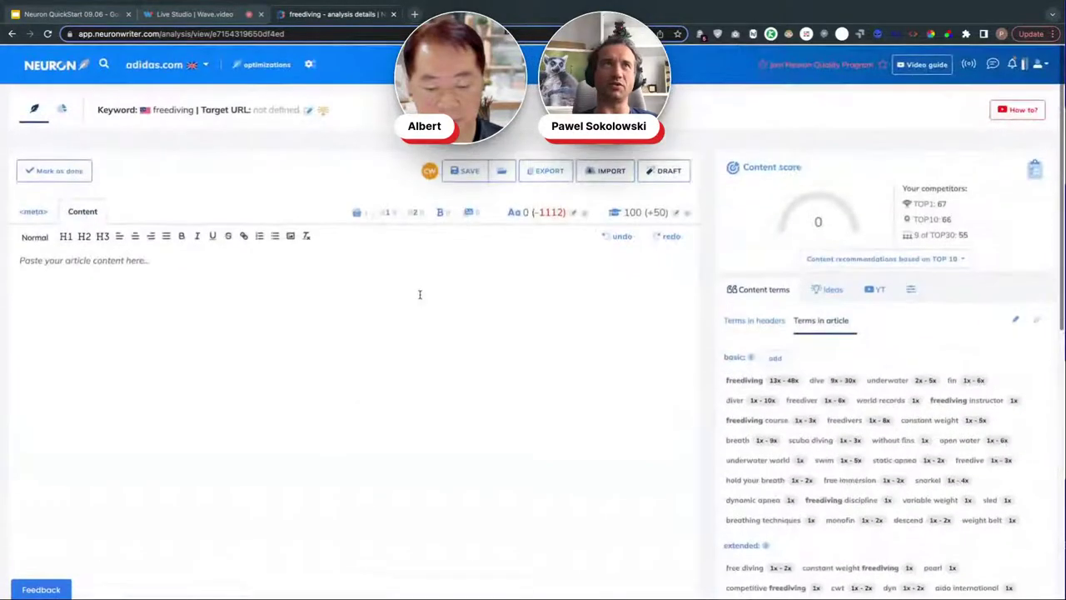
- Open the project's content optimizations in a new browser tab and create a new analysis for the keyword "freediving"
{"action": "right_click", "coordinate": [265, 66]}
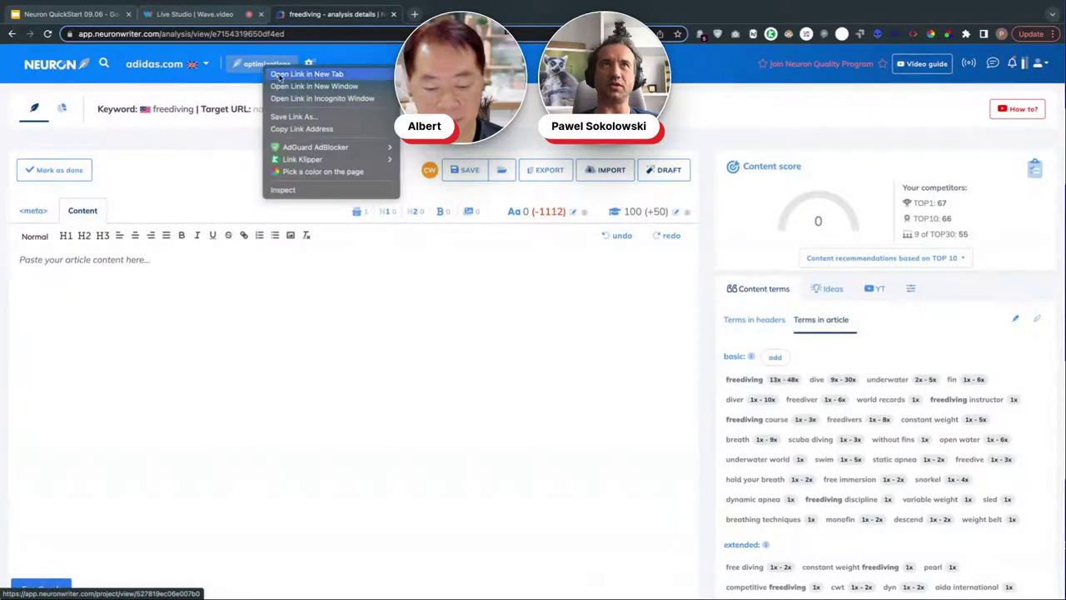
{"action": "left_click", "coordinate": [306, 74]}
{"action": "left_click", "coordinate": [434, 15]}
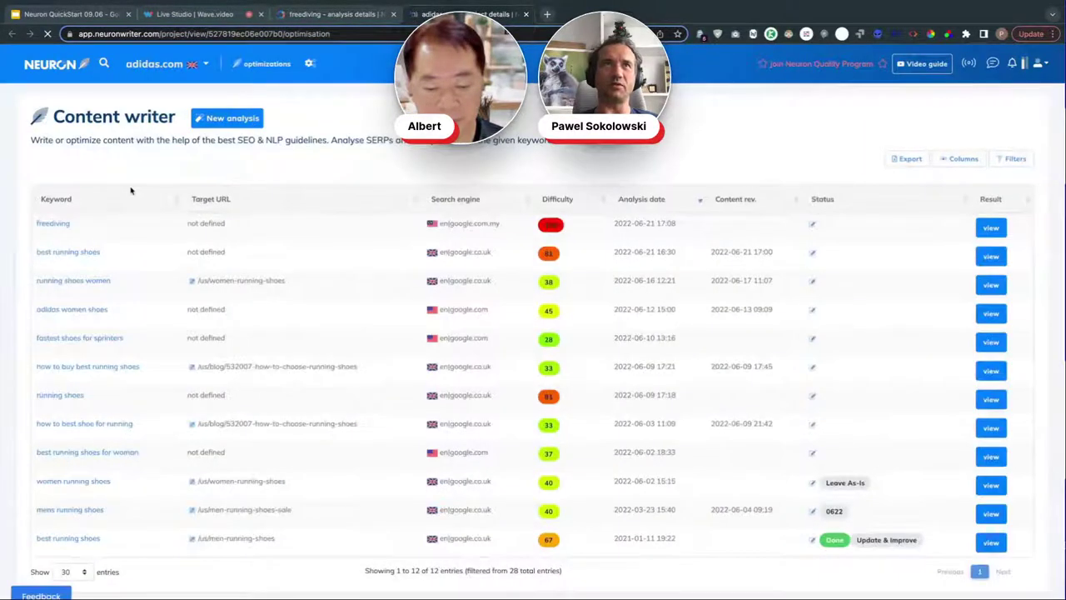
{"action": "left_click", "coordinate": [244, 118]}
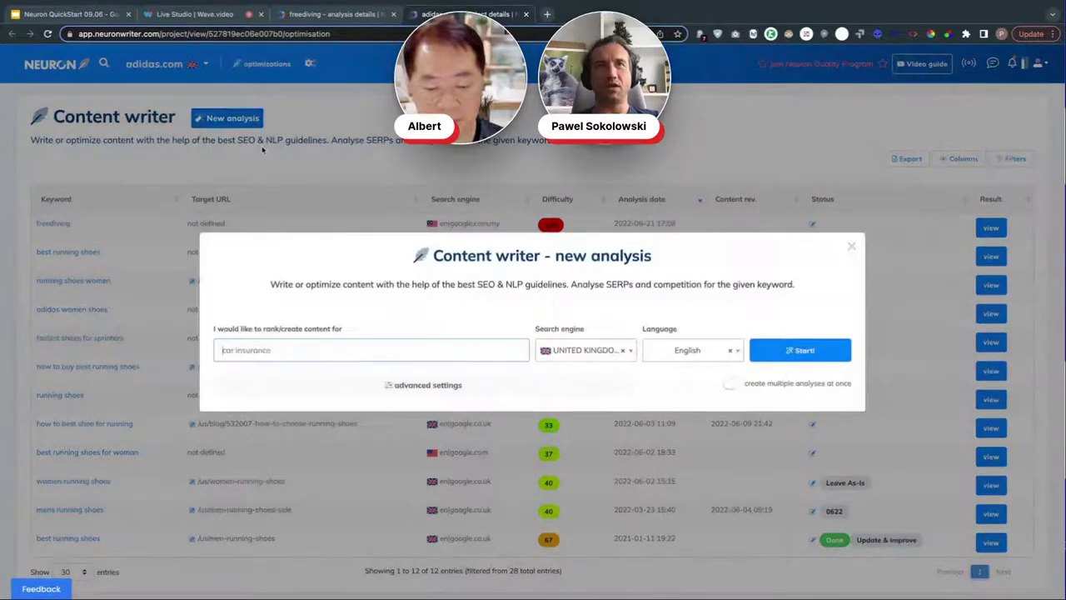
{"action": "type", "text": "freedi"}
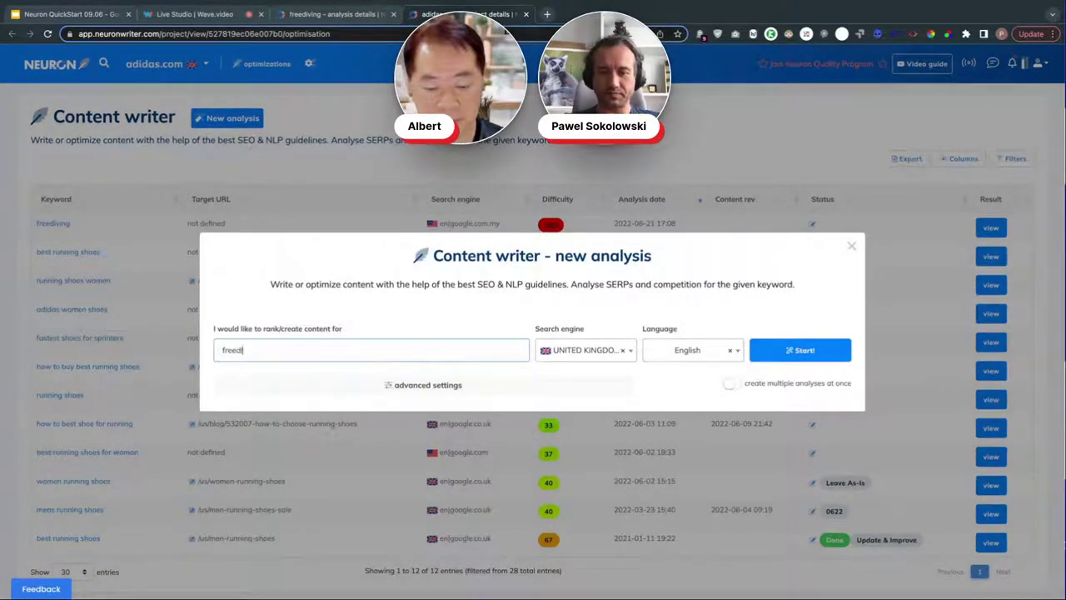
{"action": "type", "text": "ving"}
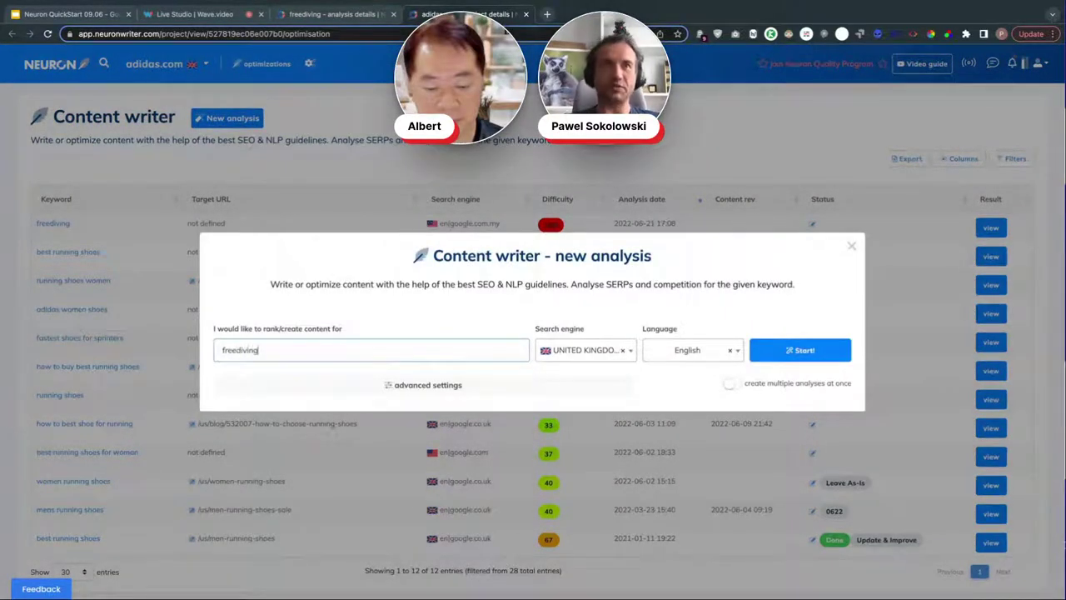
- Set the new analysis to the Poland google.PL search engine and the Polish language, and start it
{"action": "left_click", "coordinate": [560, 358]}
{"action": "type", "text": "l"}
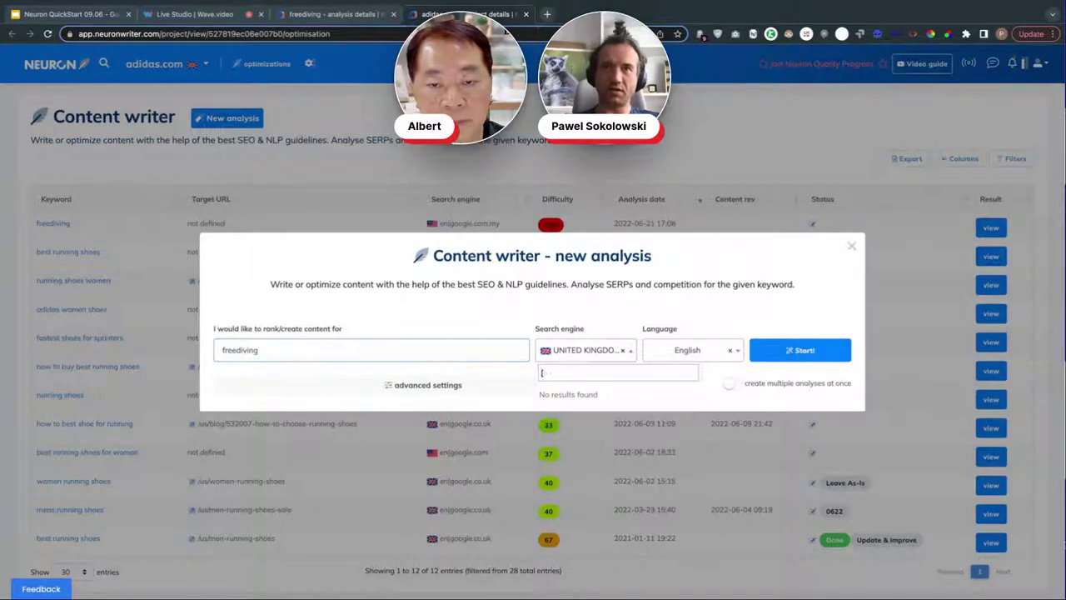
{"action": "key", "text": "BackSpace"}
{"action": "key", "text": "BackSpace"}
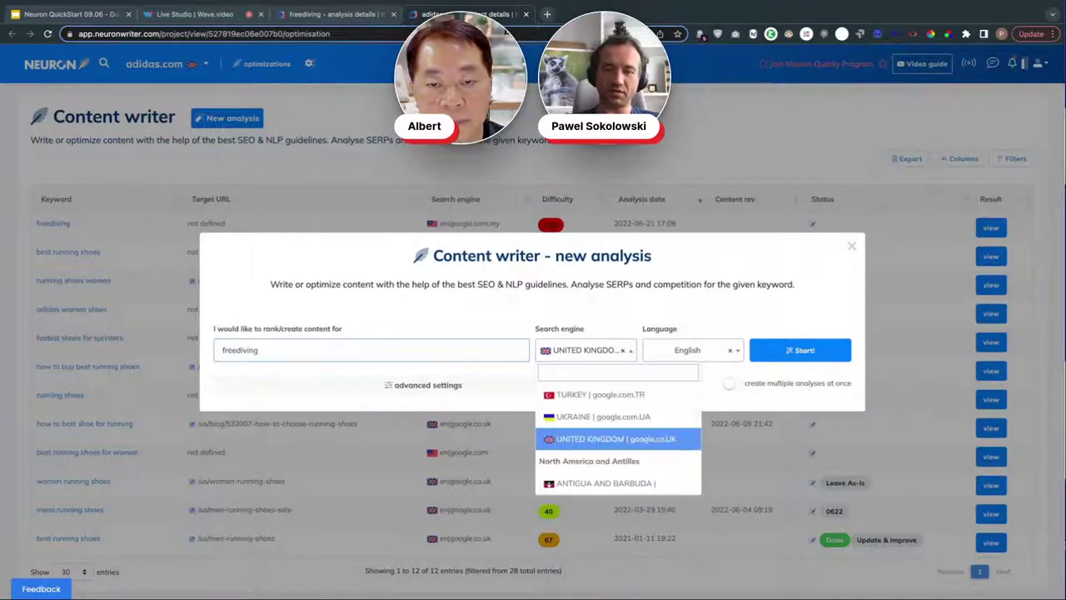
{"action": "type", "text": "pol"}
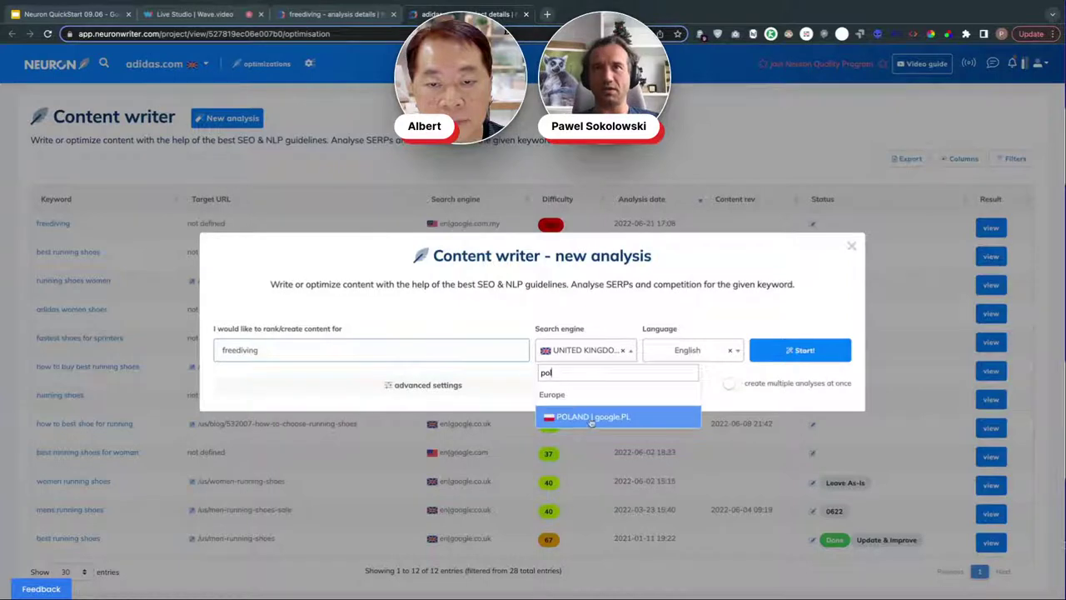
{"action": "left_click", "coordinate": [592, 418]}
{"action": "left_click", "coordinate": [676, 353]}
{"action": "type", "text": "pol"}
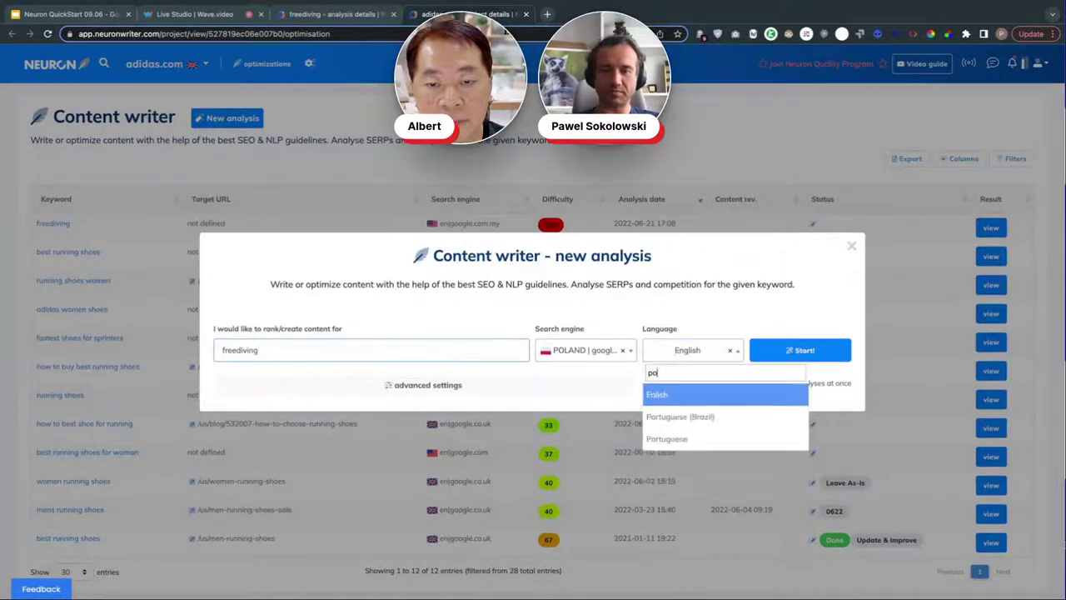
{"action": "left_click", "coordinate": [690, 396]}
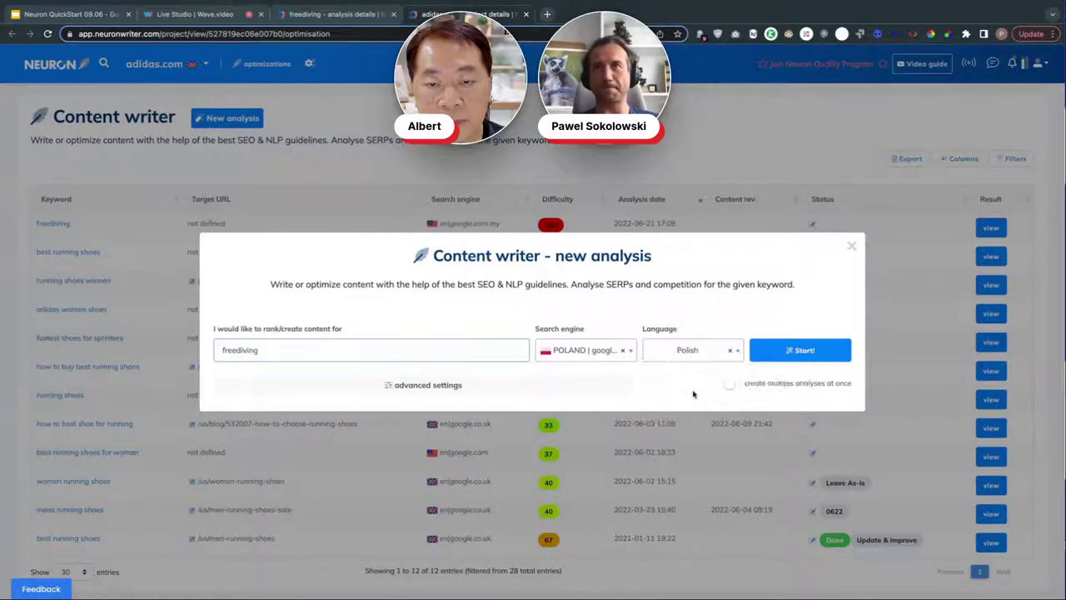
{"action": "left_click", "coordinate": [786, 350]}
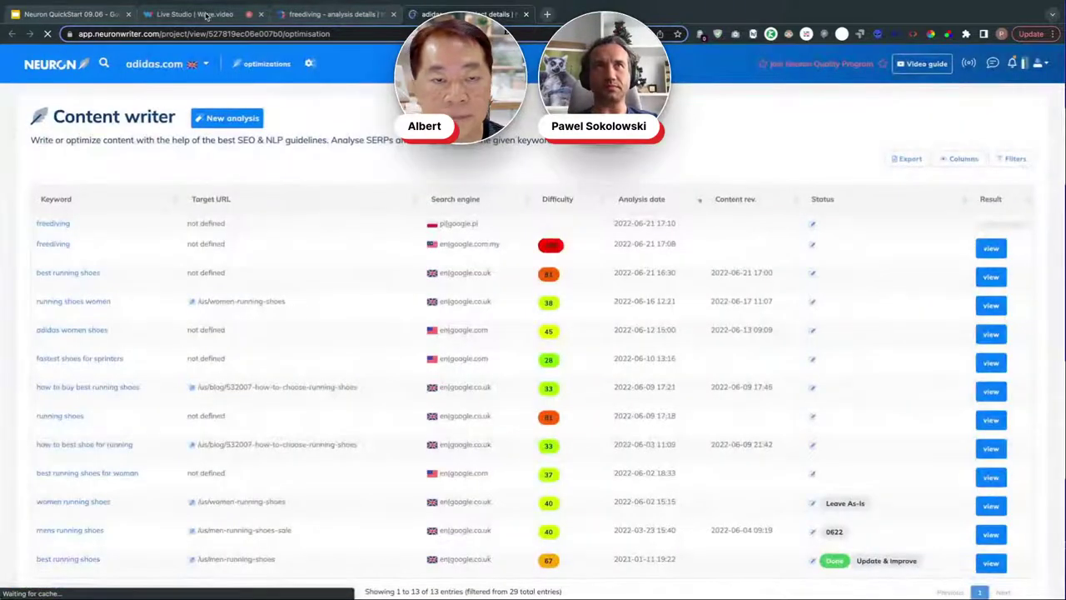
- Return to the Malaysian freediving analysis and view its competition overview with keyword difficulty and competitor parameters
{"action": "left_click", "coordinate": [321, 14]}
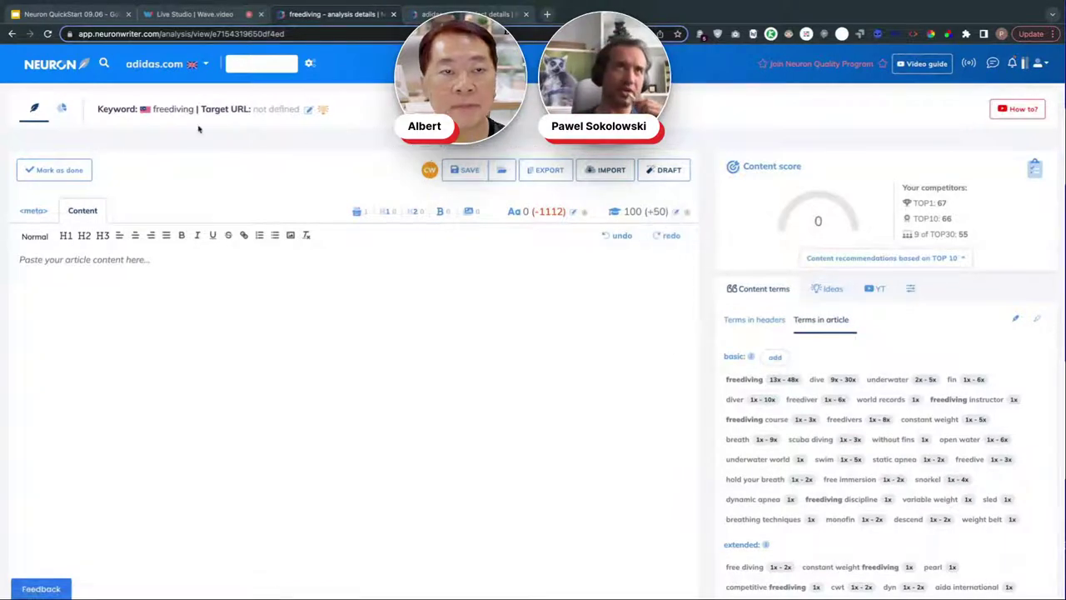
{"action": "left_click", "coordinate": [61, 108]}
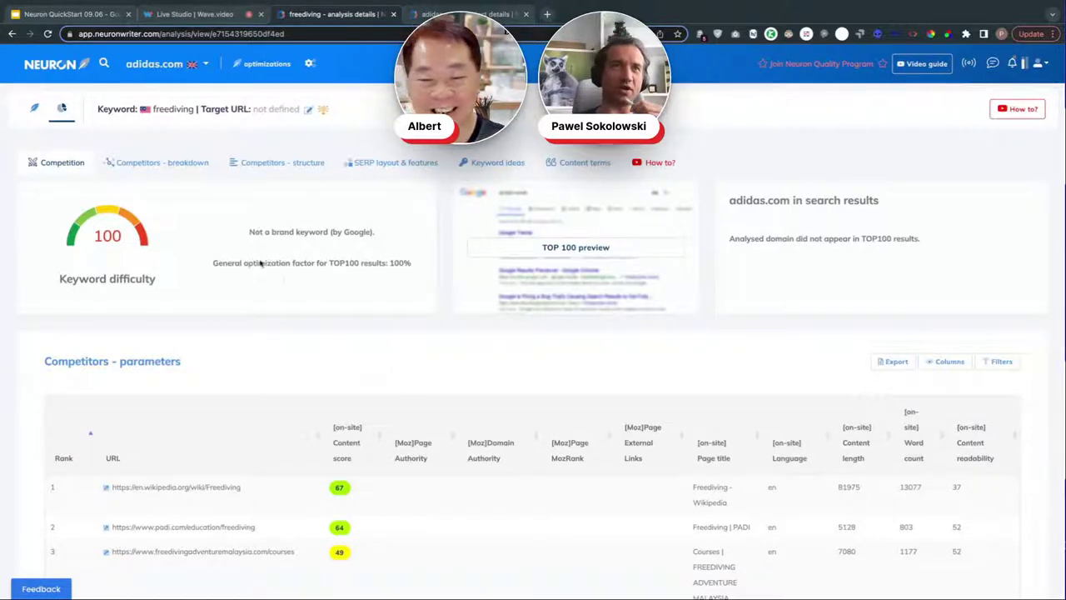
{"action": "scroll", "coordinate": [227, 309], "scroll_direction": "down", "scroll_amount": 1}
{"action": "scroll", "coordinate": [228, 306], "scroll_direction": "up", "scroll_amount": 1}
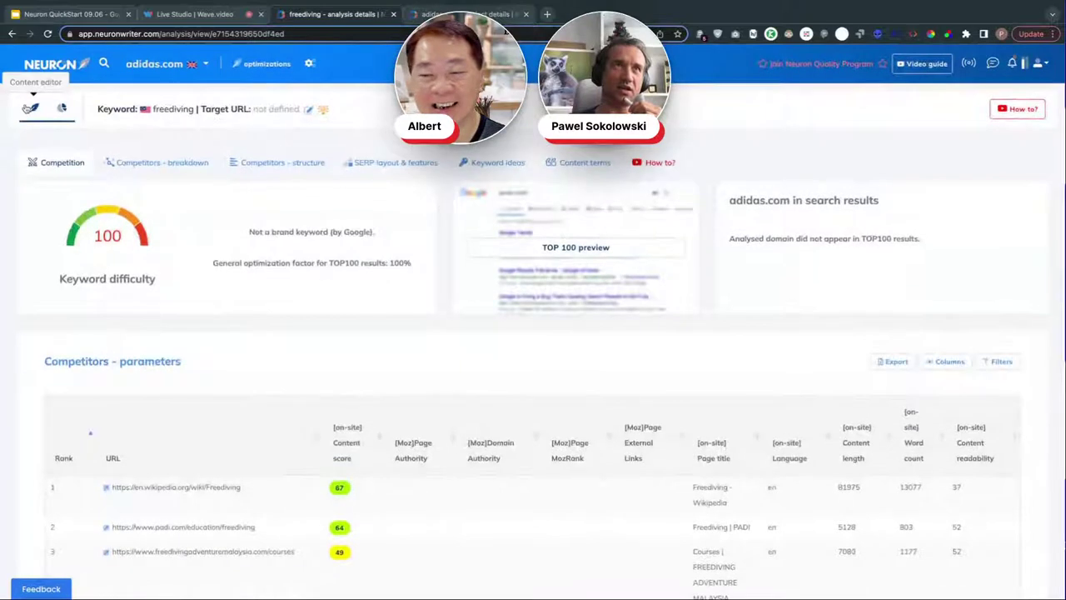
{"action": "left_click", "coordinate": [32, 107]}
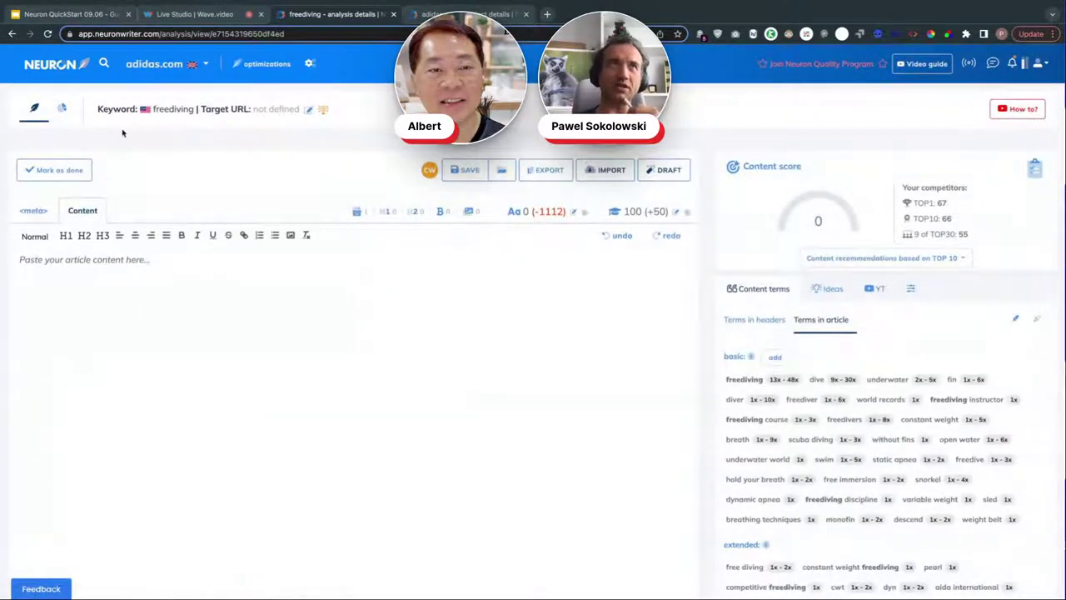
{"action": "left_click", "coordinate": [61, 108]}
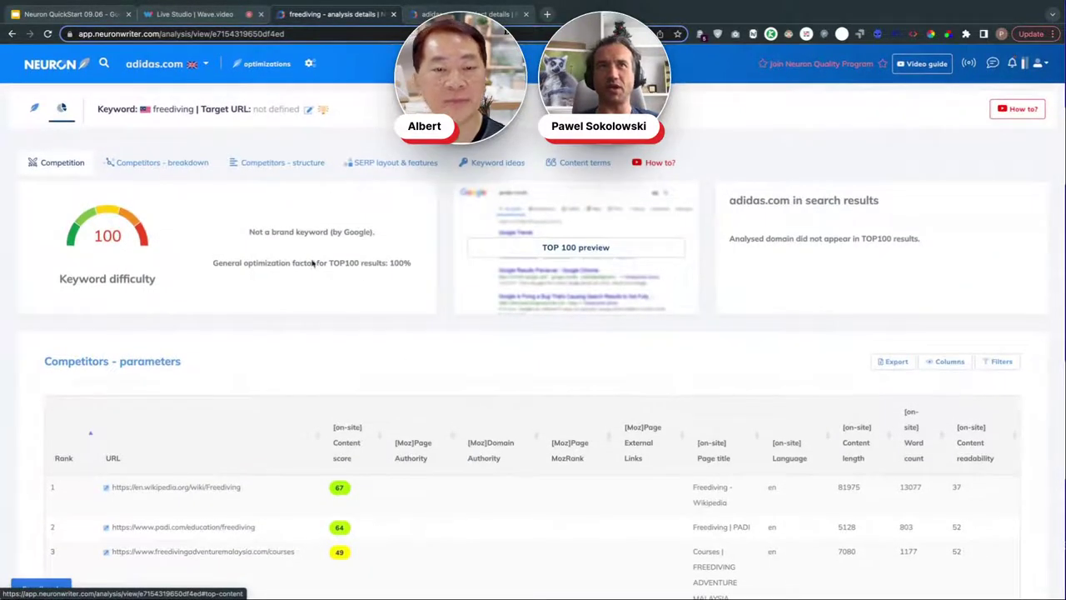
- Chart the competitors' content score in the competitor breakdown and examine the curve
{"action": "left_click", "coordinate": [178, 171]}
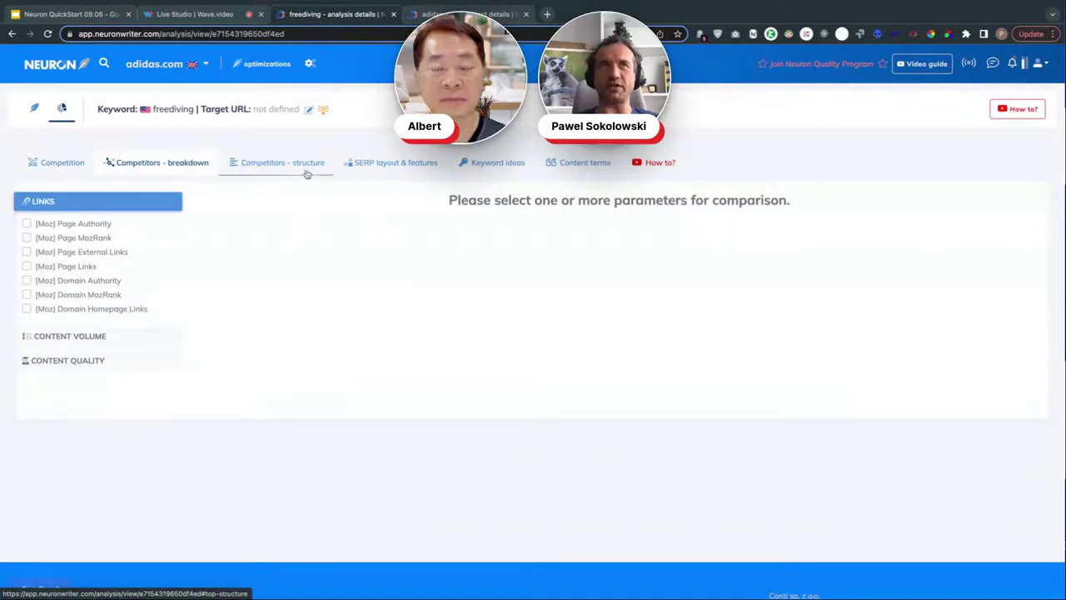
{"action": "left_click", "coordinate": [81, 363]}
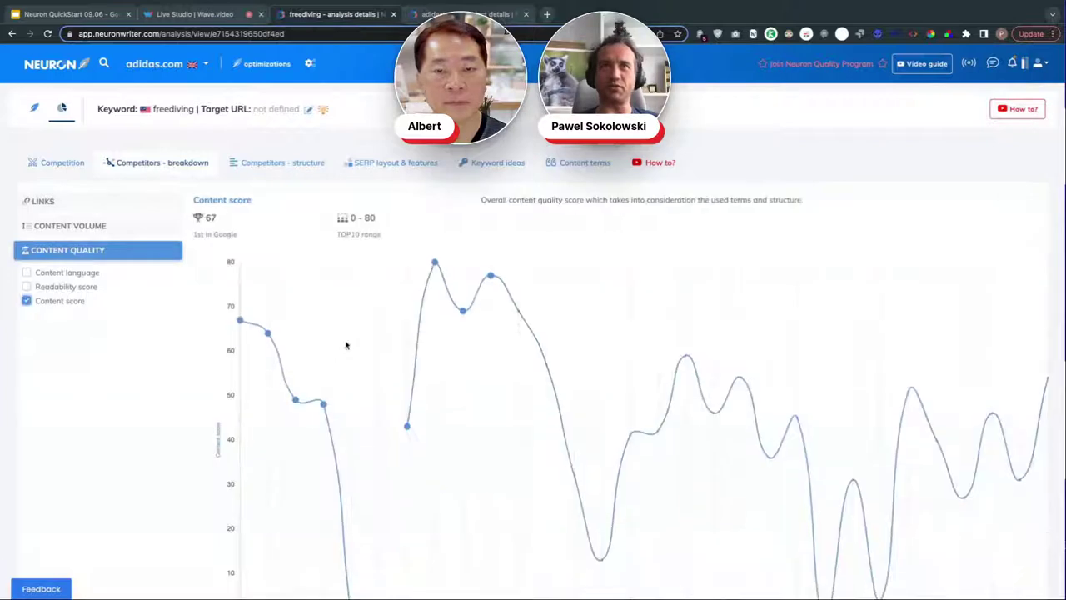
{"action": "scroll", "coordinate": [431, 328], "scroll_direction": "down", "scroll_amount": 5}
{"action": "scroll", "coordinate": [430, 328], "scroll_direction": "up", "scroll_amount": 5}
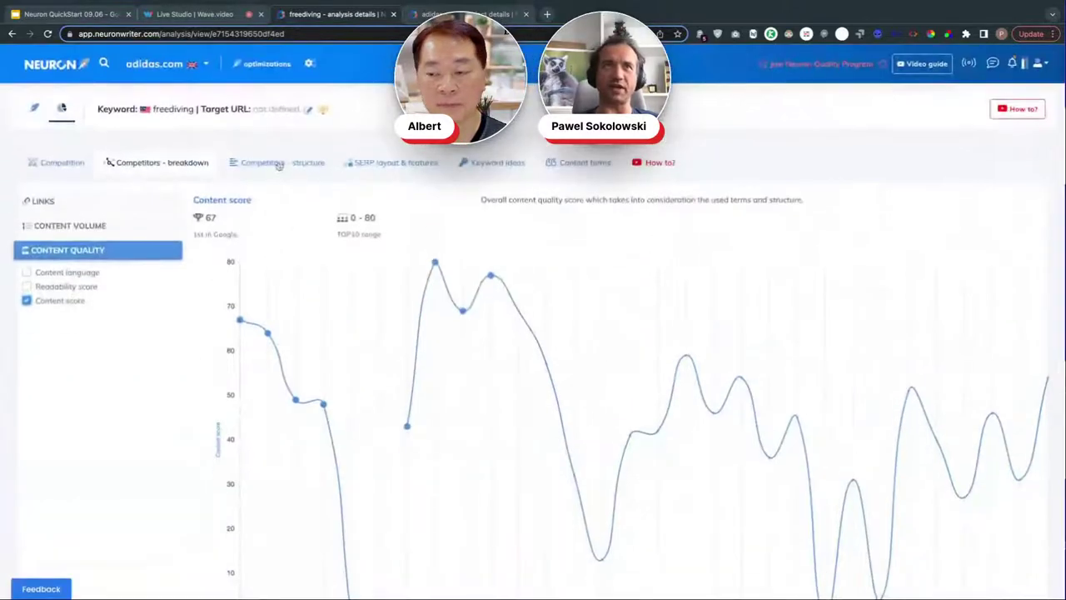
- Examine the structure of the competitors' pages, comparing their titles and H2 headers
{"action": "left_click", "coordinate": [278, 164]}
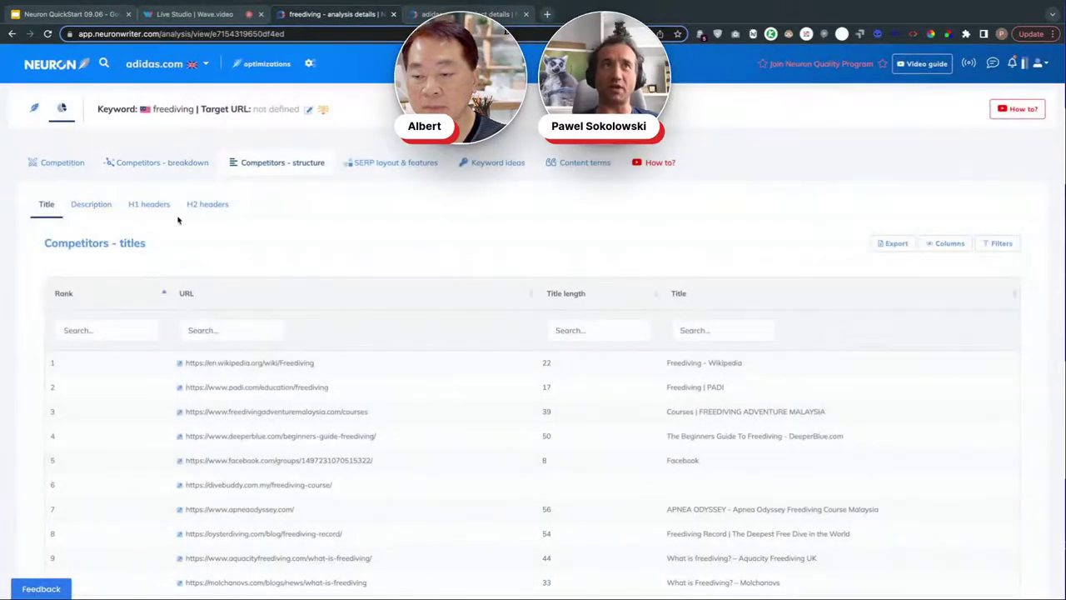
{"action": "left_click", "coordinate": [224, 206]}
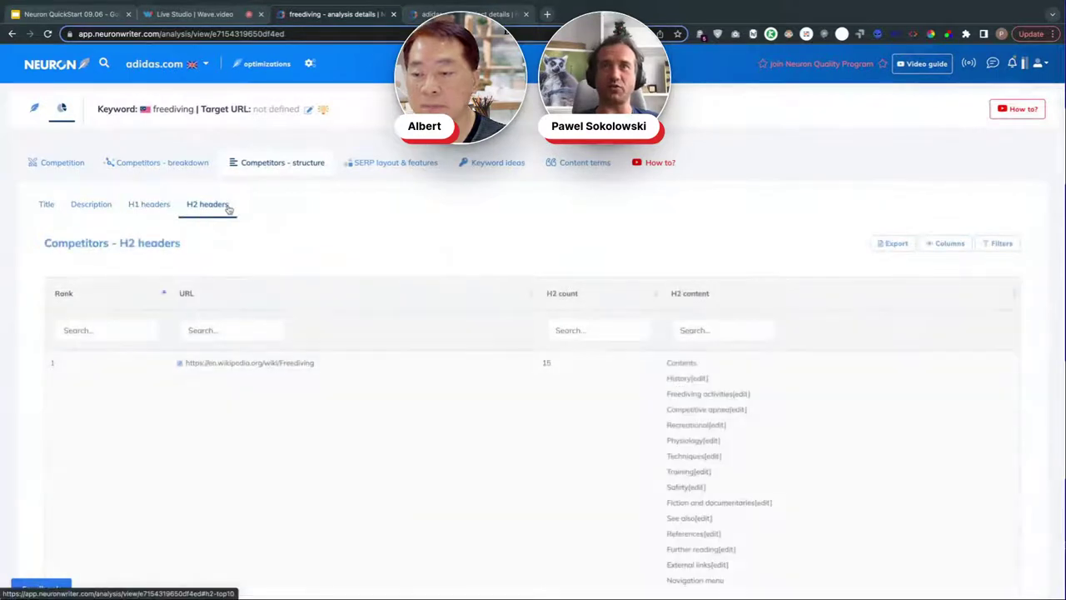
{"action": "scroll", "coordinate": [409, 299], "scroll_direction": "down", "scroll_amount": 4}
{"action": "scroll", "coordinate": [409, 299], "scroll_direction": "up", "scroll_amount": 2}
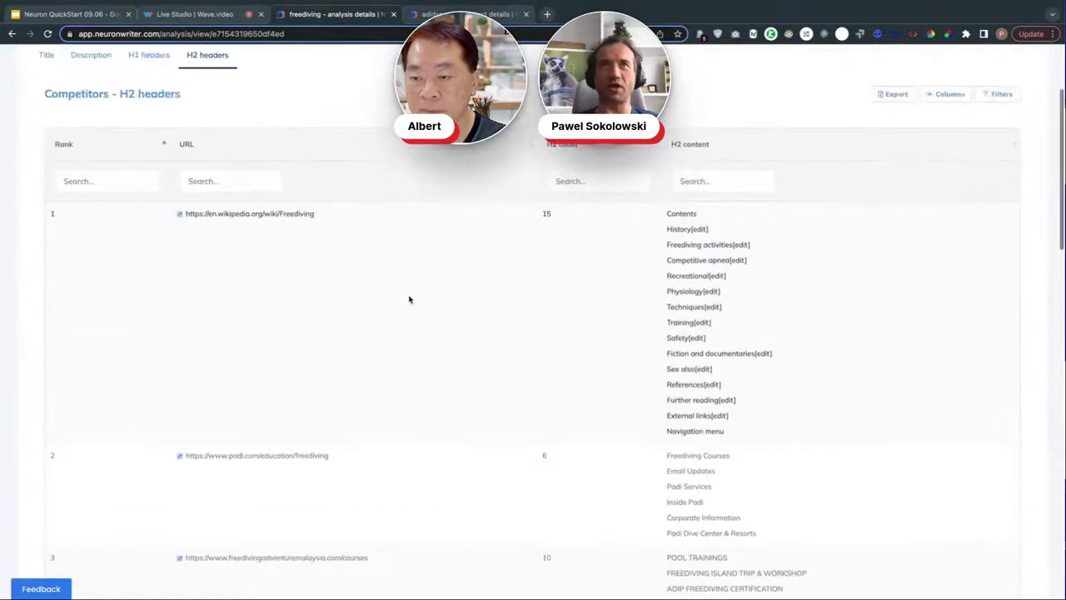
{"action": "scroll", "coordinate": [409, 300], "scroll_direction": "up", "scroll_amount": 1}
{"action": "scroll", "coordinate": [409, 300], "scroll_direction": "down", "scroll_amount": 7}
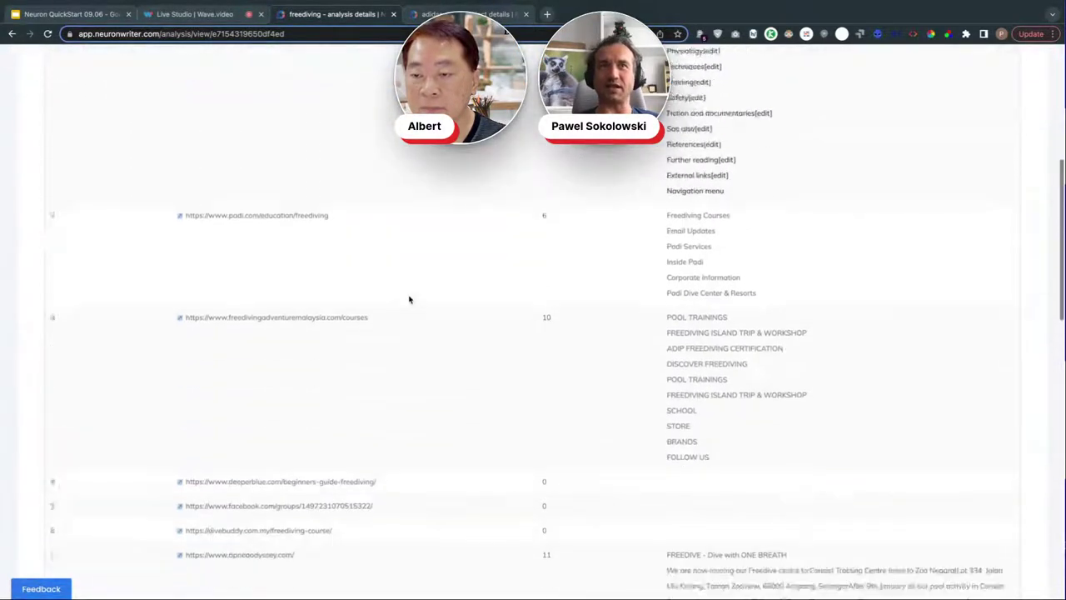
{"action": "scroll", "coordinate": [714, 400], "scroll_direction": "down", "scroll_amount": 2}
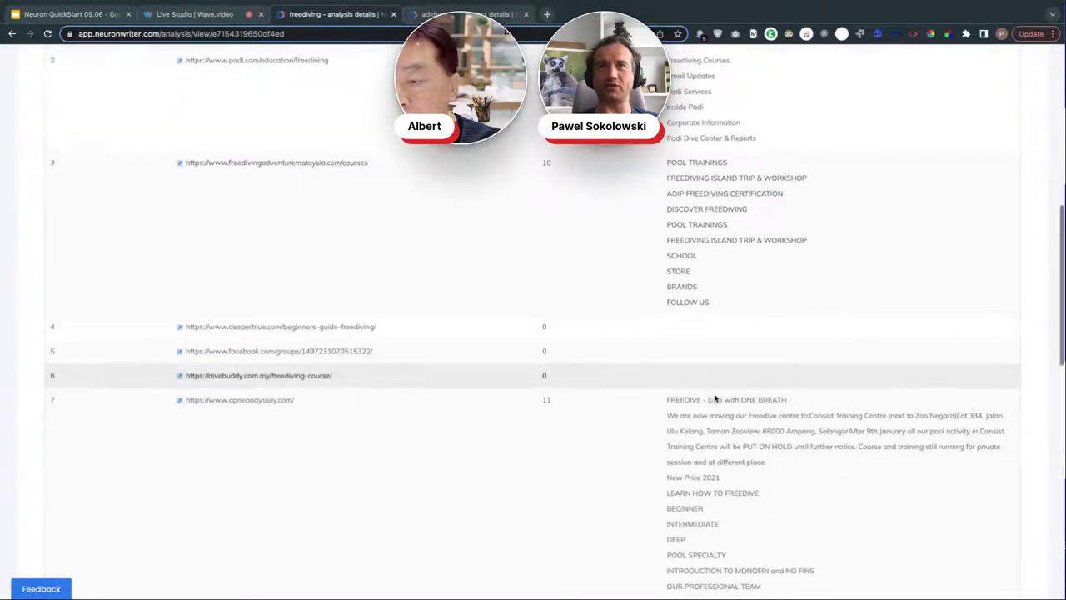
{"action": "scroll", "coordinate": [714, 399], "scroll_direction": "down", "scroll_amount": 1}
{"action": "scroll", "coordinate": [705, 309], "scroll_direction": "up", "scroll_amount": 15}
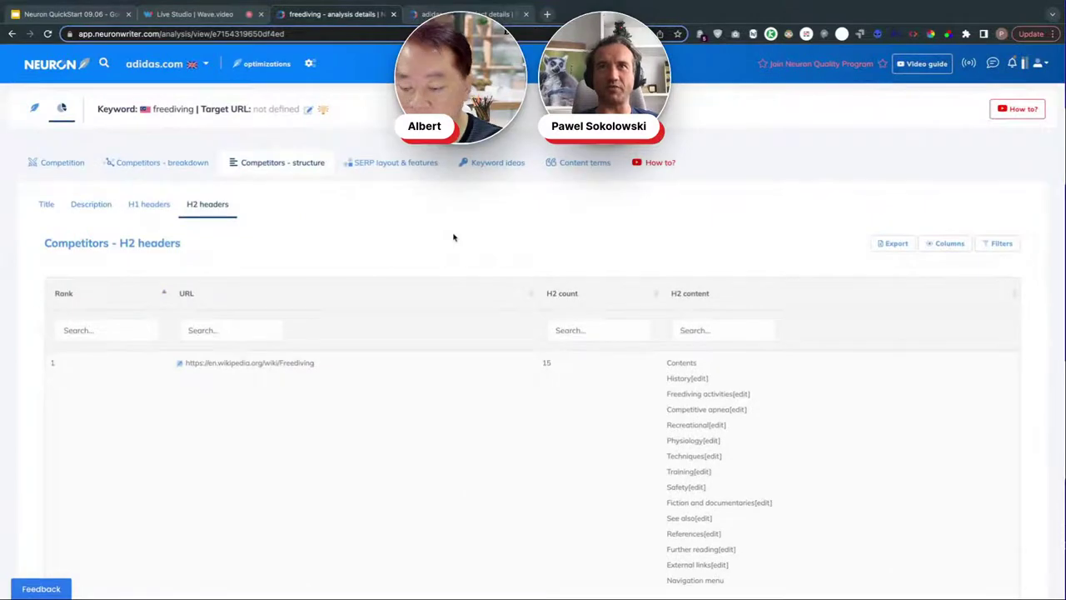
- Review the SERP features and sort the on-site features so that pages containing a table come first
{"action": "left_click", "coordinate": [393, 160]}
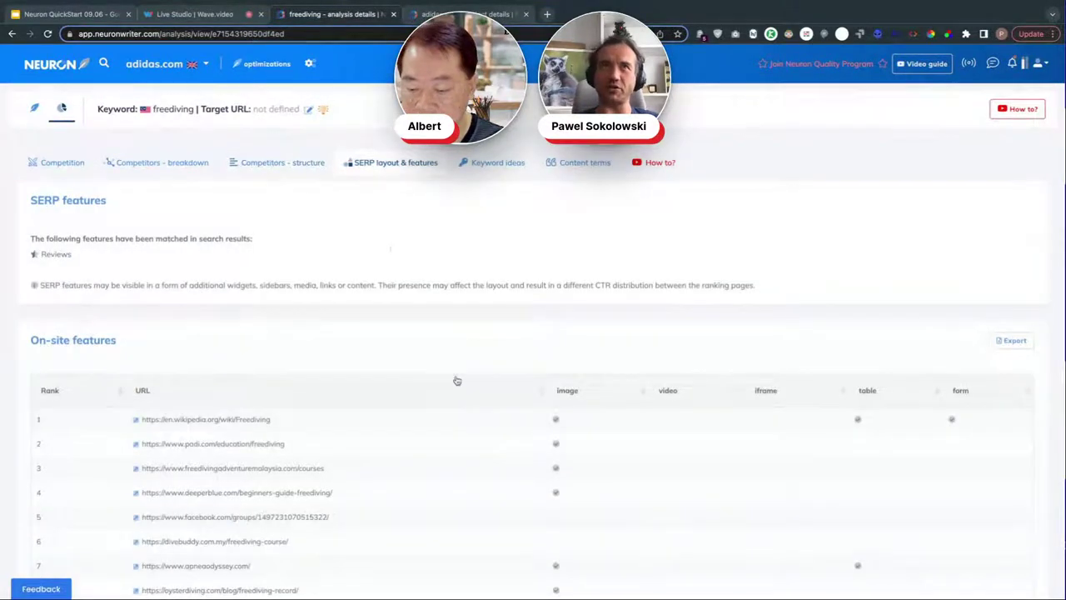
{"action": "scroll", "coordinate": [517, 469], "scroll_direction": "down", "scroll_amount": 3}
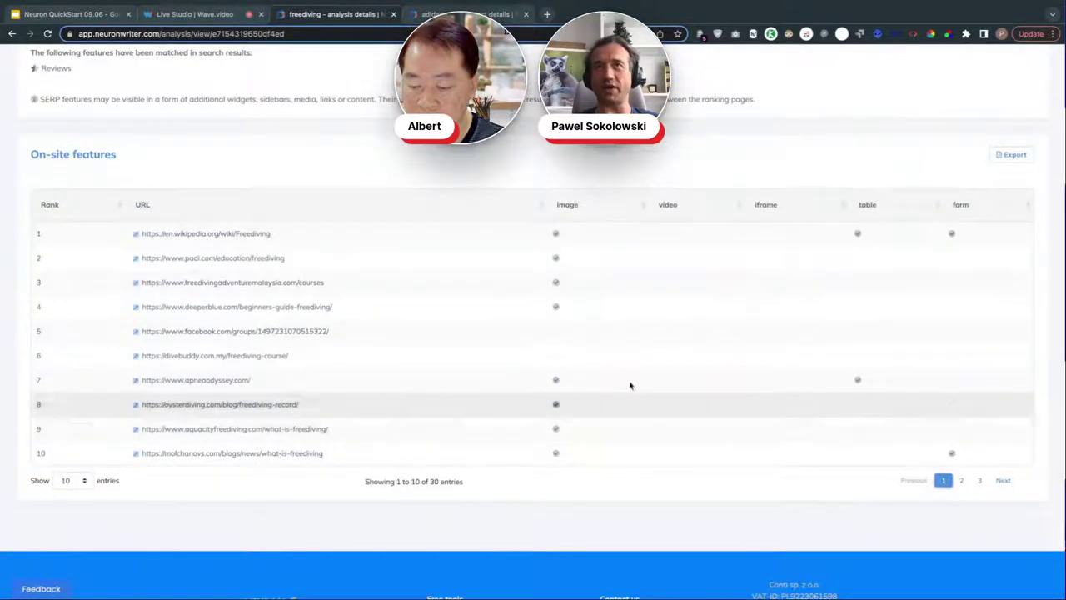
{"action": "left_click", "coordinate": [875, 208]}
{"action": "left_click", "coordinate": [876, 208]}
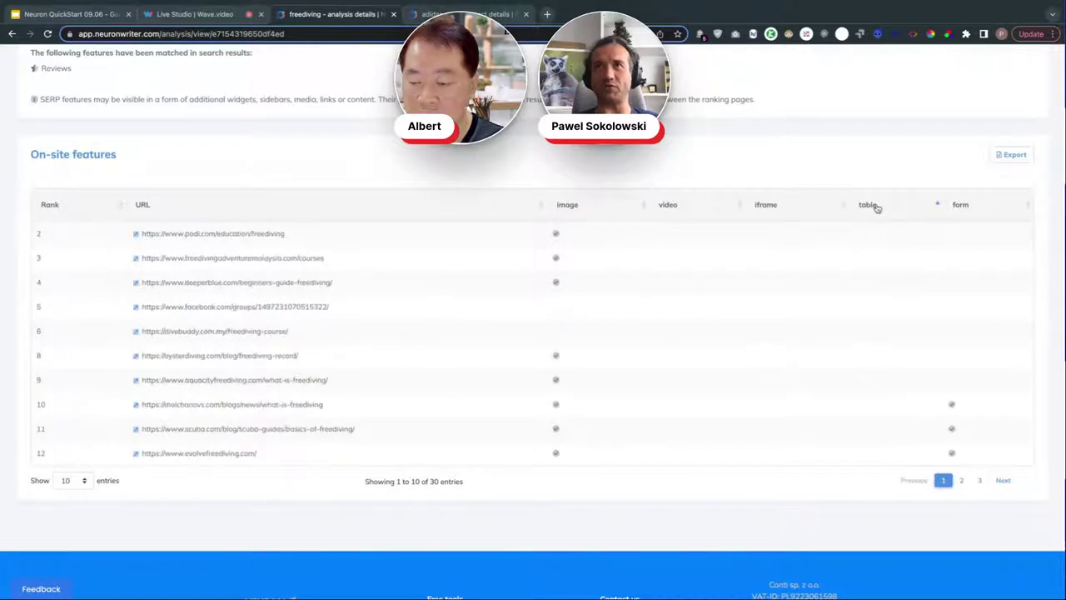
{"action": "left_click", "coordinate": [876, 208]}
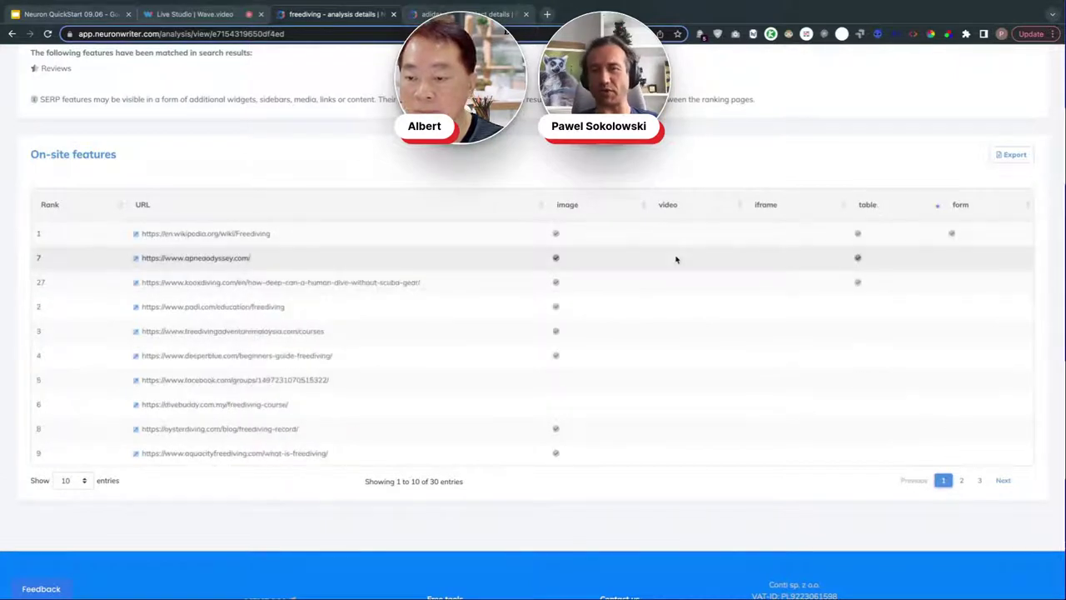
{"action": "scroll", "coordinate": [675, 258], "scroll_direction": "up", "scroll_amount": 5}
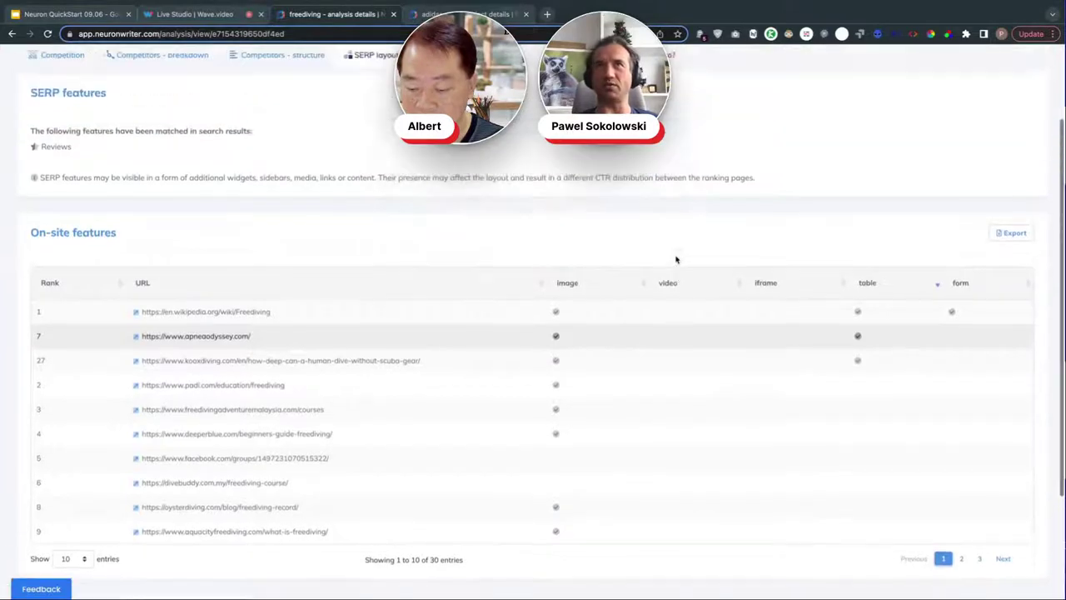
- Look over the detailed content terms with their usage percentages and recommended counts in the text
{"action": "left_click", "coordinate": [506, 164]}
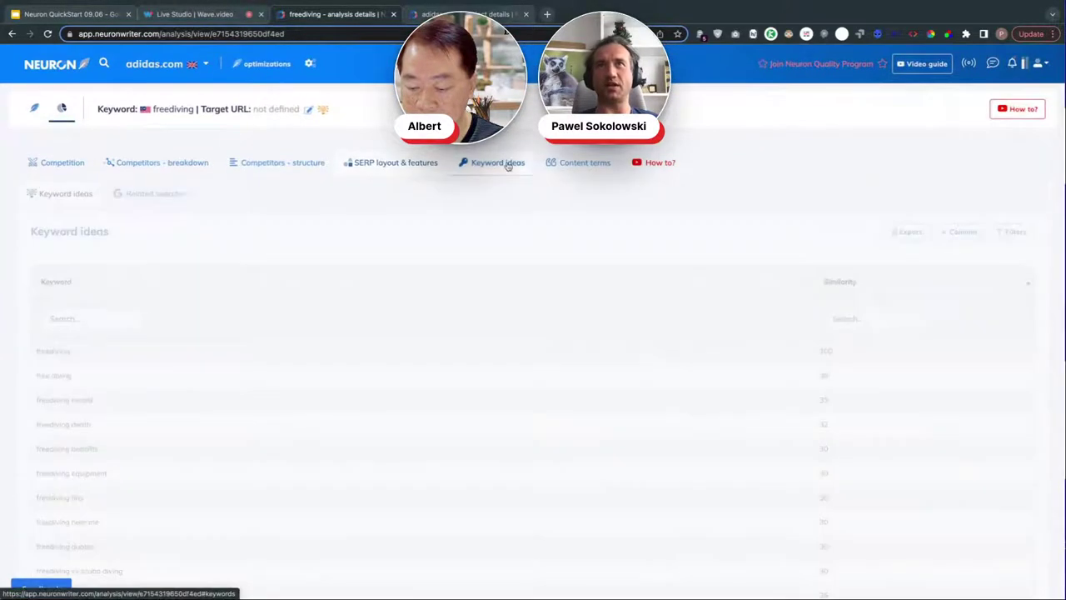
{"action": "left_click", "coordinate": [574, 164]}
{"action": "scroll", "coordinate": [590, 481], "scroll_direction": "down", "scroll_amount": 5}
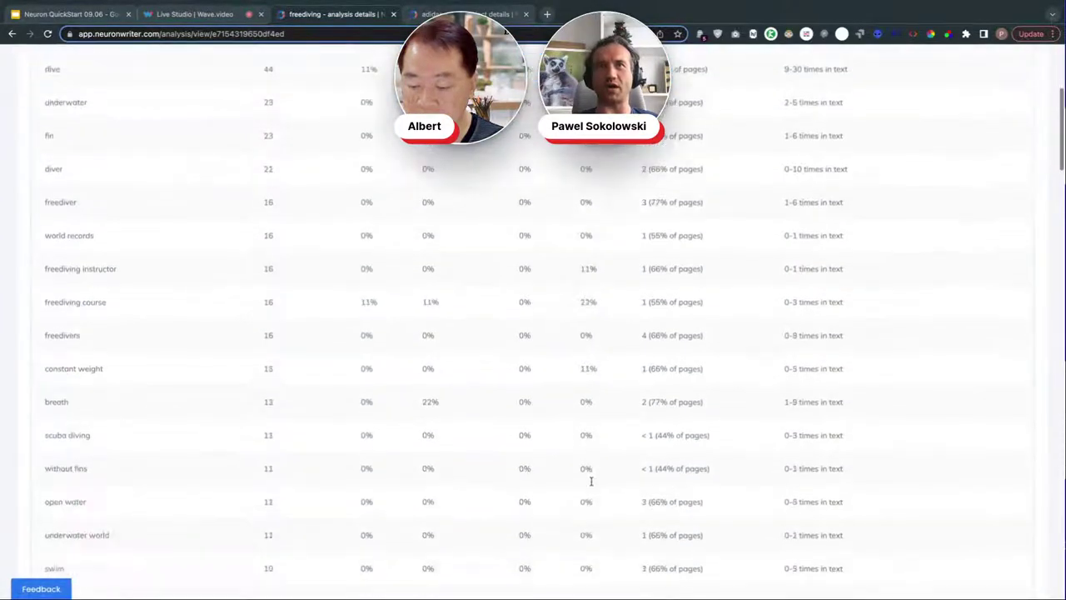
{"action": "scroll", "coordinate": [591, 481], "scroll_direction": "up", "scroll_amount": 6}
- Browse the list of keyword ideas for freediving ordered by similarity
{"action": "left_click", "coordinate": [495, 171]}
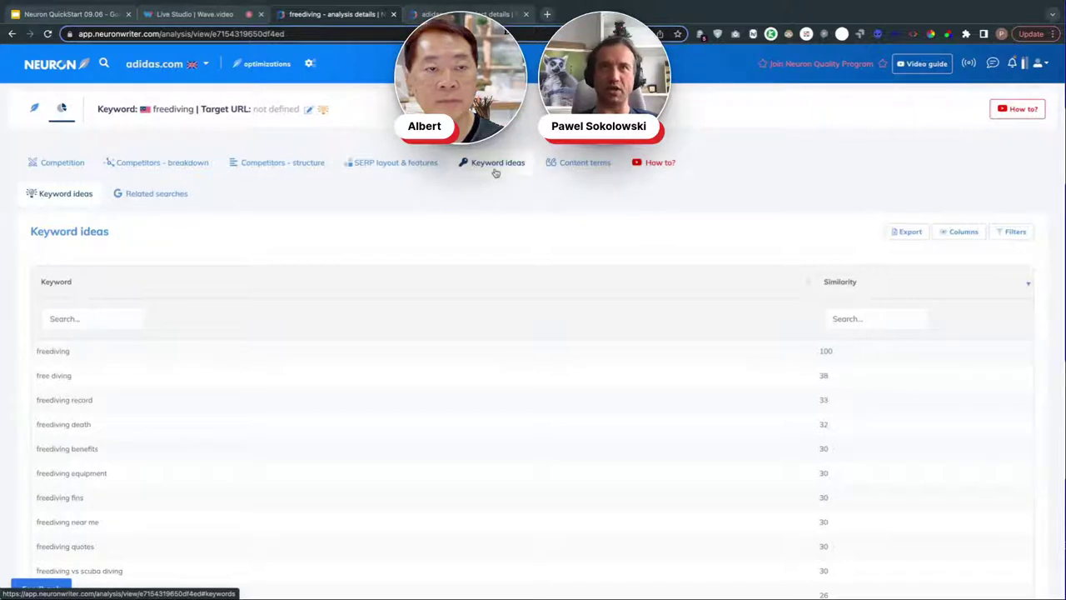
{"action": "scroll", "coordinate": [441, 319], "scroll_direction": "down", "scroll_amount": 1}
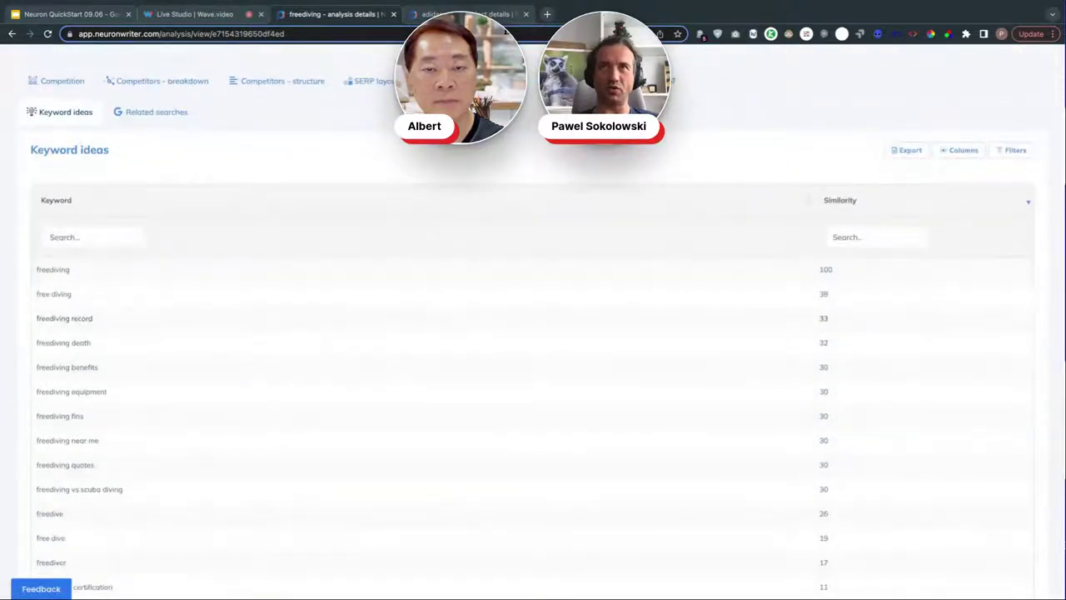
{"action": "scroll", "coordinate": [448, 174], "scroll_direction": "down", "scroll_amount": 7}
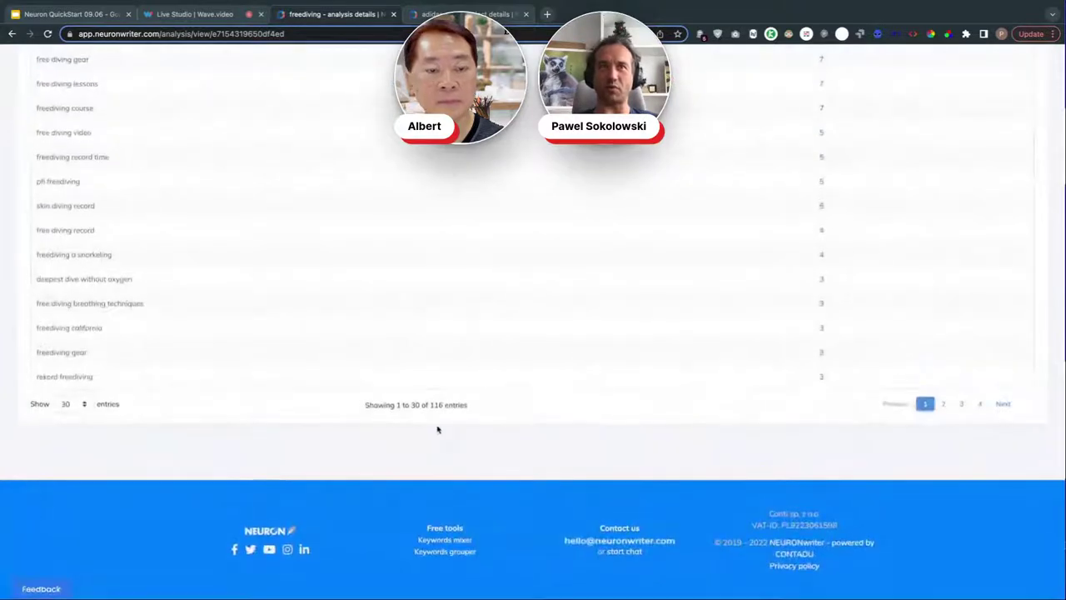
- Show more entries per page in the keyword ideas list and browse the freediving keywords by similarity
{"action": "left_click", "coordinate": [77, 404]}
{"action": "left_click", "coordinate": [72, 465]}
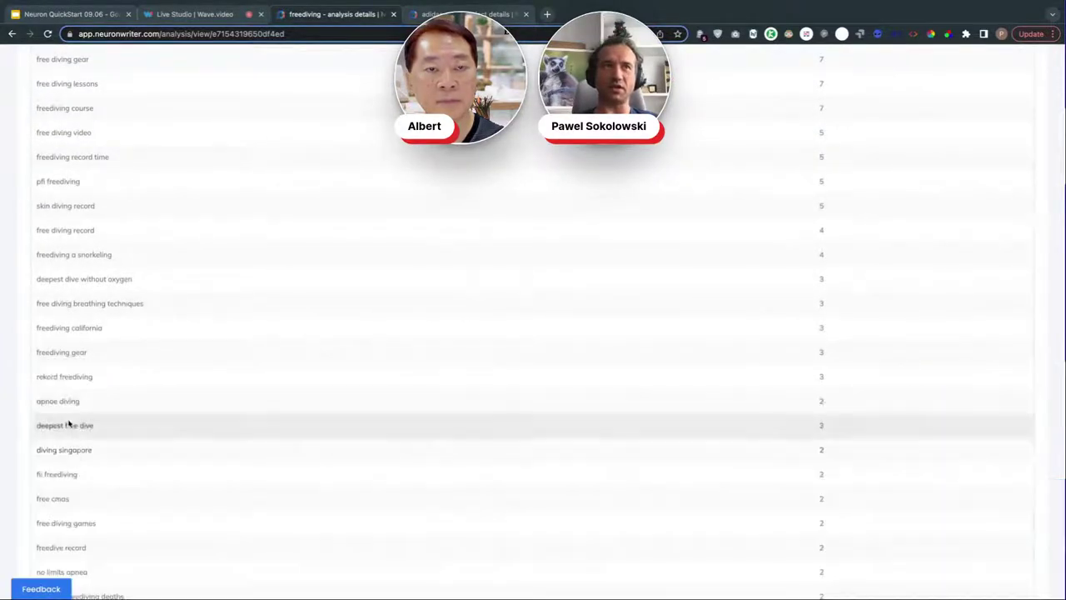
{"action": "scroll", "coordinate": [65, 403], "scroll_direction": "down", "scroll_amount": 20}
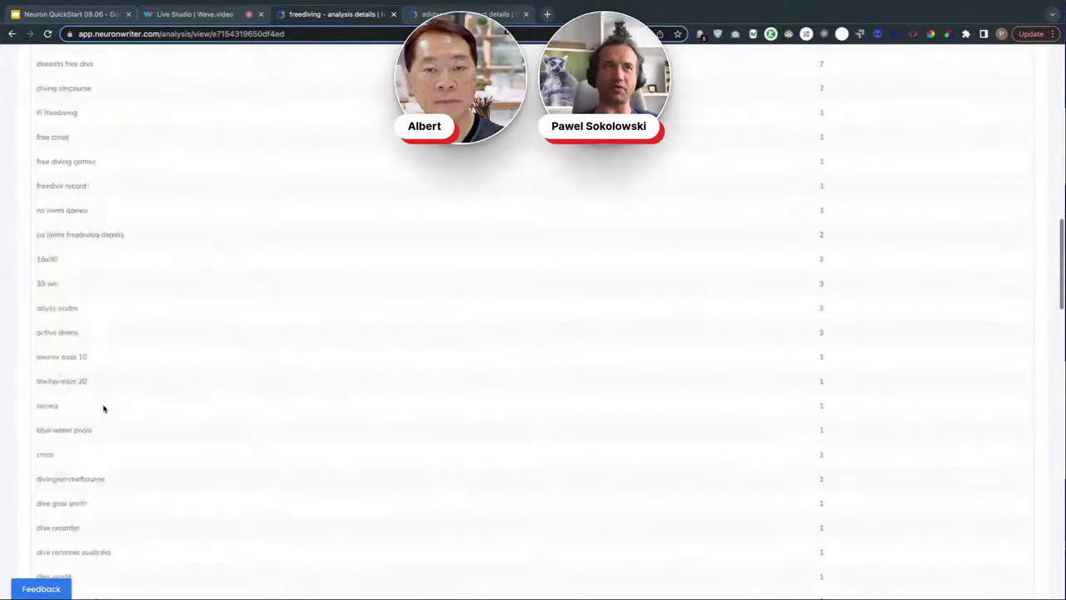
{"action": "scroll", "coordinate": [102, 405], "scroll_direction": "up", "scroll_amount": 20}
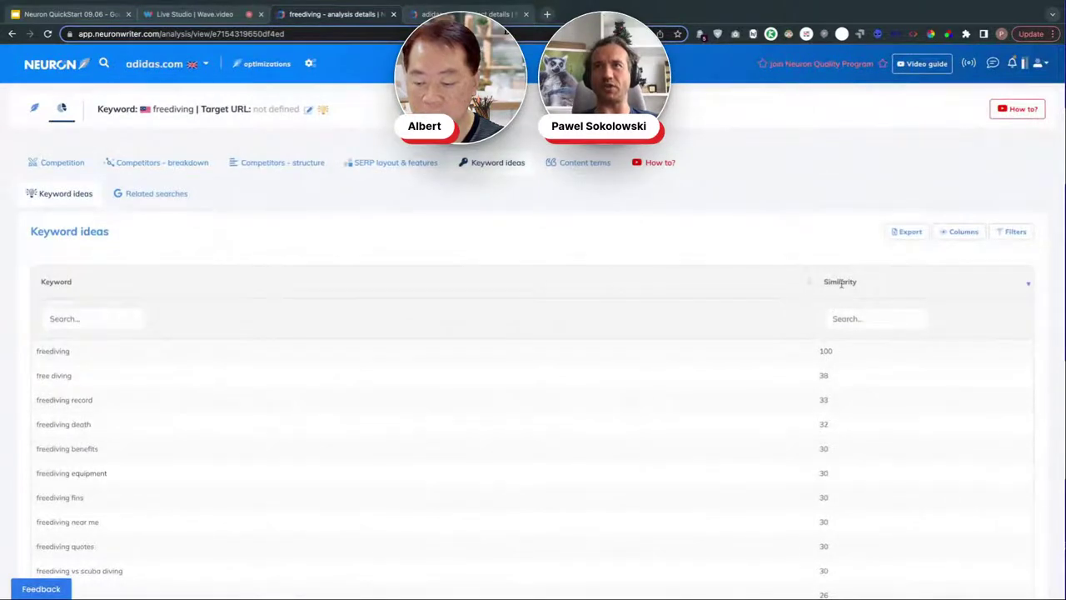
{"action": "scroll", "coordinate": [823, 432], "scroll_direction": "down", "scroll_amount": 5}
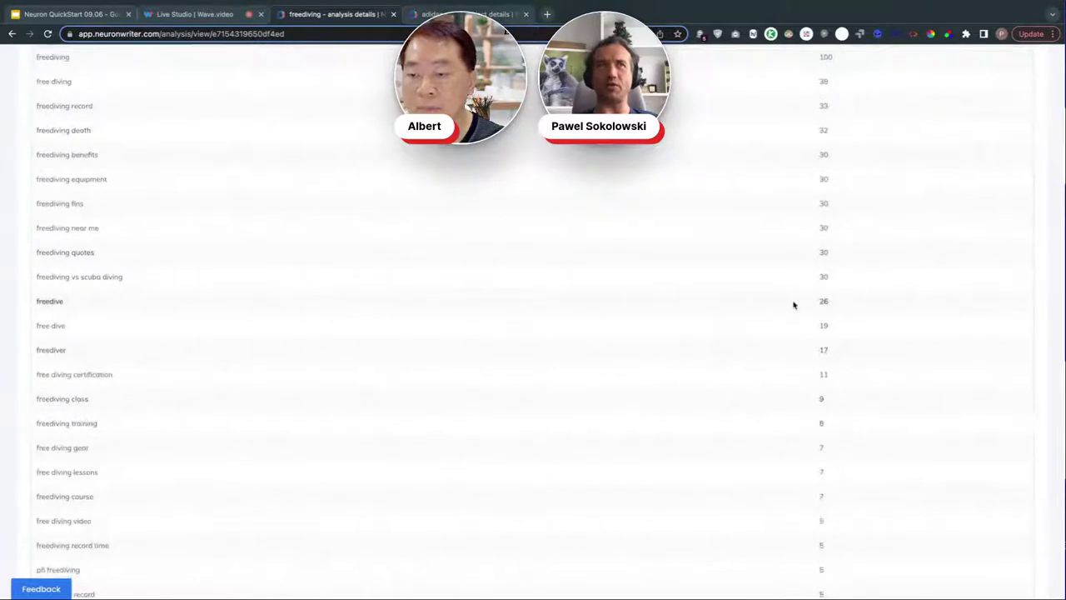
{"action": "scroll", "coordinate": [597, 372], "scroll_direction": "down", "scroll_amount": 4}
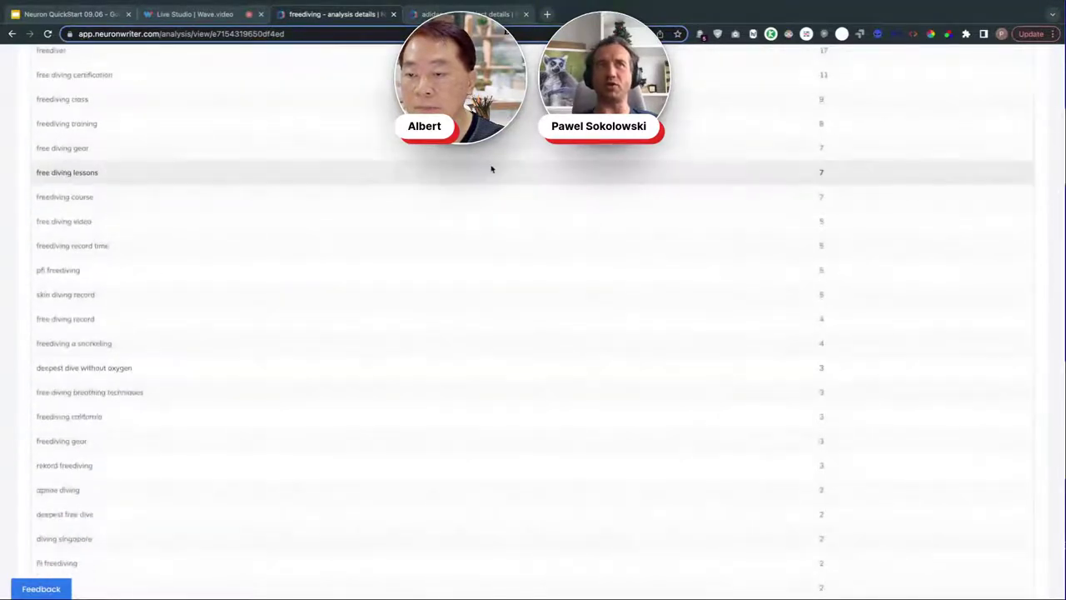
{"action": "scroll", "coordinate": [492, 166], "scroll_direction": "up", "scroll_amount": 5}
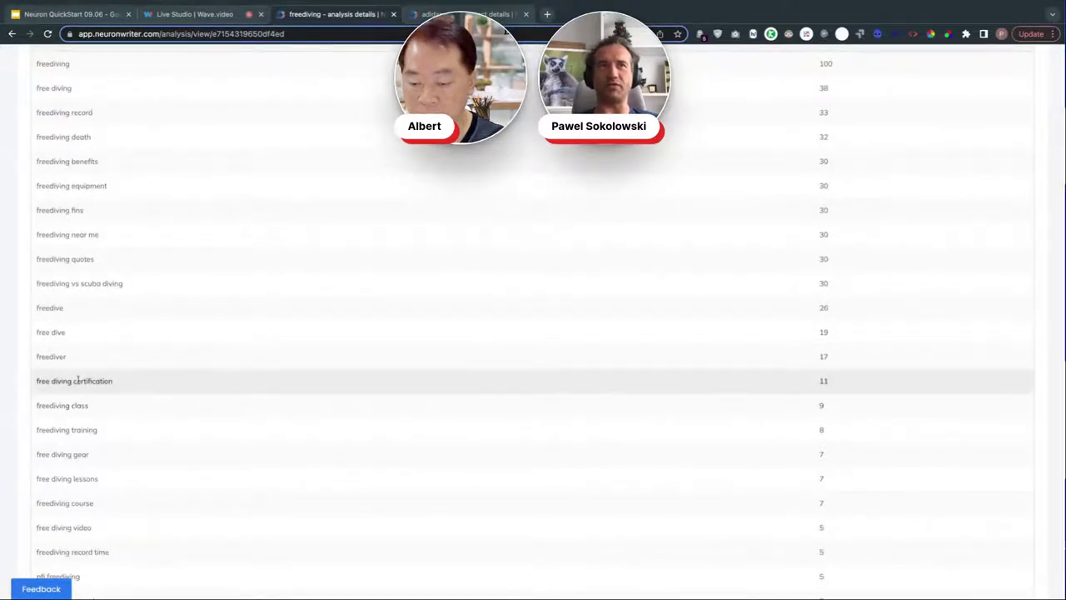
{"action": "scroll", "coordinate": [93, 411], "scroll_direction": "down", "scroll_amount": 1}
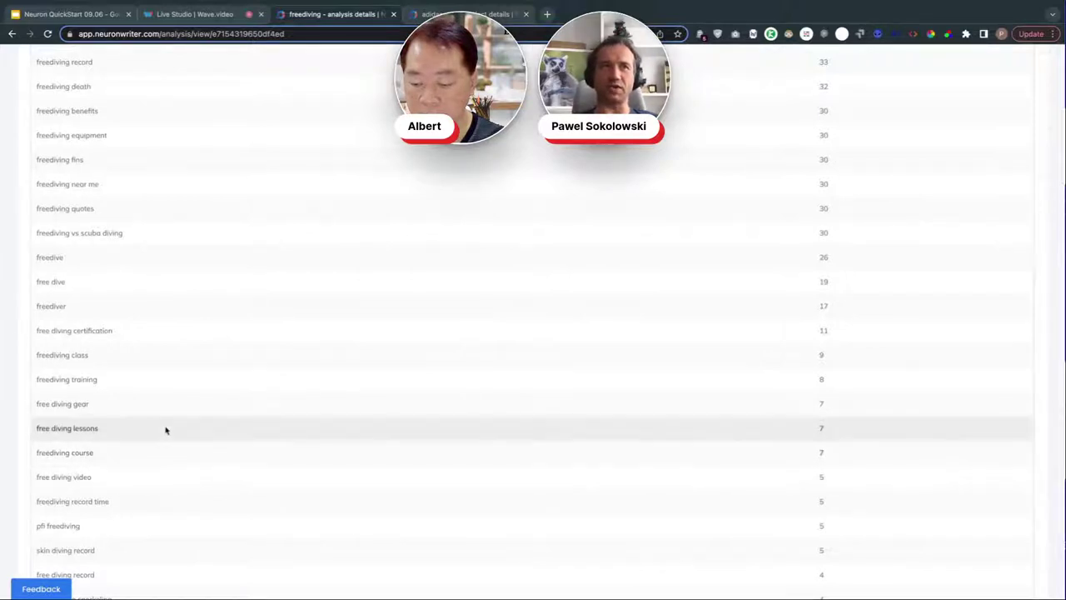
{"action": "scroll", "coordinate": [166, 430], "scroll_direction": "up", "scroll_amount": 5}
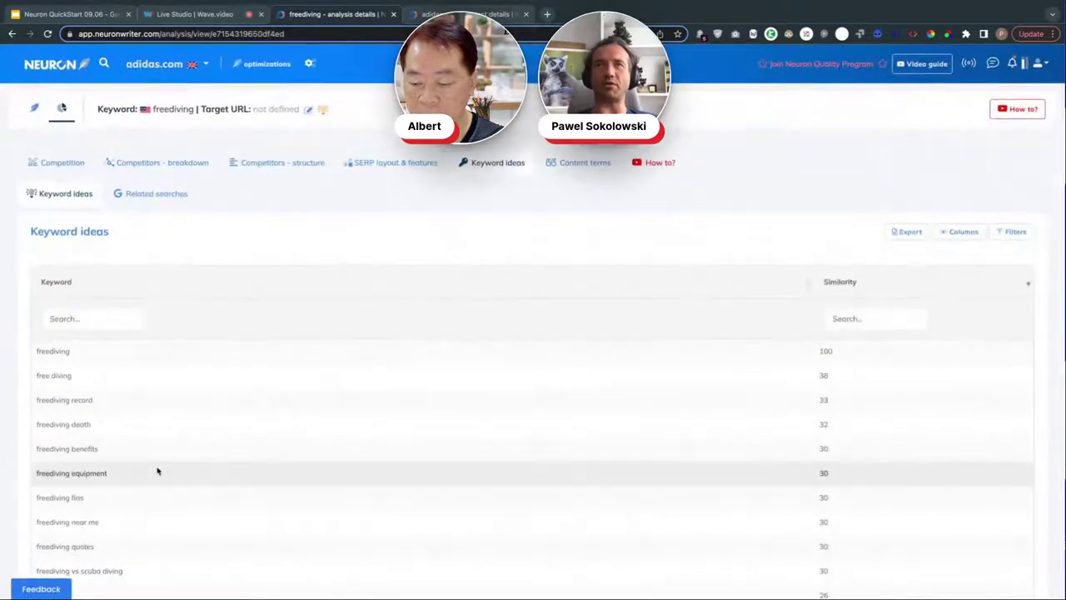
- View the related Google searches for freediving and return to the content editor of this analysis
{"action": "scroll", "coordinate": [157, 471], "scroll_direction": "down", "scroll_amount": 1}
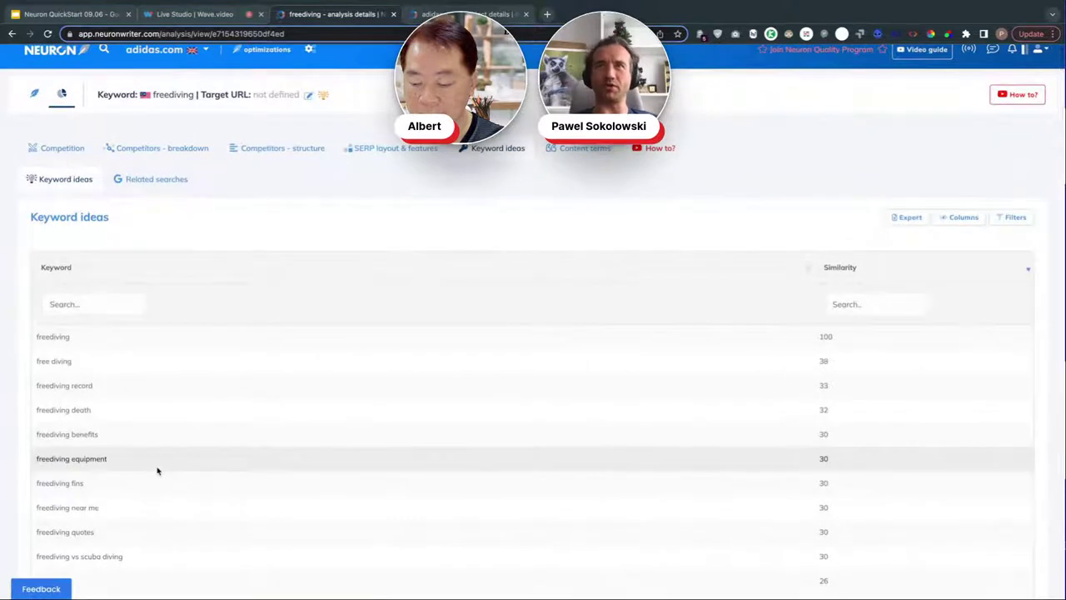
{"action": "left_click", "coordinate": [151, 179]}
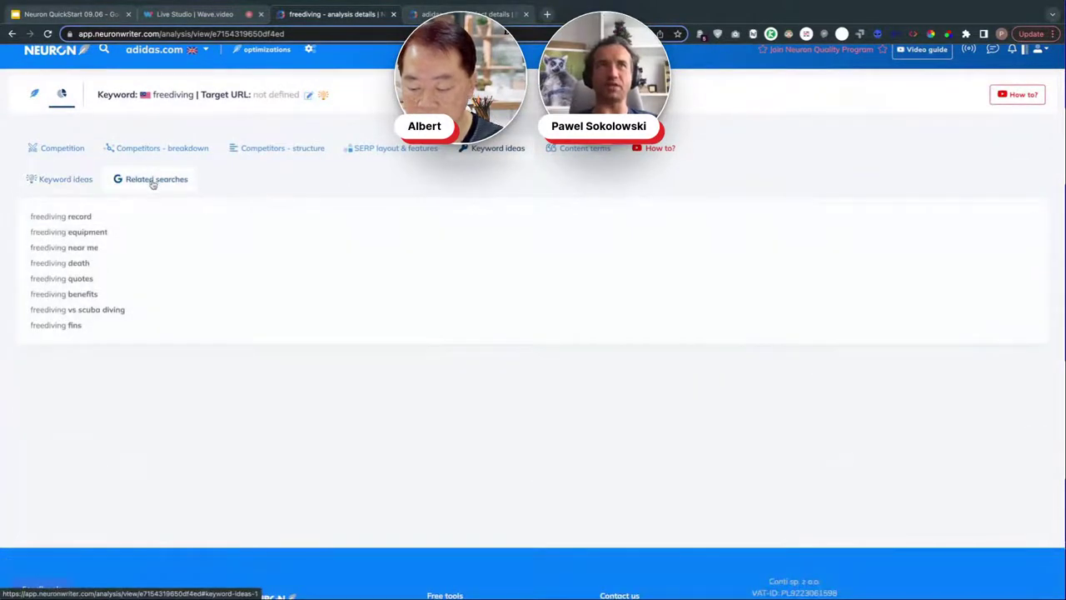
{"action": "left_click", "coordinate": [34, 93]}
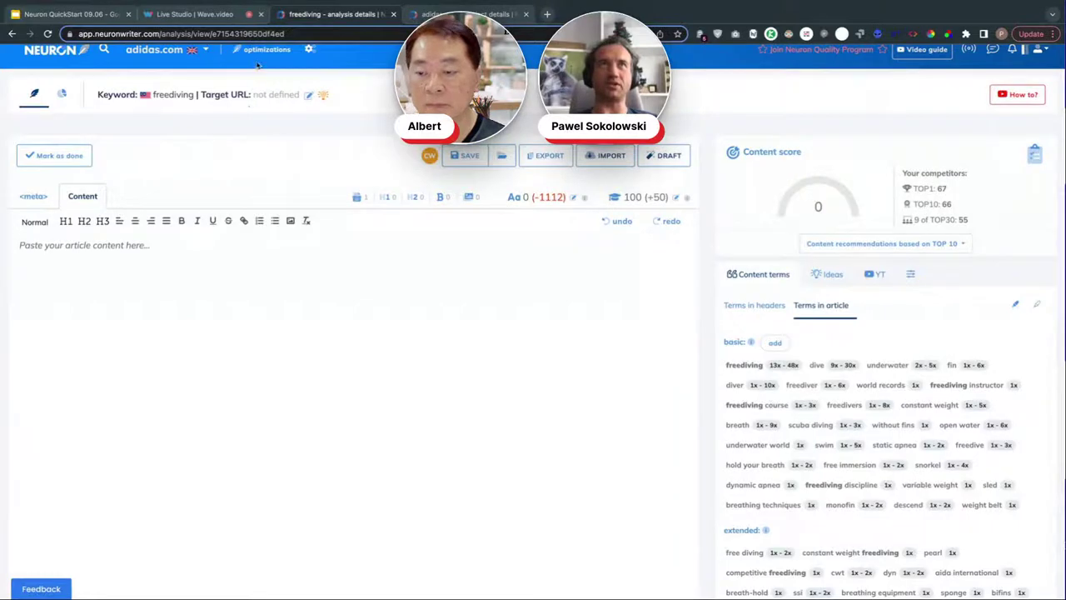
- Open the Polish freediving analysis and continue to its content editor with the ten top-ranked competitors selected
{"action": "key", "text": "ctrl+Tab"}
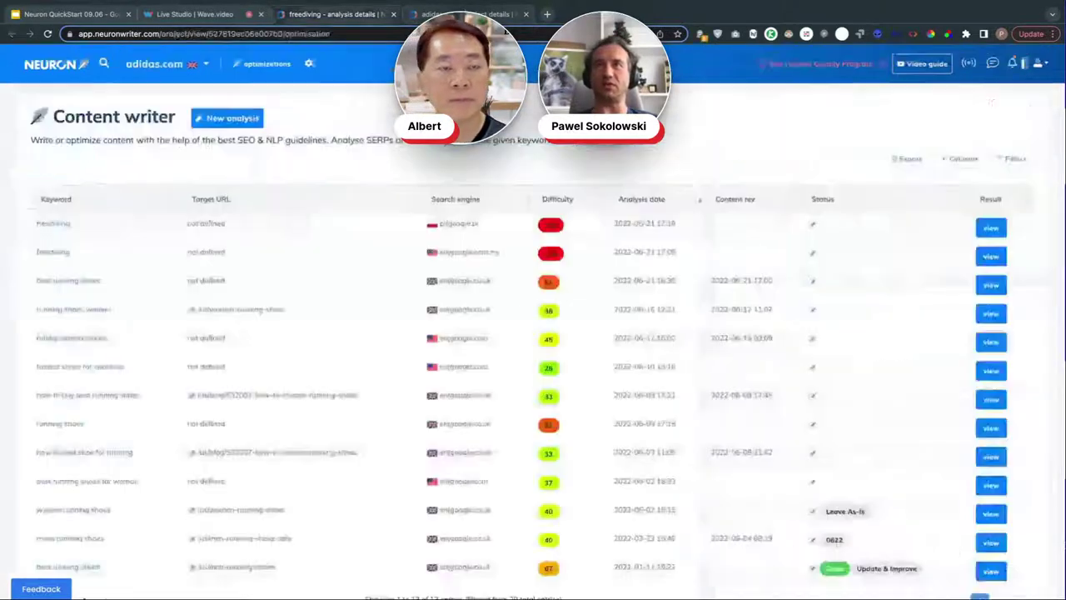
{"action": "left_click", "coordinate": [52, 224]}
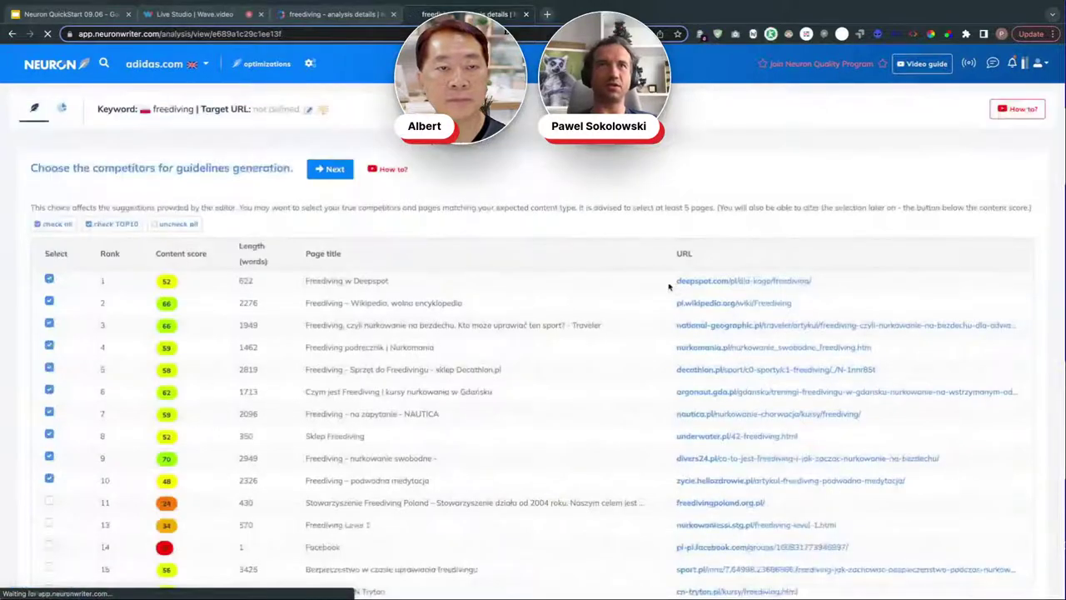
{"action": "scroll", "coordinate": [477, 371], "scroll_direction": "down", "scroll_amount": 5}
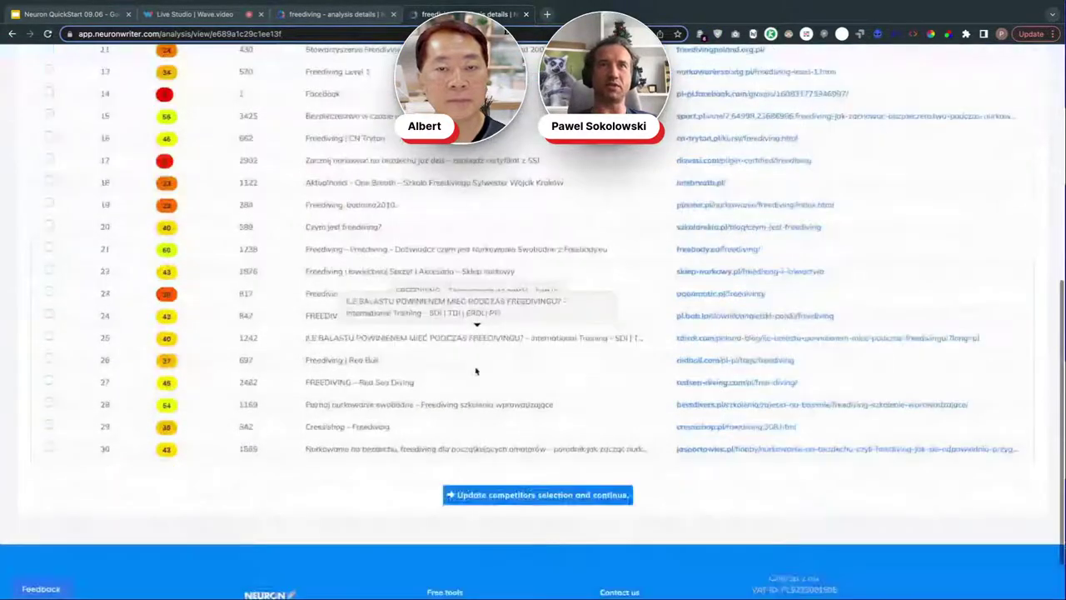
{"action": "scroll", "coordinate": [476, 370], "scroll_direction": "up", "scroll_amount": 8}
{"action": "left_click", "coordinate": [330, 175]}
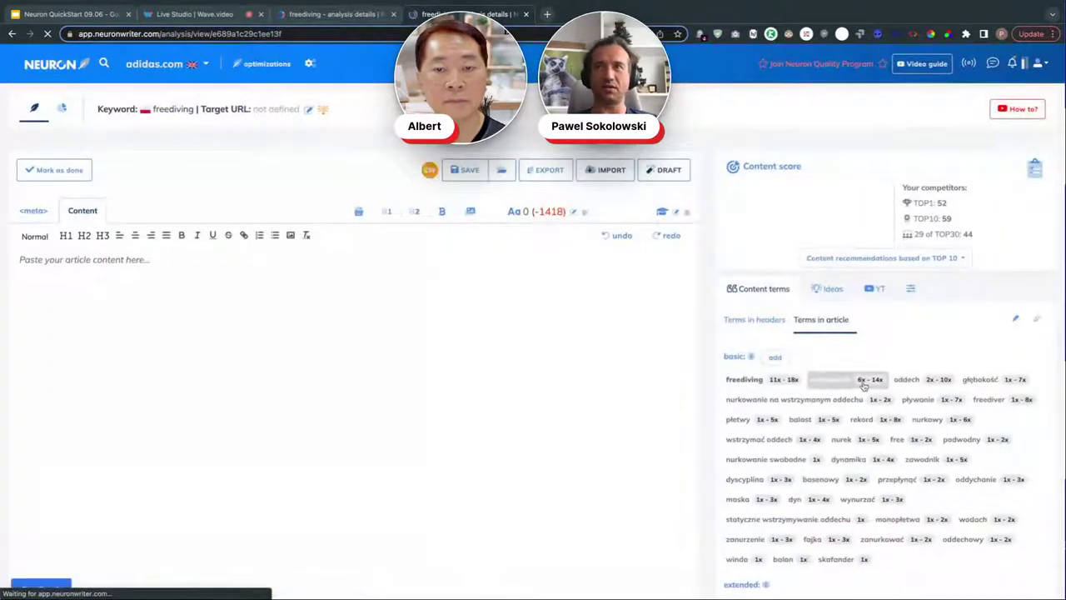
- Compare the suggested article terms of the Polish freediving analysis with those of the Malaysian one
{"action": "scroll", "coordinate": [849, 379], "scroll_direction": "down", "scroll_amount": 10}
{"action": "scroll", "coordinate": [864, 385], "scroll_direction": "up", "scroll_amount": 6}
{"action": "scroll", "coordinate": [863, 385], "scroll_direction": "up", "scroll_amount": 4}
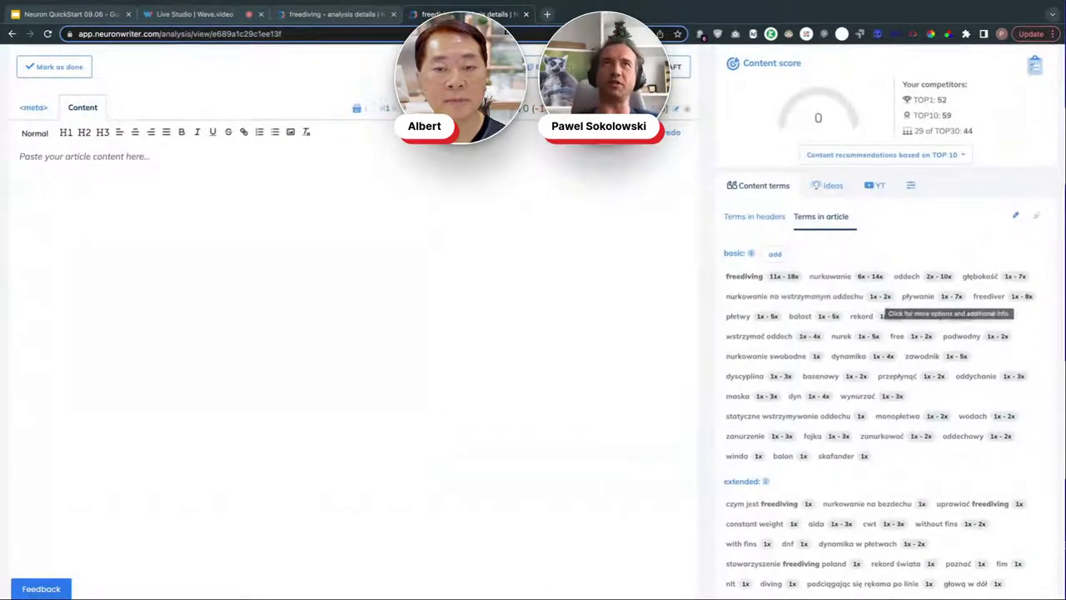
{"action": "left_click", "coordinate": [314, 16]}
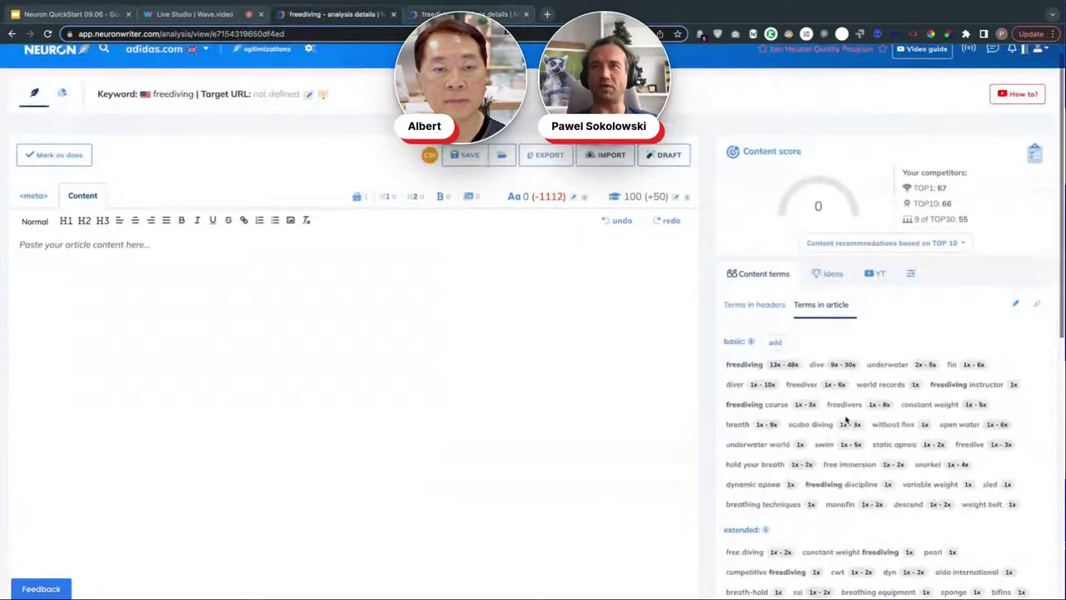
{"action": "scroll", "coordinate": [870, 349], "scroll_direction": "down", "scroll_amount": 2}
{"action": "scroll", "coordinate": [870, 349], "scroll_direction": "down", "scroll_amount": 2}
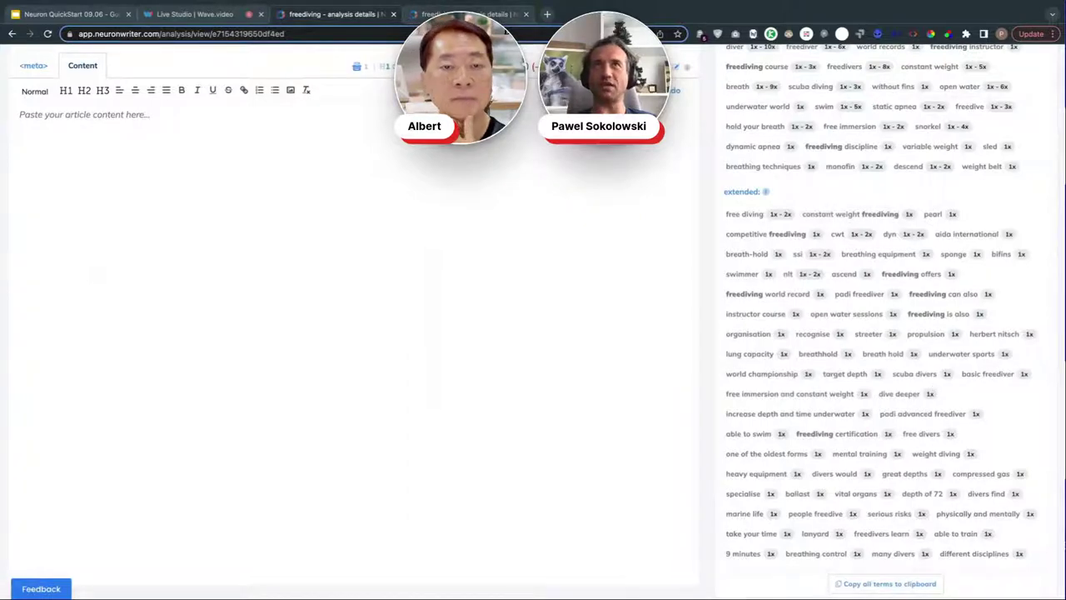
- Review the extended terms of the Polish analysis and view competitors' usage examples for "wielki błękit"
{"action": "key", "text": "ctrl+Tab"}
{"action": "scroll", "coordinate": [949, 481], "scroll_direction": "down", "scroll_amount": 4}
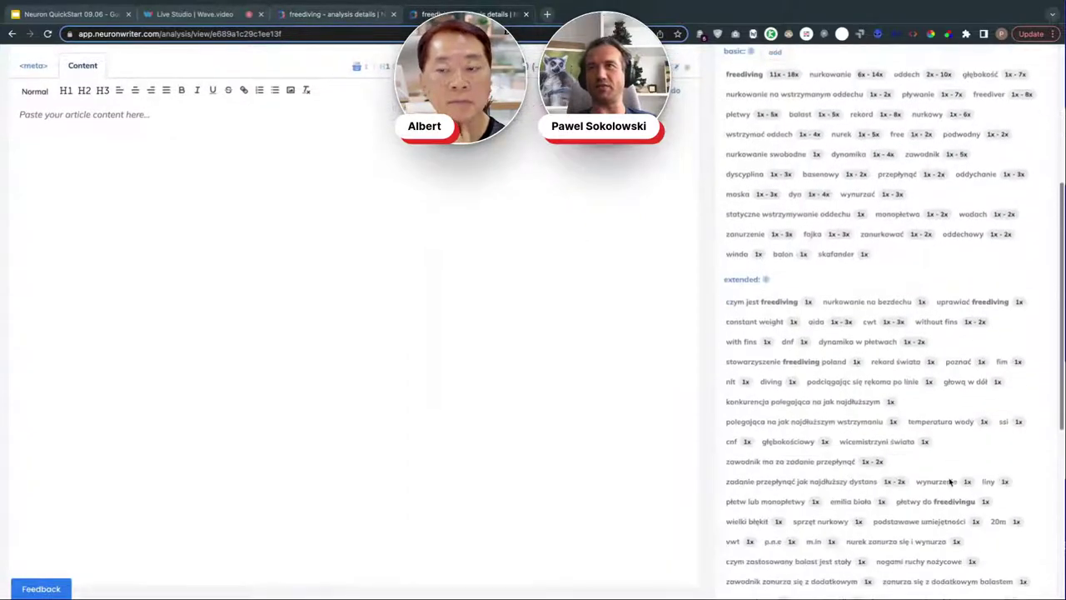
{"action": "scroll", "coordinate": [949, 481], "scroll_direction": "down", "scroll_amount": 1}
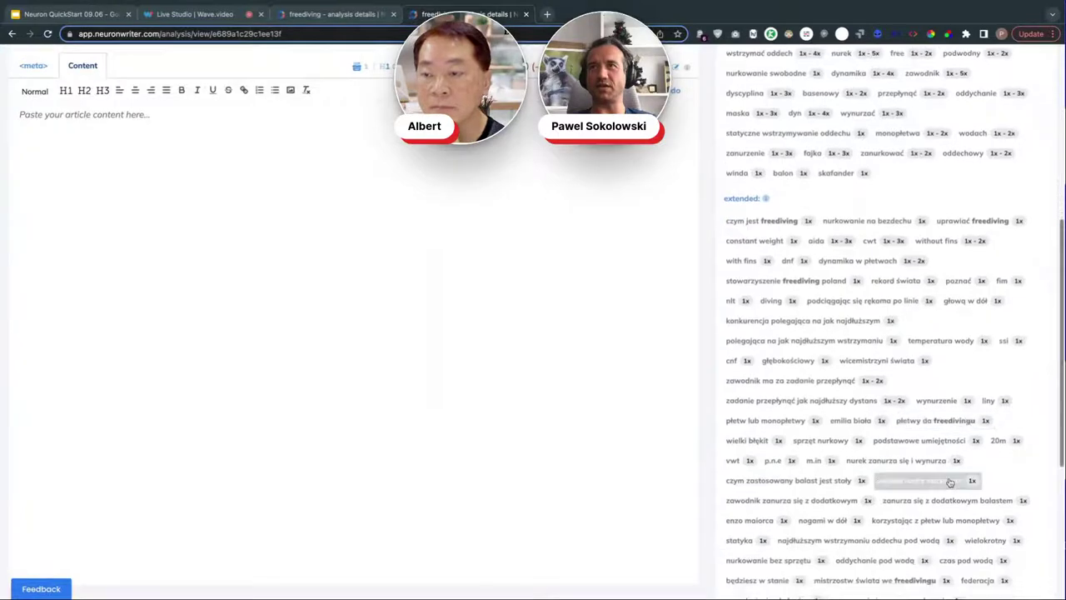
{"action": "scroll", "coordinate": [949, 481], "scroll_direction": "down", "scroll_amount": 1}
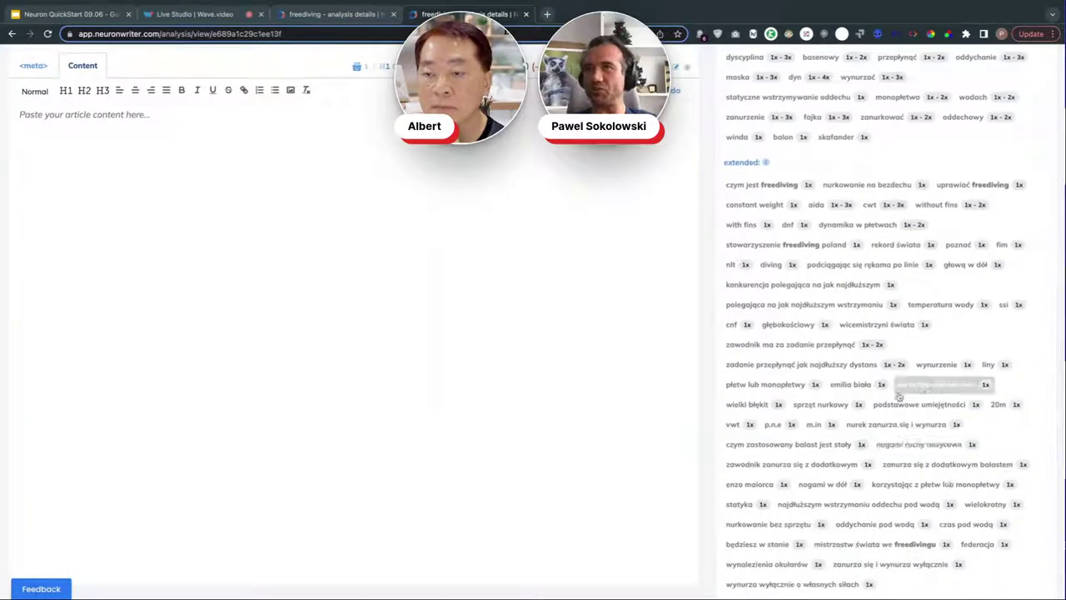
{"action": "left_click", "coordinate": [758, 406]}
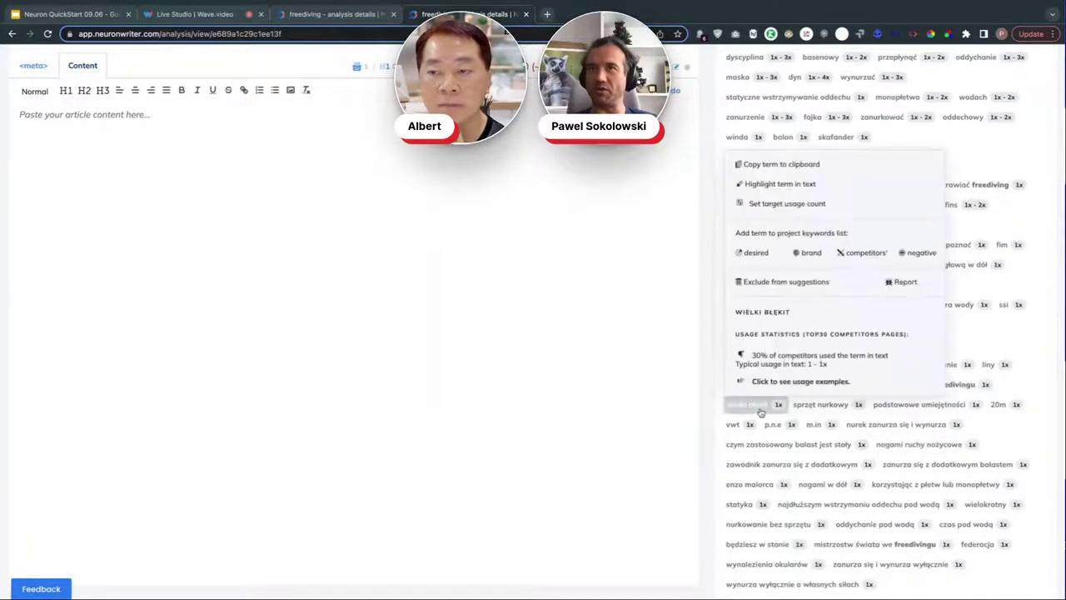
{"action": "left_click", "coordinate": [806, 360]}
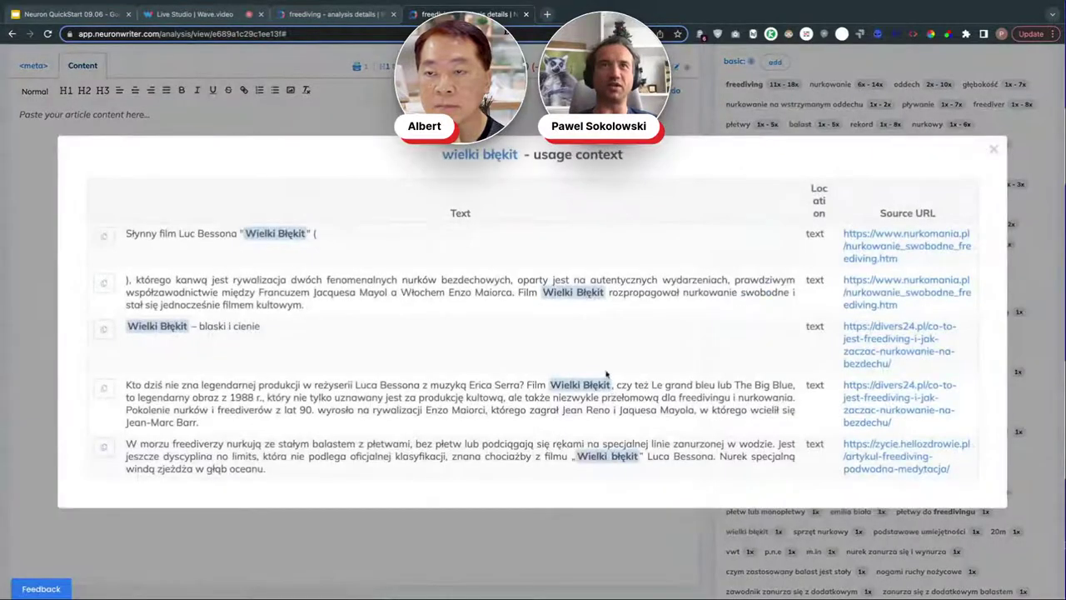
{"action": "left_click", "coordinate": [993, 150]}
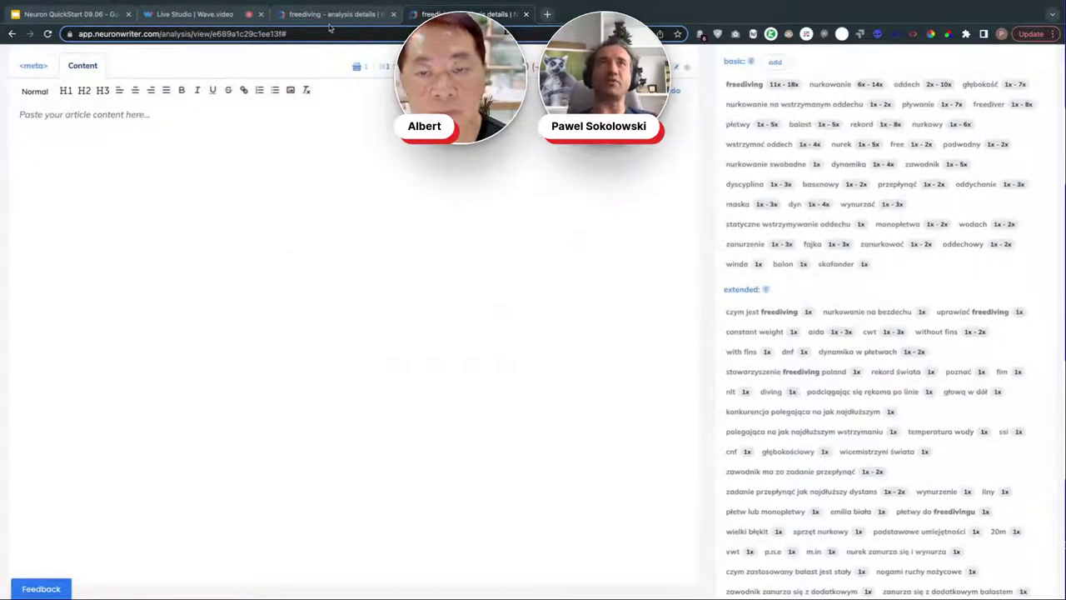
- Close the Malaysian freediving analysis, keeping only the Polish one open
{"action": "left_click", "coordinate": [374, 15]}
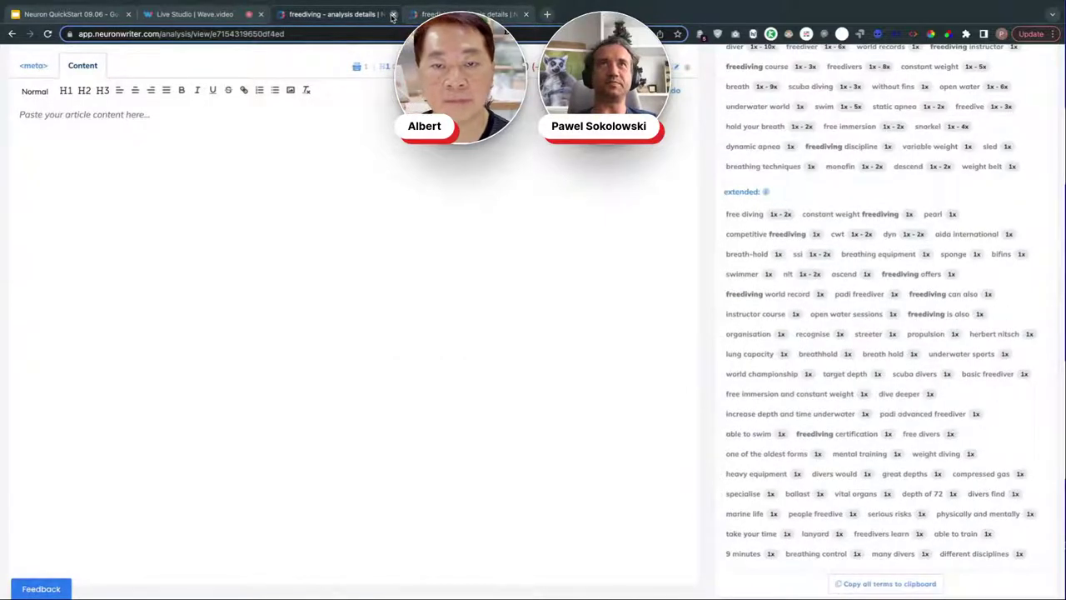
{"action": "left_click", "coordinate": [392, 15]}
{"action": "scroll", "coordinate": [620, 246], "scroll_direction": "up", "scroll_amount": 3}
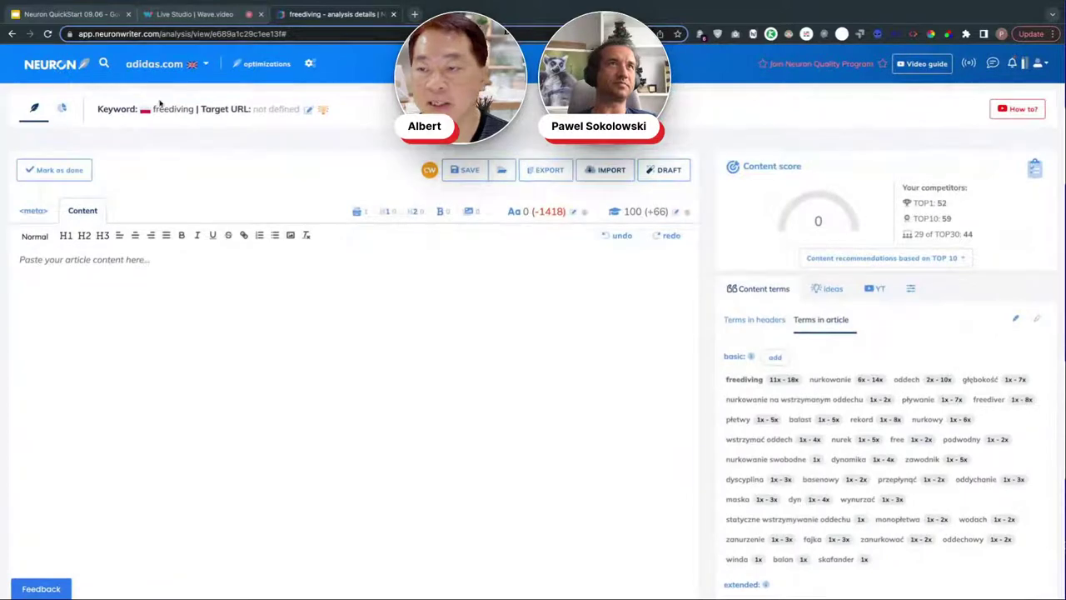
- Return to the adidas.com project's optimizations list and switch to the Wave.video live studio
{"action": "left_click", "coordinate": [263, 69]}
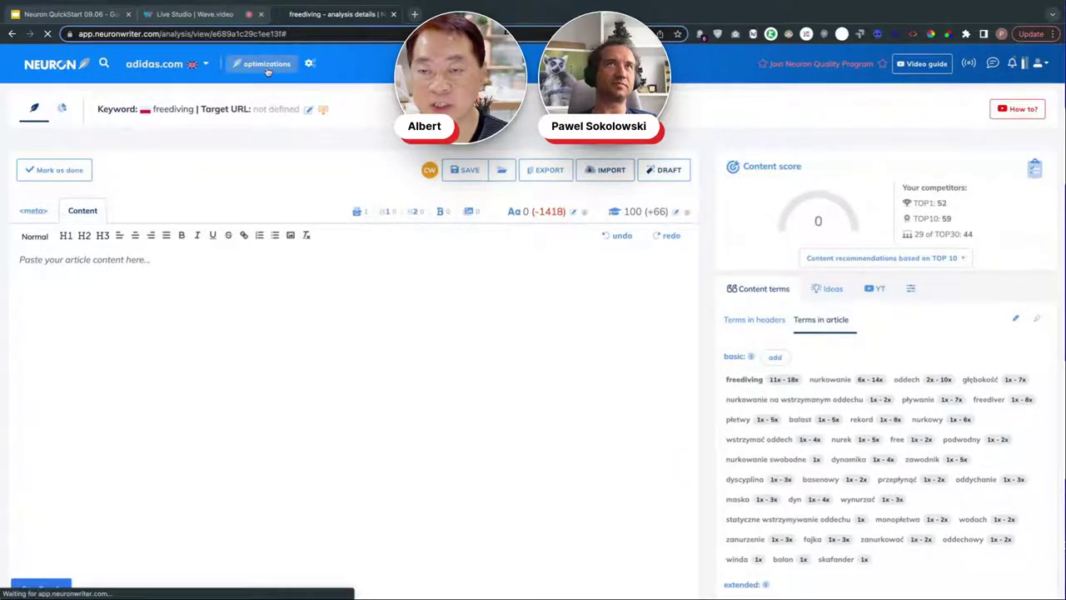
{"action": "left_click", "coordinate": [190, 15]}
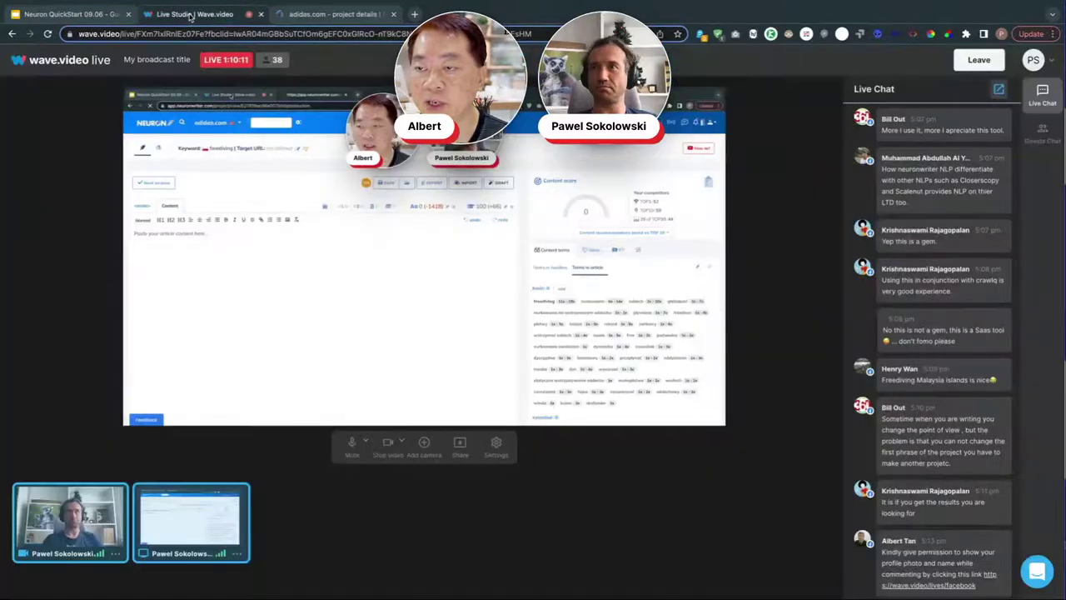